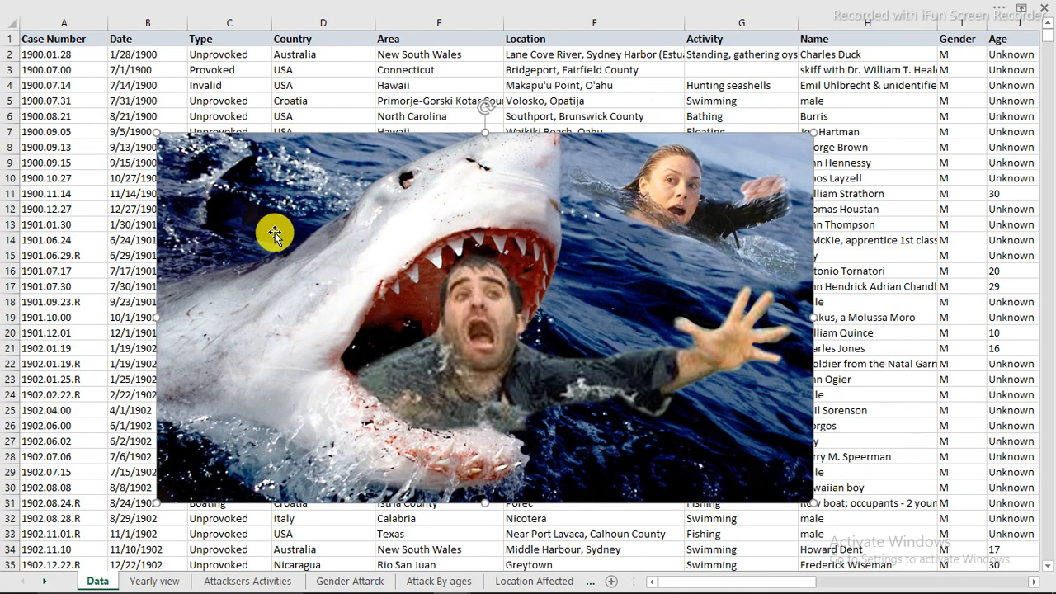
left_click(212, 22)
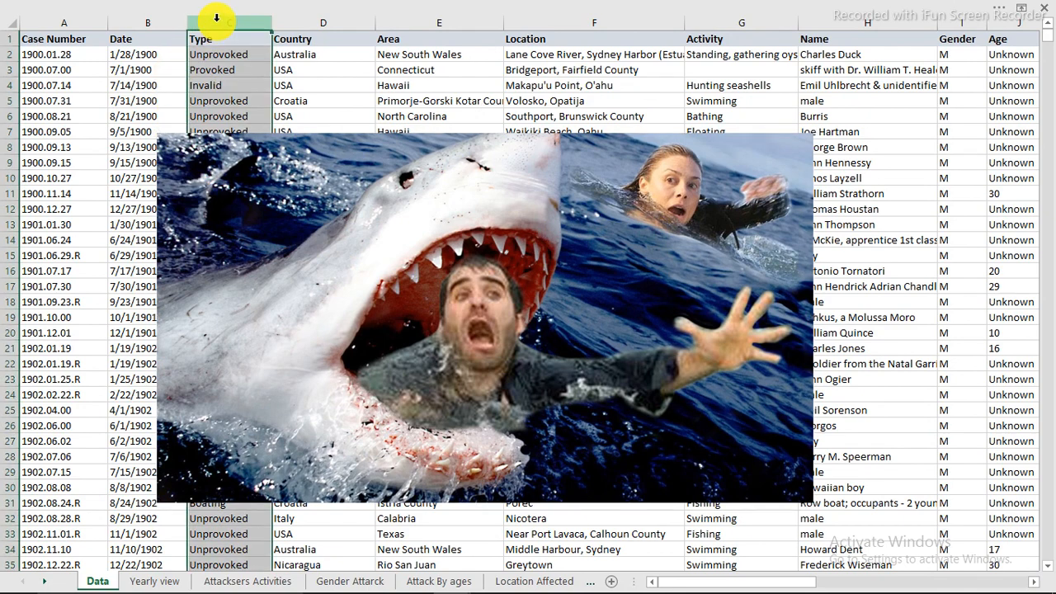
left_click(889, 586)
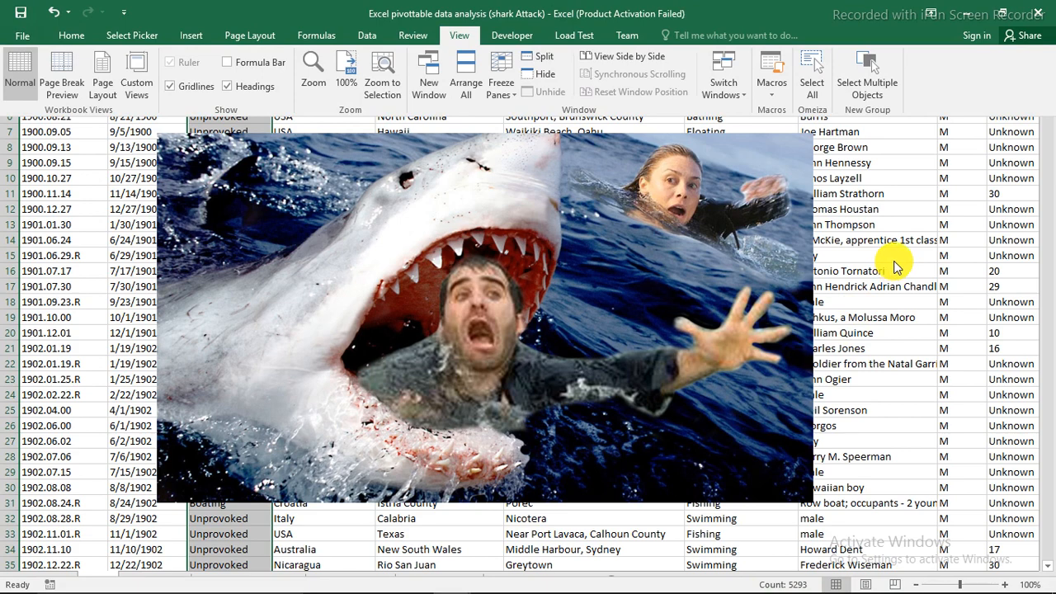
left_click(872, 226)
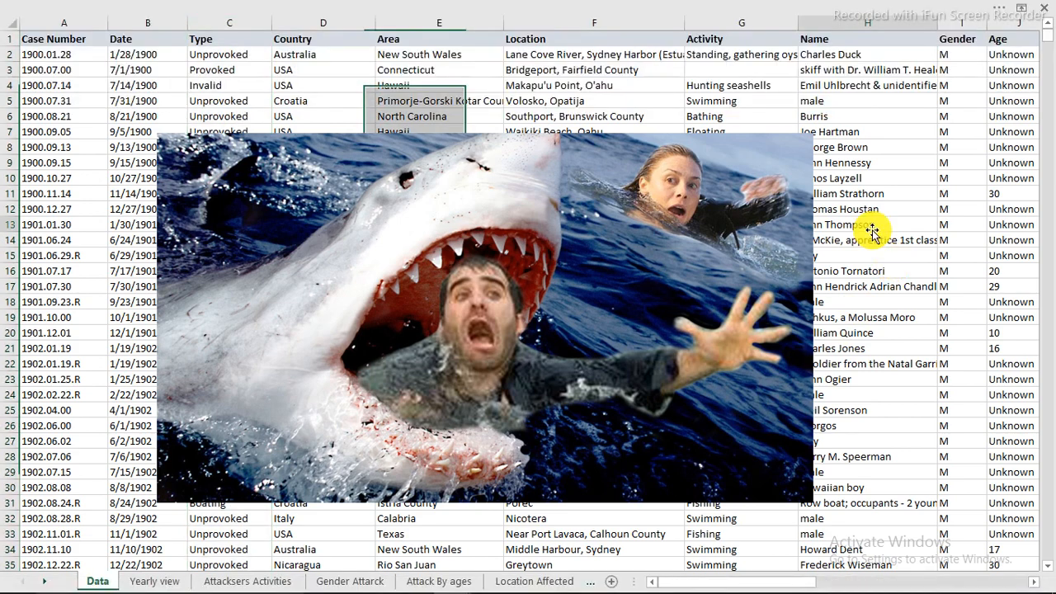
Look through the analysis sheets from Yearly view to Injury analysis and return to the Data sheet
left_click(165, 583)
left_click(213, 580)
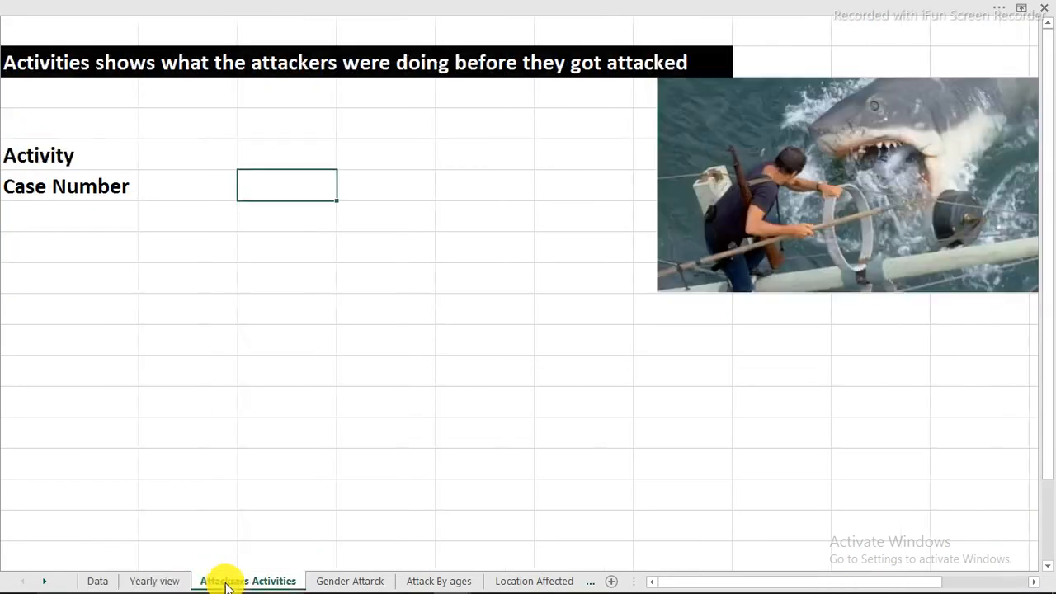
left_click(333, 584)
left_click(421, 583)
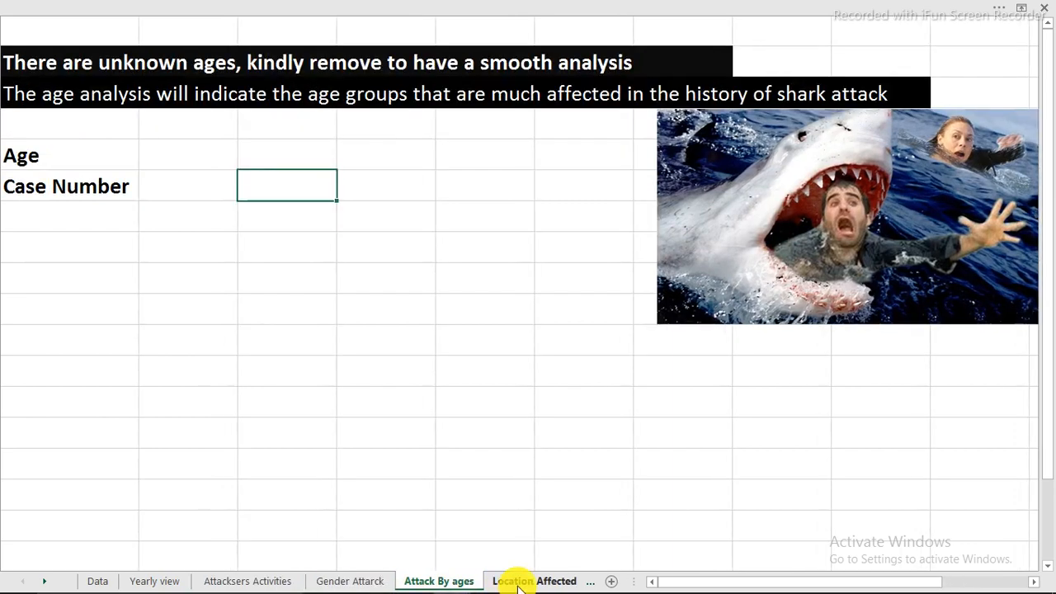
left_click(518, 582)
left_click(561, 581)
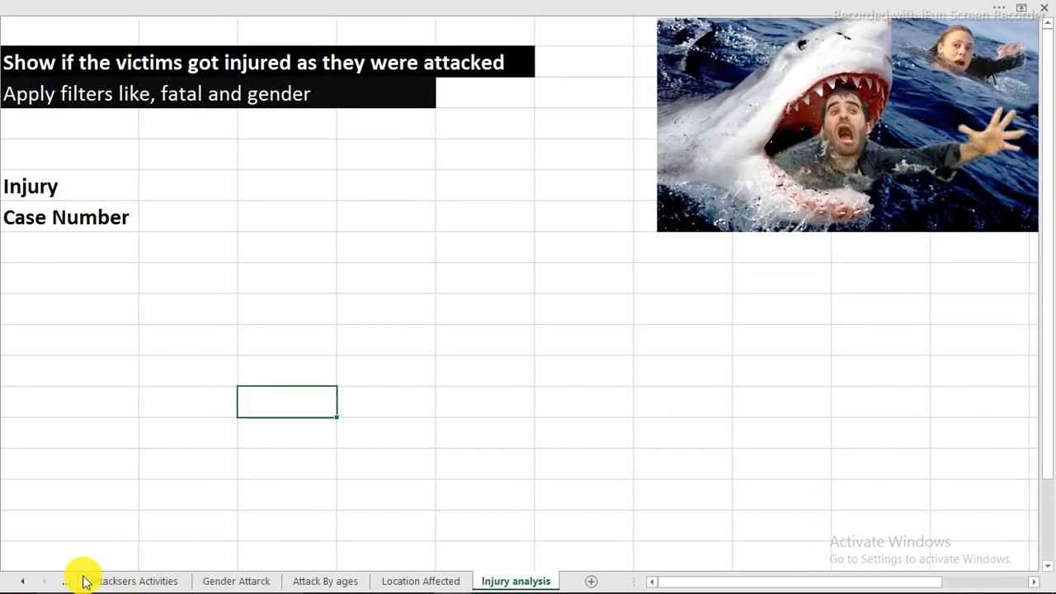
left_click(27, 583)
left_click(99, 581)
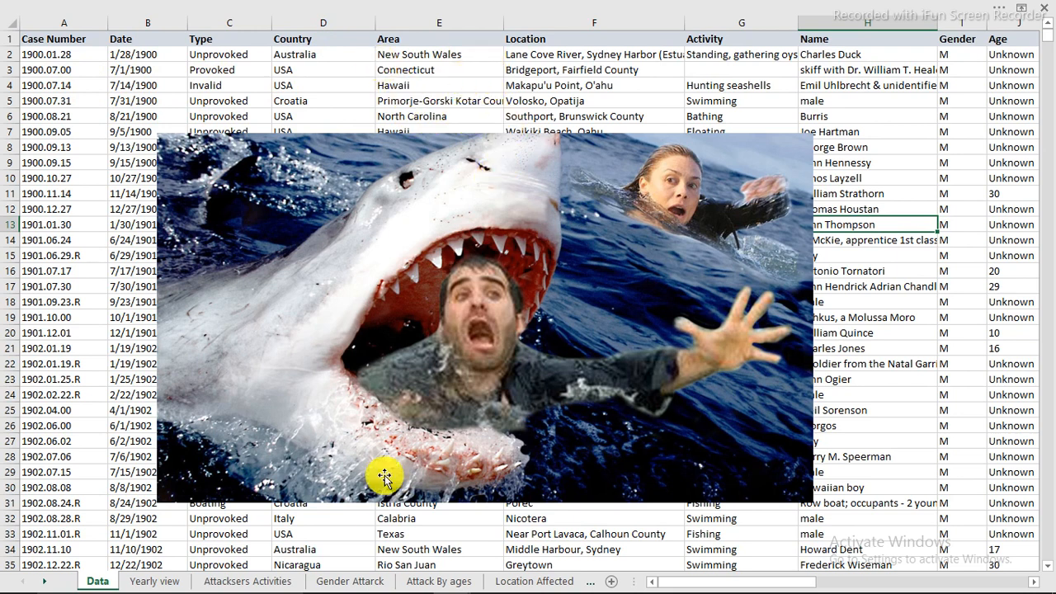
Review the country, type, date, area and location entries in the Data sheet, and revisit the Yearly view and Attacksers Activities sheets
left_click(525, 579)
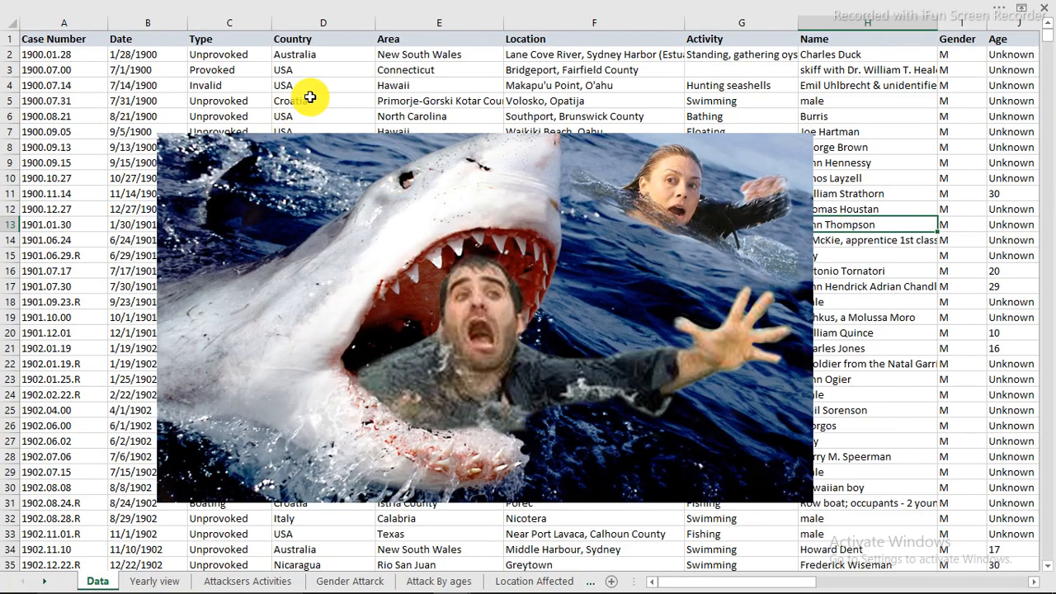
left_click(310, 97)
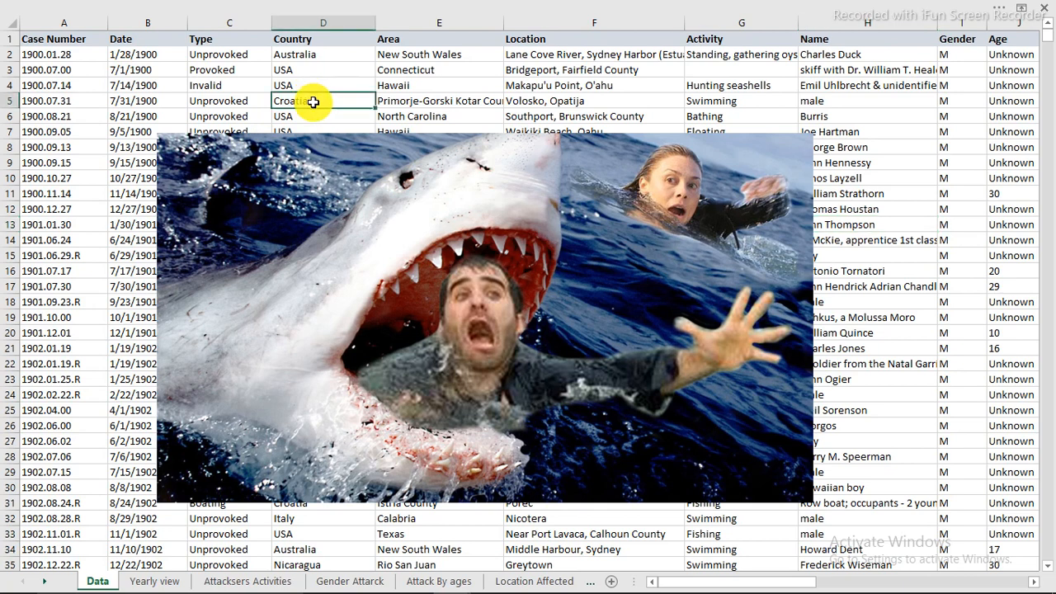
left_click(213, 102)
left_click(156, 104)
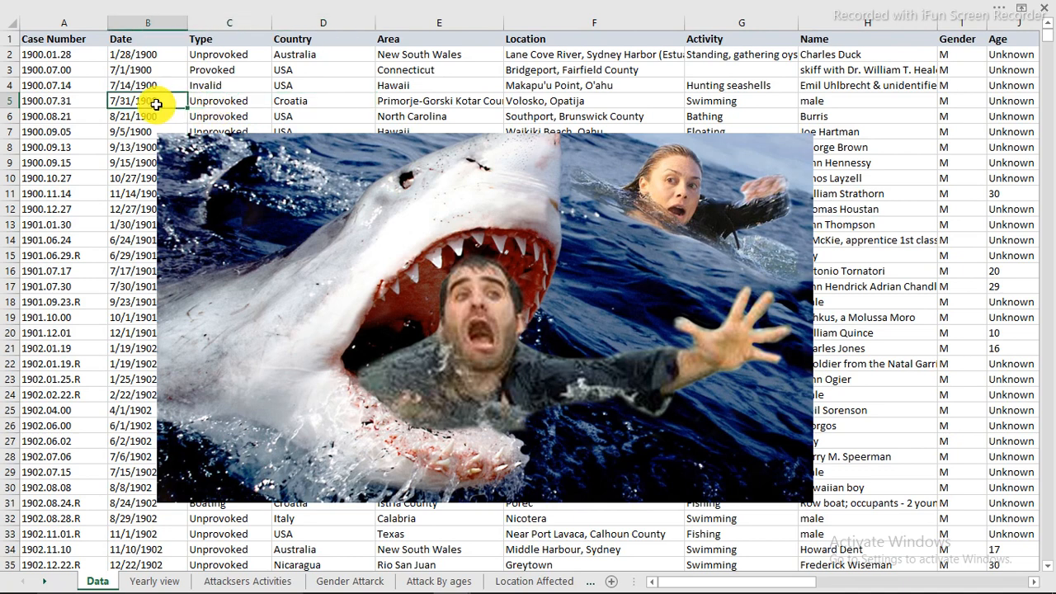
left_click(404, 103)
left_click(525, 104)
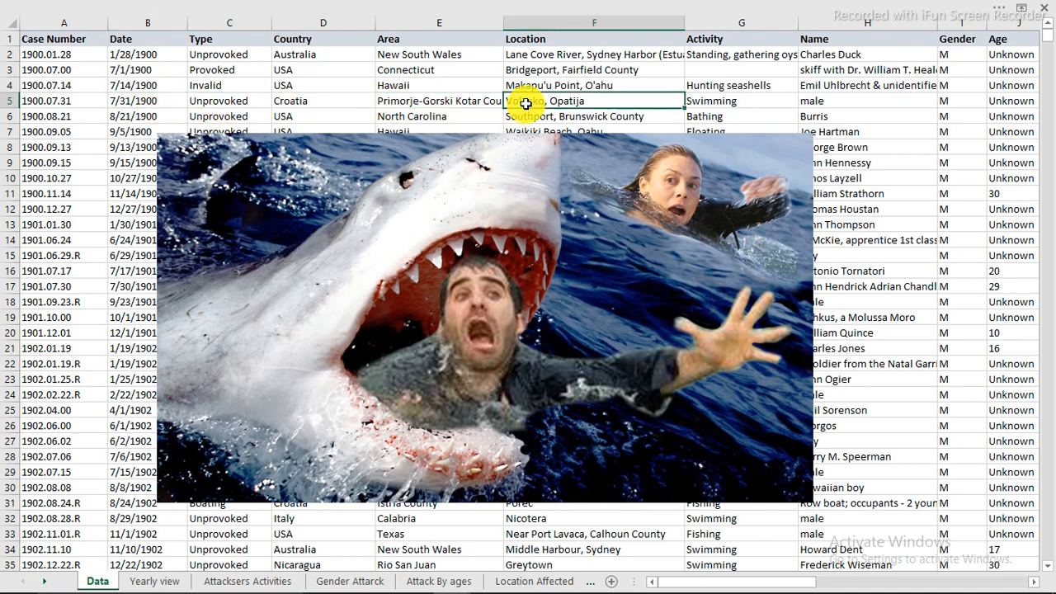
left_click(156, 582)
left_click(221, 584)
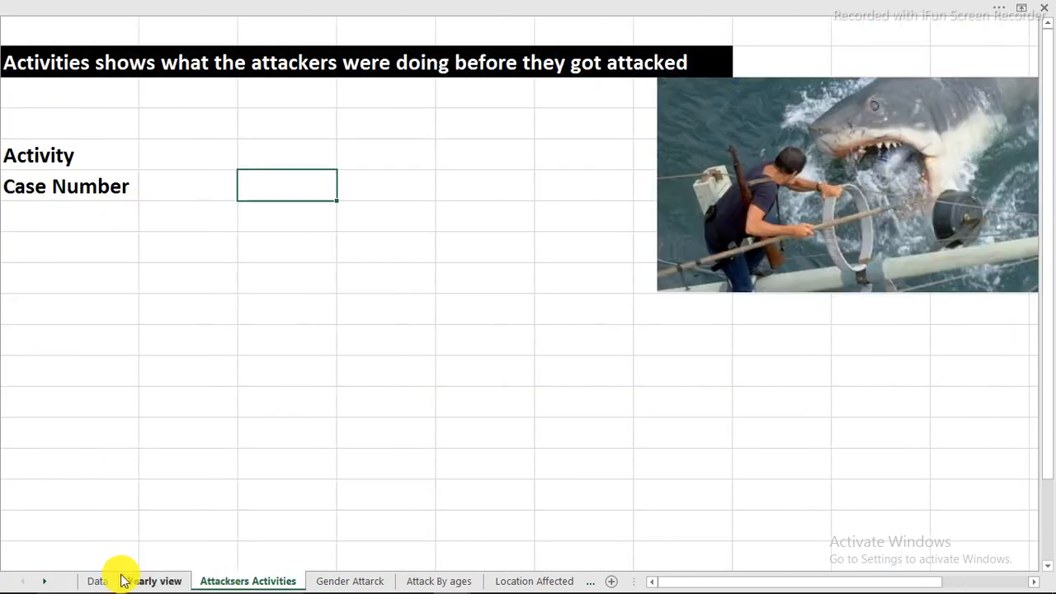
left_click(99, 581)
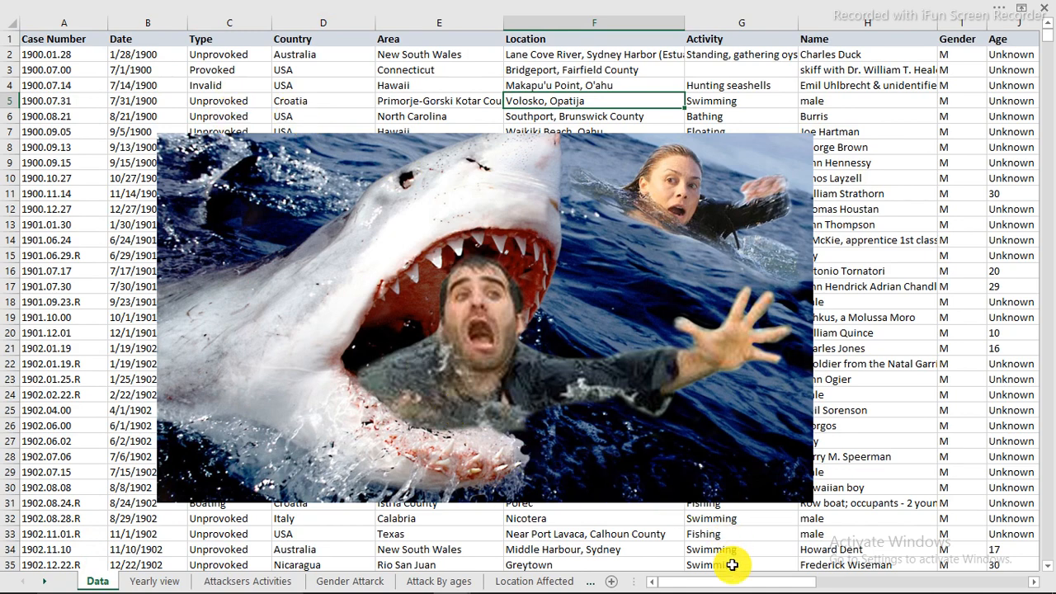
left_click_drag(731, 584, 705, 588)
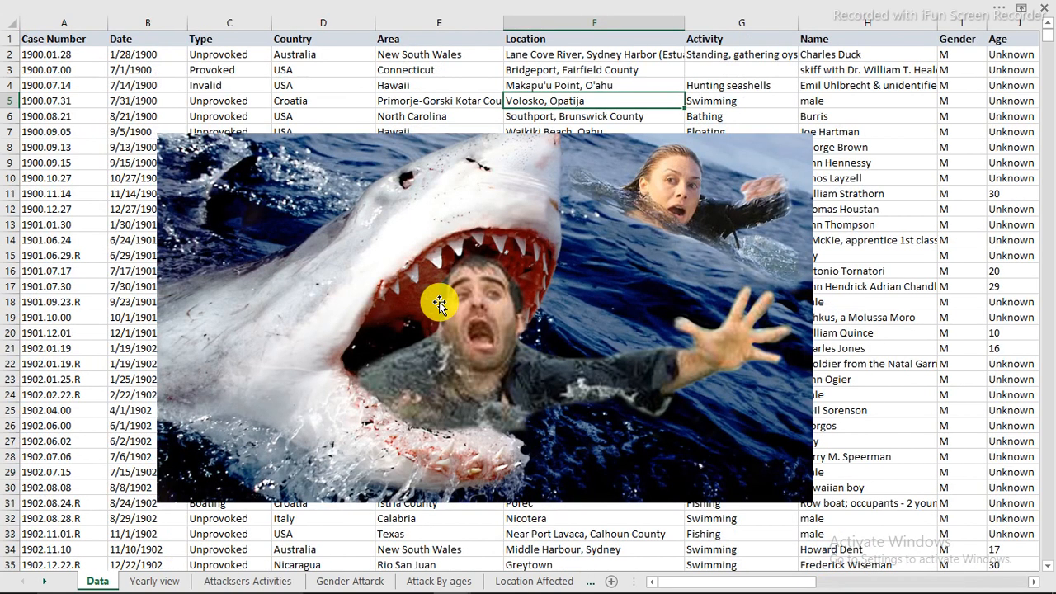
Insert a PivotTable on a new worksheet from the range Data!$A$1:$N$5293
left_click(238, 117)
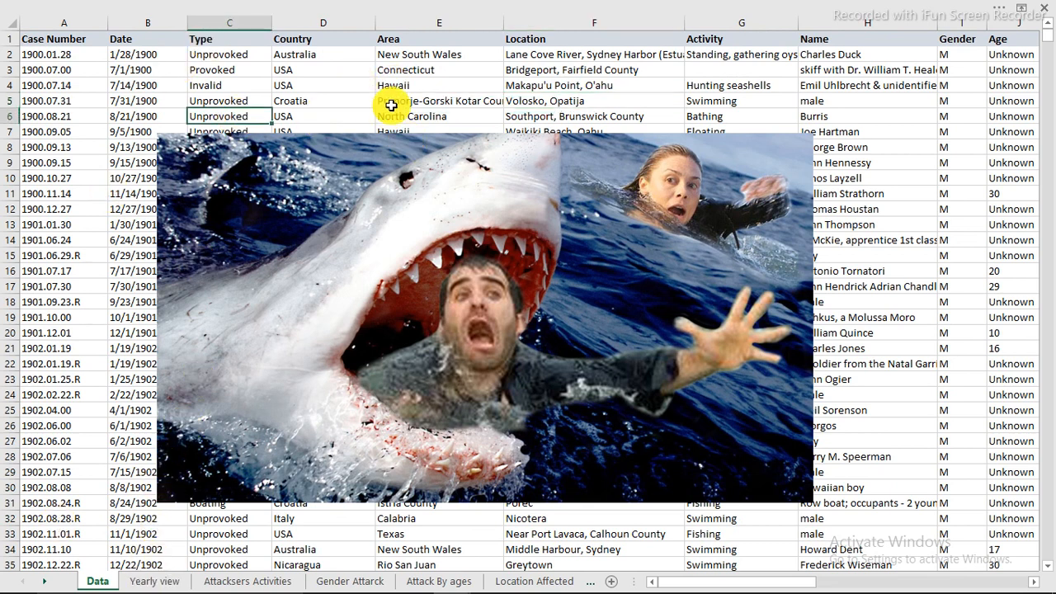
left_click(115, 195)
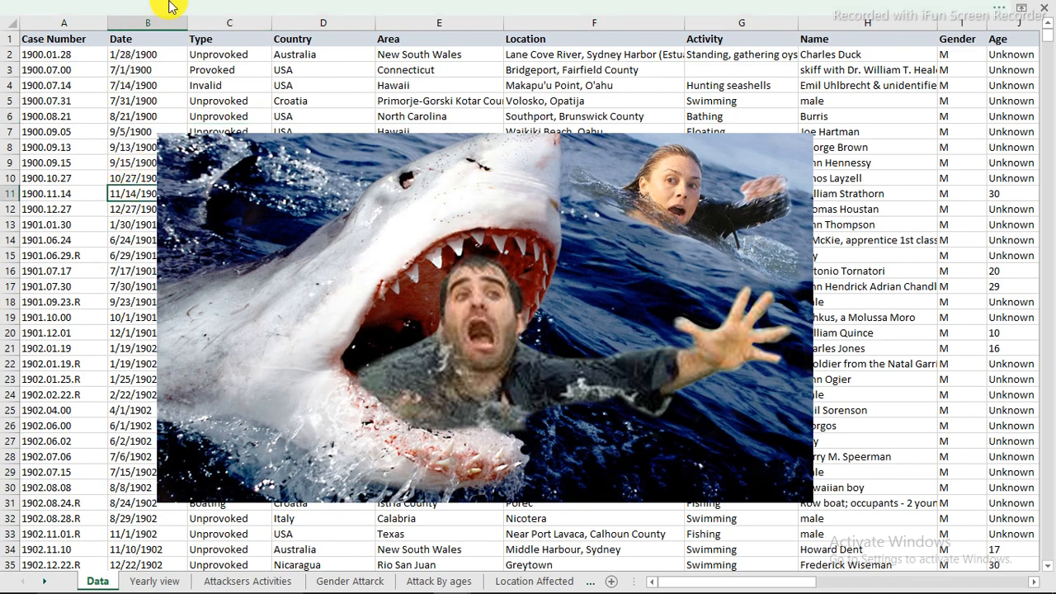
left_click(202, 15)
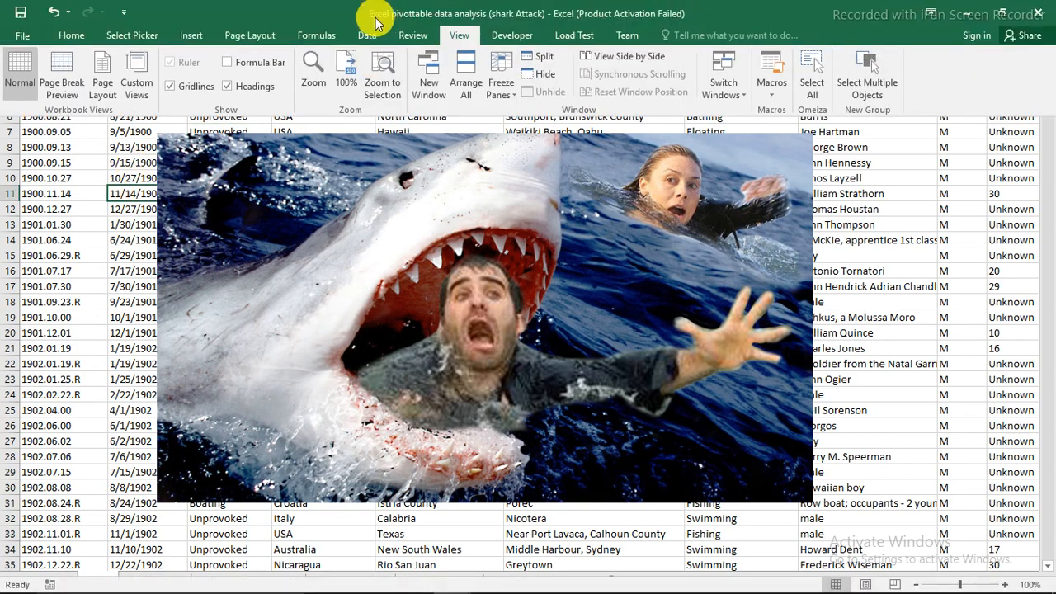
left_click(188, 35)
left_click(24, 66)
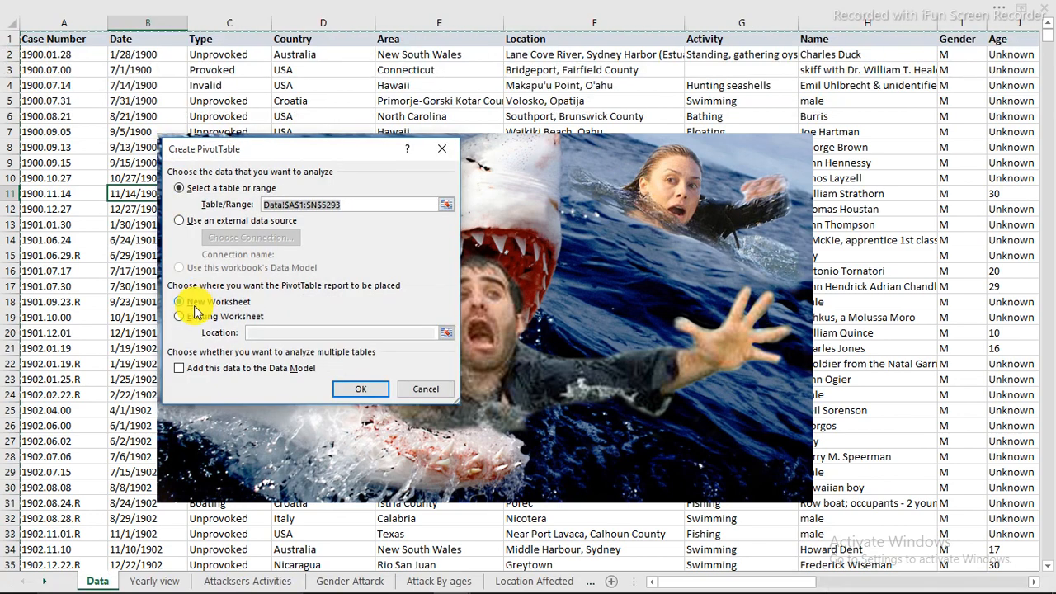
left_click(350, 392)
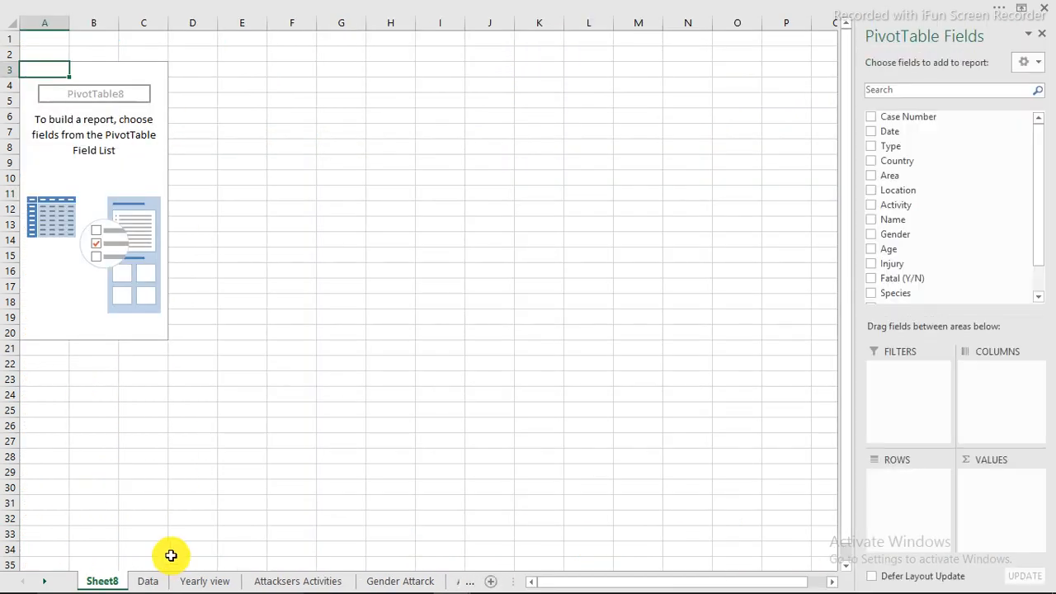
Delete the new worksheet holding the empty PivotTable
right_click(114, 581)
left_click(166, 421)
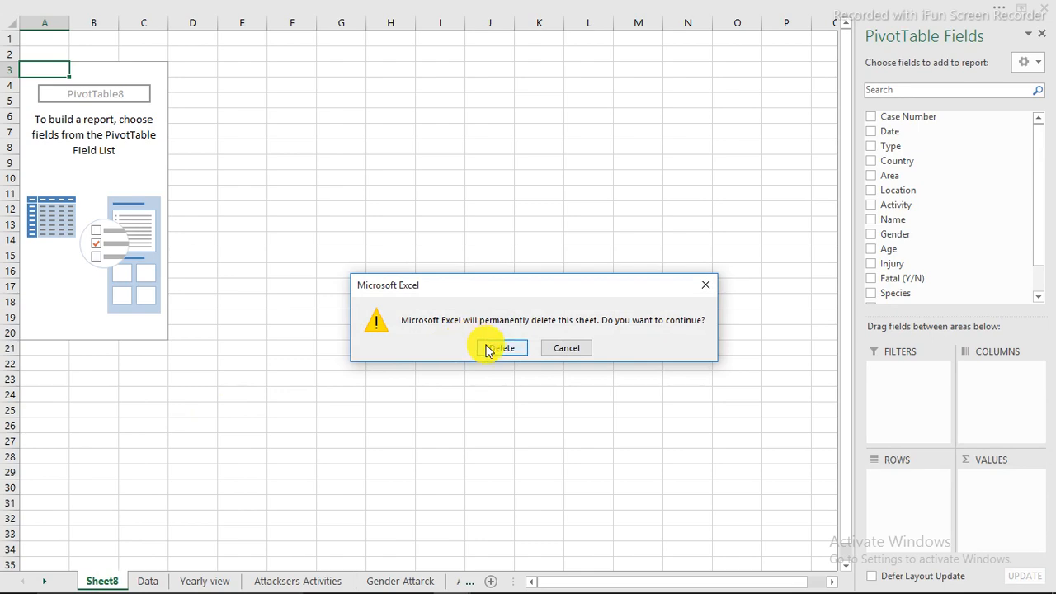
left_click(499, 349)
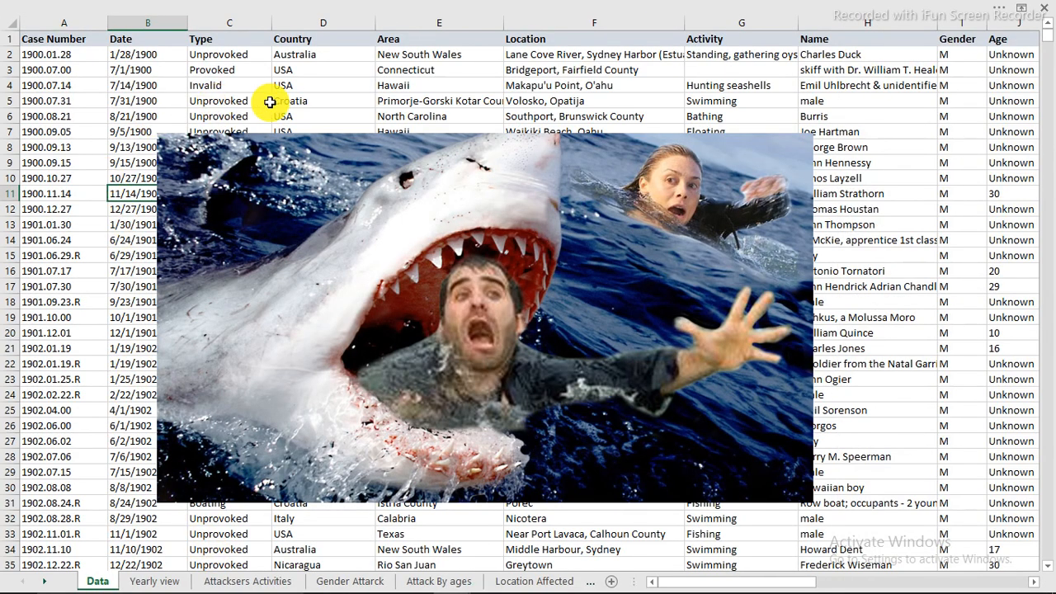
Move the shark picture down the Data sheet so it starts at about row 33, clear of the first records
left_click(270, 101)
left_click(502, 100)
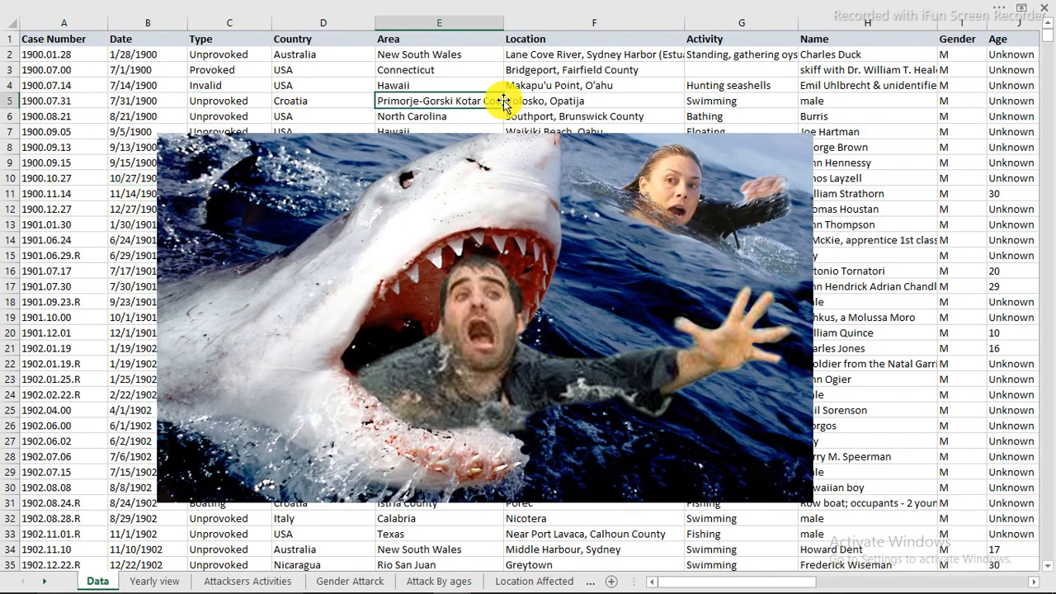
left_click_drag(549, 149, 608, 547)
scroll(504, 355, "down", 7)
scroll(505, 359, "down", 20)
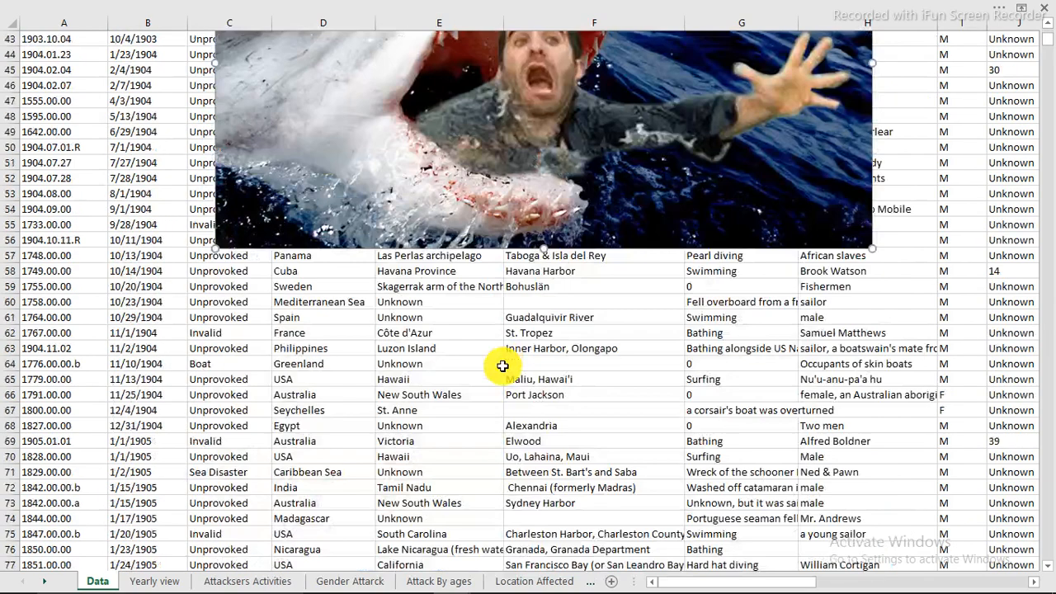
scroll(510, 368, "up", 8)
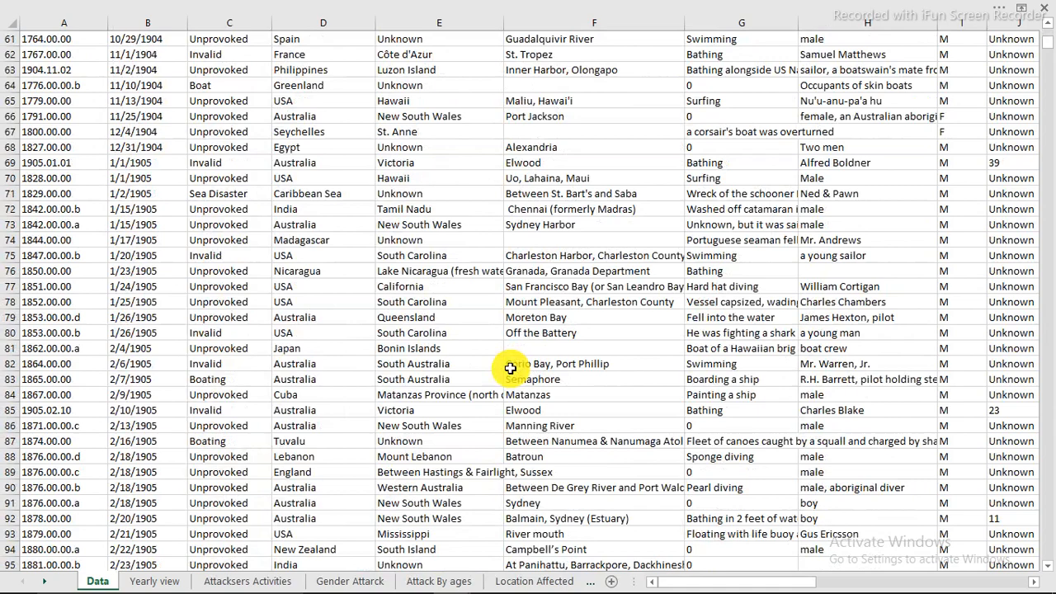
scroll(510, 368, "up", 20)
left_click(404, 163)
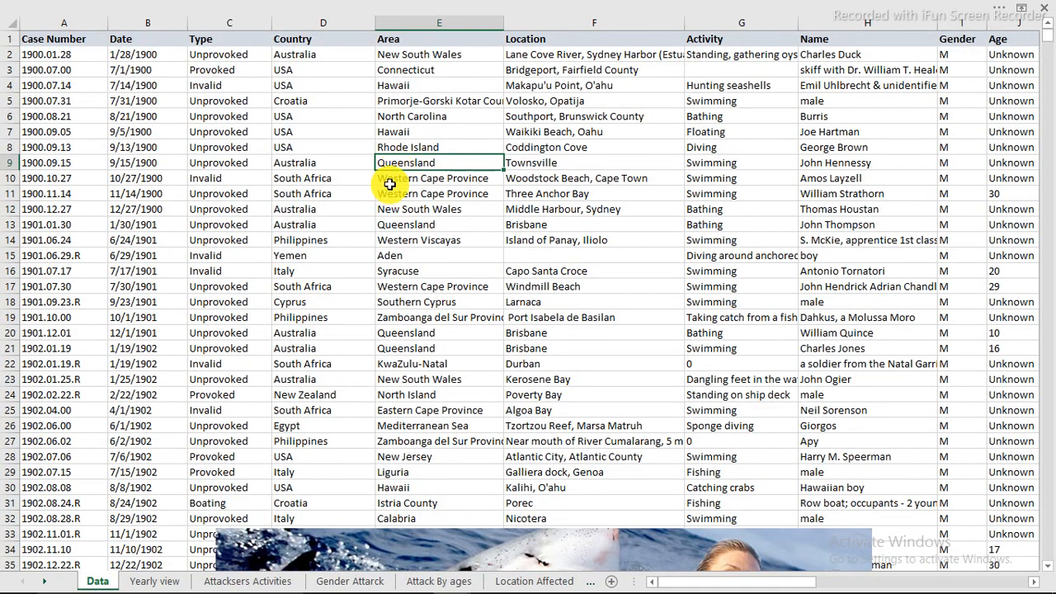
key("ctrl+t")
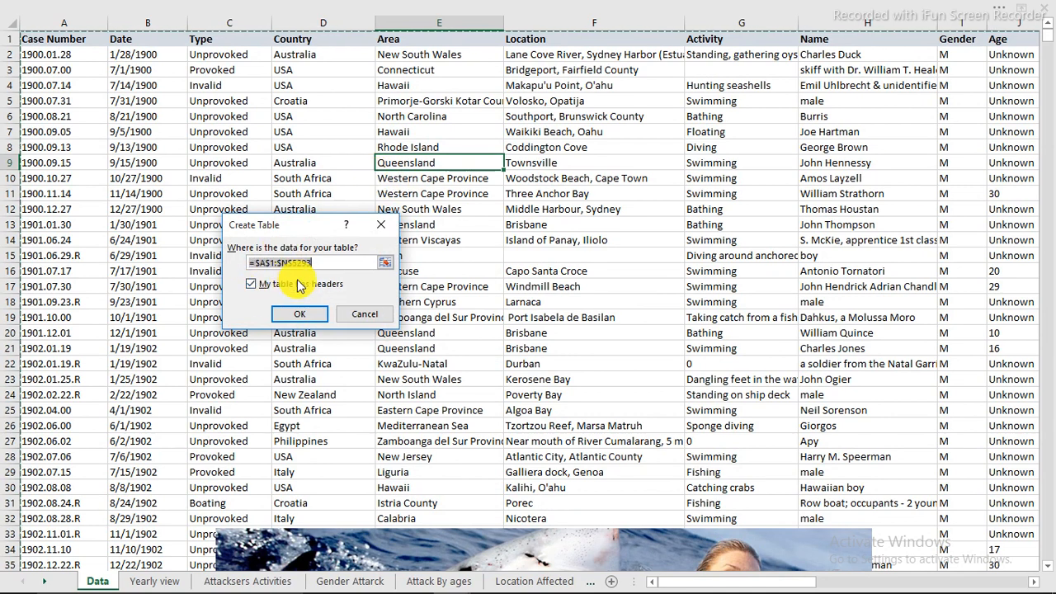
left_click(365, 314)
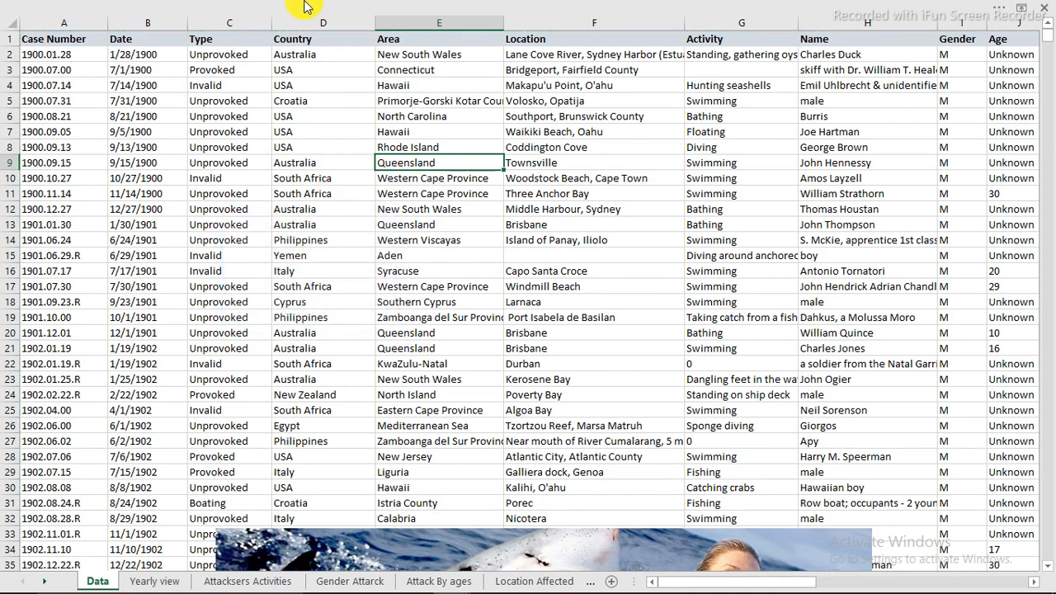
Convert the data range $A$1:$N$5293 into a table with headers
left_click(316, 8)
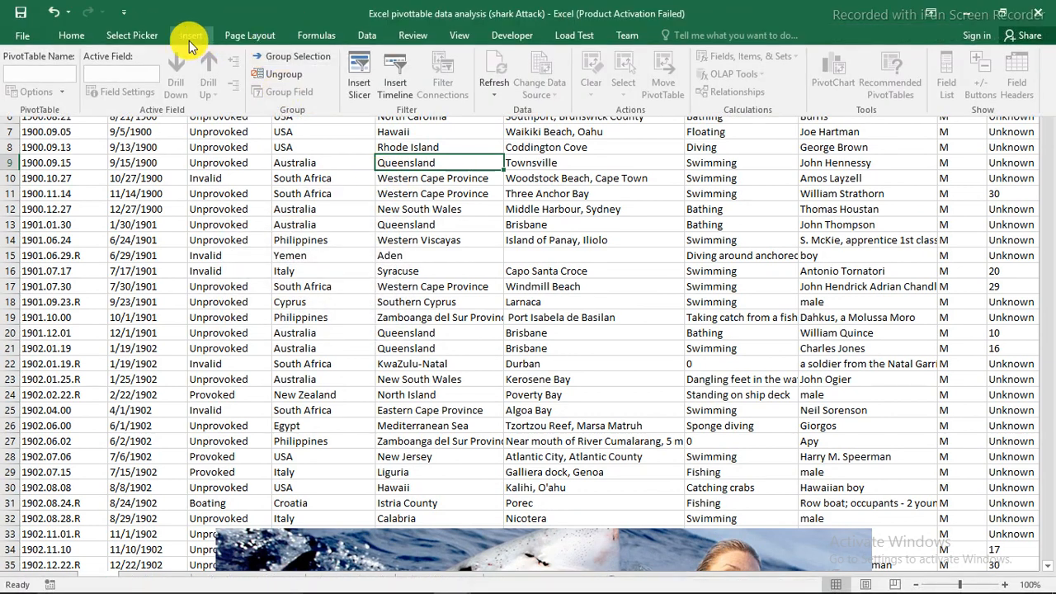
left_click(189, 38)
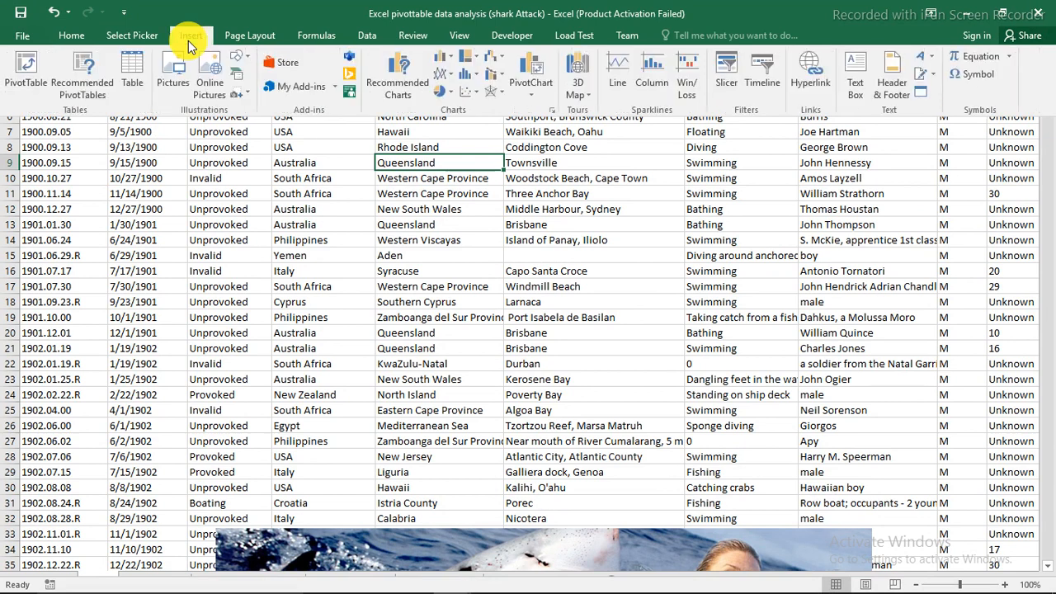
left_click(130, 69)
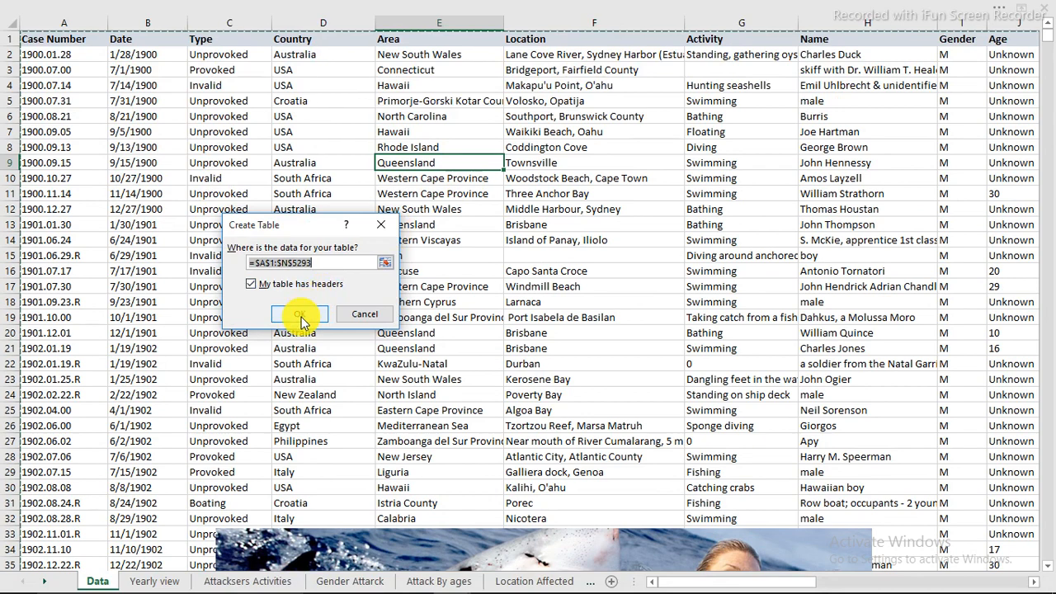
left_click(300, 315)
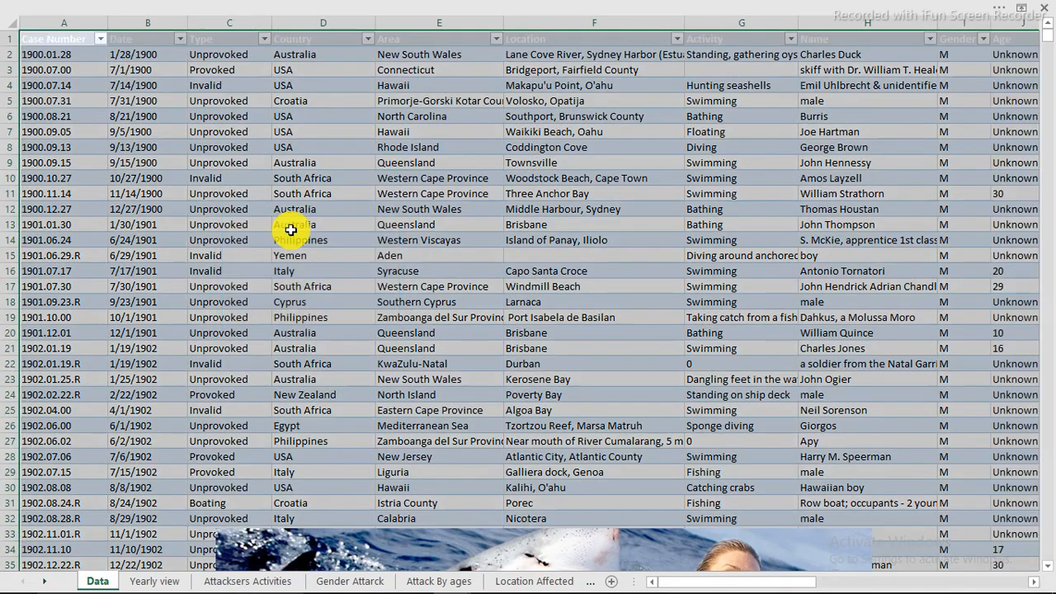
Rename the shark attack data table on the Data sheet as DataTable
left_click_drag(288, 229, 363, 239)
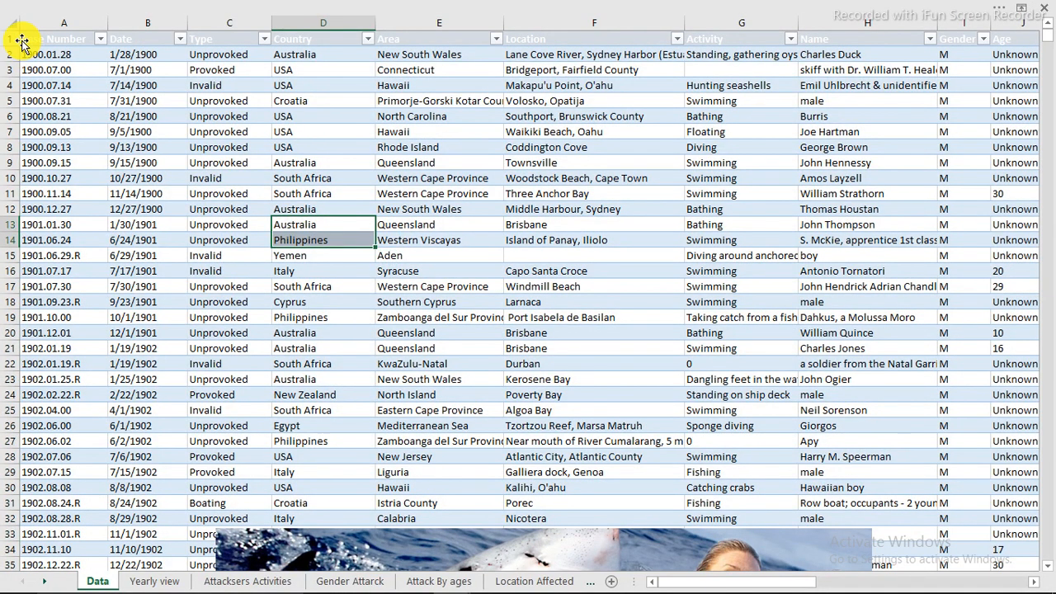
left_click(615, 221)
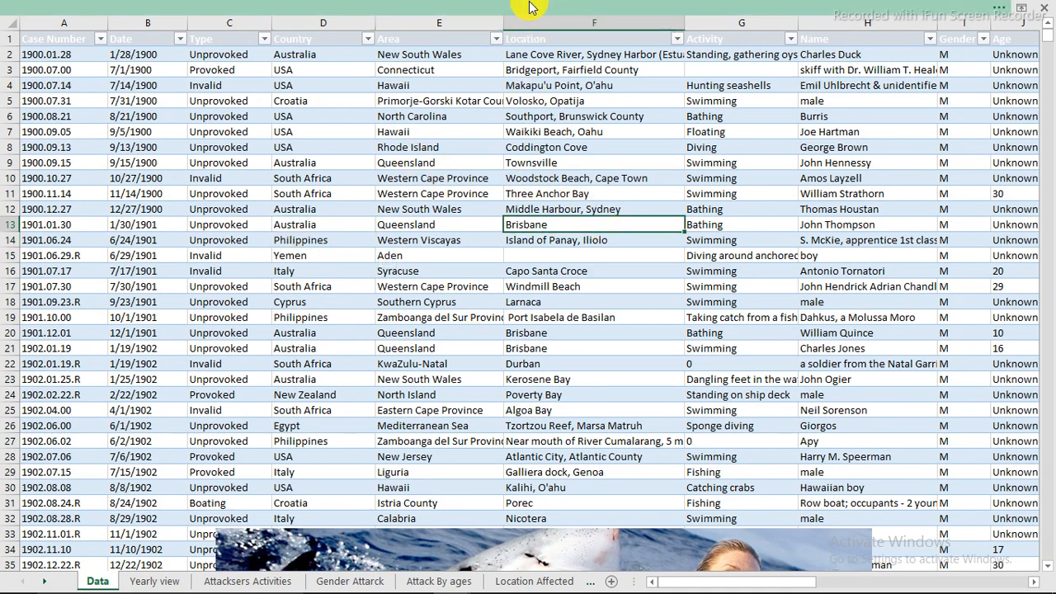
left_click(531, 7)
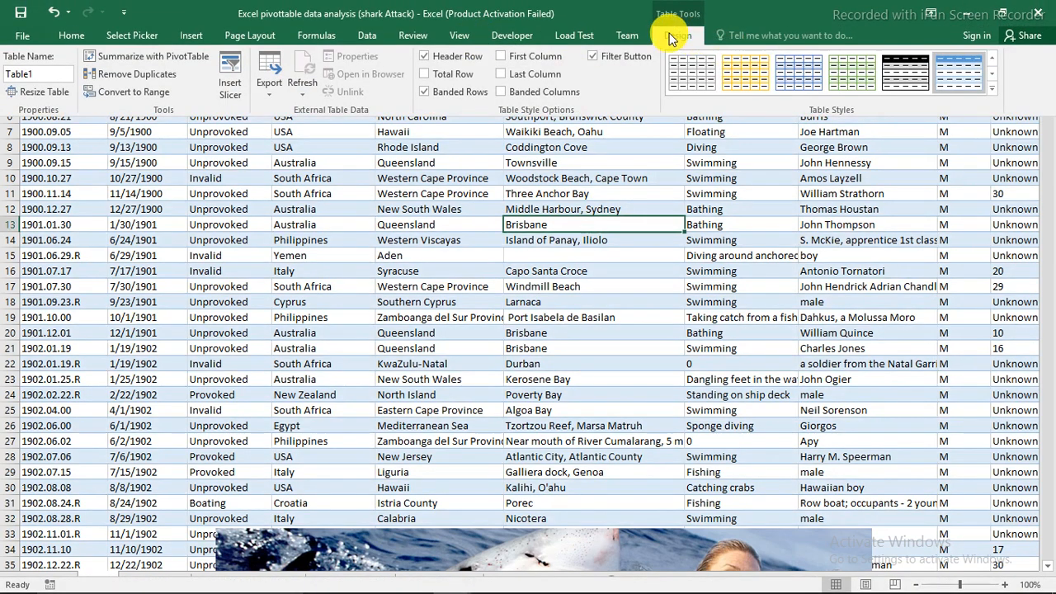
left_click(41, 73)
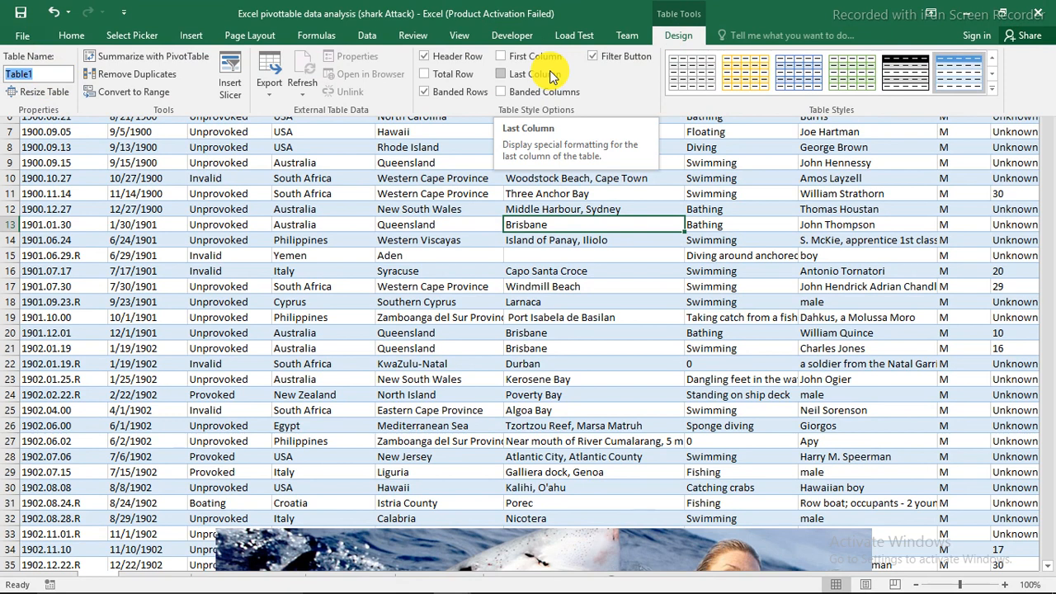
type("Data")
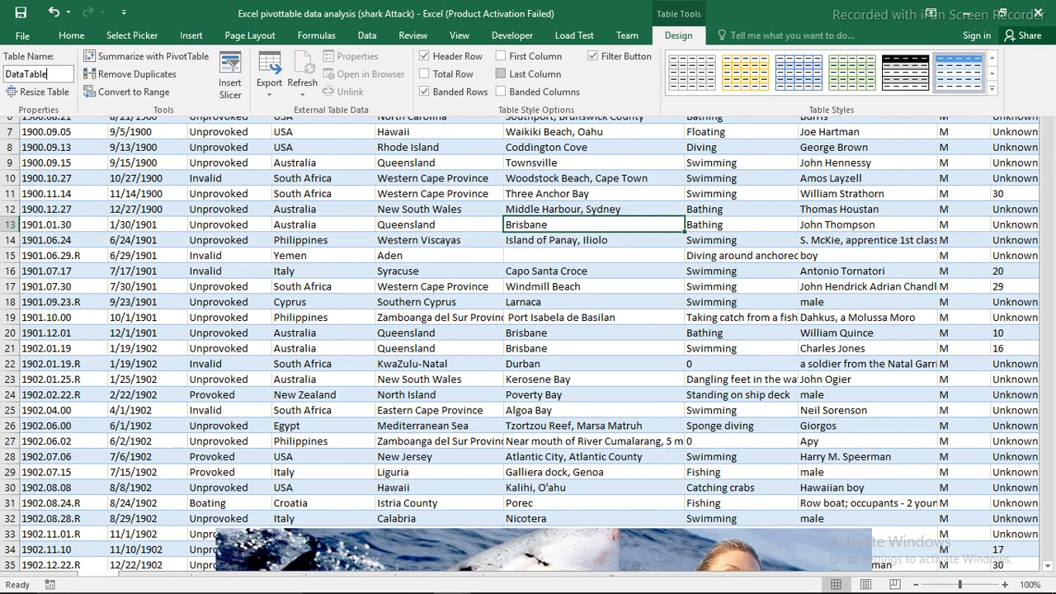
key("Return")
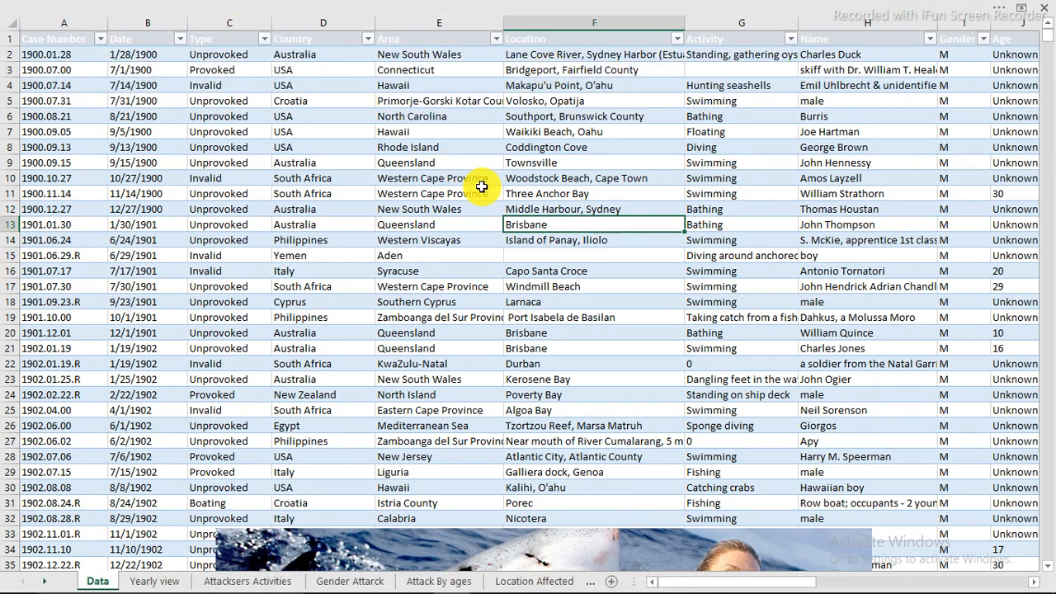
On the Yearly view sheet, move the shark picture well to the right, past the end of the black heading
left_click(154, 582)
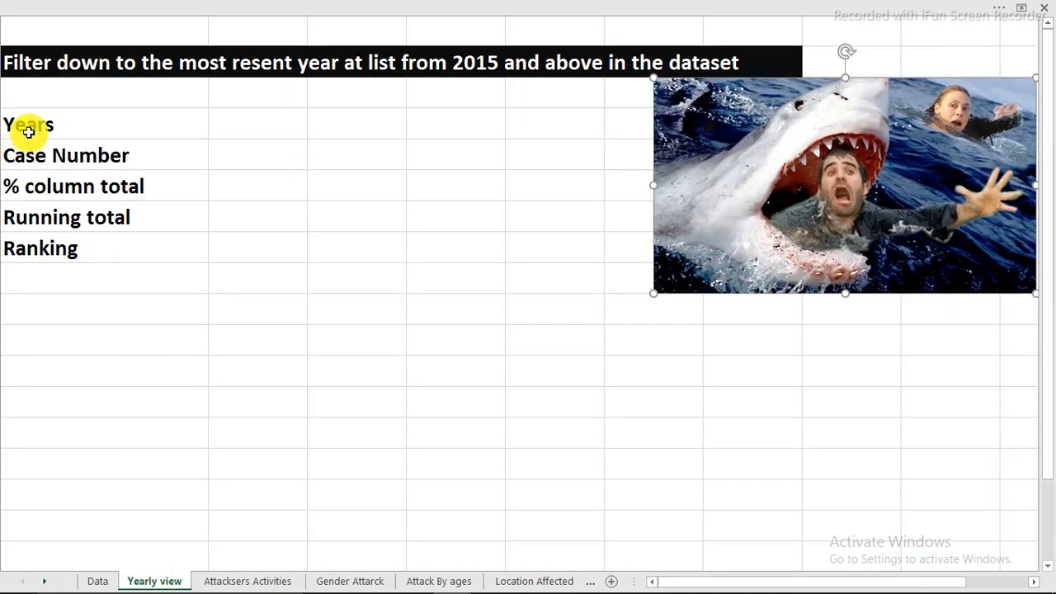
left_click_drag(28, 132, 23, 242)
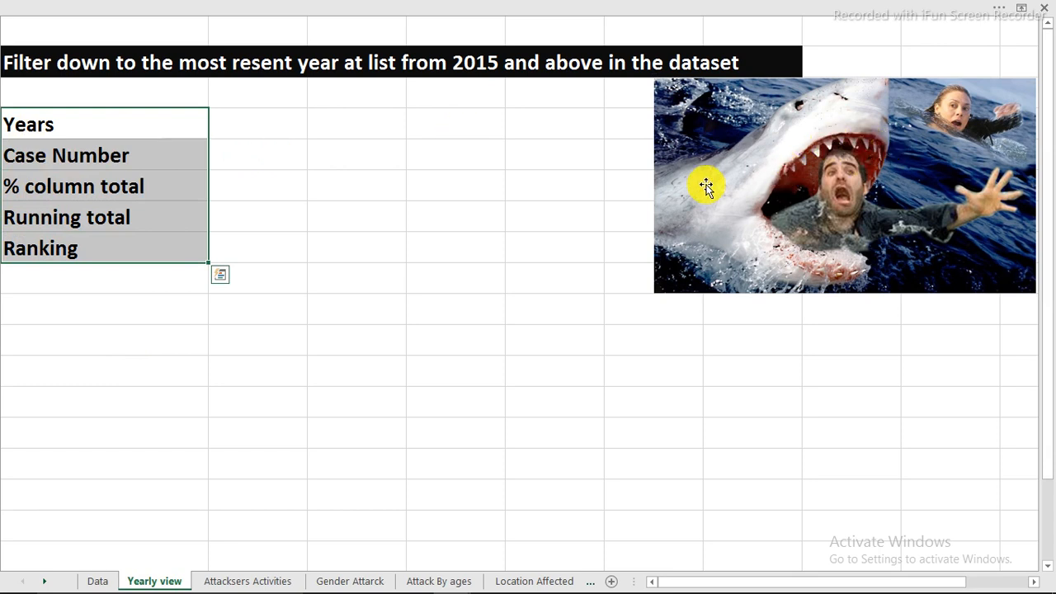
left_click_drag(706, 187, 979, 200)
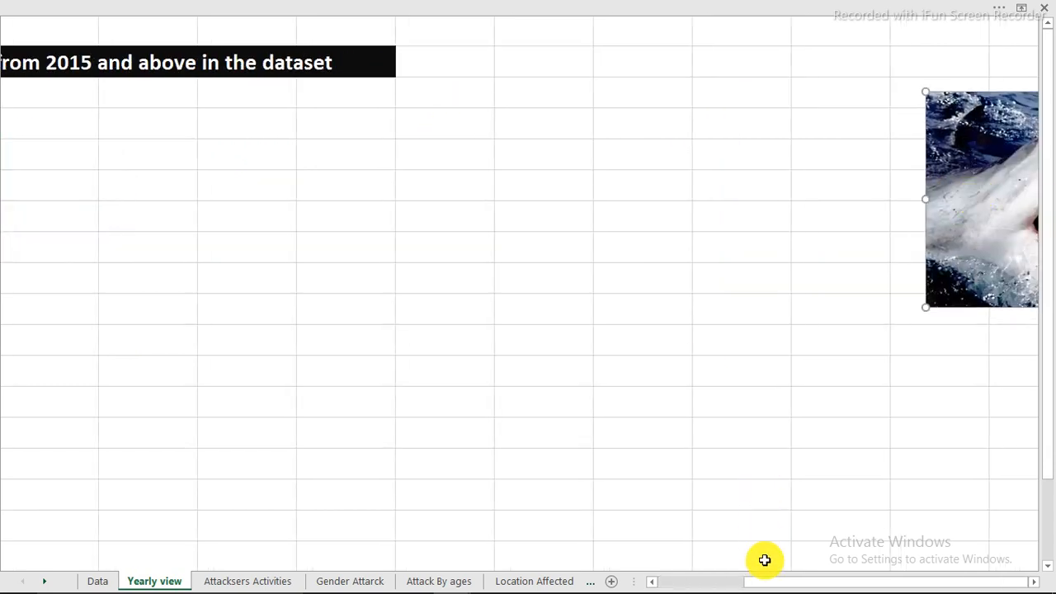
left_click_drag(767, 582, 632, 583)
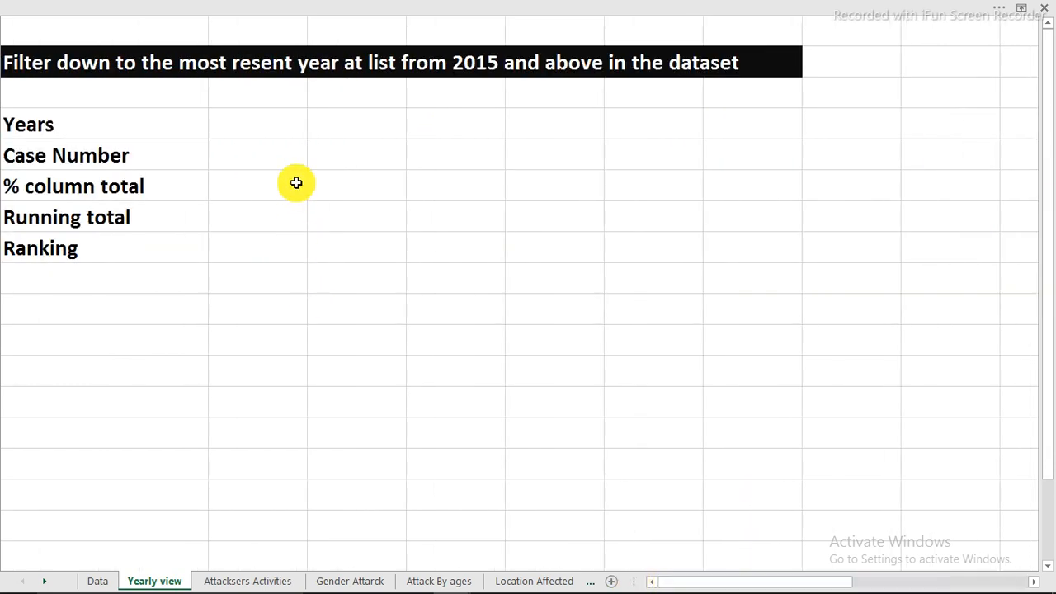
Insert a PivotTable based on datatable at cell B5 of the existing Yearly view sheet
left_click(289, 153)
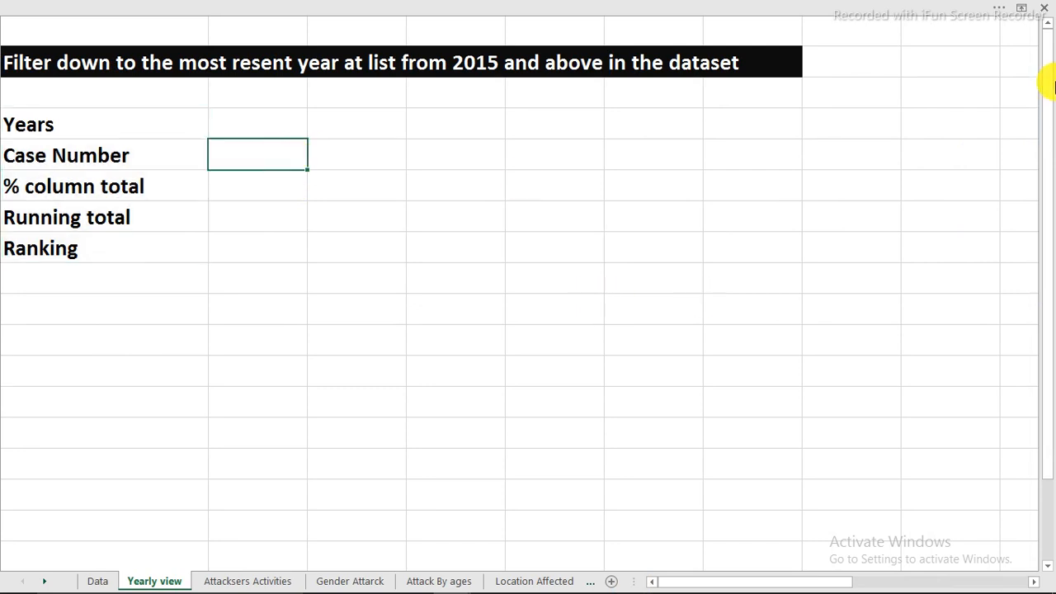
key("alt")
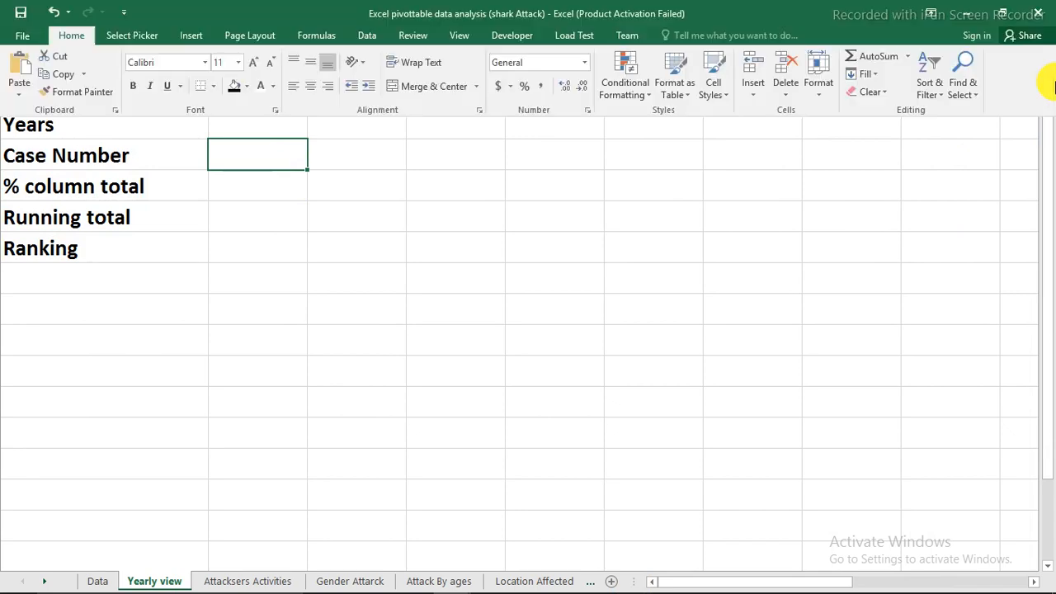
key("alt+n")
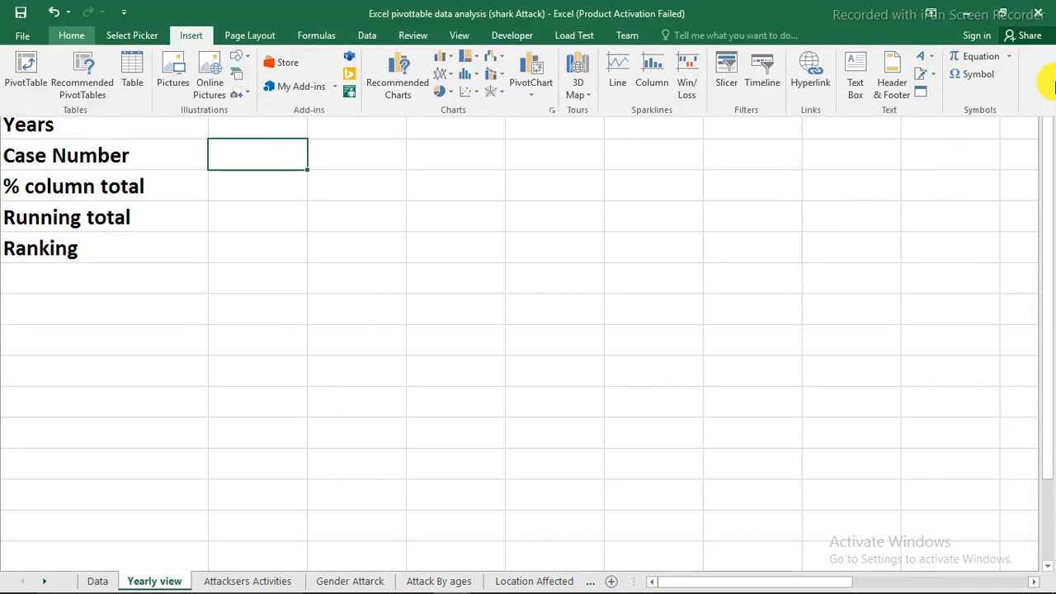
key("Escape")
key("alt+n")
key("v")
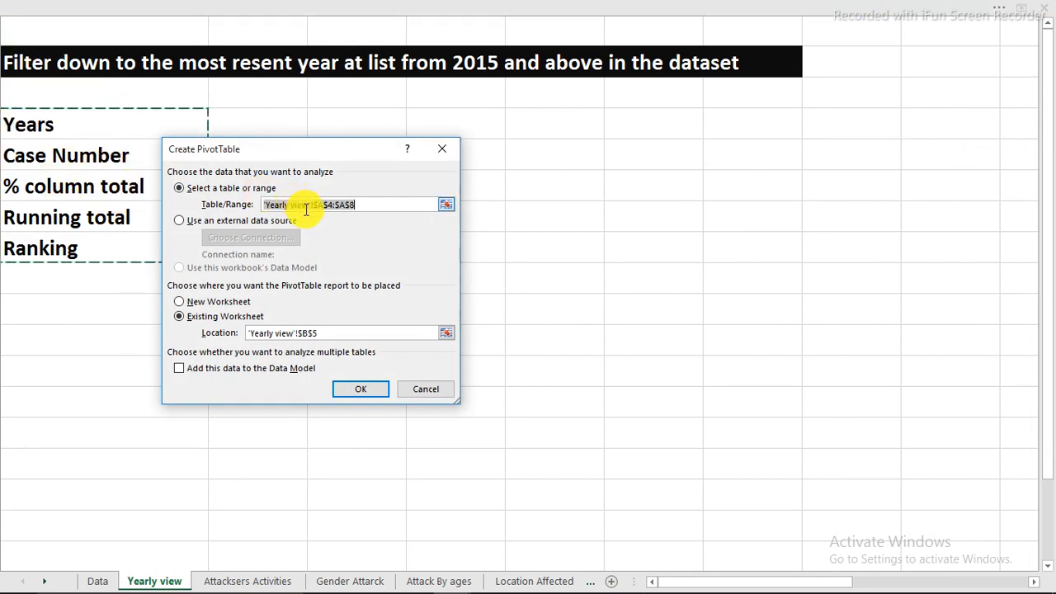
key("BackSpace")
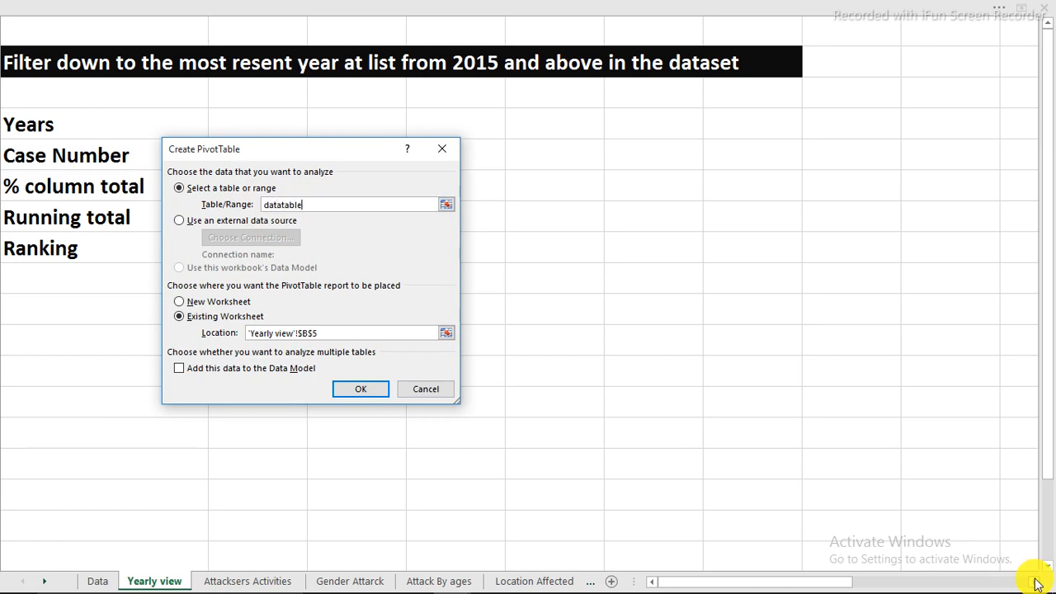
left_click(349, 393)
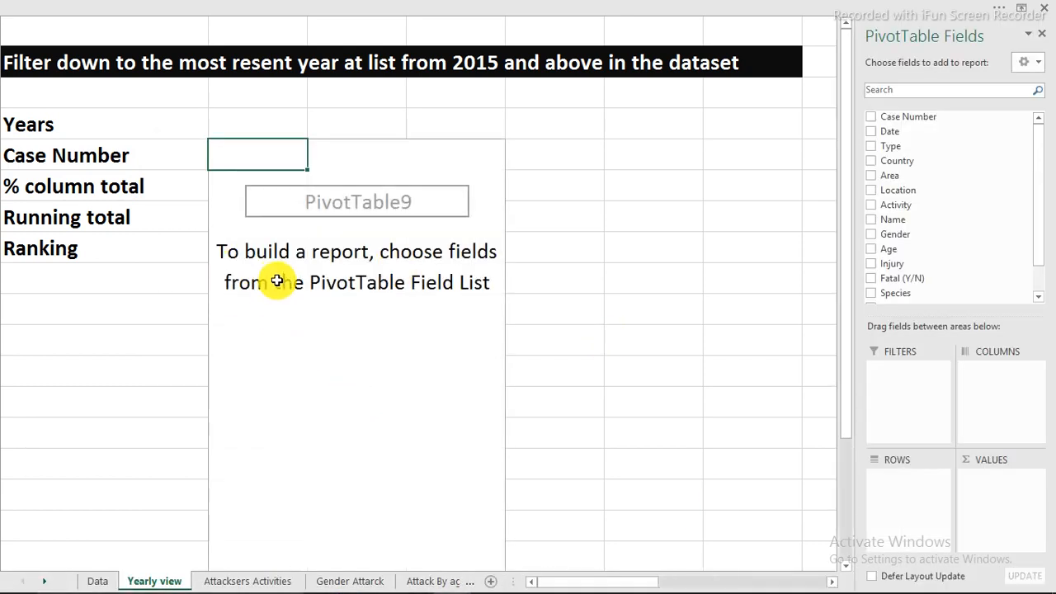
Group the Yearly view PivotTable rows by Years from the Date field, without Quarters and Date, and add the count of Case Number as values
left_click(99, 582)
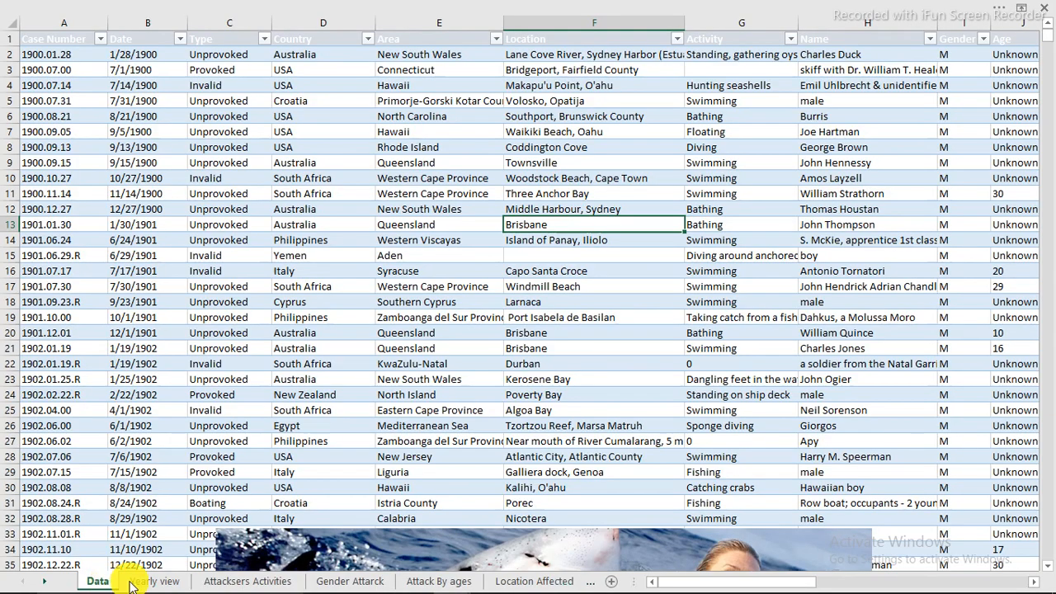
left_click(145, 582)
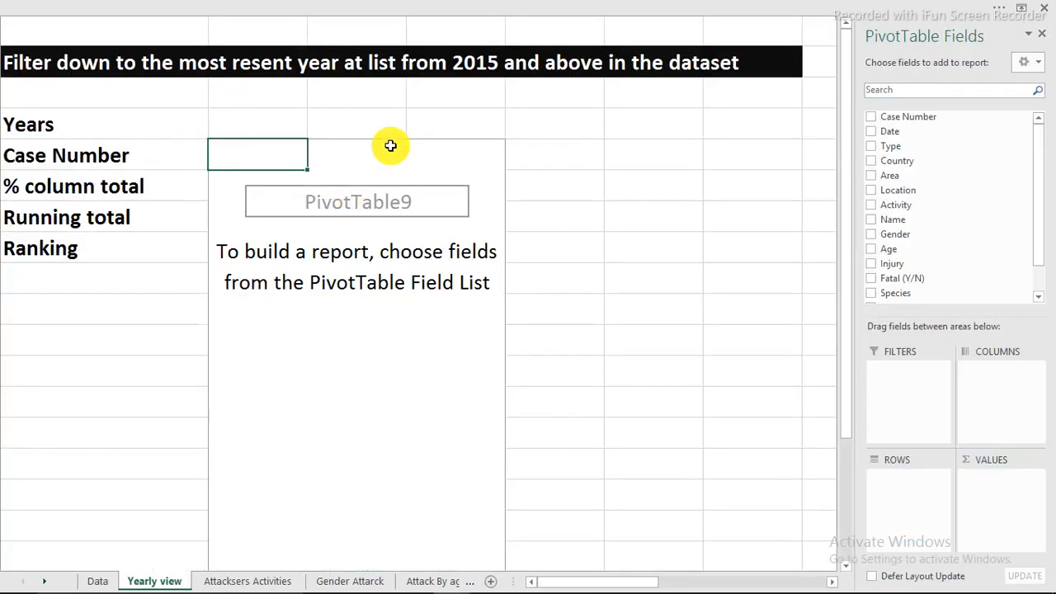
left_click_drag(980, 129, 915, 500)
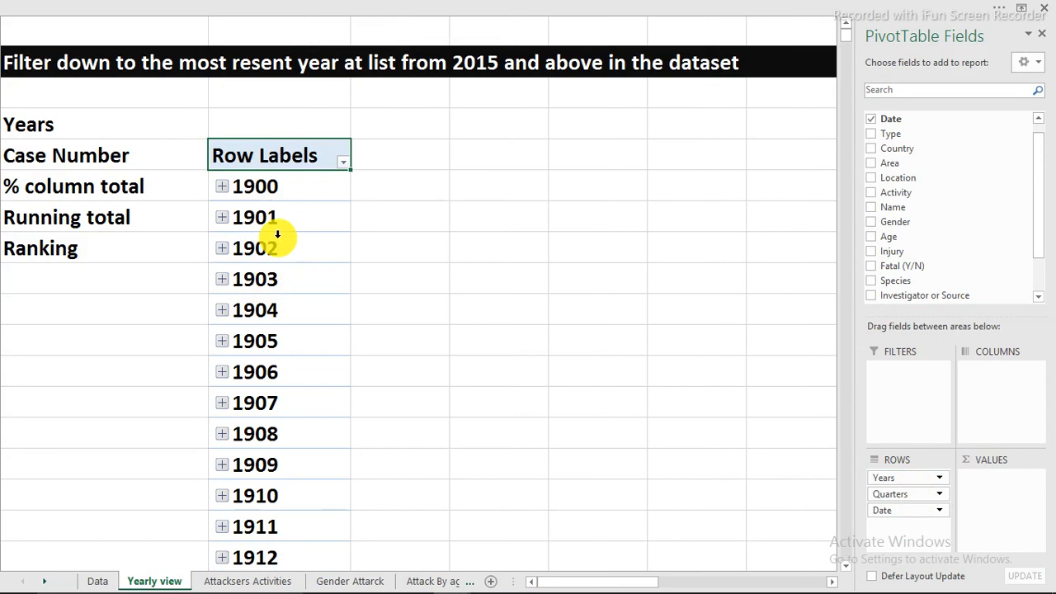
left_click_drag(913, 512, 658, 453)
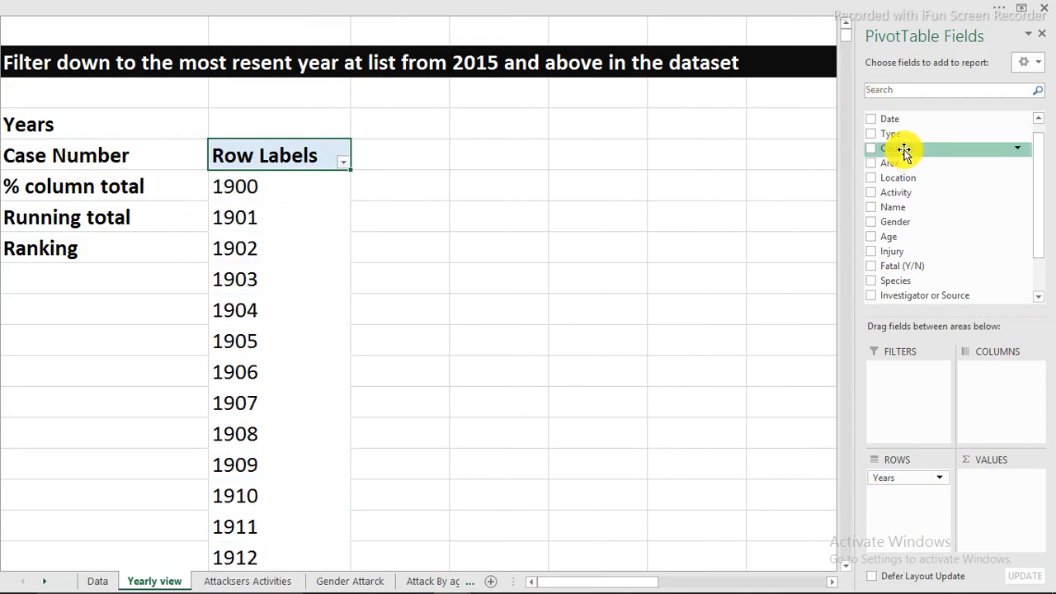
scroll(910, 207, "up", 1)
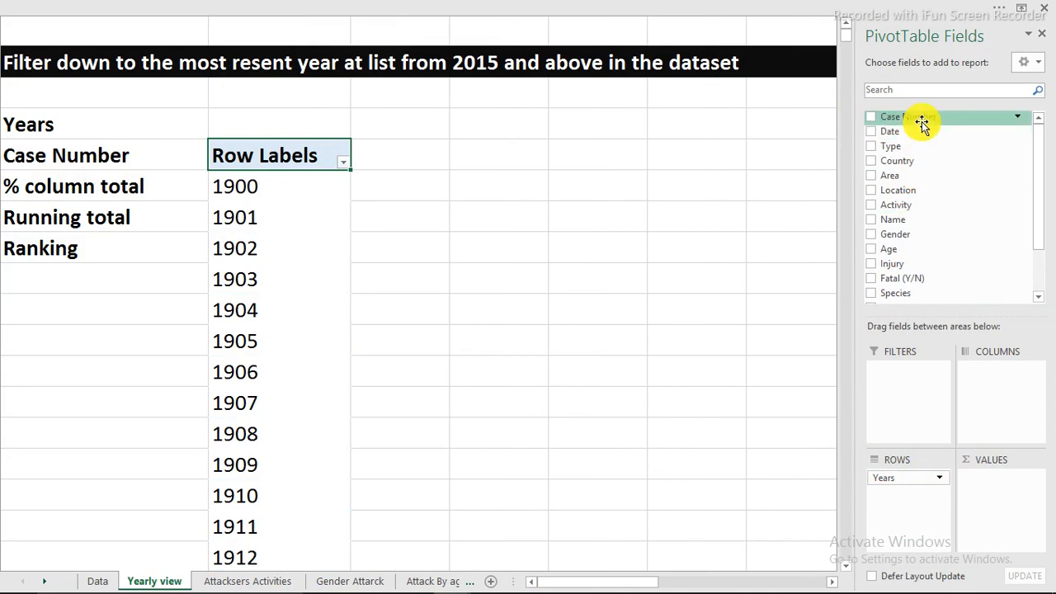
left_click_drag(922, 122, 1016, 489)
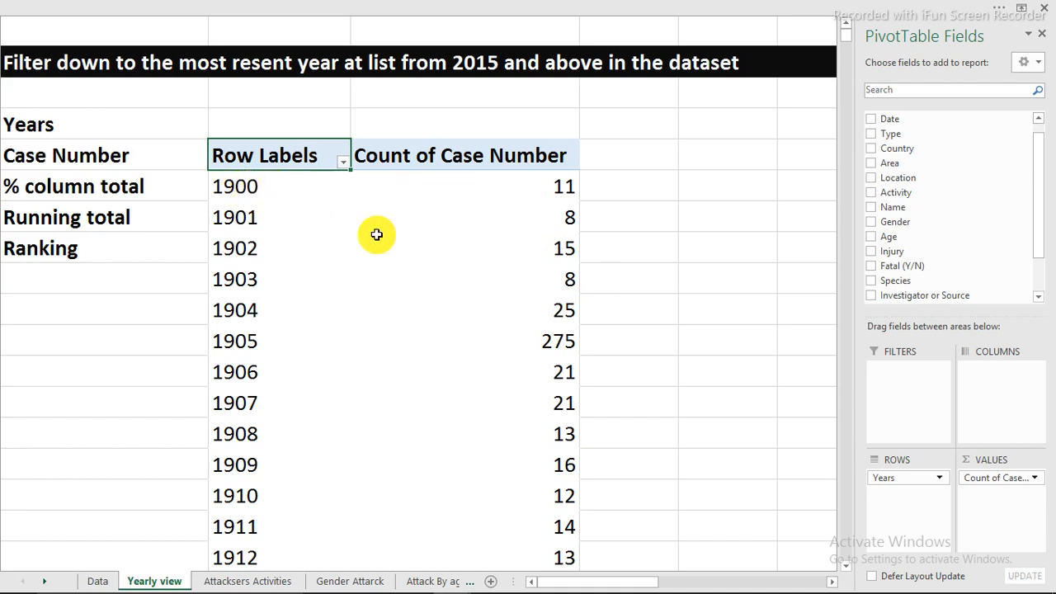
Change the report layout of the yearly PivotTable to Tabular Form
left_click(497, 220)
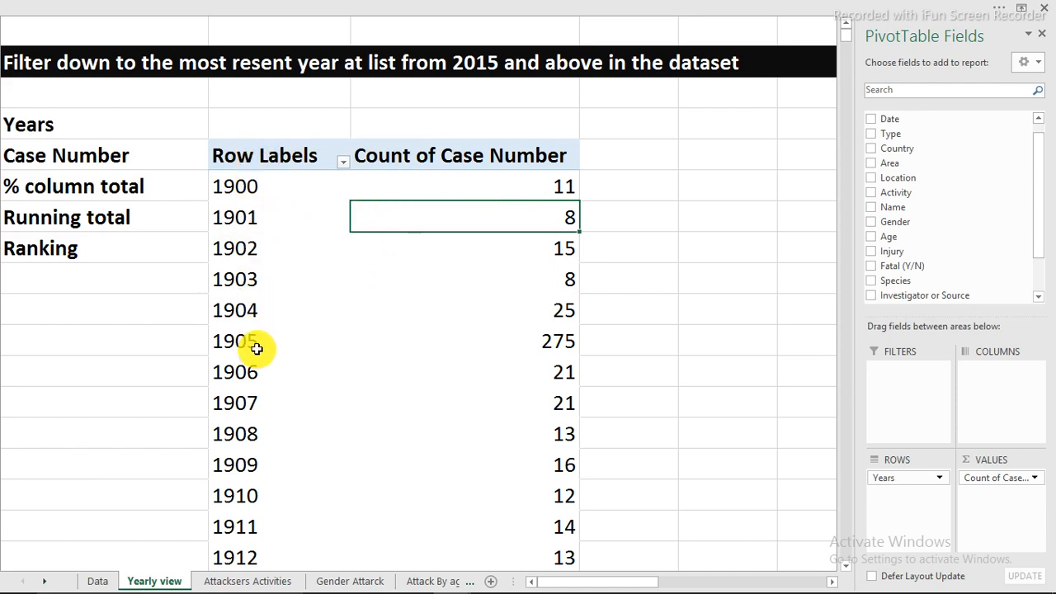
left_click(523, 9)
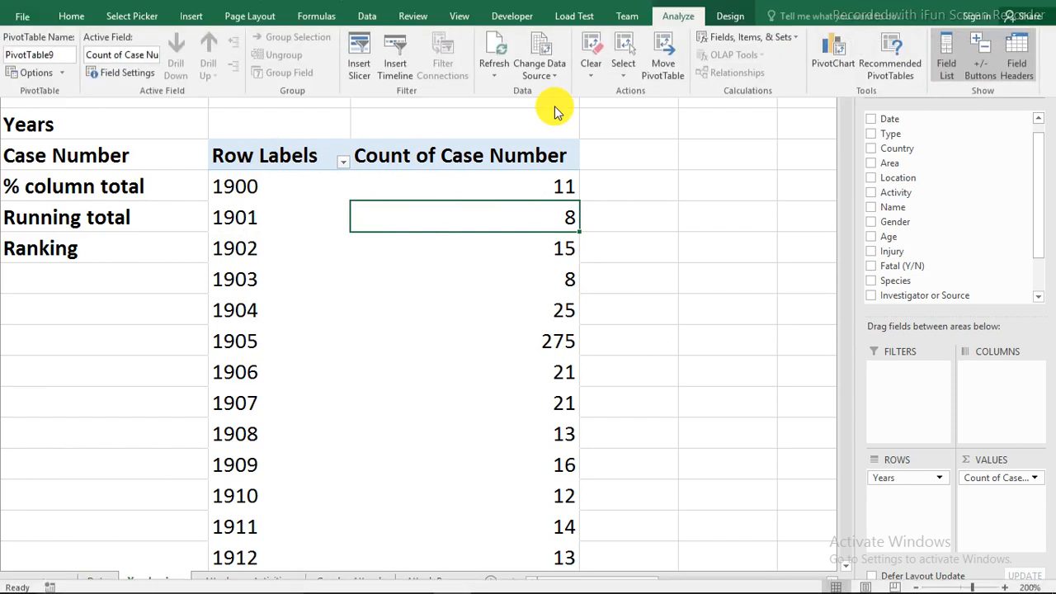
left_click(722, 37)
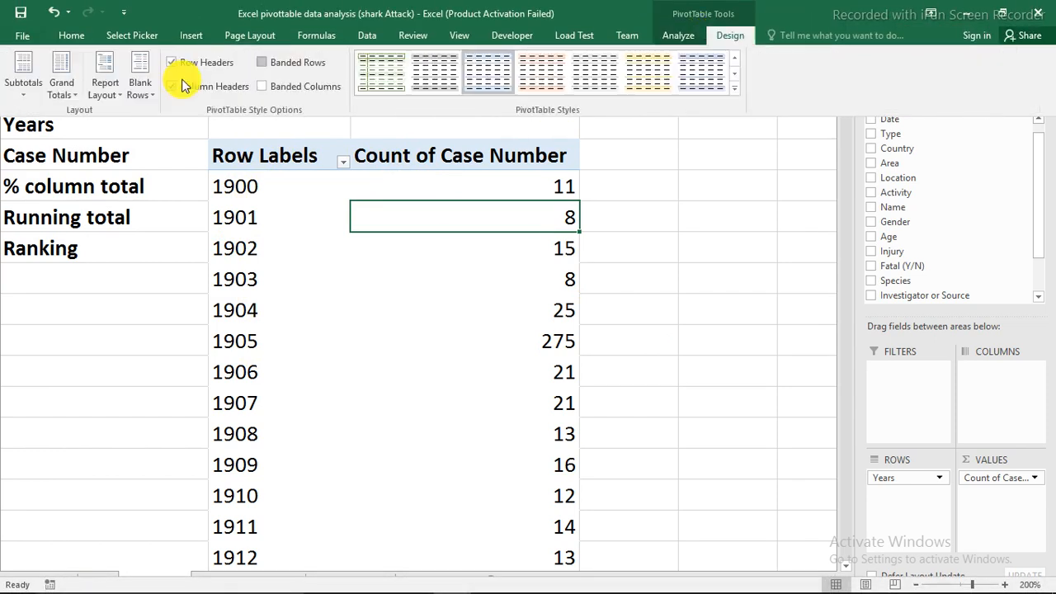
left_click(104, 97)
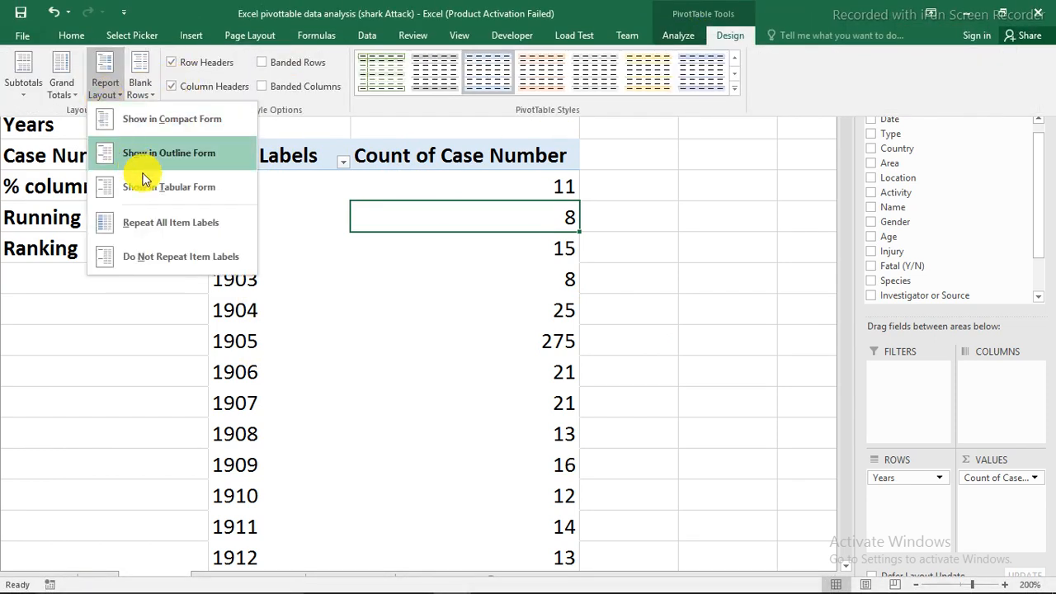
left_click(160, 189)
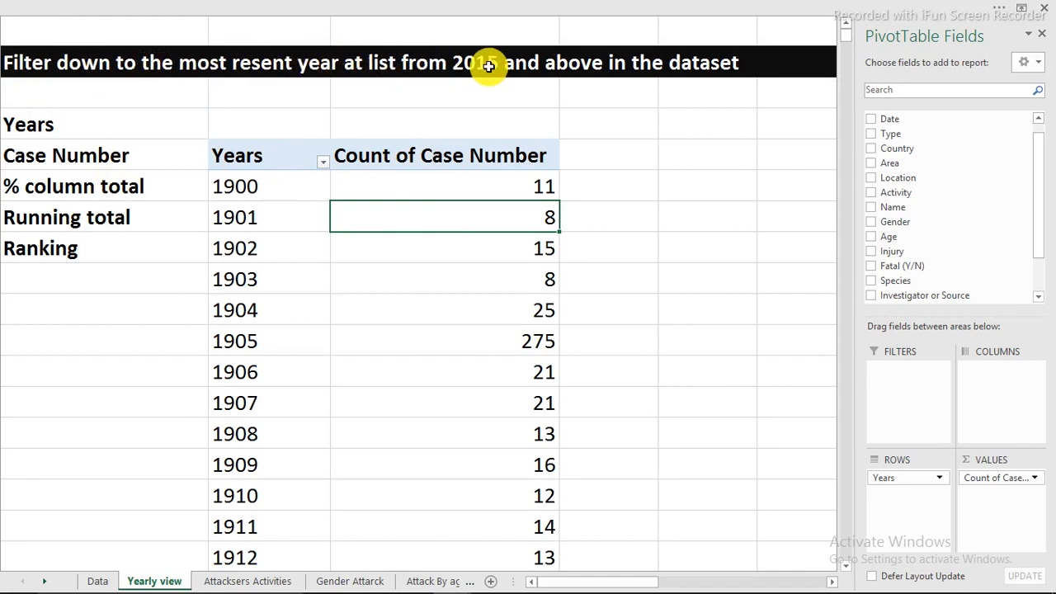
Filter the PivotTable's Years to keep only the items 2005 to 2016
scroll(485, 280, "down", 20)
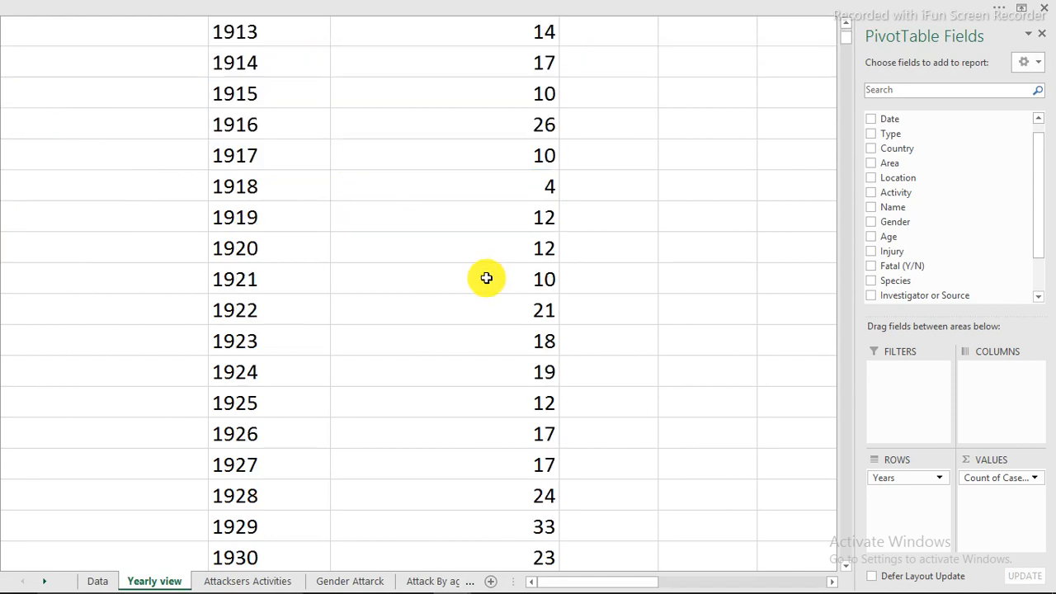
scroll(486, 285, "down", 14)
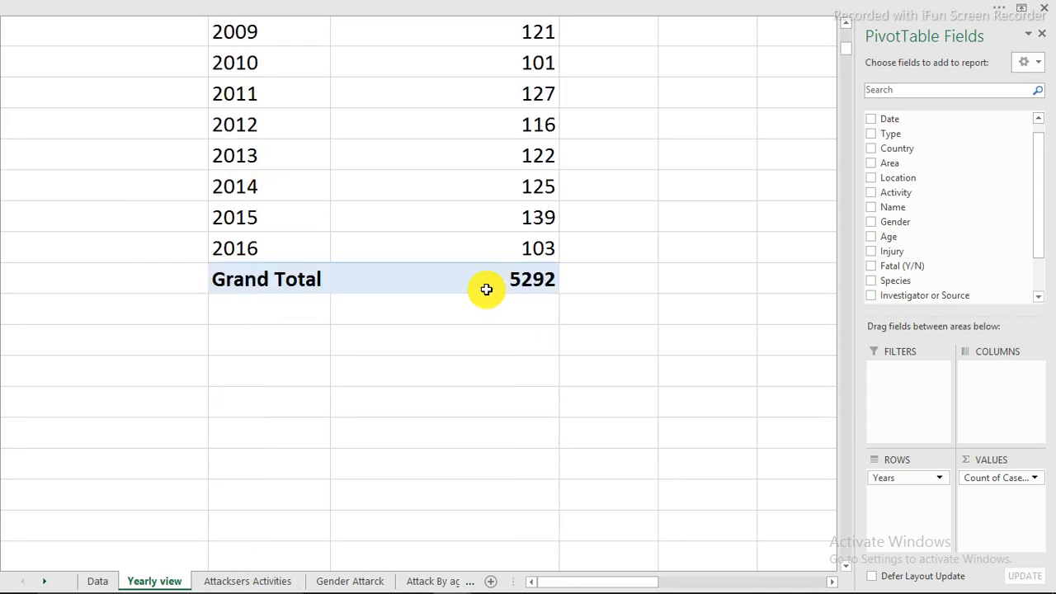
scroll(486, 288, "up", 11)
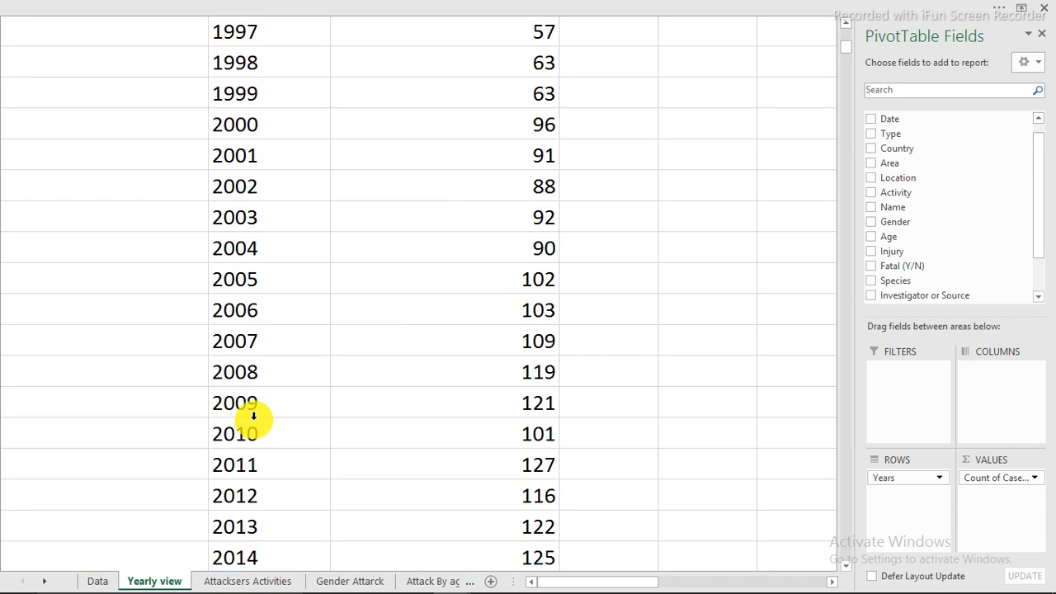
scroll(253, 417, "down", 1)
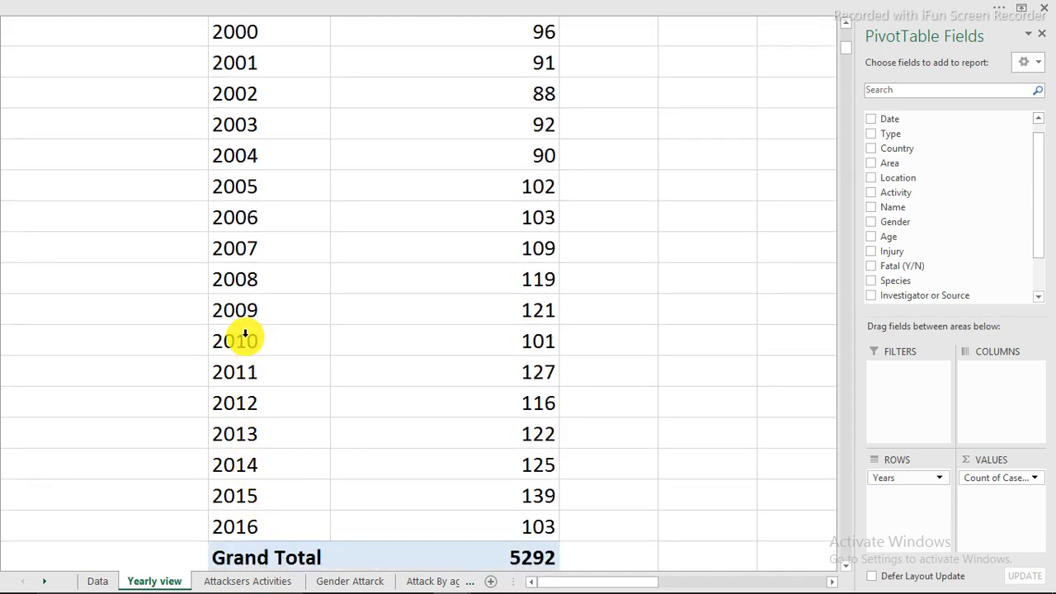
left_click_drag(250, 187, 261, 522)
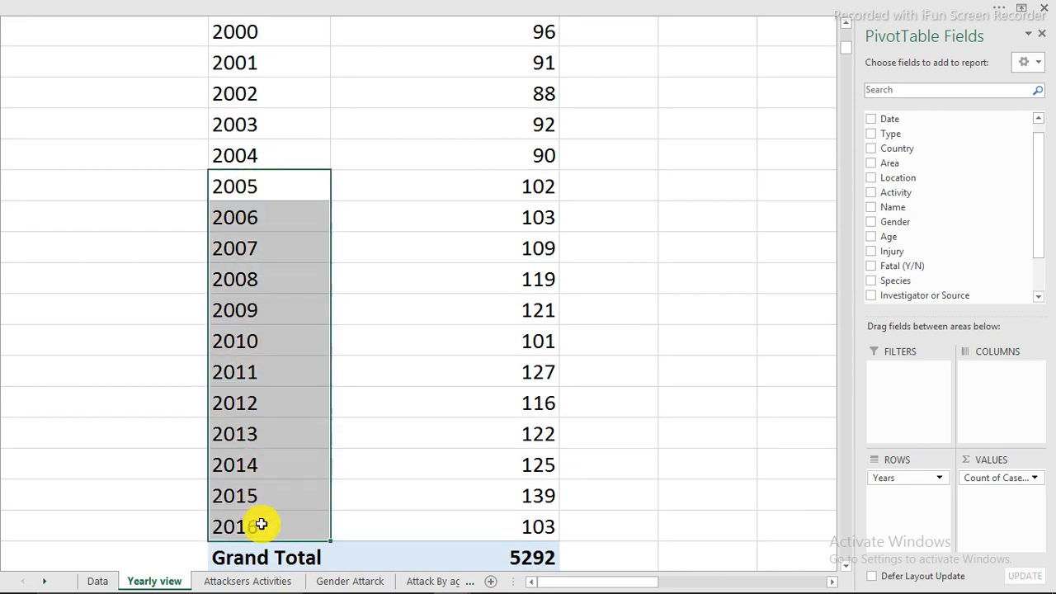
right_click(268, 191)
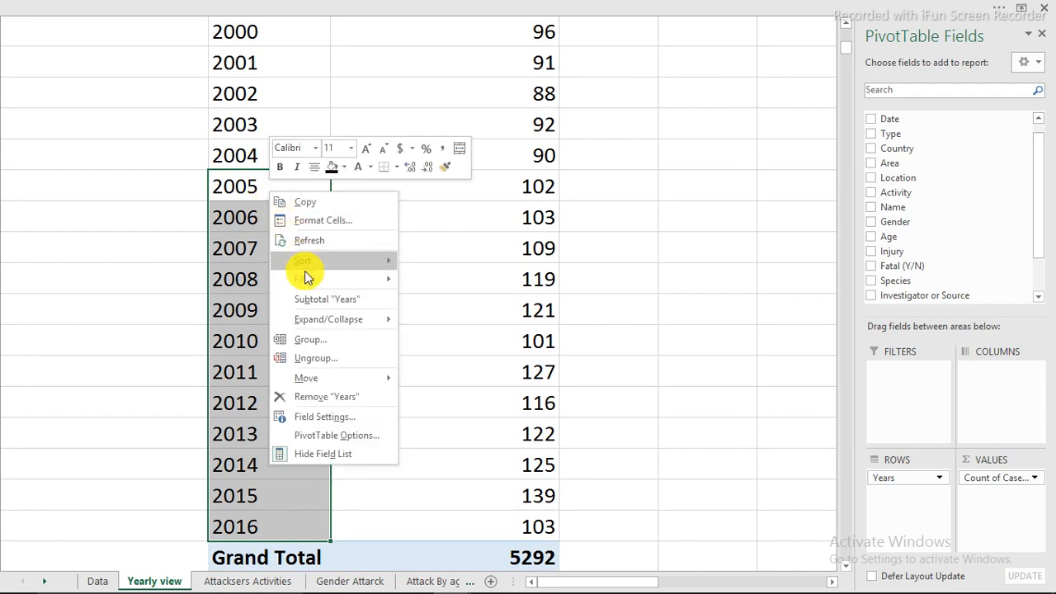
mouse_move(307, 281)
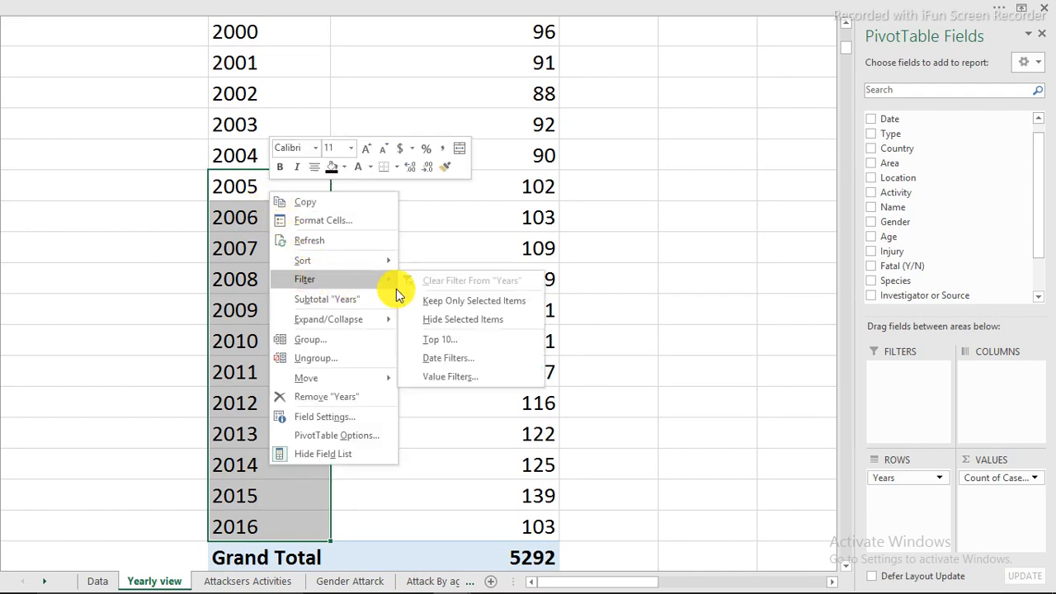
left_click(458, 303)
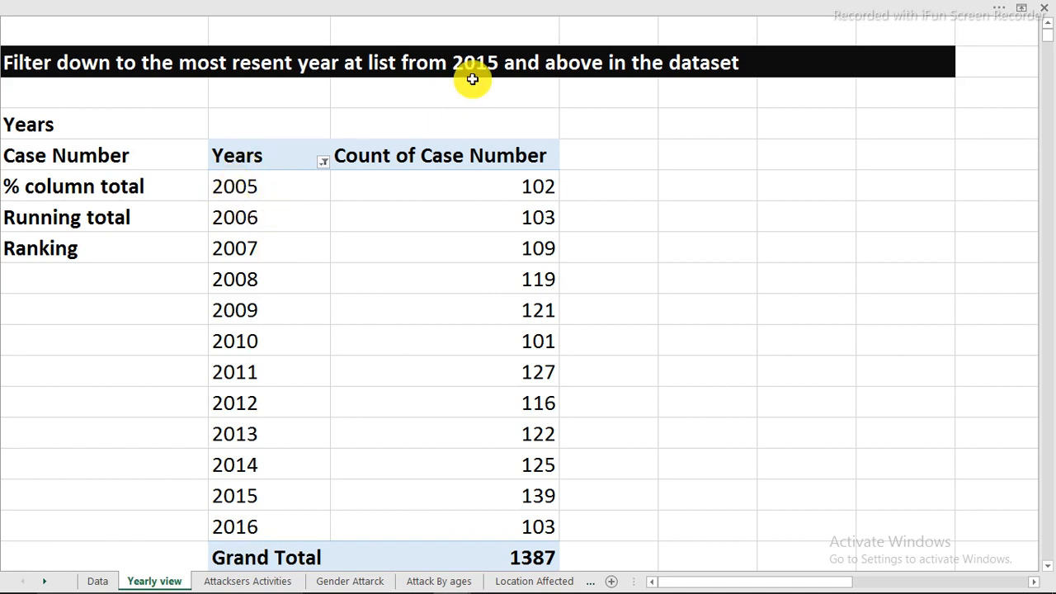
Correct the year in the sheet's heading to 2005 so it reads "from 2005 and above in the dataset"
left_click(27, 65)
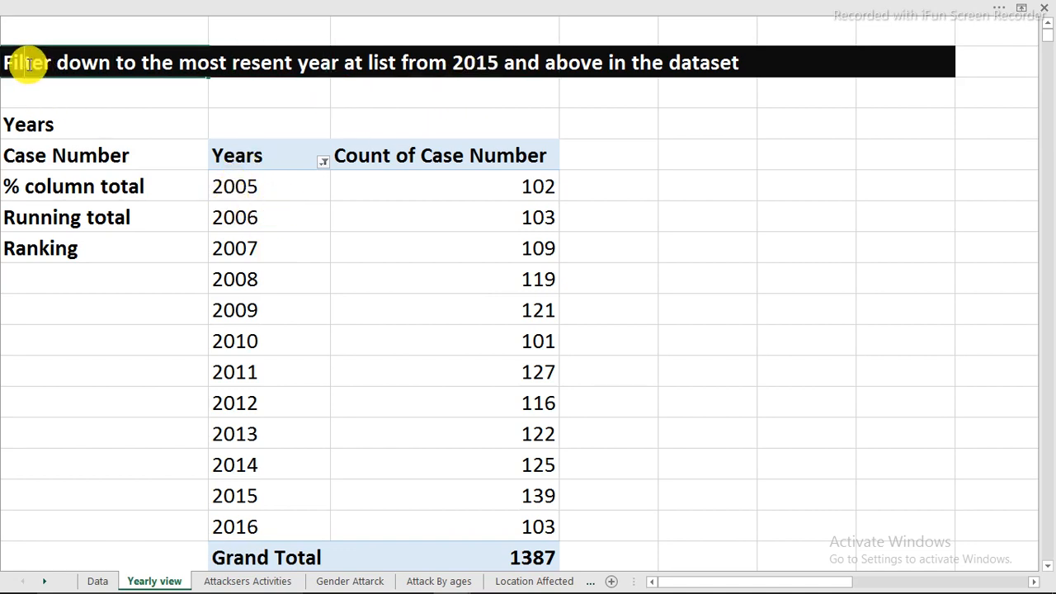
double_click(481, 78)
key("BackSpace")
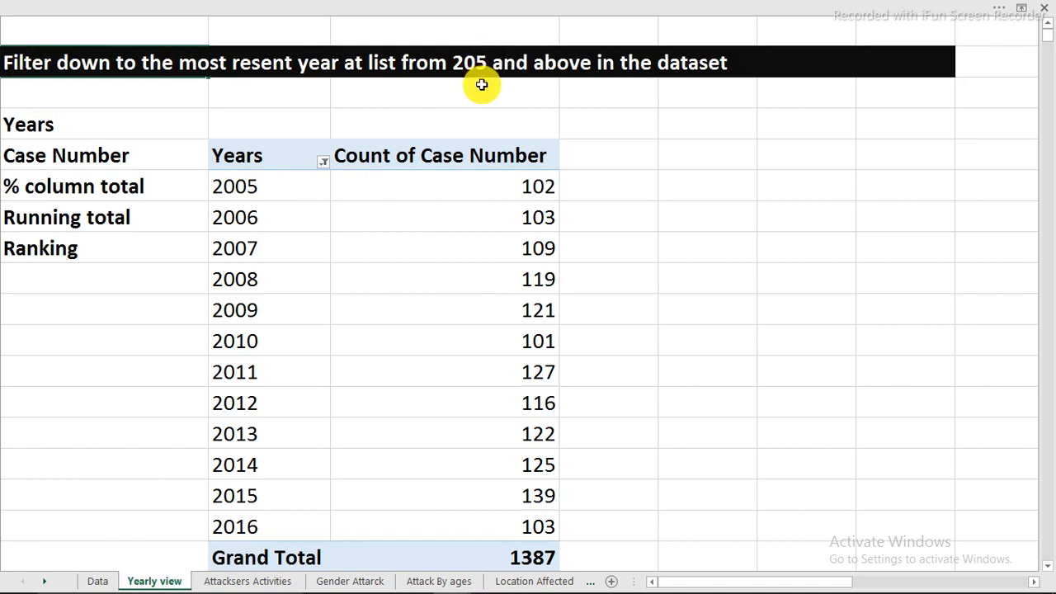
type("0")
key("Return")
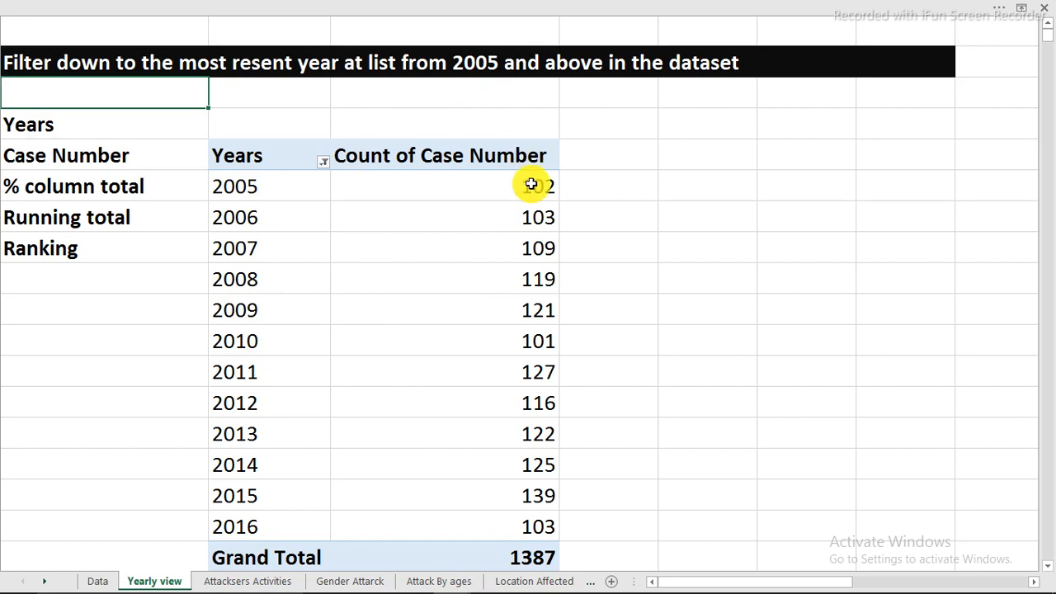
Add Case Number to the yearly PivotTable's values three more times and close the field list
left_click(475, 180)
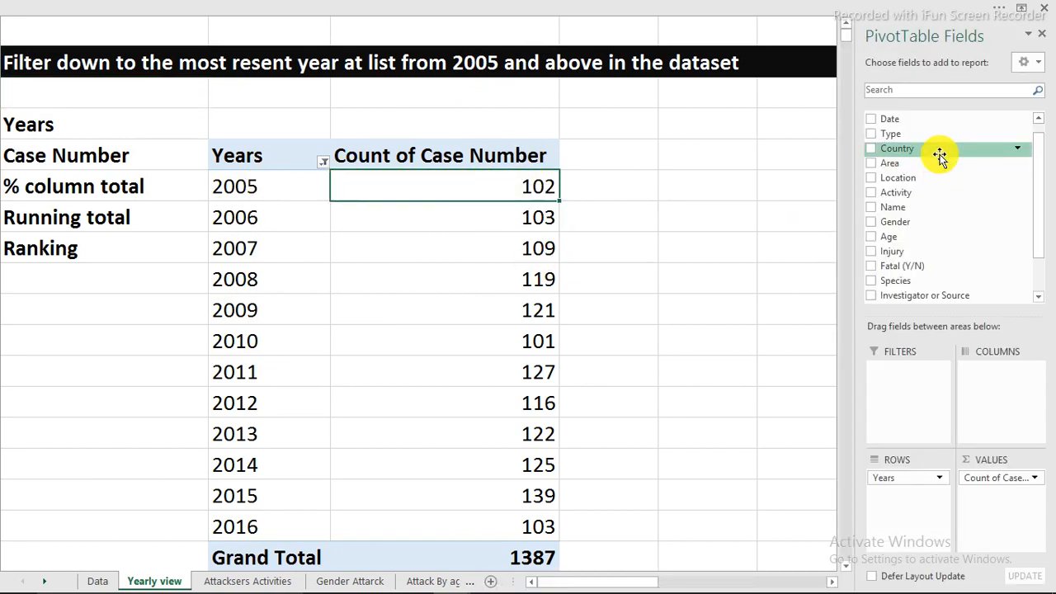
scroll(945, 182, "up", 1)
left_click_drag(908, 117, 1008, 495)
left_click_drag(926, 114, 1001, 507)
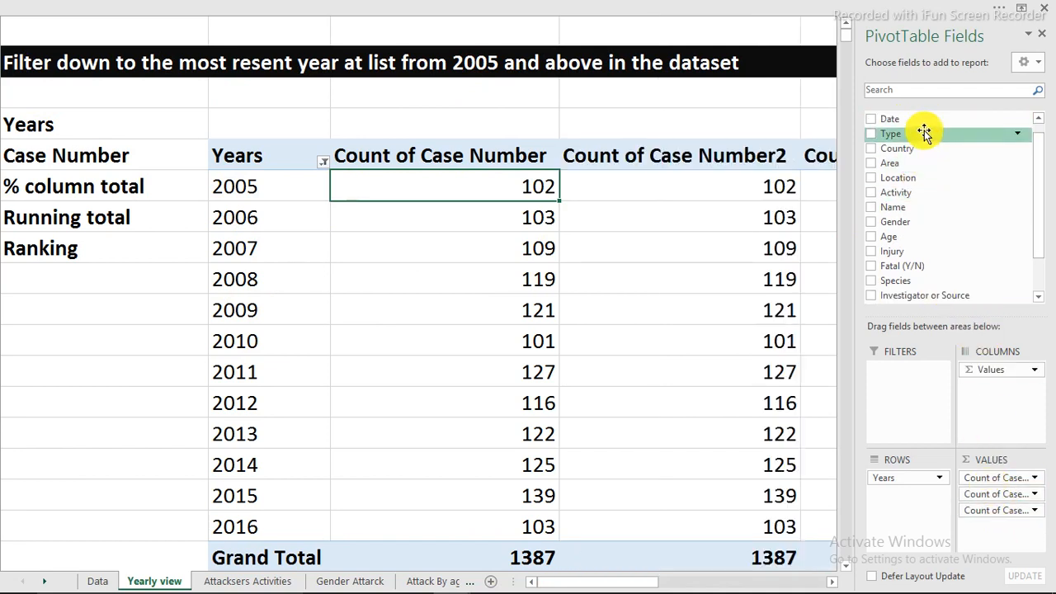
scroll(924, 134, "up", 1)
left_click_drag(918, 117, 999, 546)
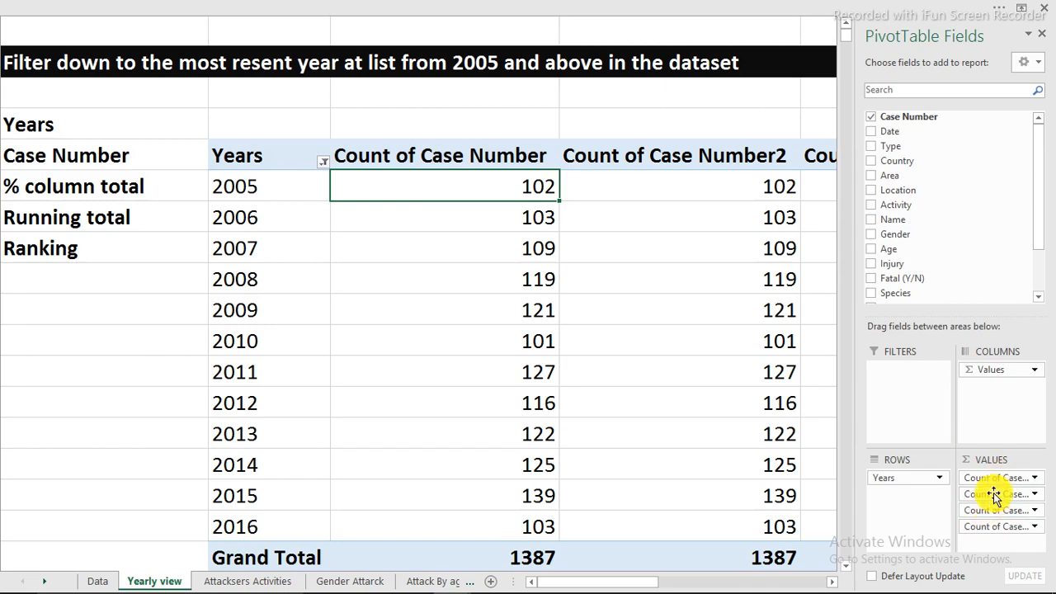
left_click(99, 577)
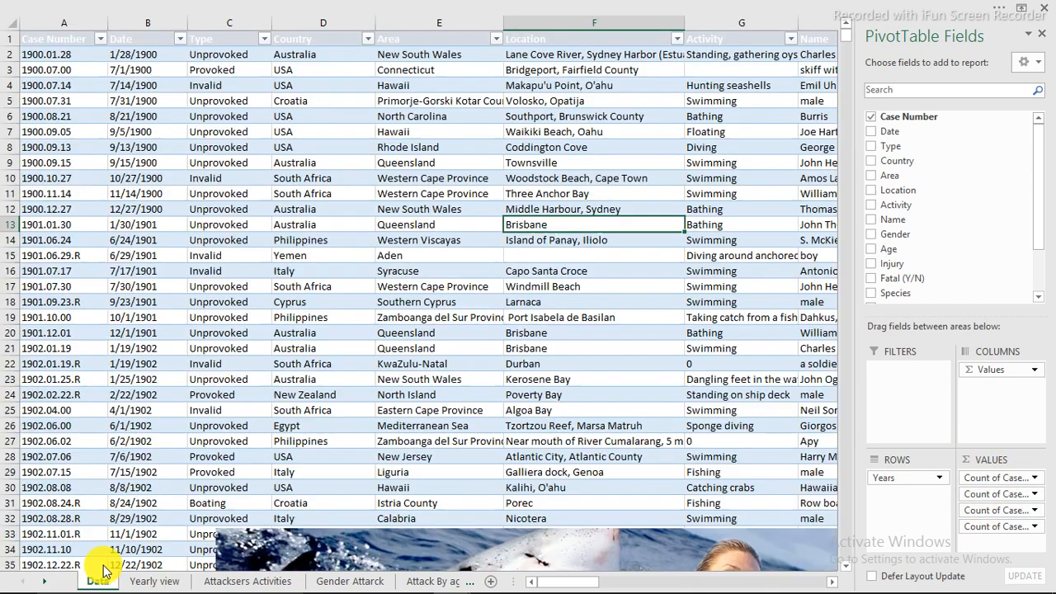
left_click(149, 580)
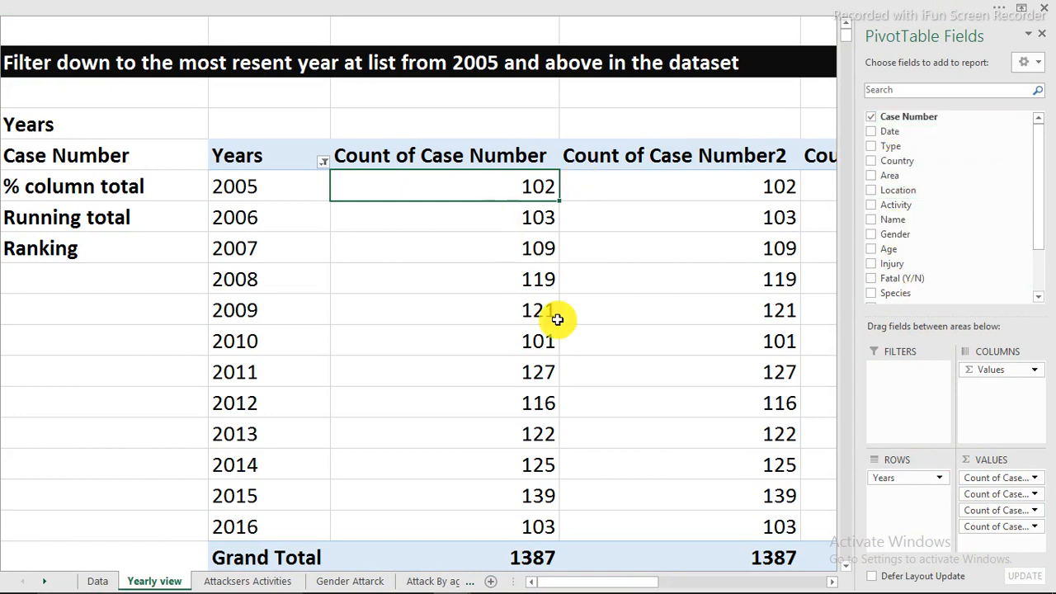
left_click(835, 582)
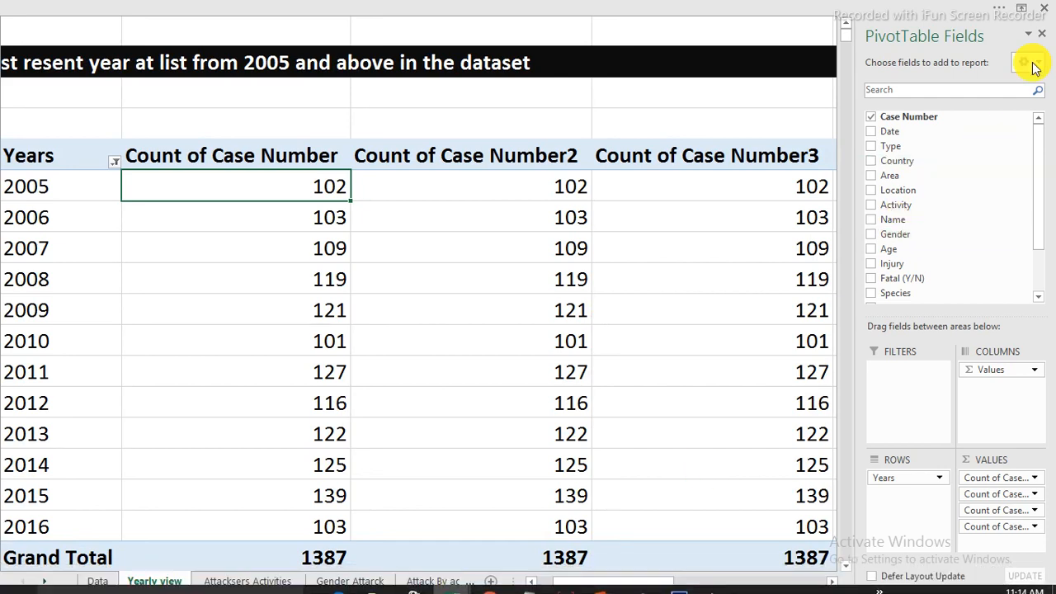
left_click(1042, 34)
mouse_move(670, 581)
left_mouse_down()
mouse_move(691, 582)
mouse_move(660, 584)
left_mouse_up()
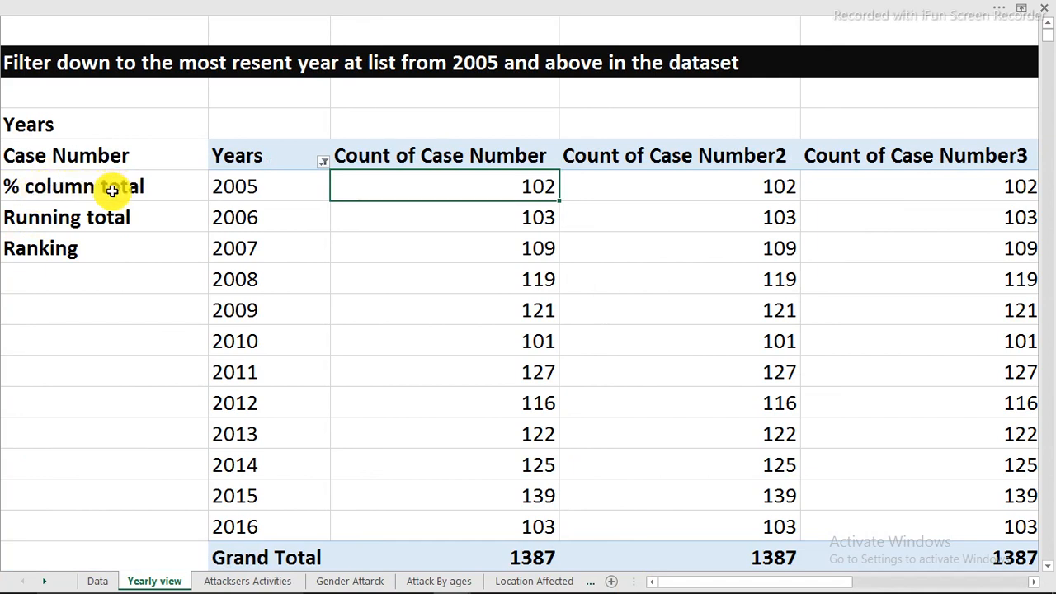
Show the values of Count of Case Number2 as % of Column Total
left_click(670, 177)
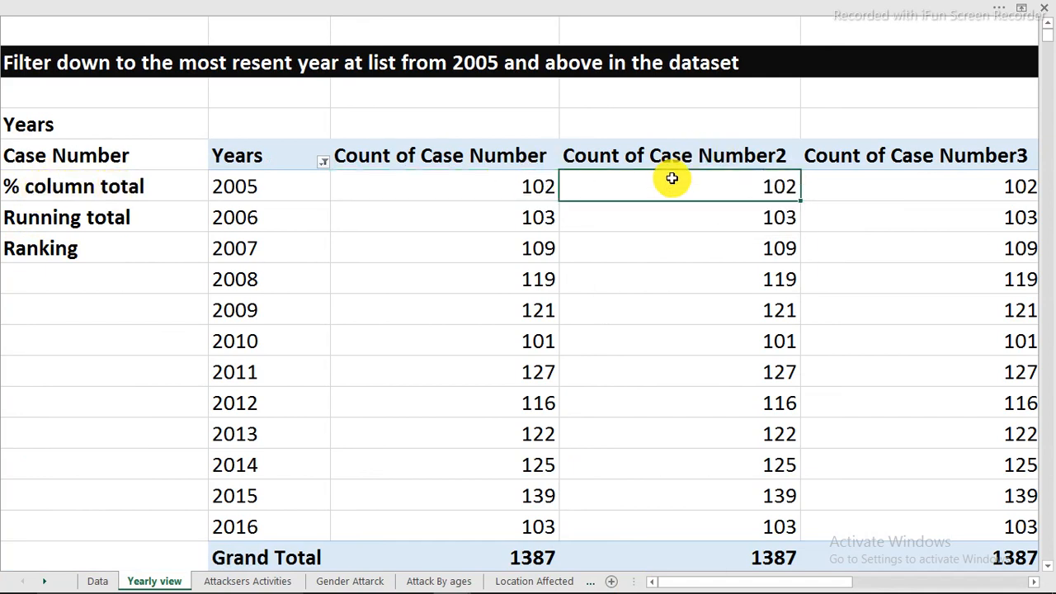
right_click(672, 178)
mouse_move(747, 328)
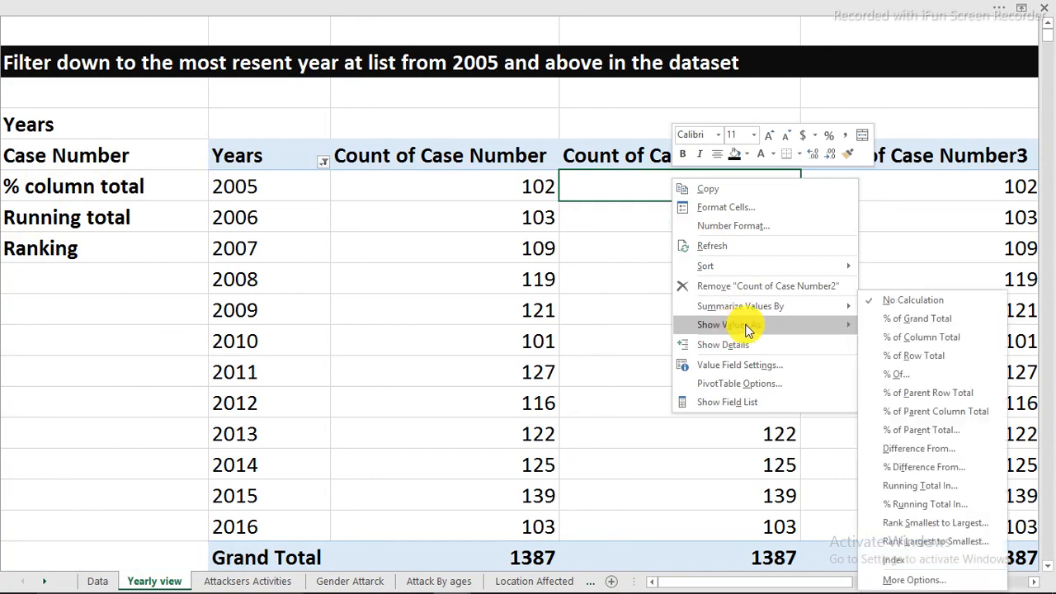
left_click(930, 343)
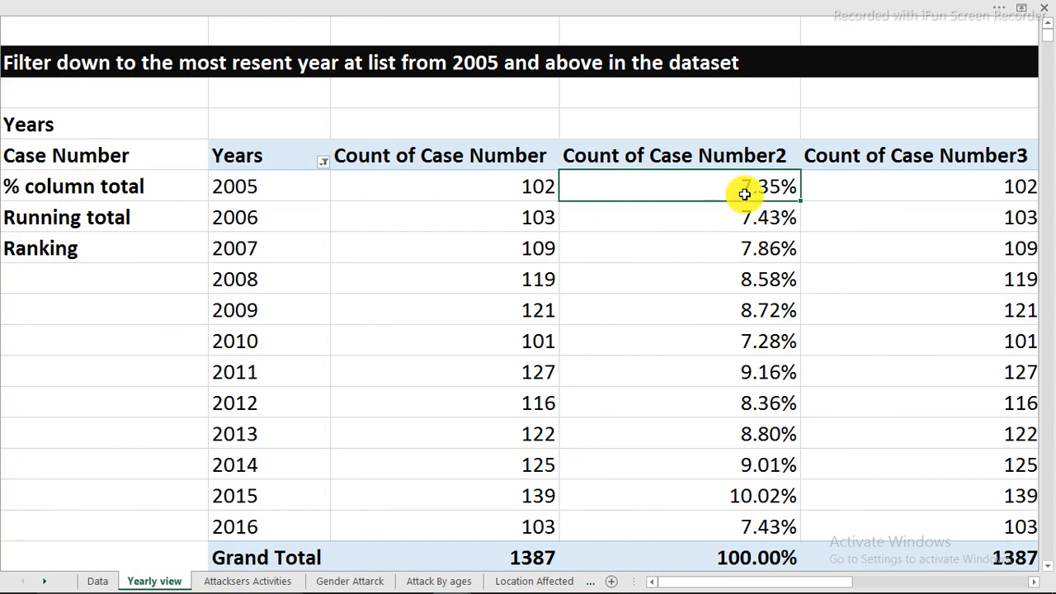
mouse_move(728, 186)
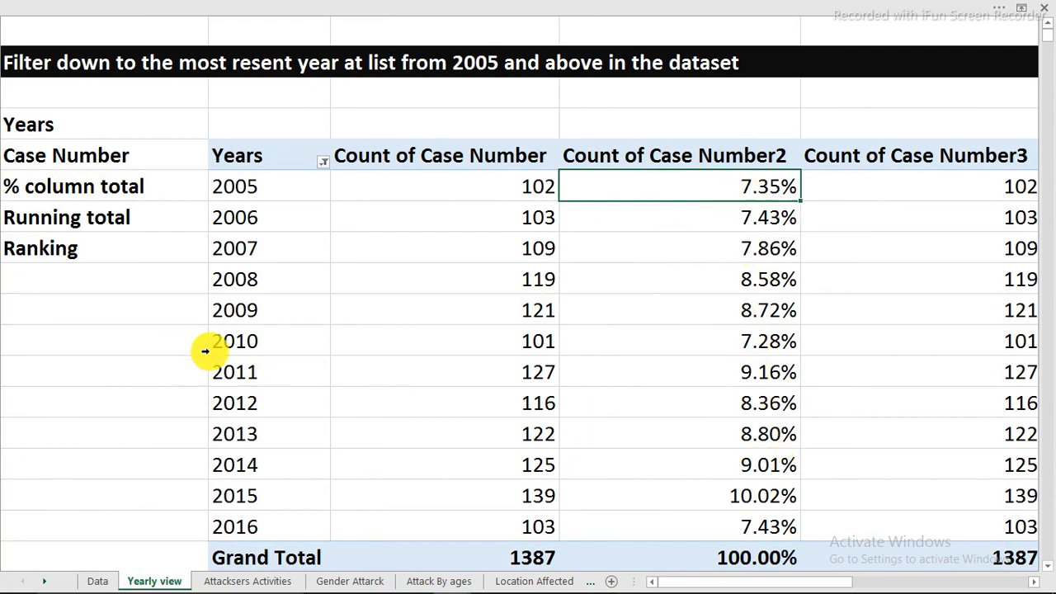
Sort the PivotTable's Years in descending order by Count of Case Number2
left_click(253, 187)
right_click(253, 187)
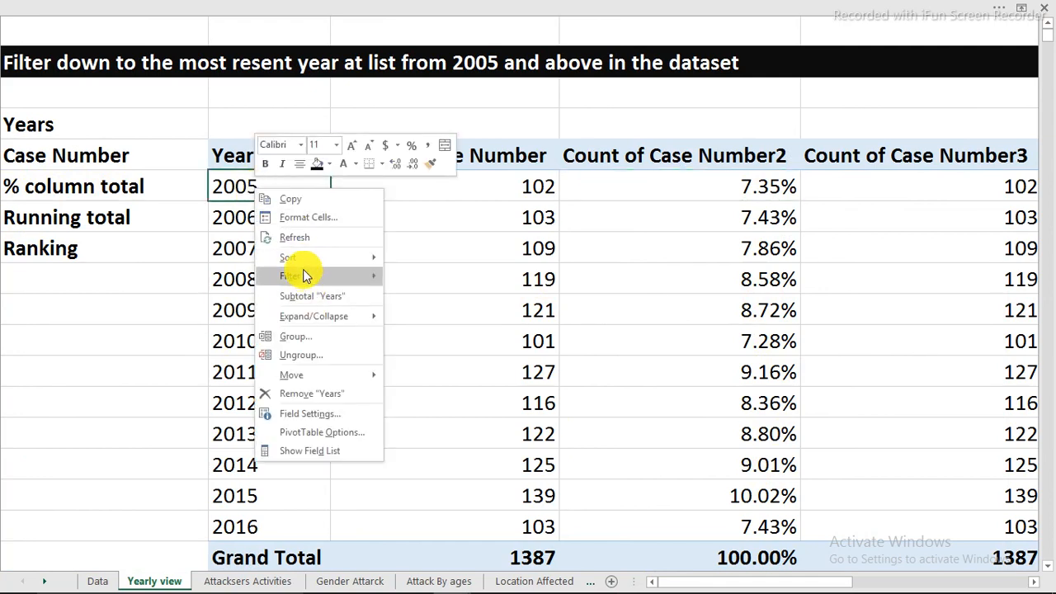
mouse_move(355, 256)
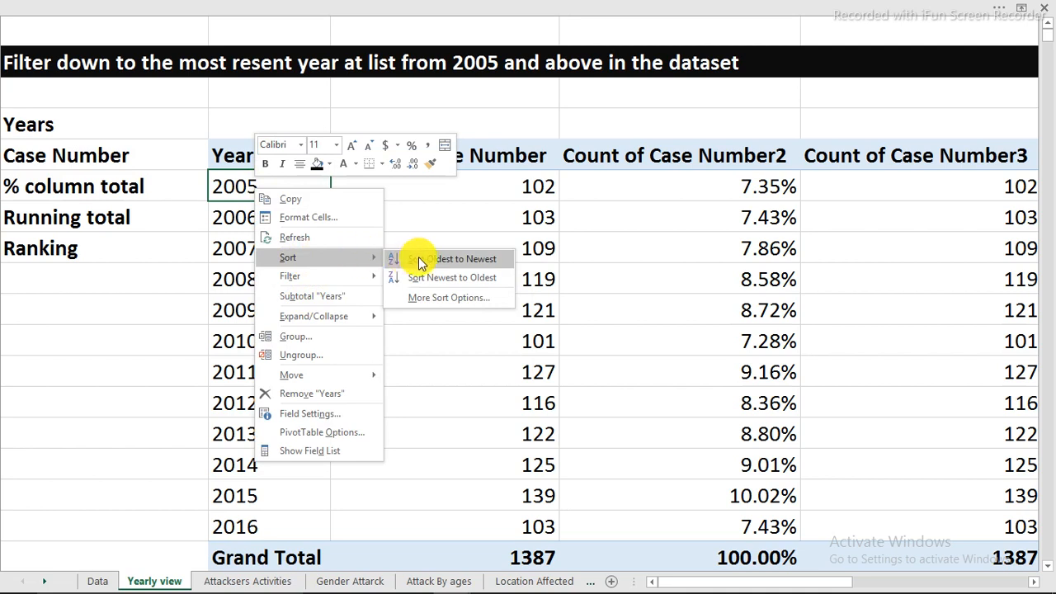
left_click(433, 299)
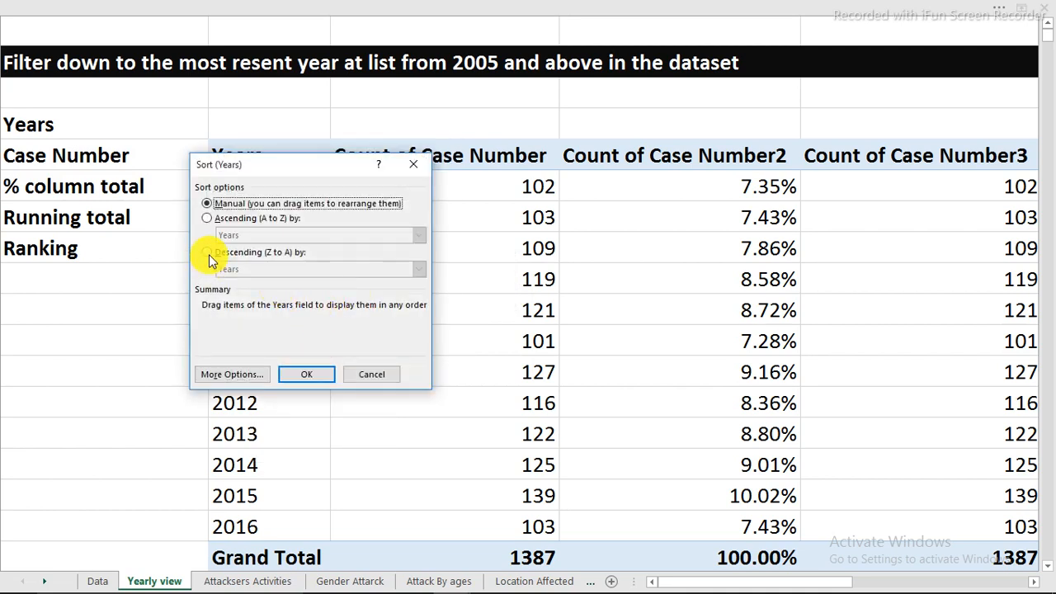
left_click(207, 252)
left_click(227, 269)
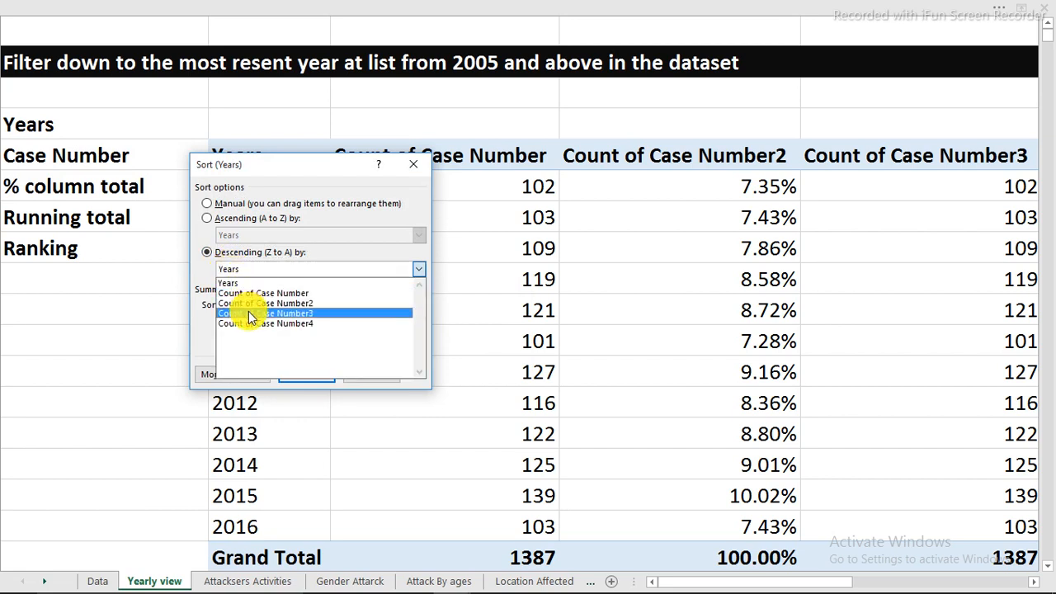
left_click(250, 304)
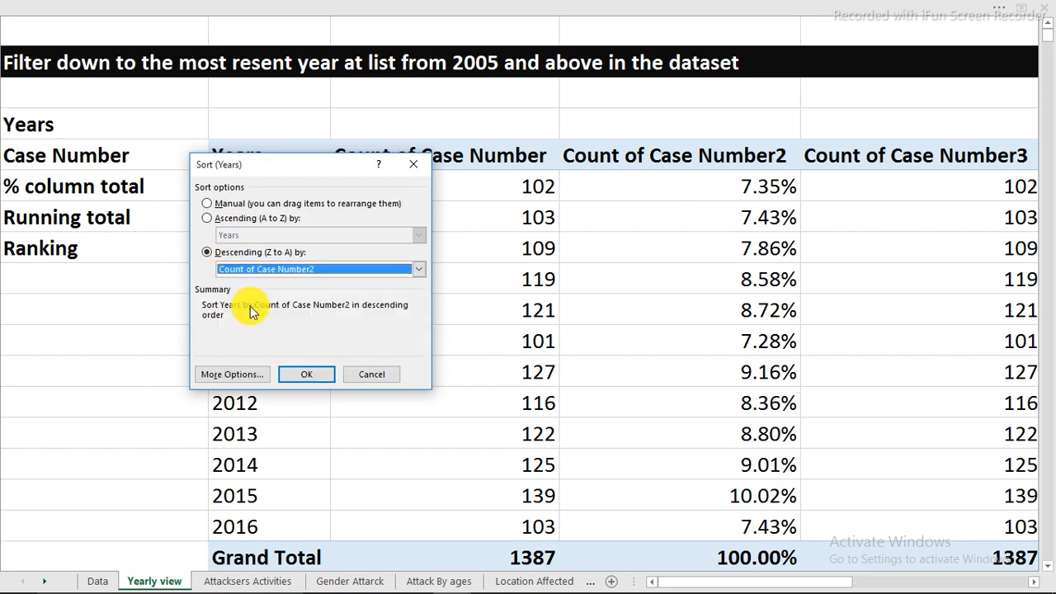
left_click(303, 376)
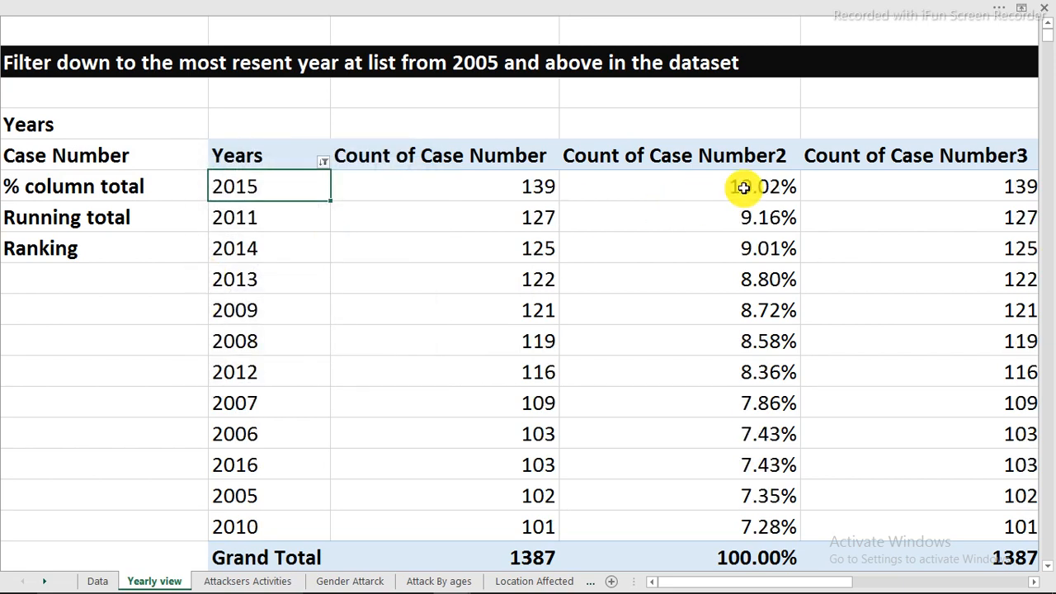
left_click(698, 183)
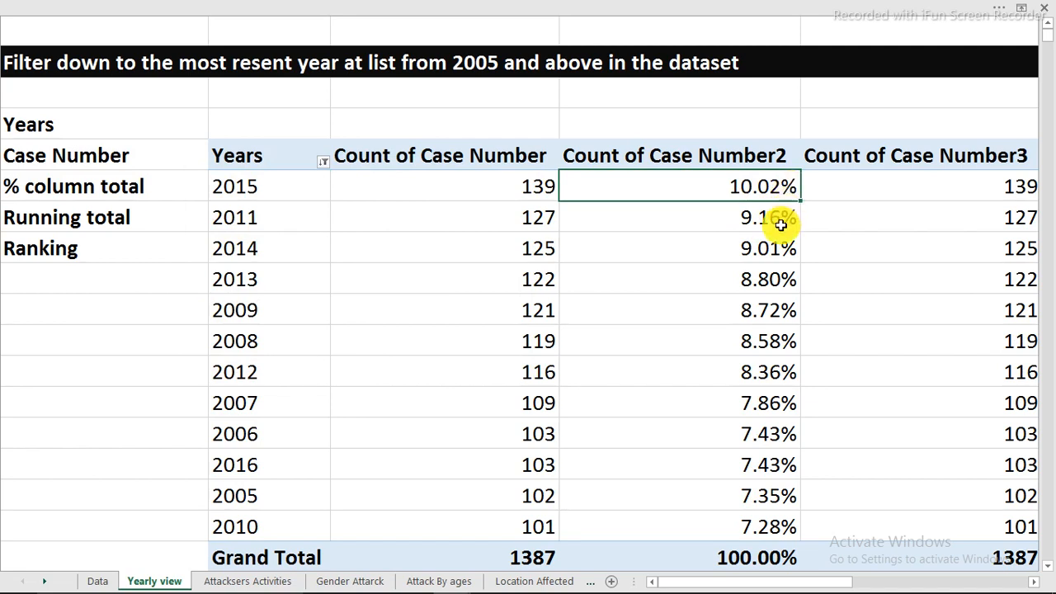
left_click(776, 220)
left_click(747, 251)
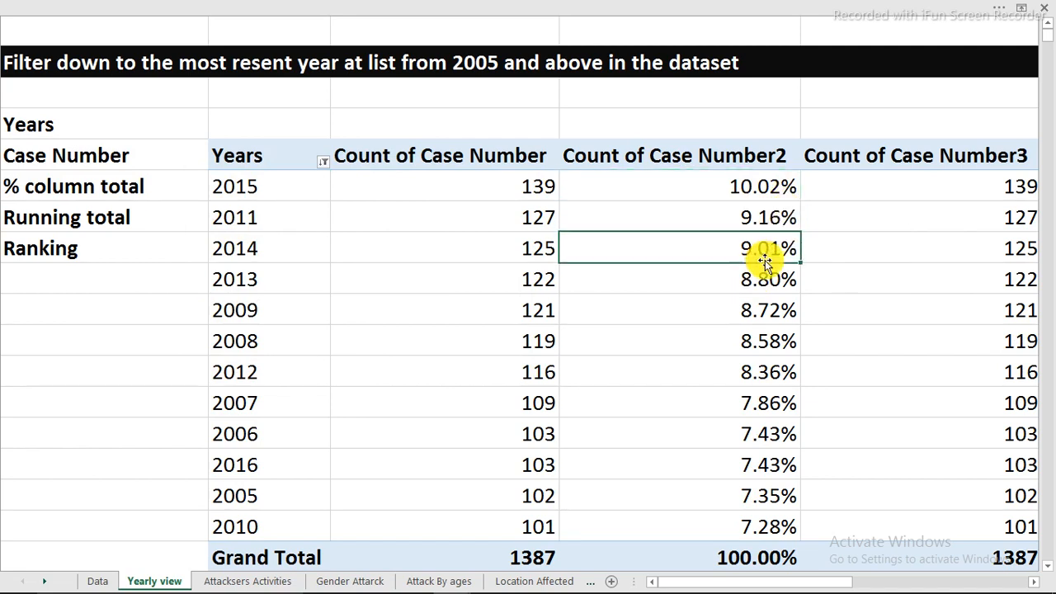
left_click_drag(243, 187, 242, 247)
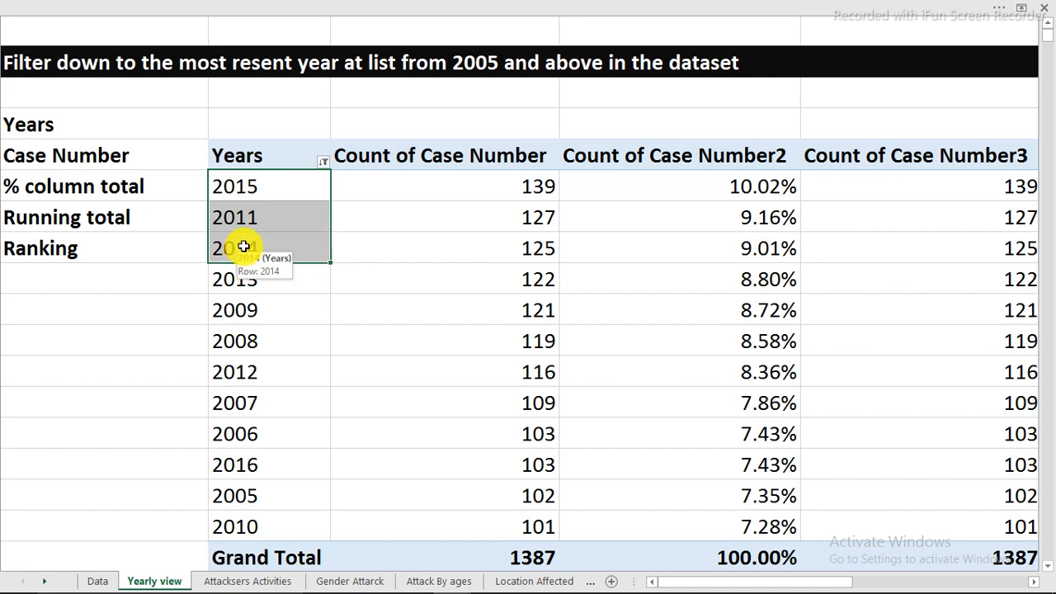
left_click(37, 221)
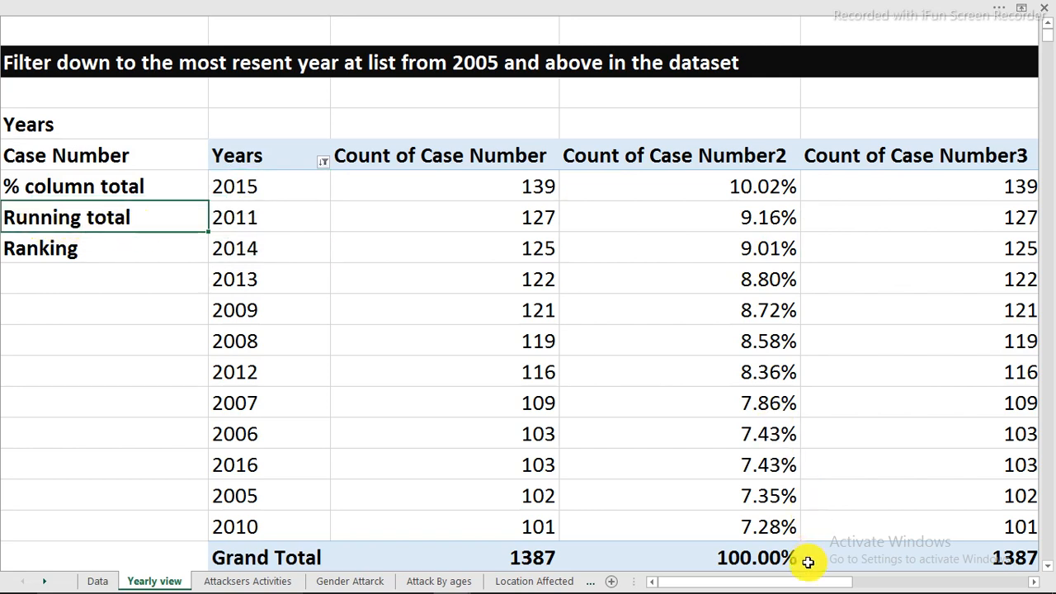
Show the values of Count of Case Number3 as a Running Total In with Years as the base field
left_click_drag(809, 586, 830, 580)
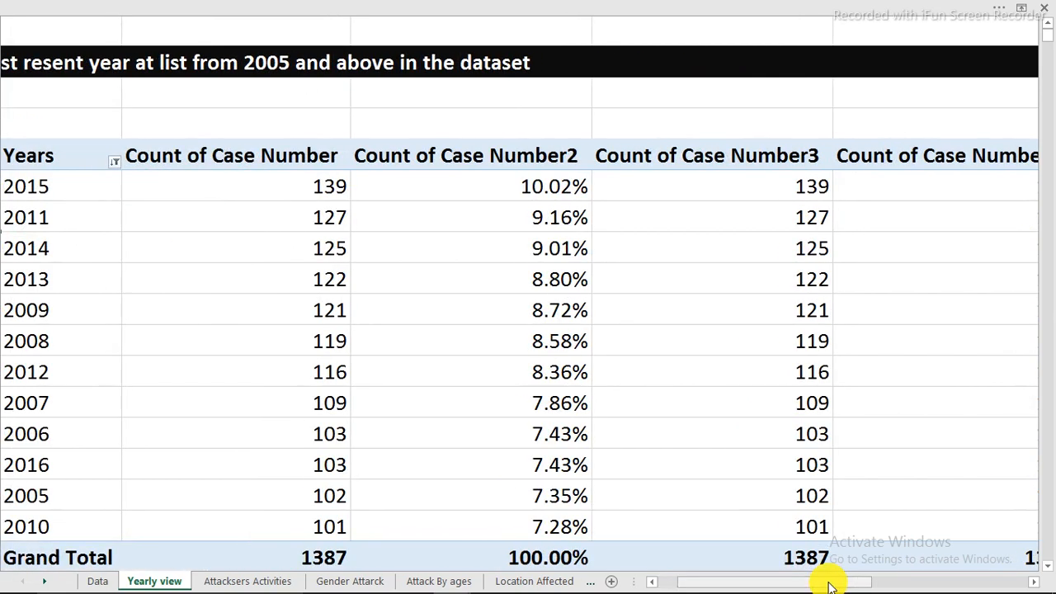
left_click(792, 189)
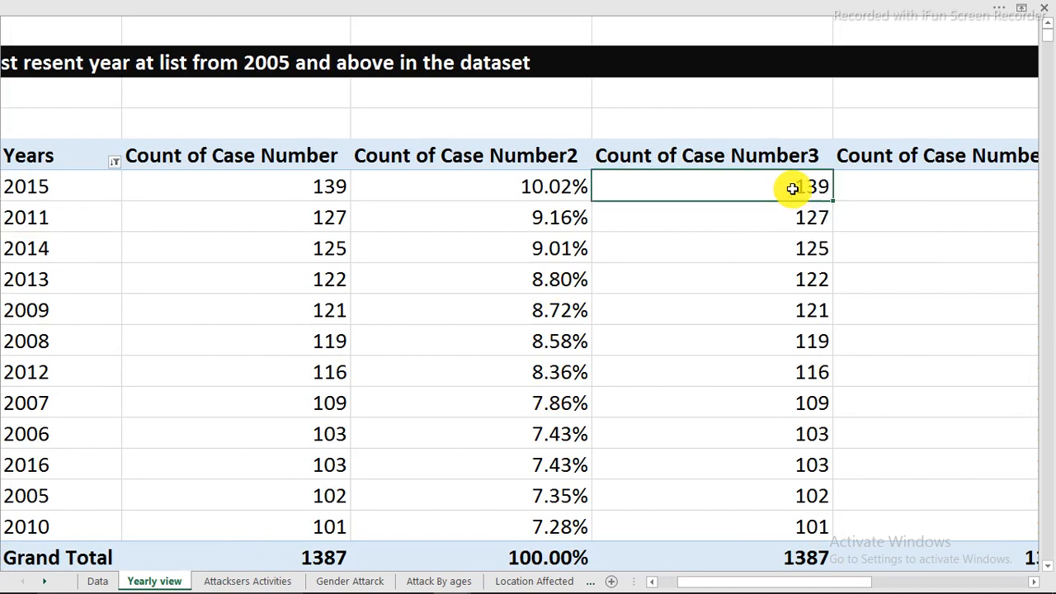
right_click(790, 192)
mouse_move(854, 343)
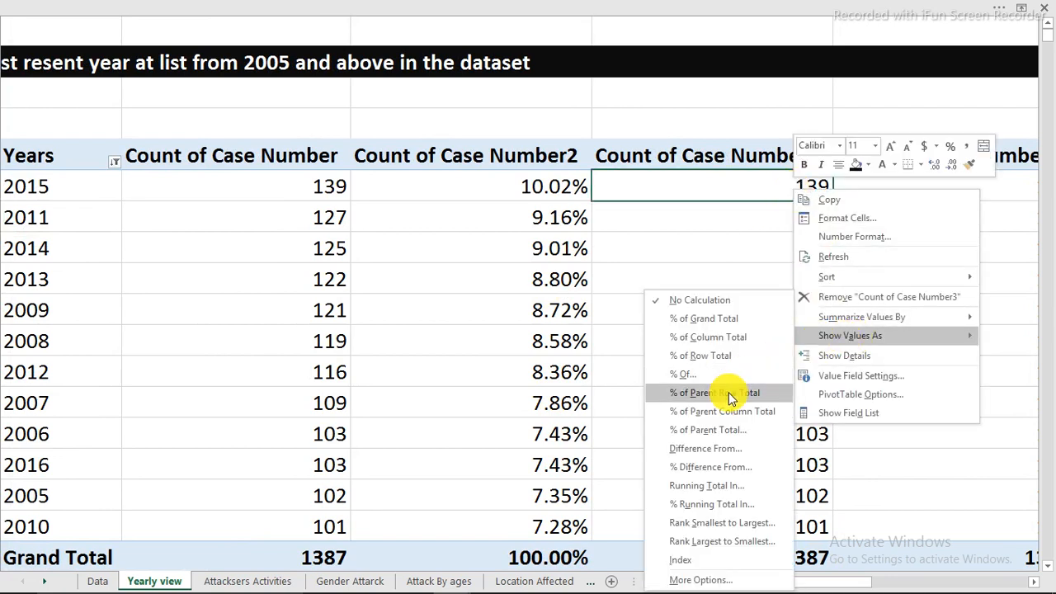
left_click(715, 488)
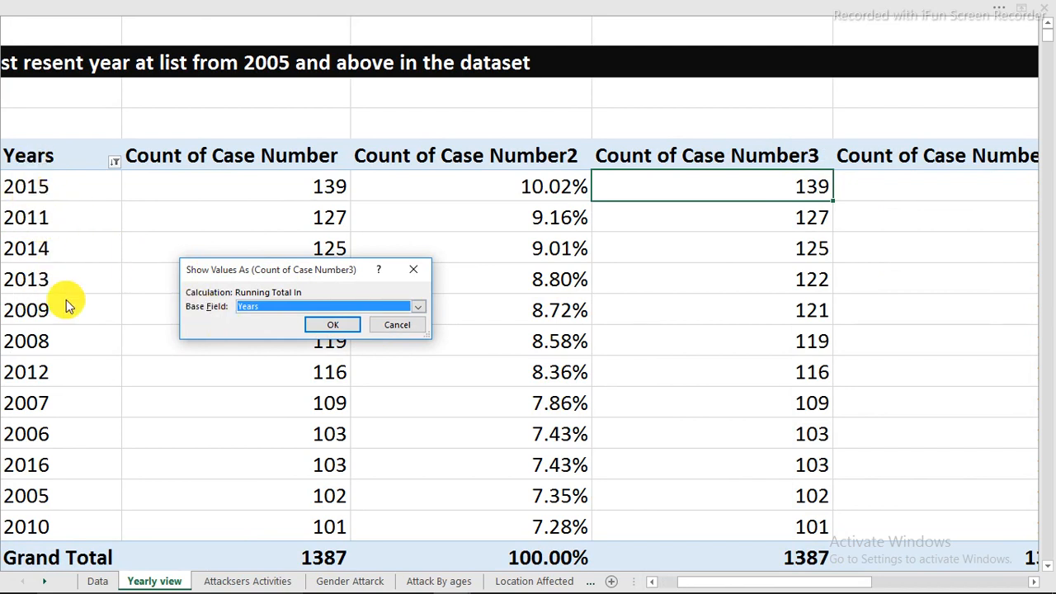
left_click(334, 326)
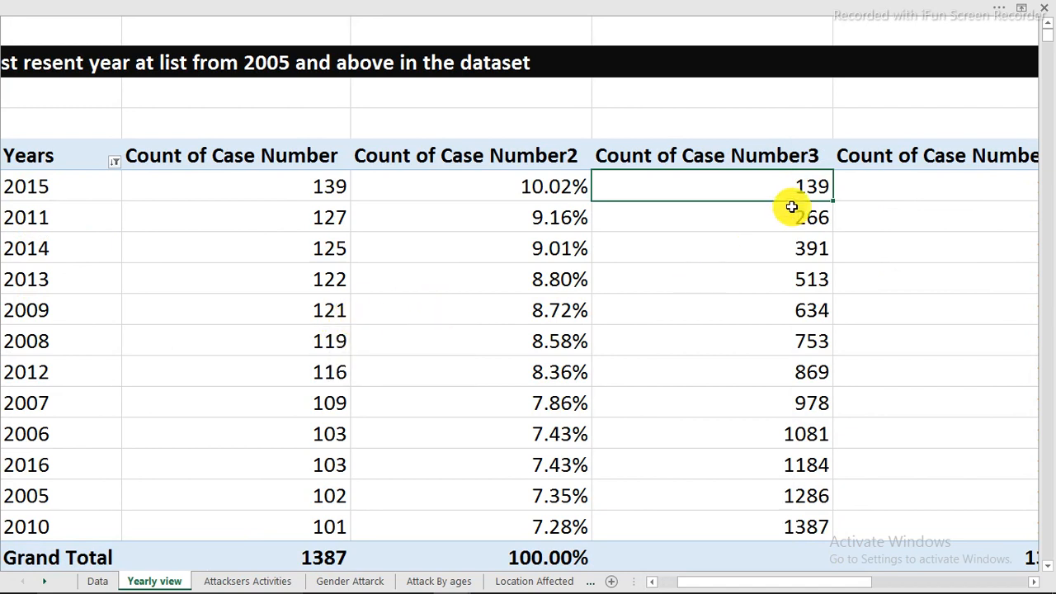
left_click_drag(279, 187, 279, 210)
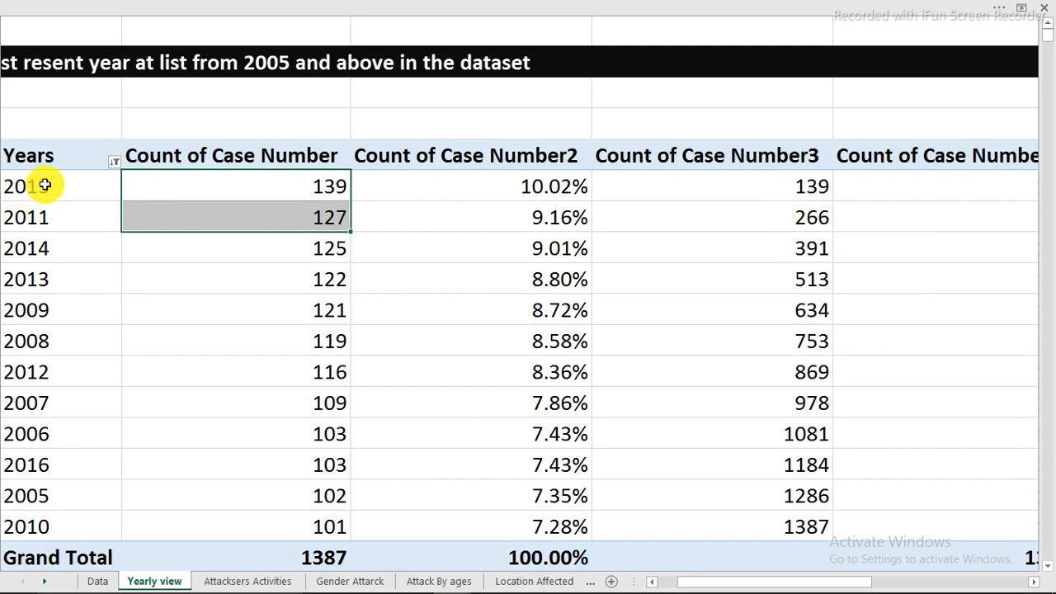
left_click_drag(44, 186, 47, 341)
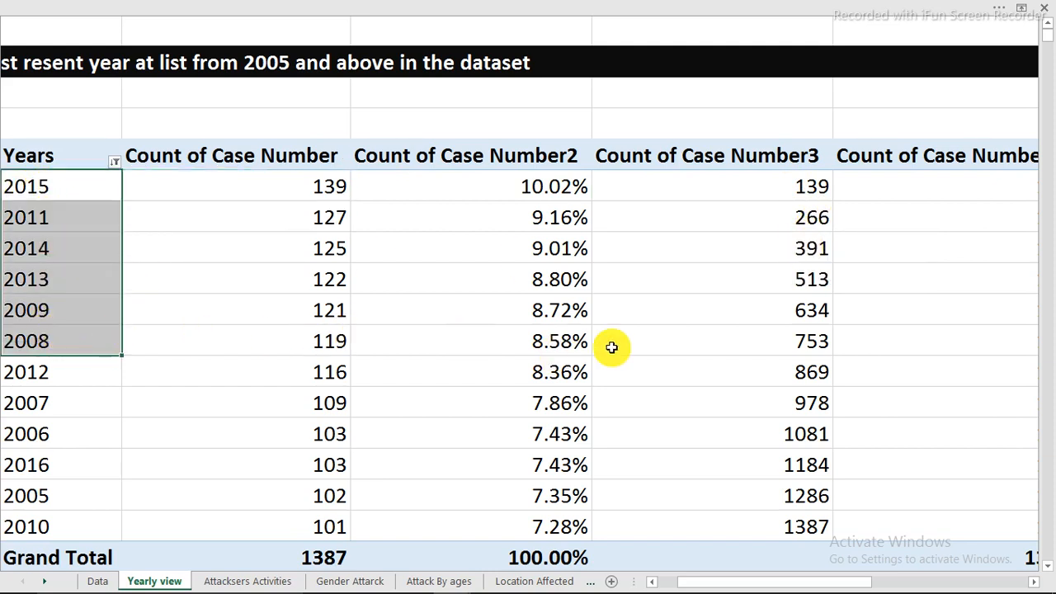
left_click(825, 344)
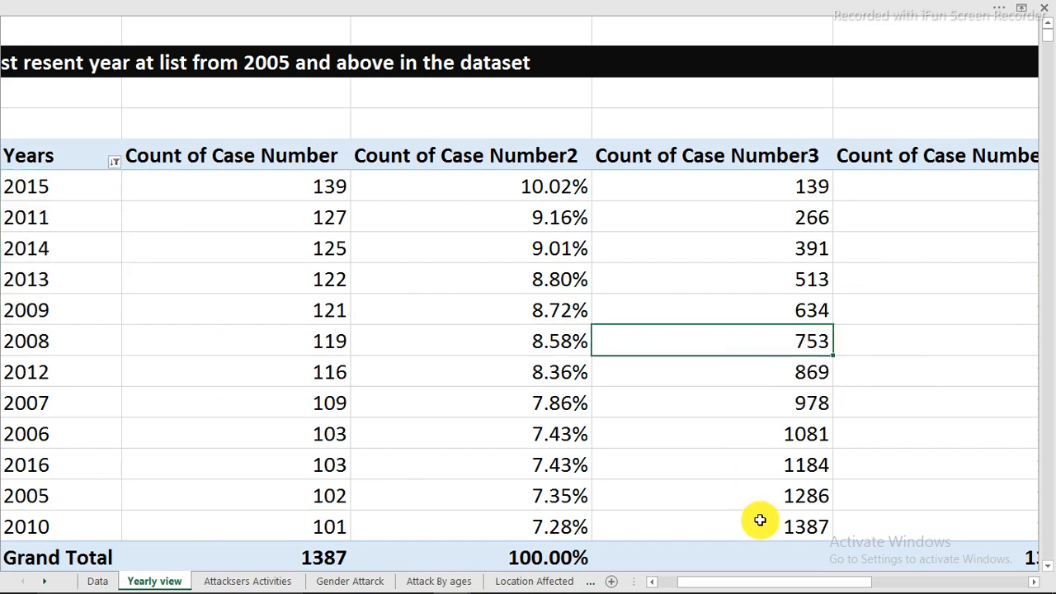
Show the values of Count of Case Number4 as Rank Largest to Smallest with Years as the base field
left_click_drag(769, 588, 718, 583)
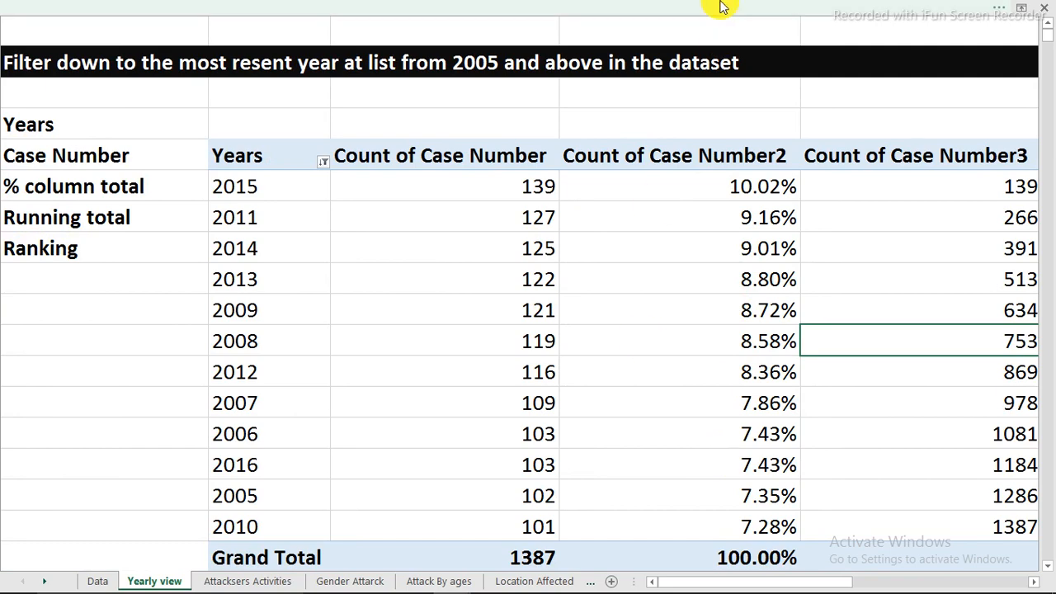
left_click_drag(691, 584, 755, 583)
left_click(596, 190)
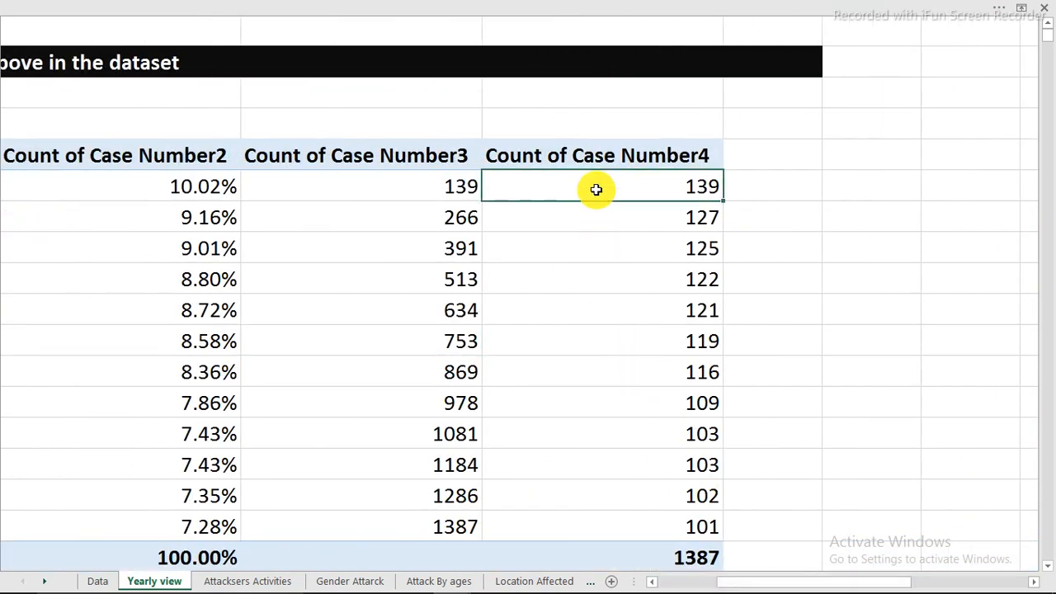
right_click(596, 190)
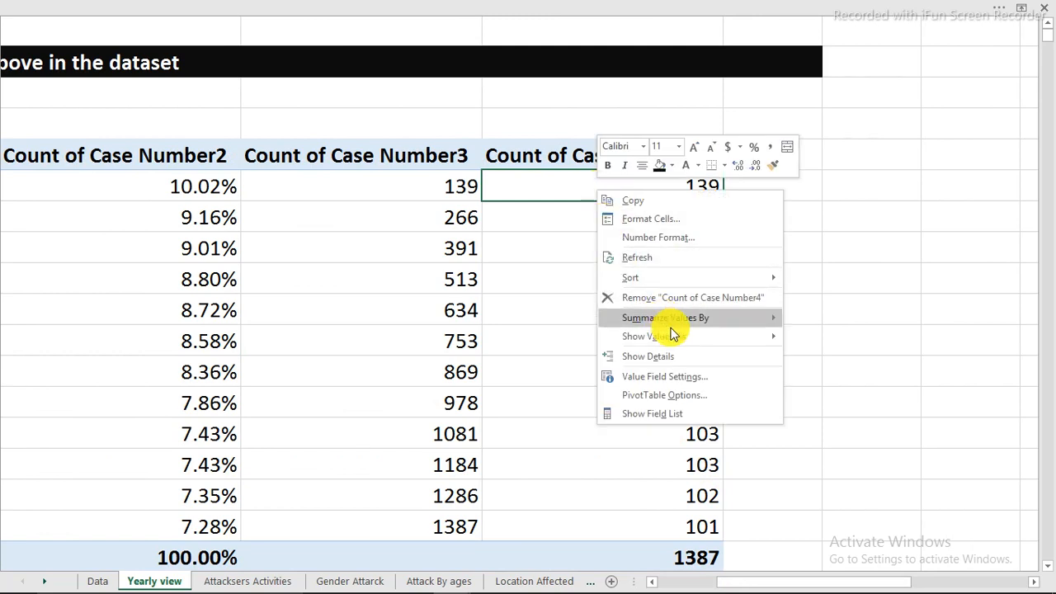
mouse_move(698, 340)
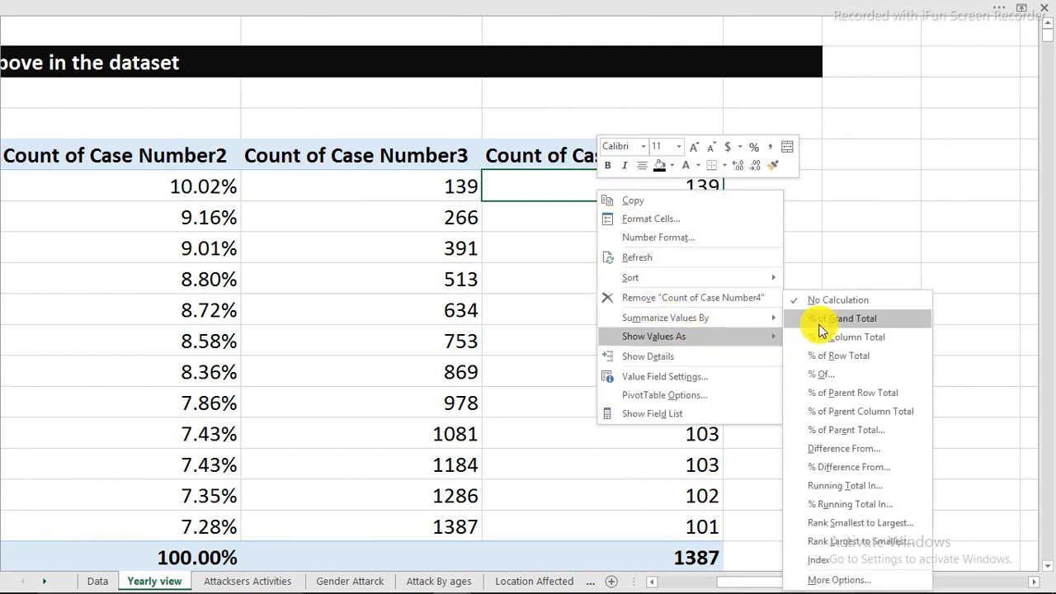
left_click(858, 542)
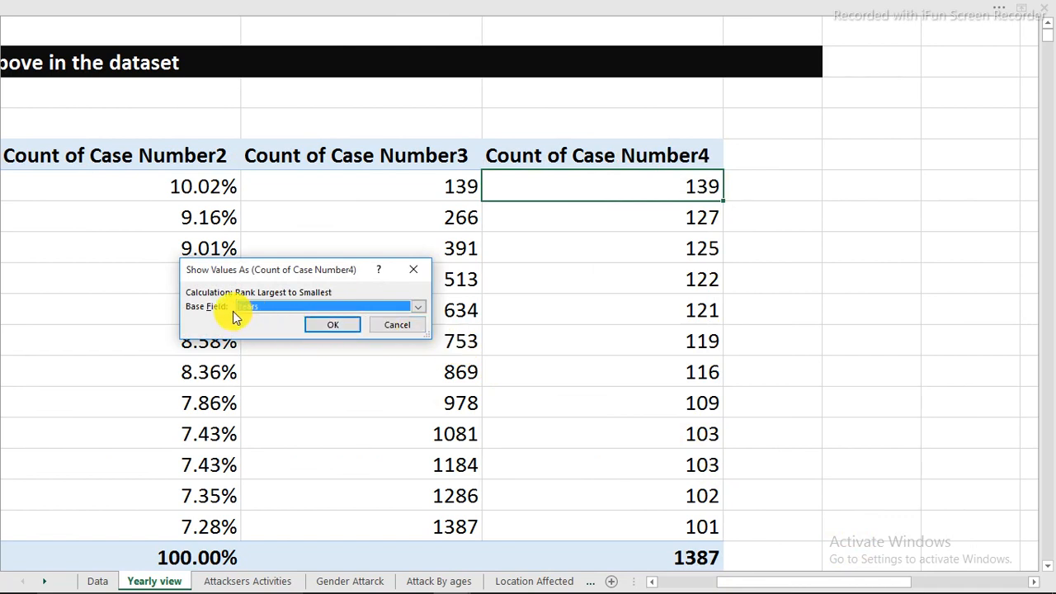
left_click(326, 325)
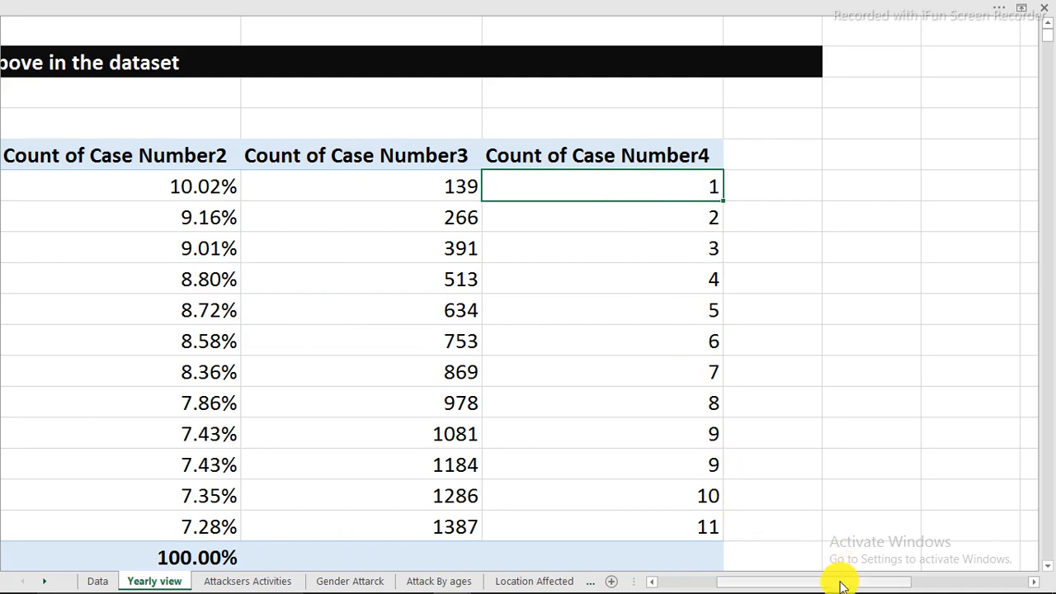
Review the ranking, running total and percentage columns of the yearly PivotTable against the case counts
mouse_move(841, 584)
left_mouse_down()
mouse_move(797, 584)
mouse_move(823, 584)
left_mouse_up()
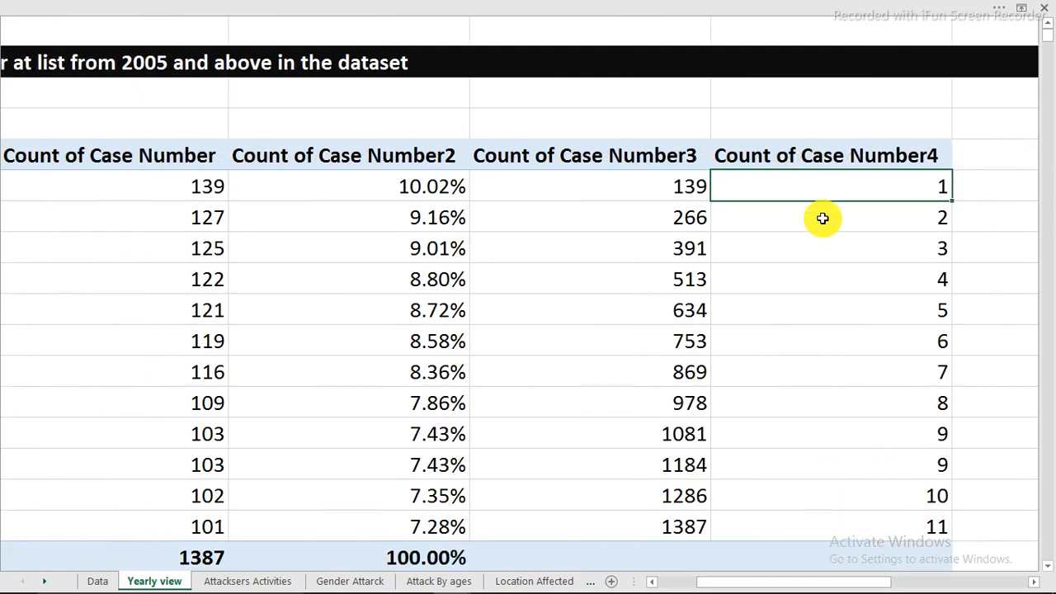
left_click(866, 219)
left_click(873, 242)
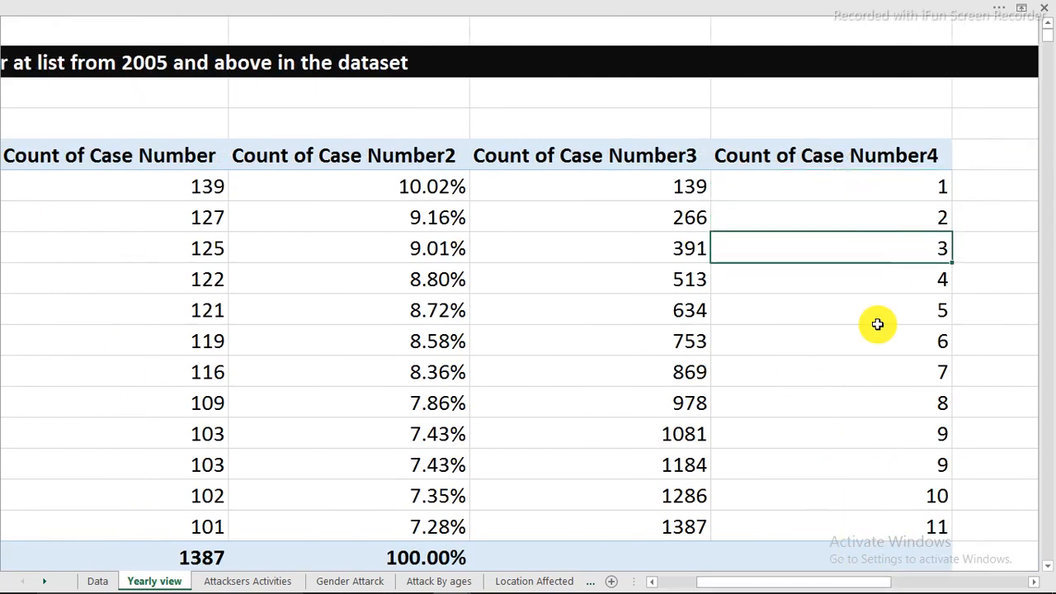
left_click(911, 518)
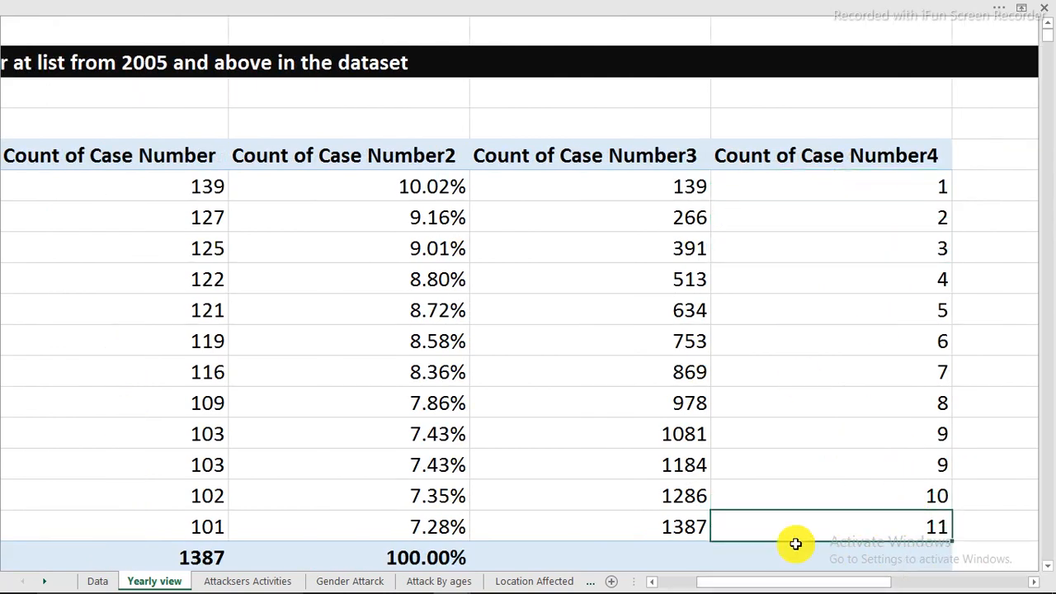
left_click_drag(854, 584, 797, 575)
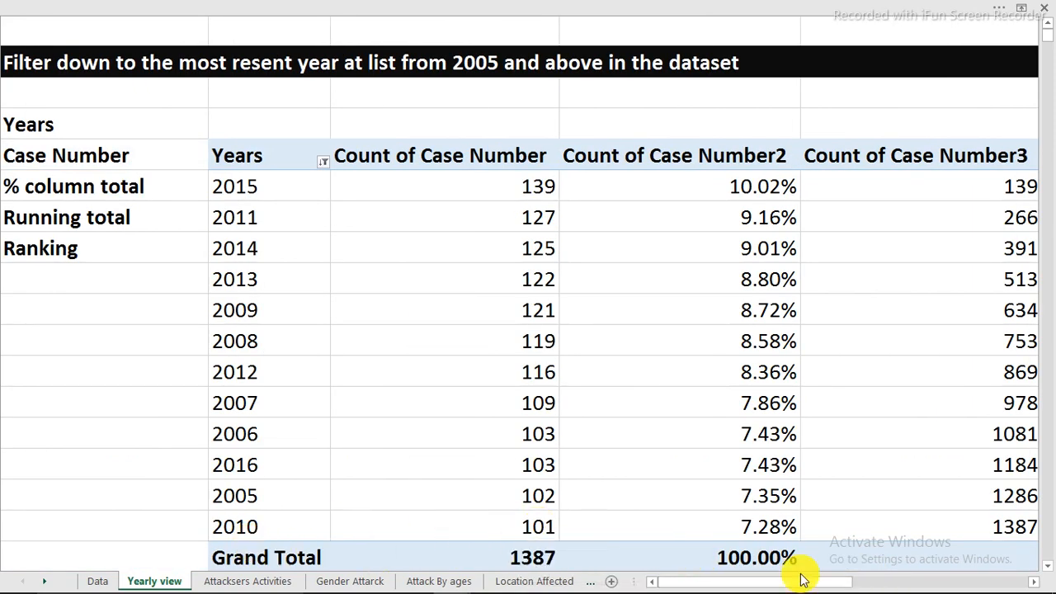
mouse_move(799, 580)
left_mouse_down()
mouse_move(860, 582)
mouse_move(797, 566)
left_mouse_up()
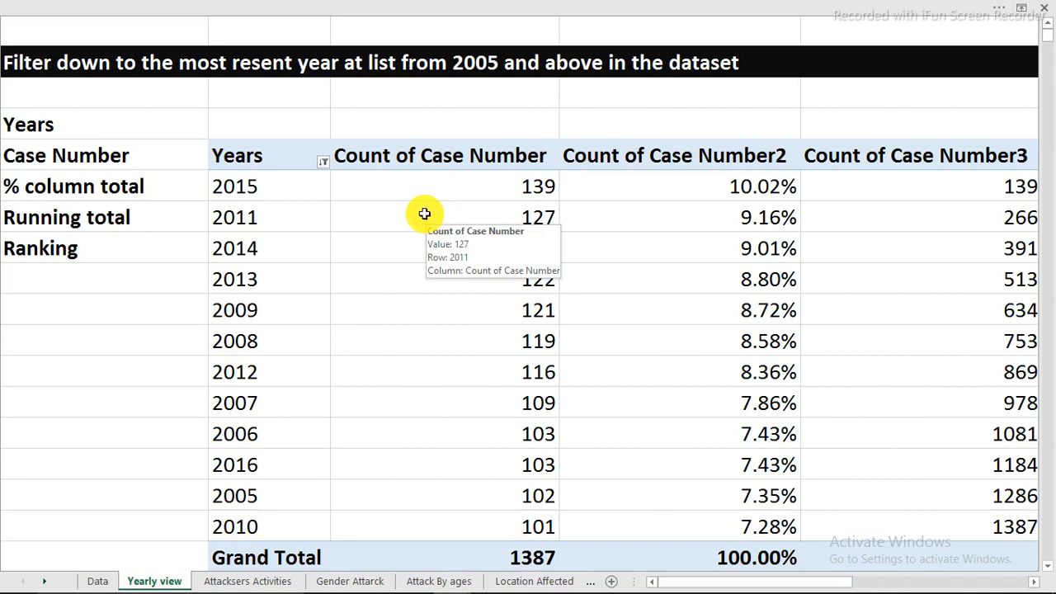
left_click_drag(368, 157, 962, 154)
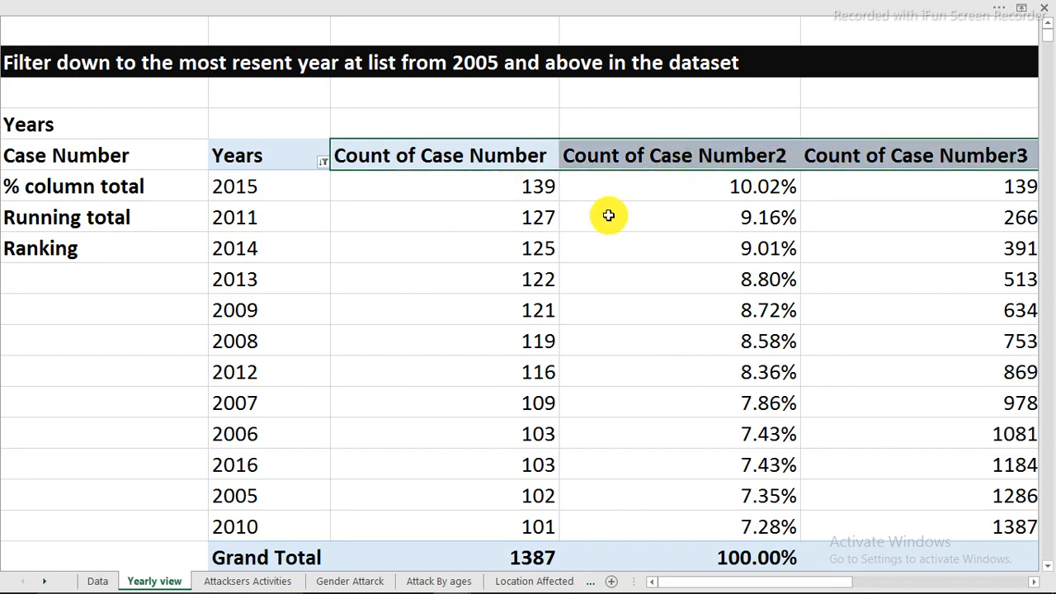
left_click_drag(761, 190, 757, 493)
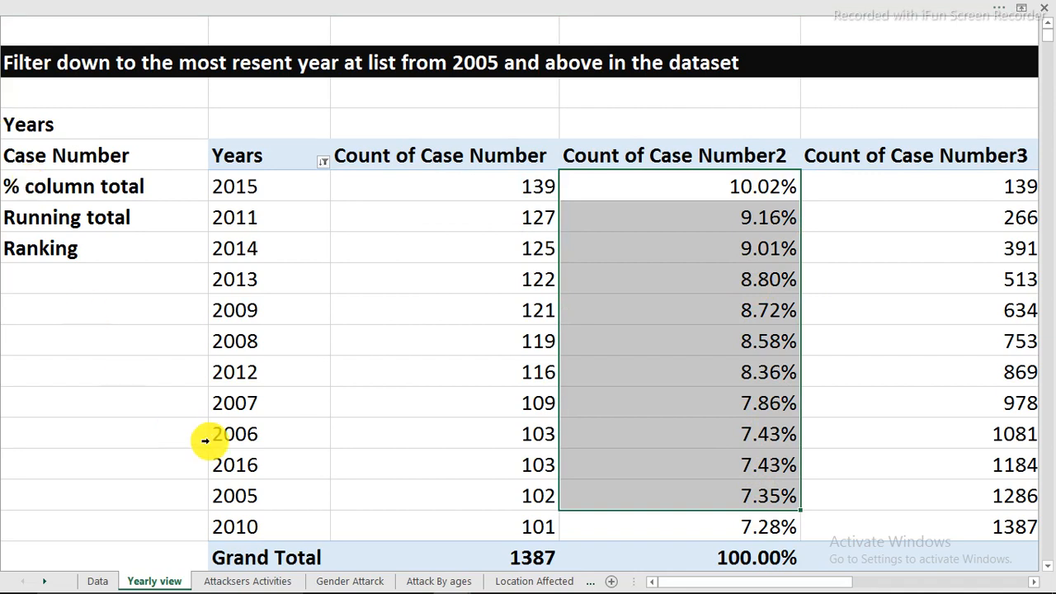
Create a PivotTable from the shark attack data table at cell C5 of the existing Attacksers Activities sheet
left_click(247, 581)
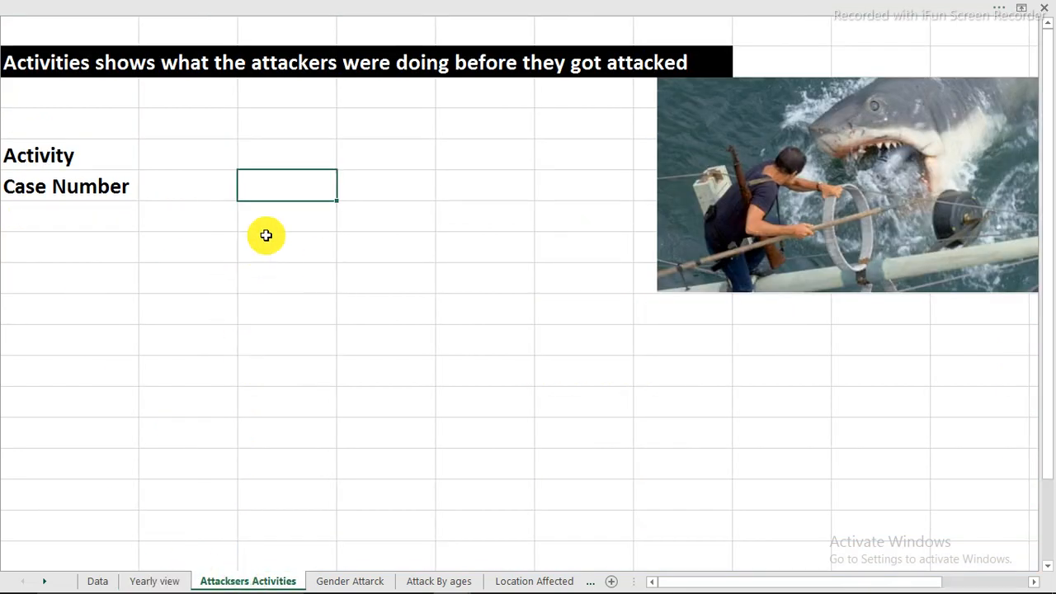
left_click(254, 154)
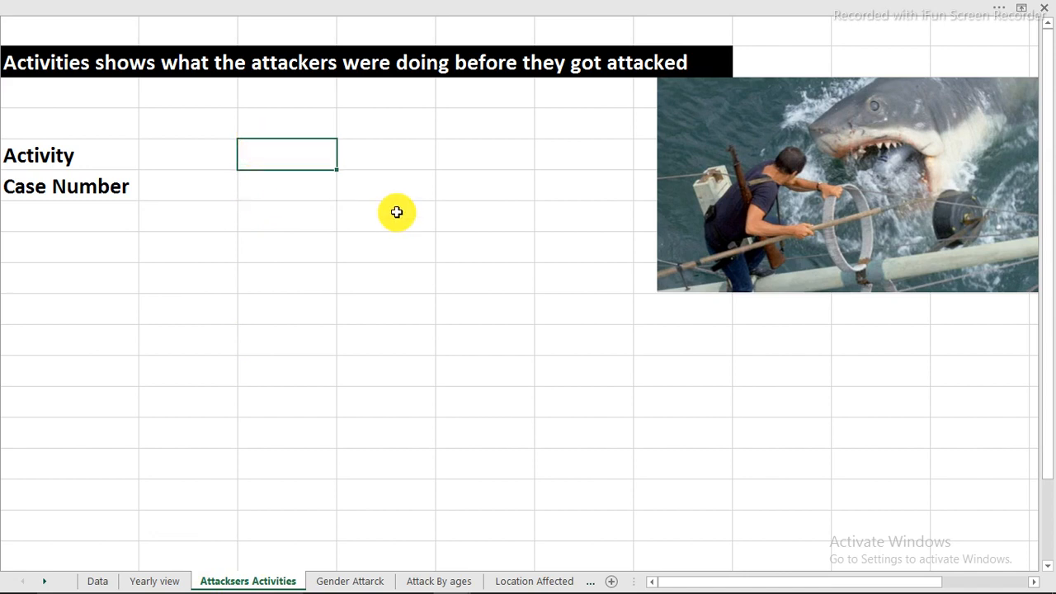
key("alt")
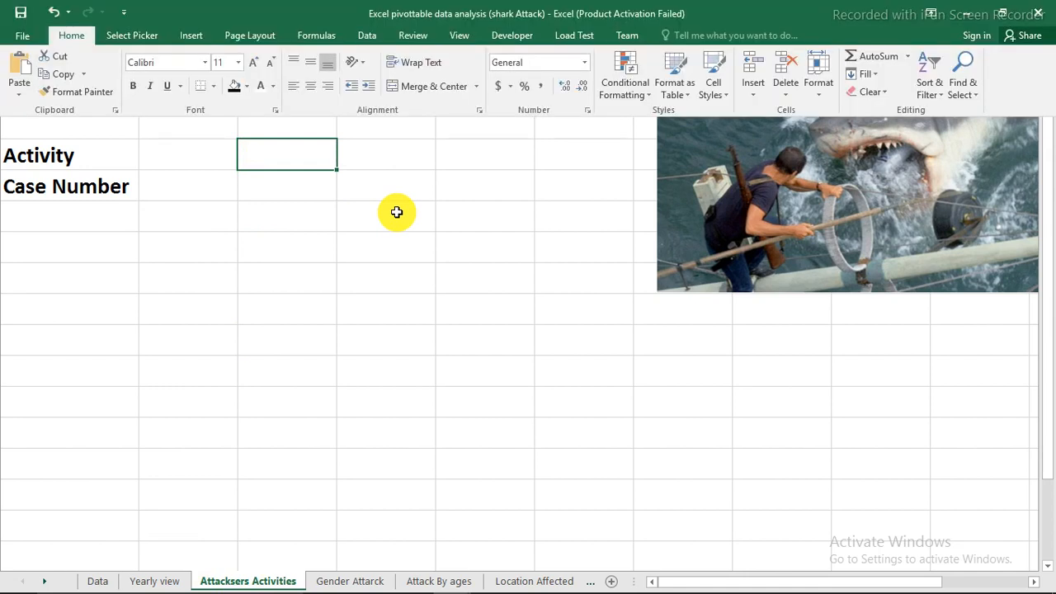
key("n")
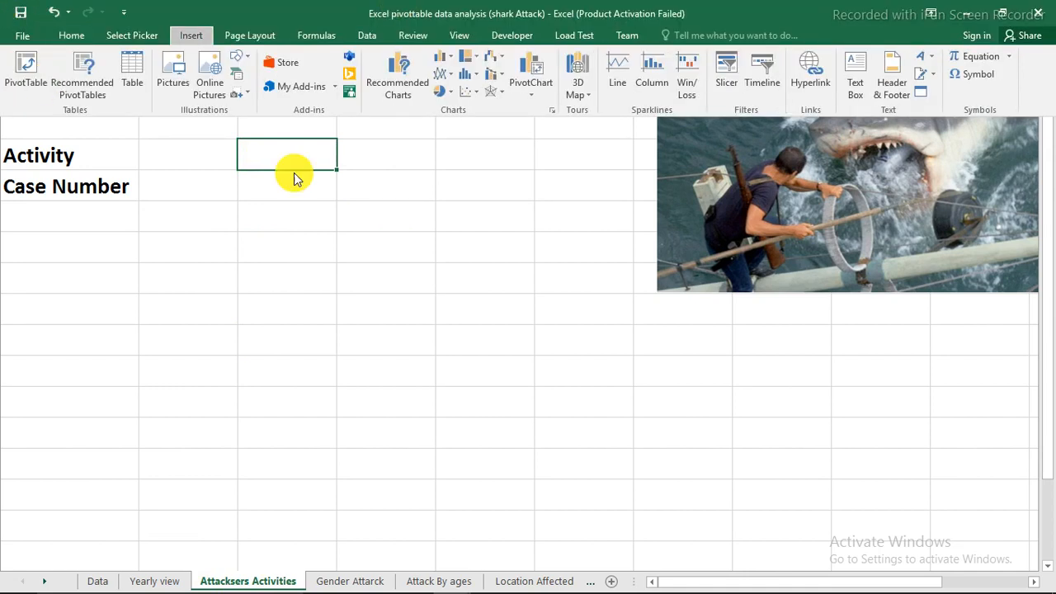
key("v")
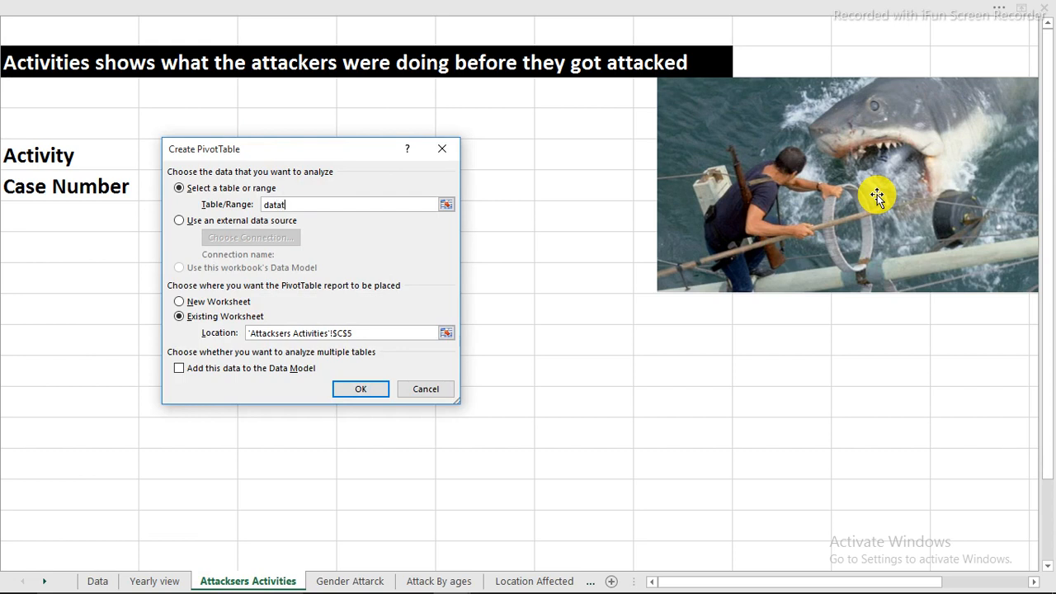
key("Return")
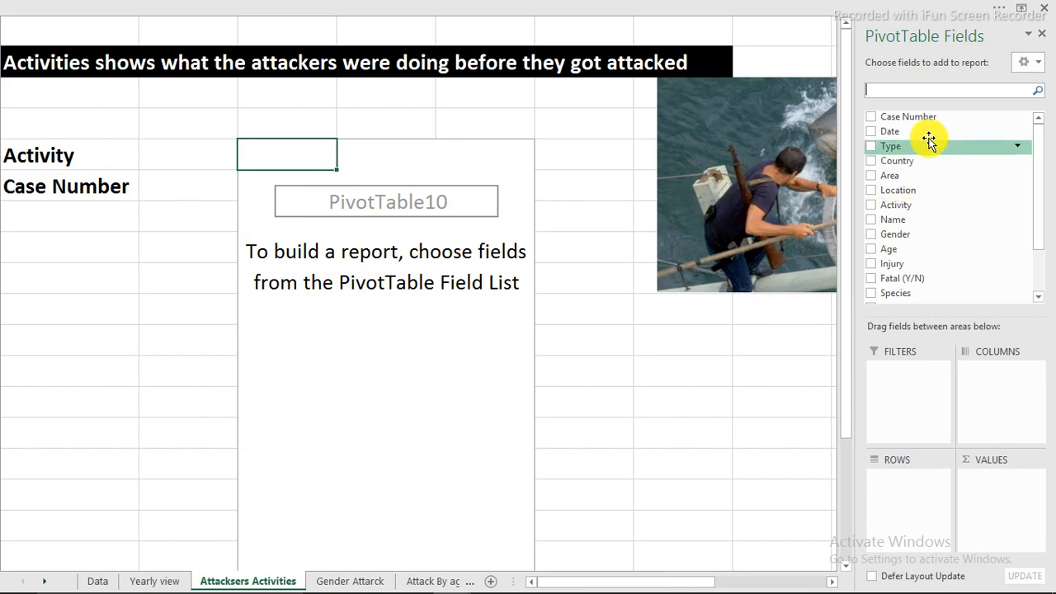
Add Case Number to the new PivotTable's values and Activity to its rows, and close the field list
left_click_drag(916, 118, 1004, 500)
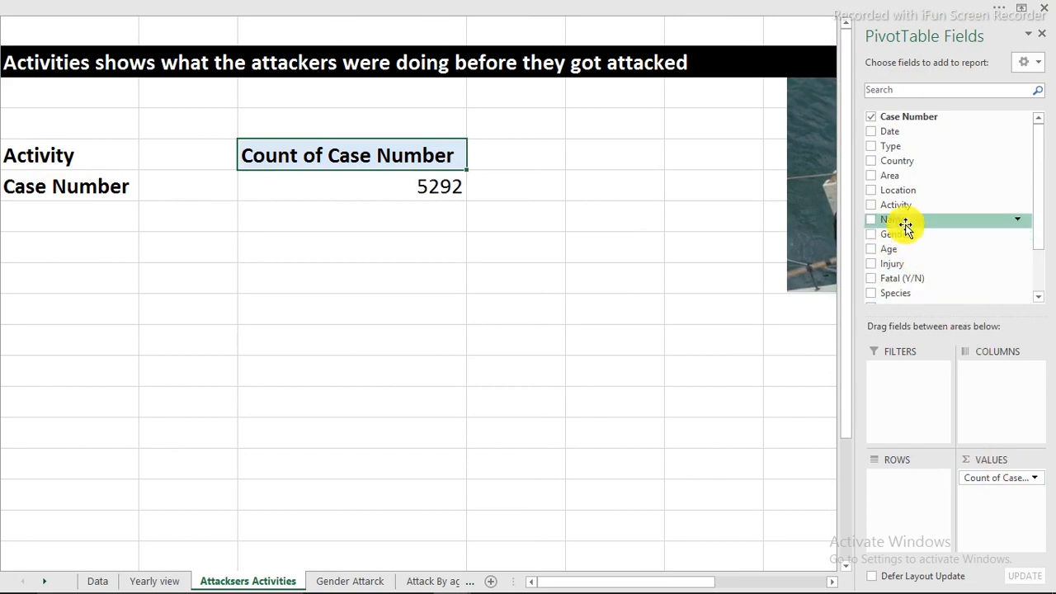
left_click_drag(907, 204, 912, 491)
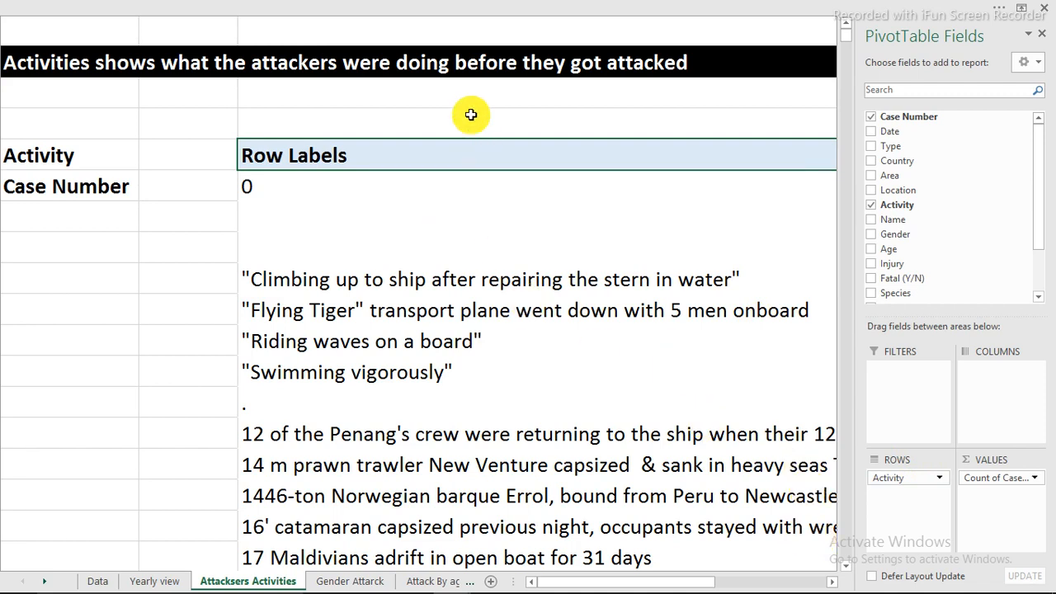
left_click(1045, 39)
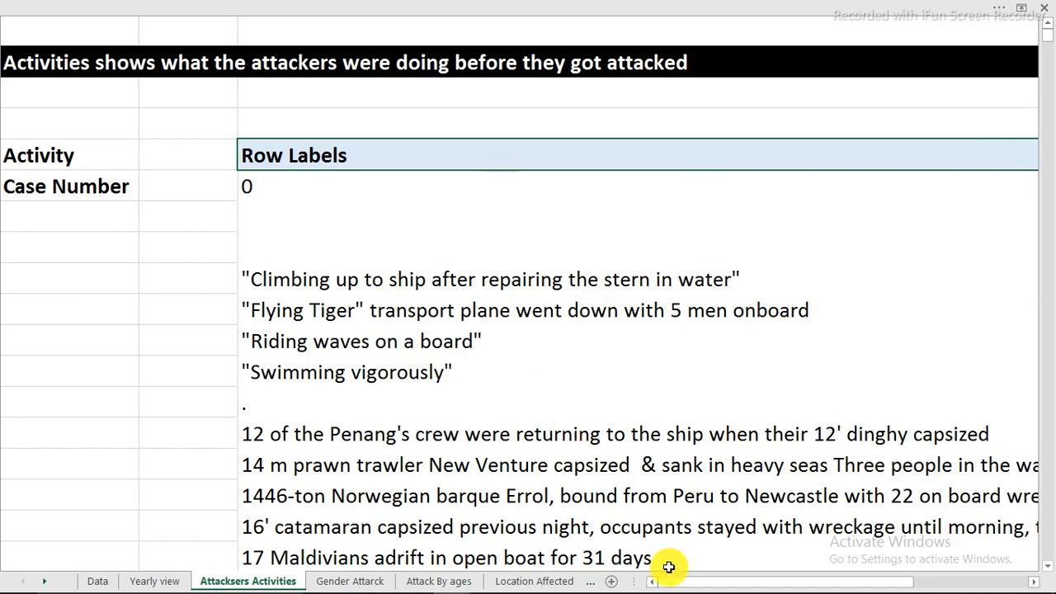
Show the row and column headings on the Attacksers Activities sheet
mouse_move(716, 578)
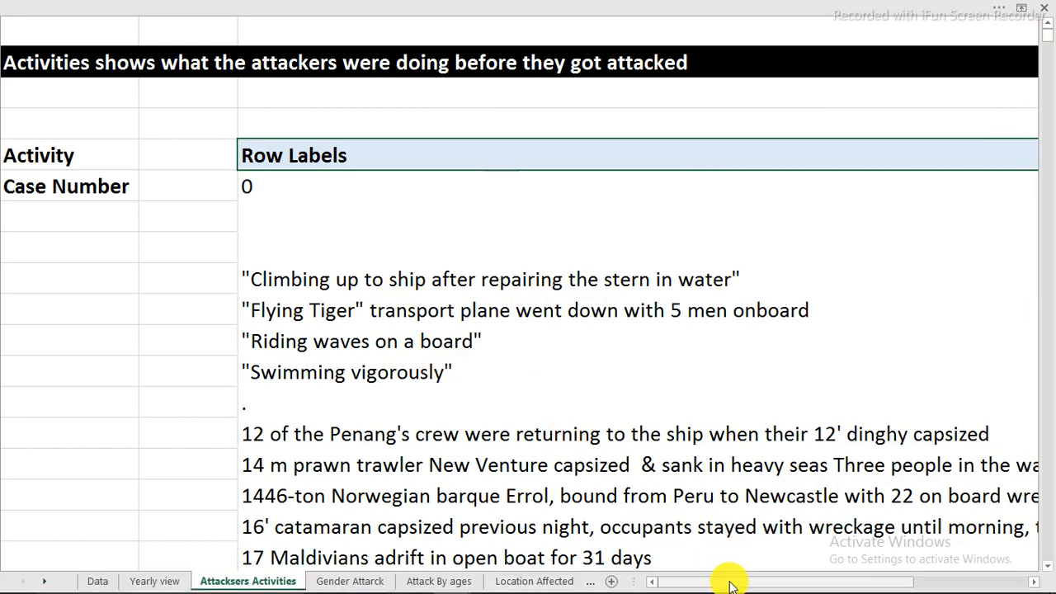
left_click_drag(780, 584, 758, 584)
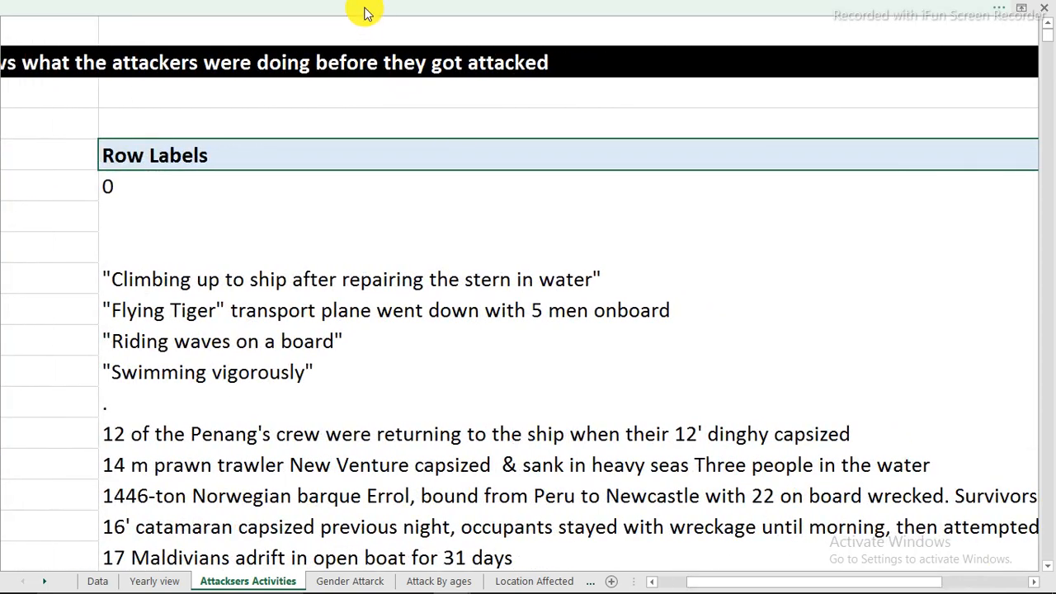
left_click(385, 8)
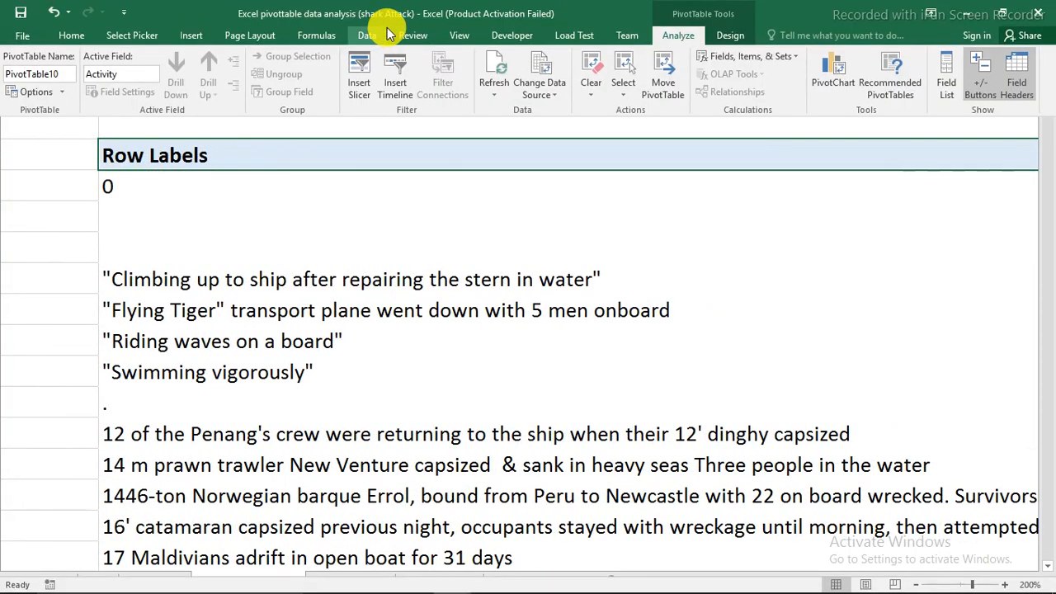
left_click(464, 38)
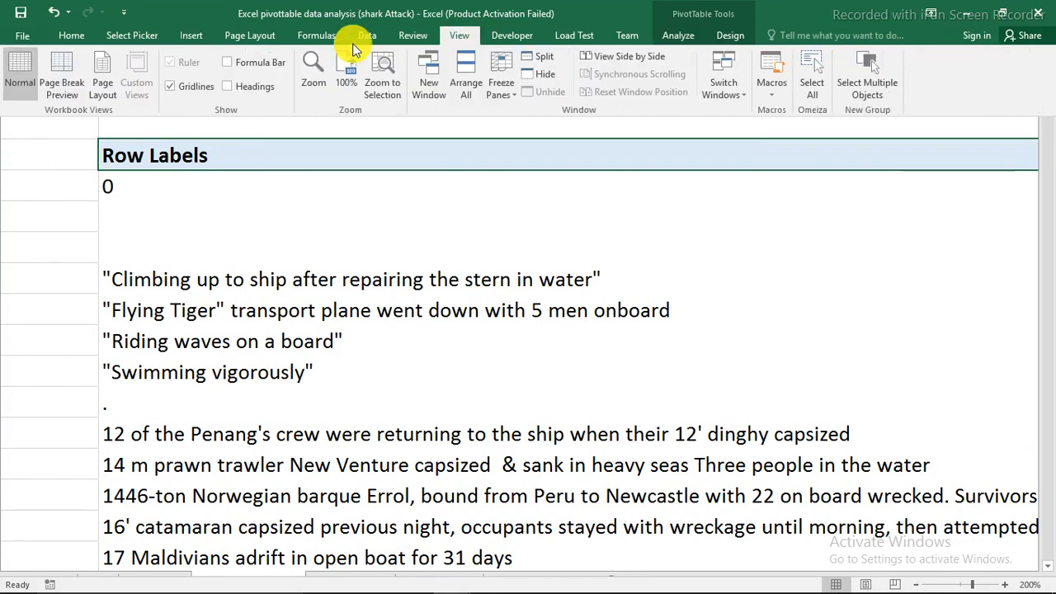
left_click(228, 87)
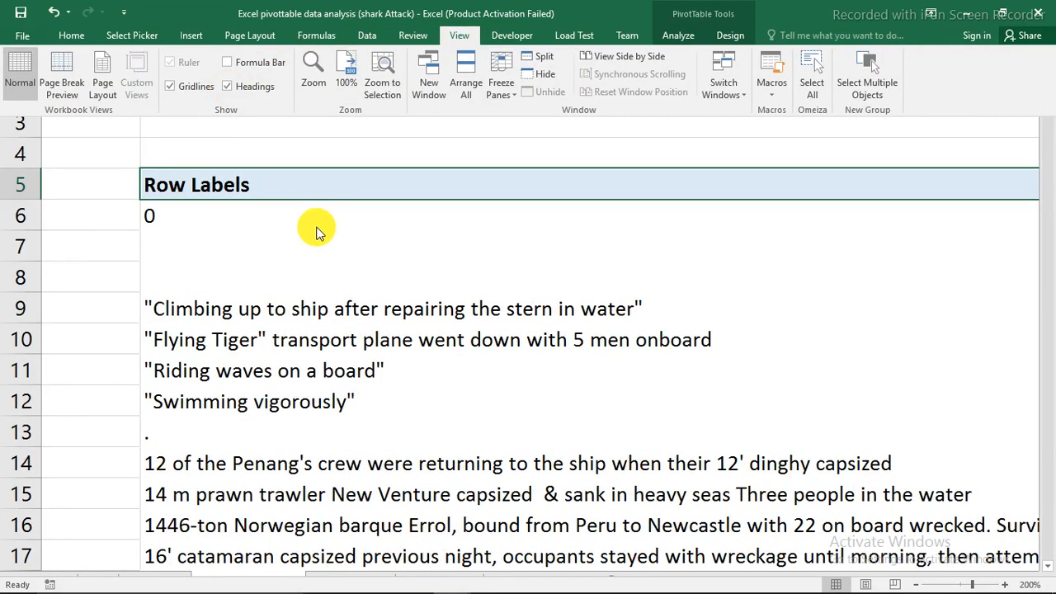
Set the width of column C, which holds the activity row labels, to 20
left_click(317, 233)
left_click(371, 25)
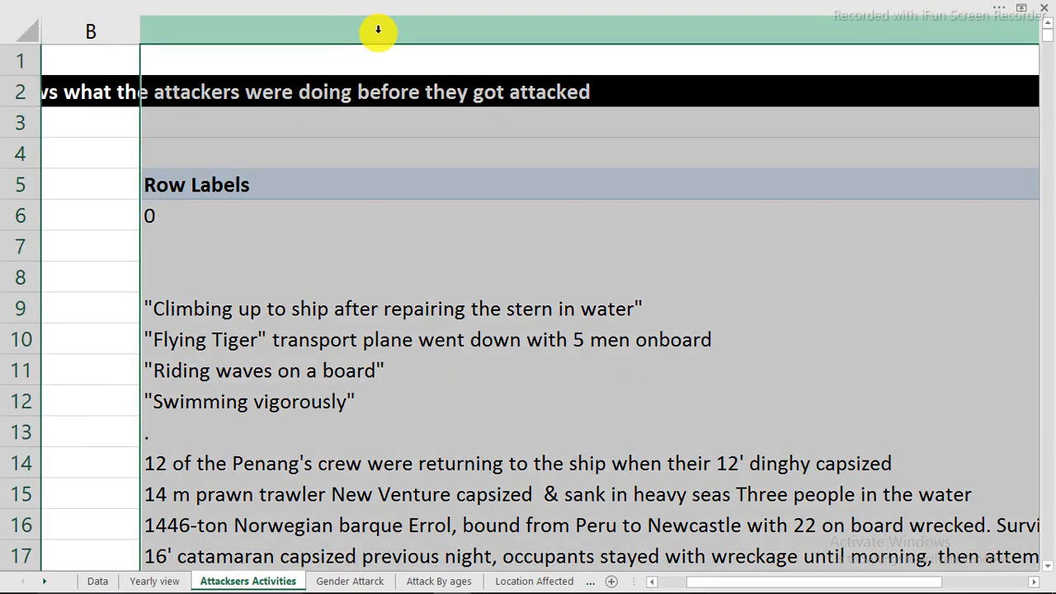
right_click(378, 31)
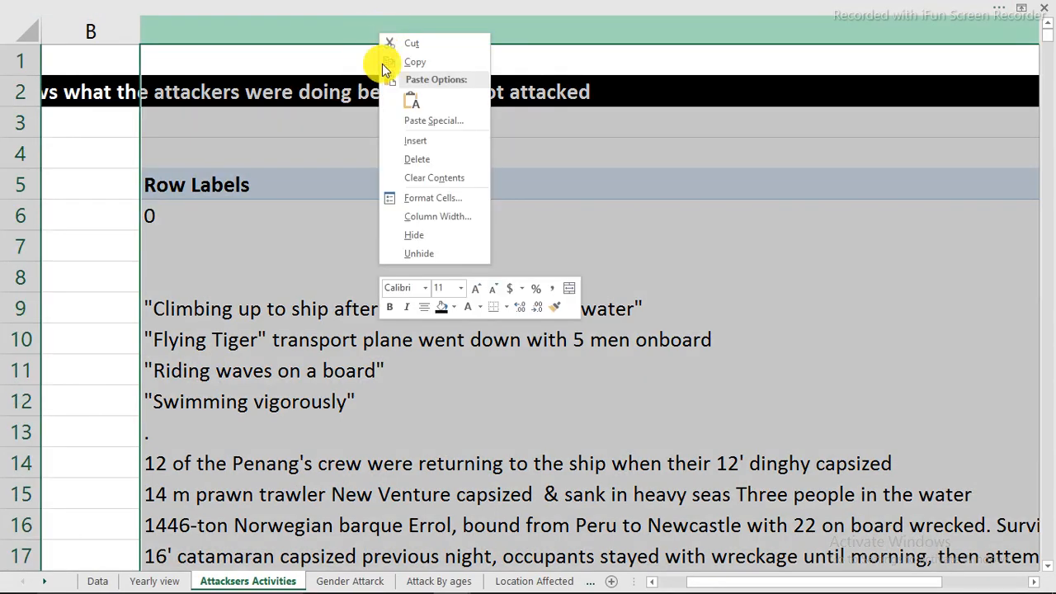
left_click(428, 216)
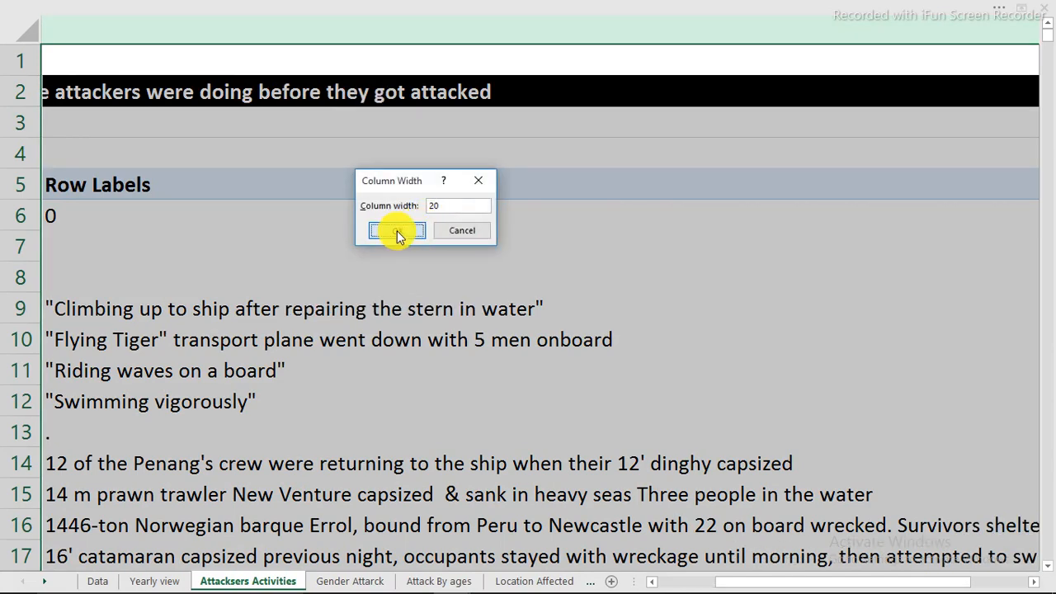
left_click(397, 231)
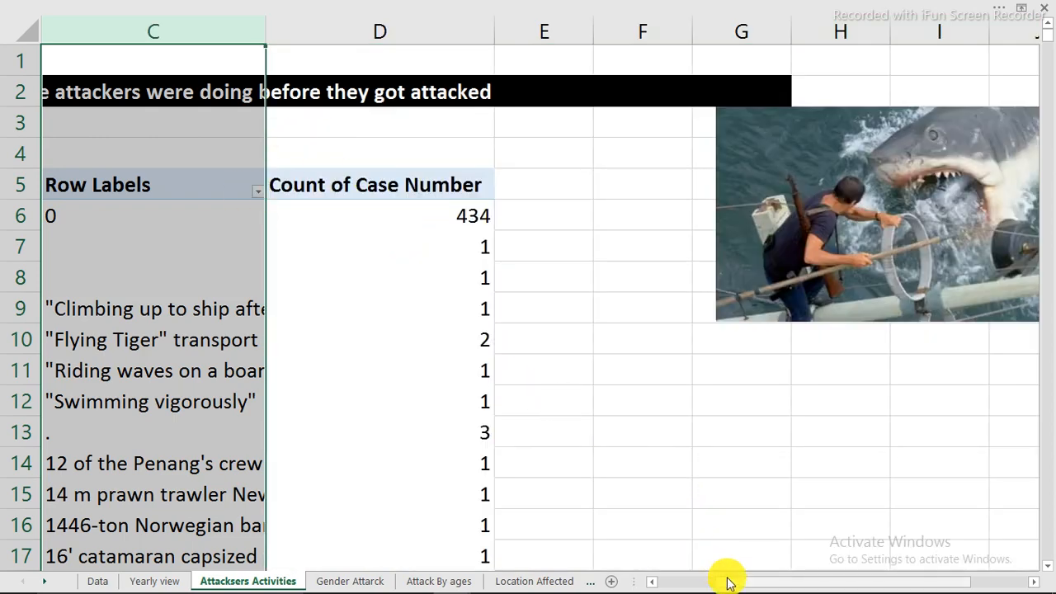
Sort the PivotTable's activities in descending order by Count of Case Number
left_click_drag(730, 583, 670, 582)
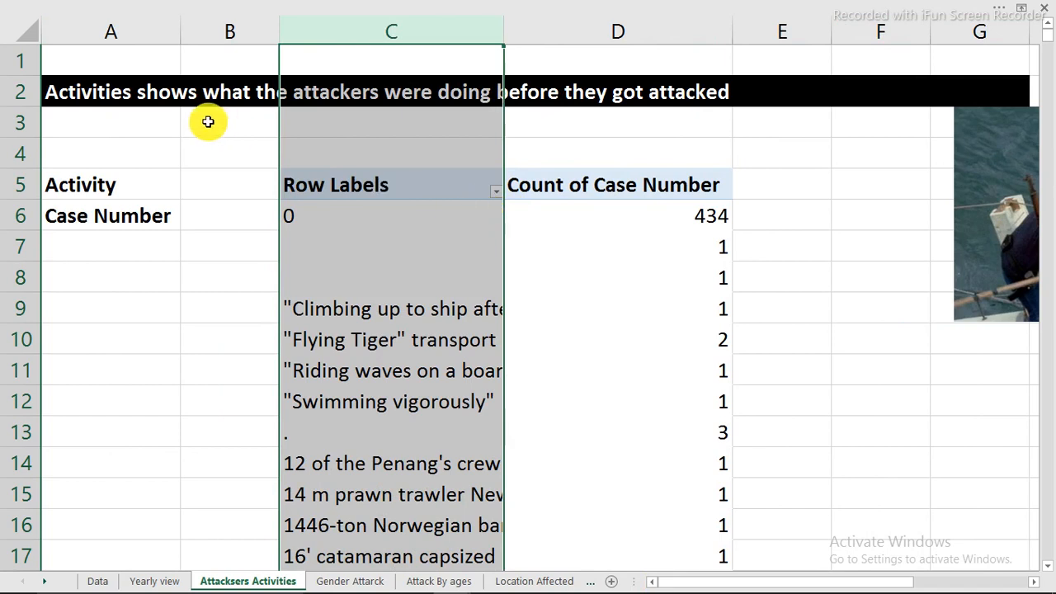
left_click(406, 268)
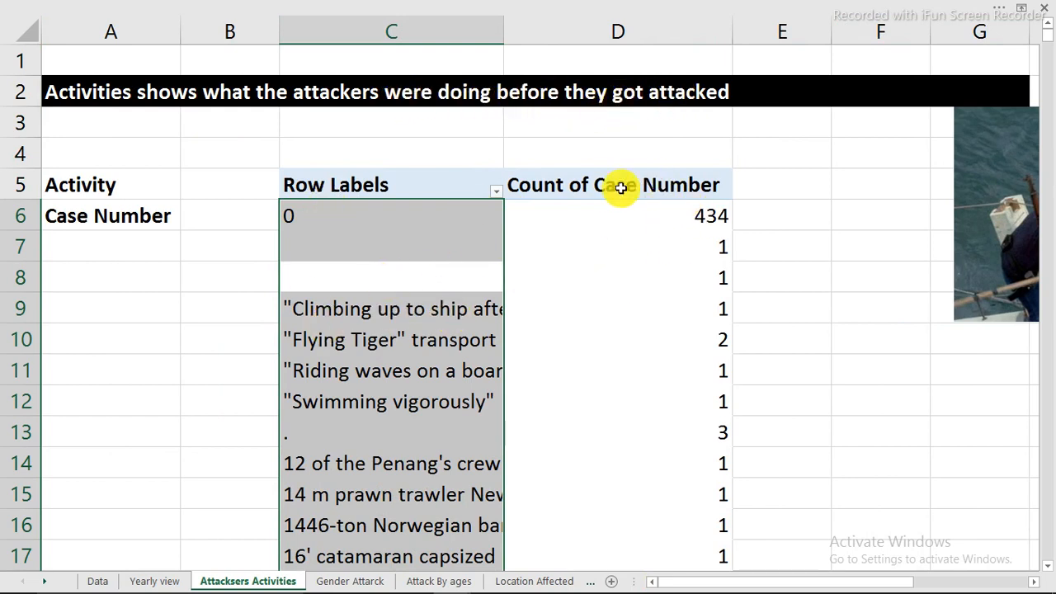
left_click(356, 286)
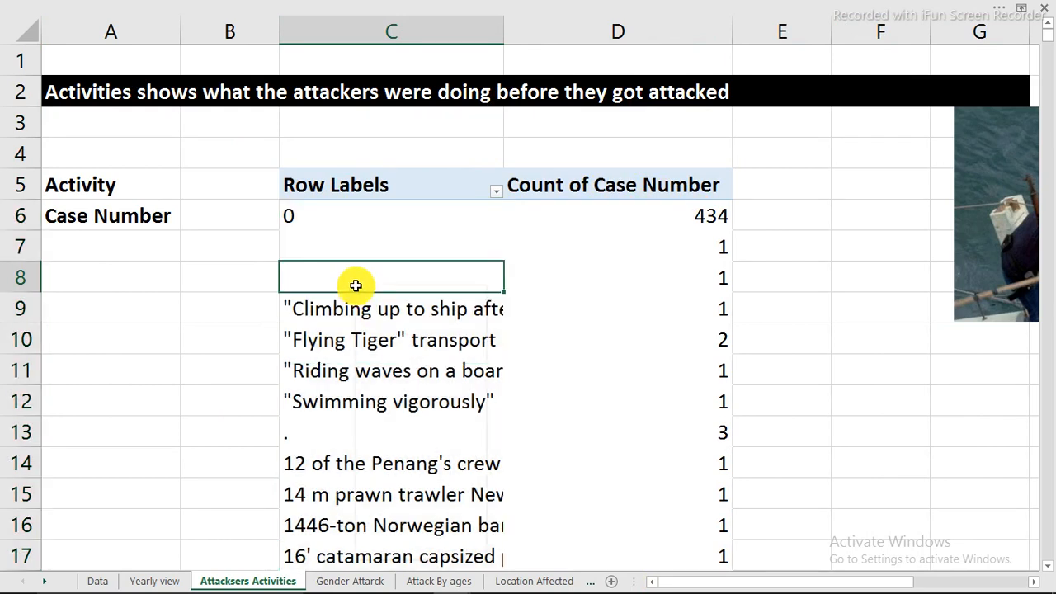
right_click(356, 286)
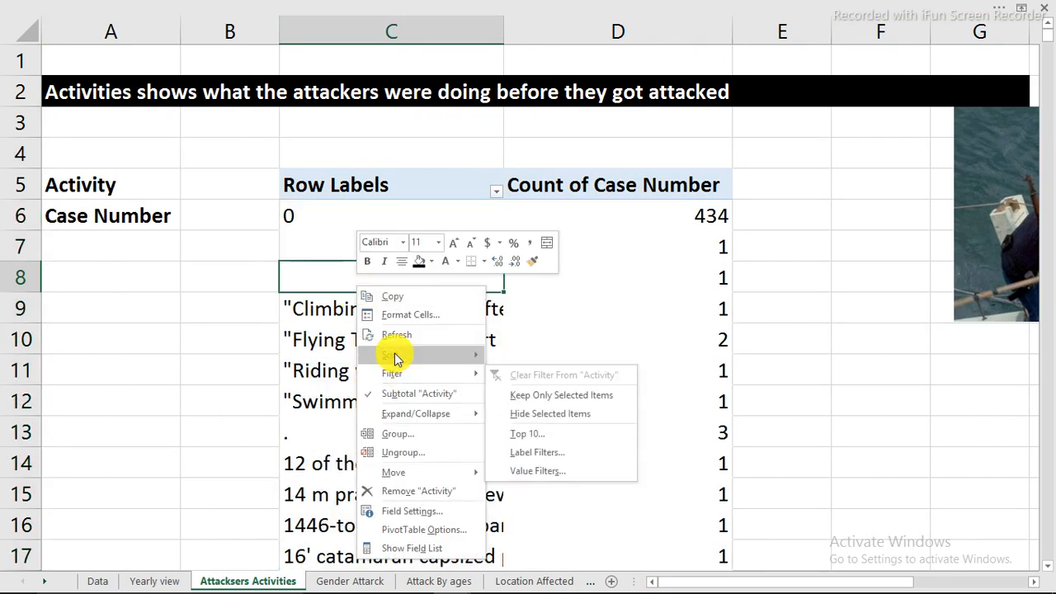
mouse_move(398, 358)
left_click(520, 396)
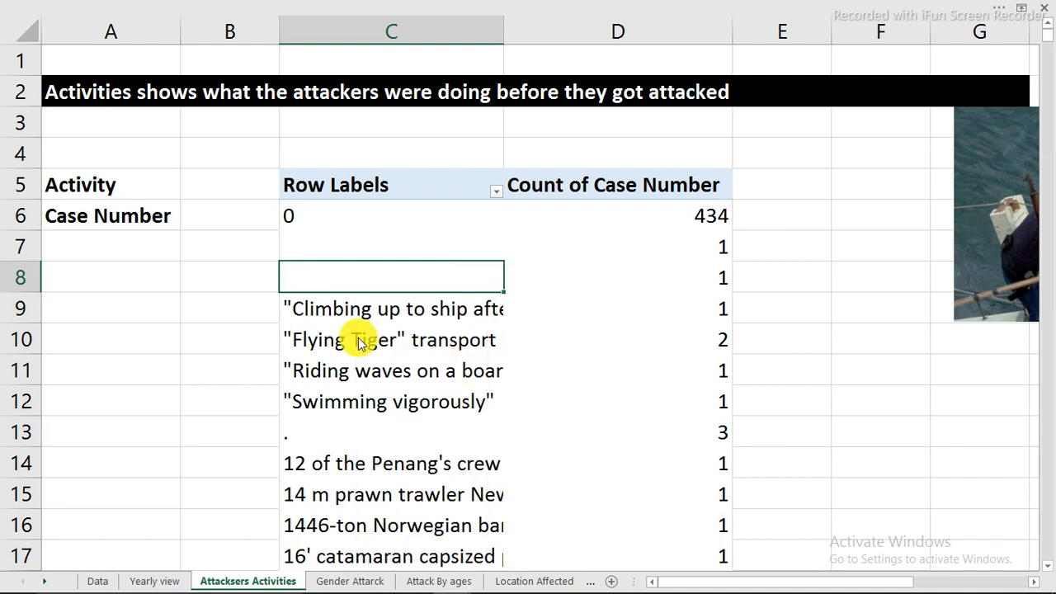
left_click(229, 255)
left_click(236, 270)
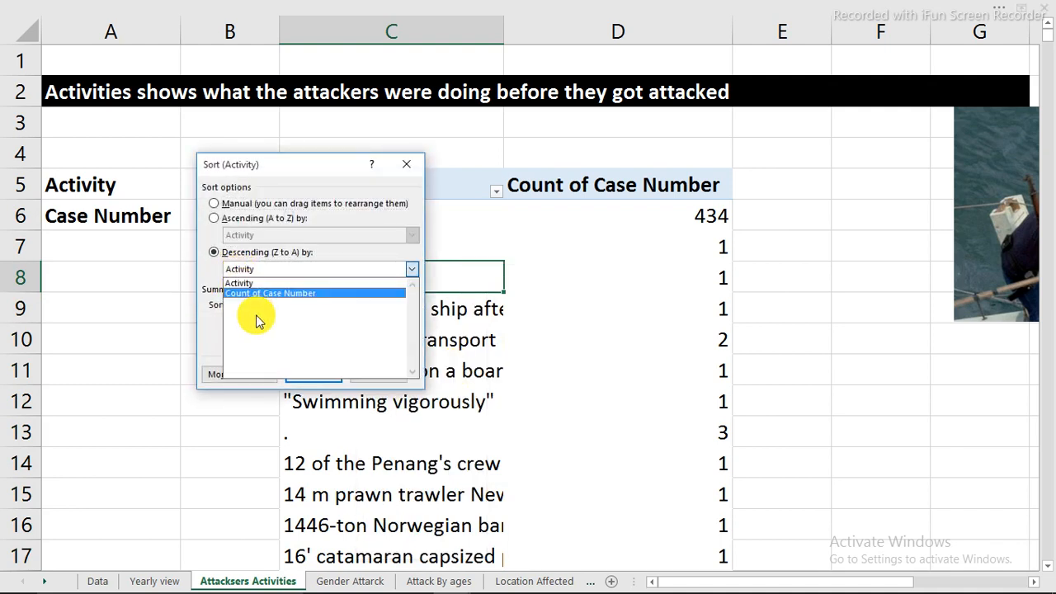
left_click(262, 295)
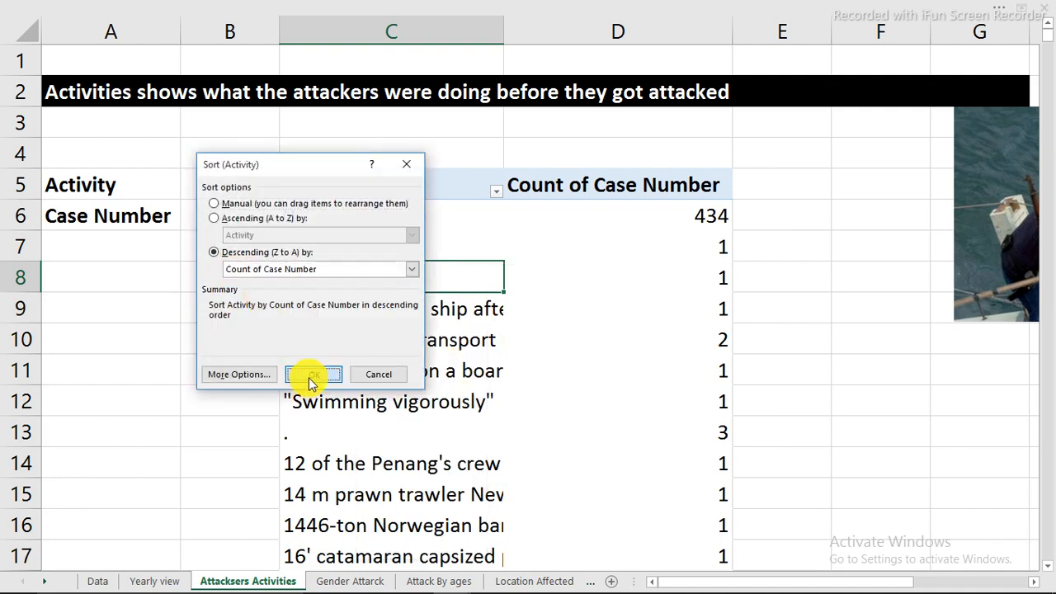
left_click(311, 376)
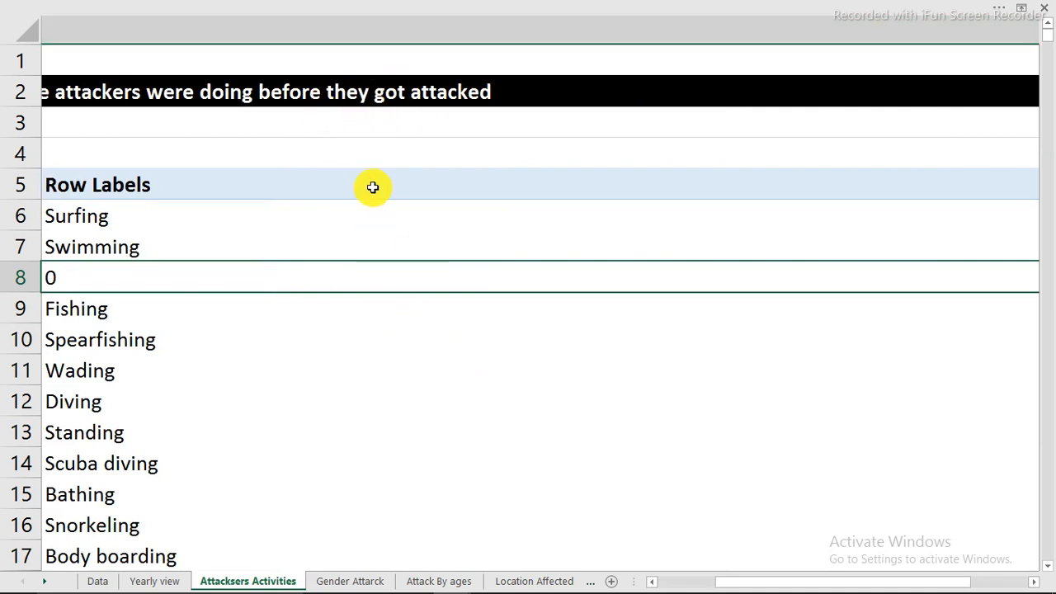
Set the width of the activity labels column back to 20 after the sort
left_click(356, 26)
right_click(356, 26)
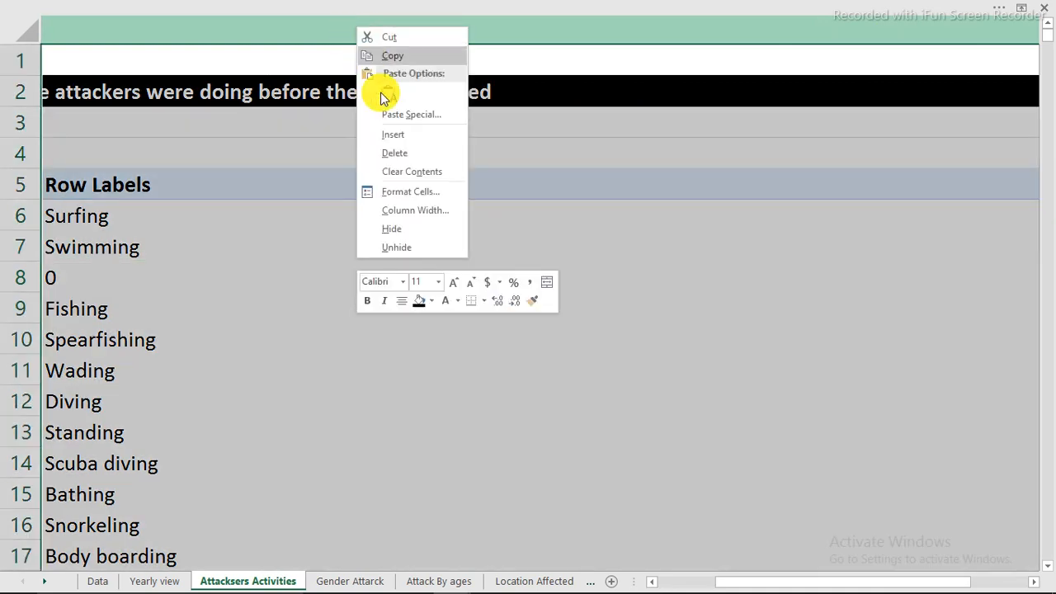
left_click(405, 207)
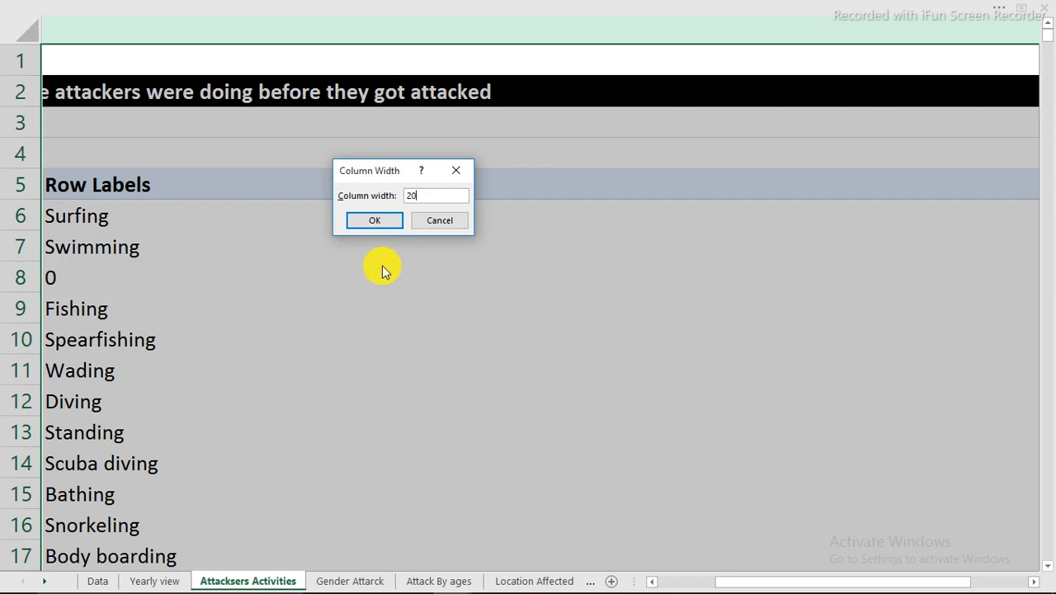
left_click(375, 220)
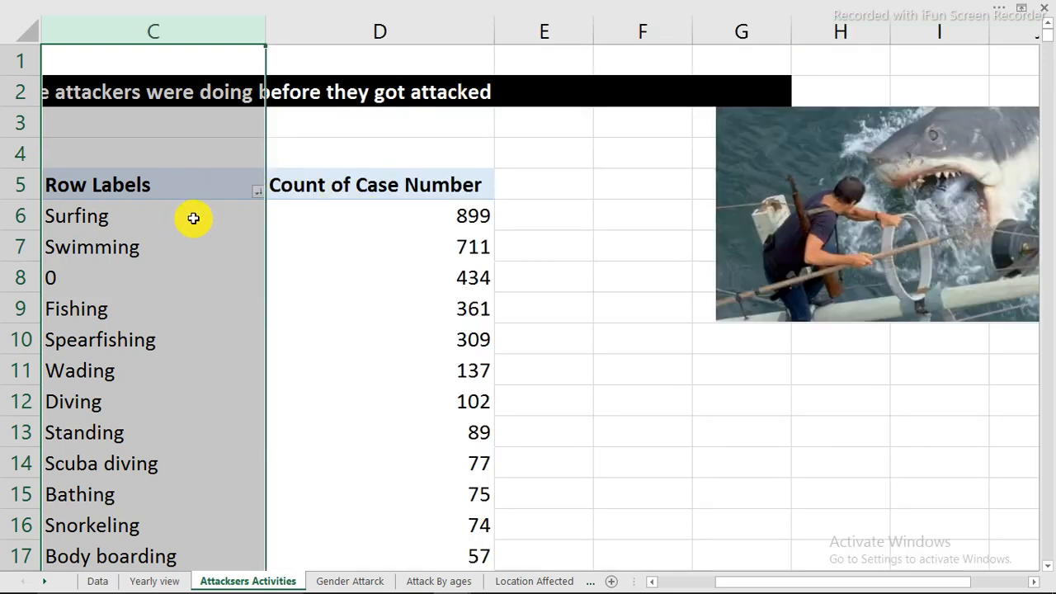
Turn off autofitting of column widths on update in the activity PivotTable's options
left_click(195, 194)
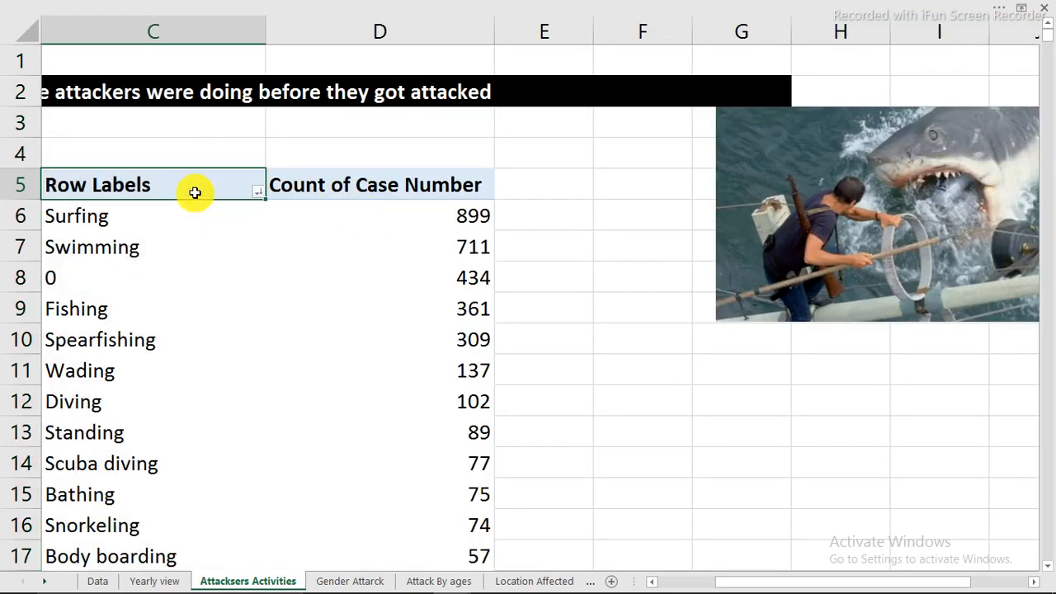
right_click(195, 193)
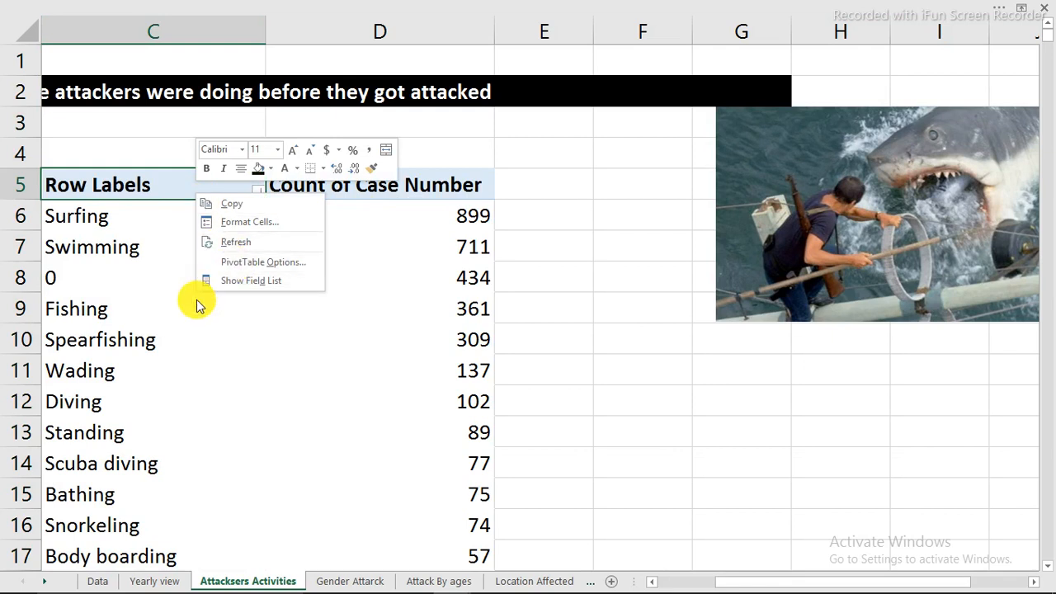
key("Escape")
left_click(165, 250)
right_click(165, 251)
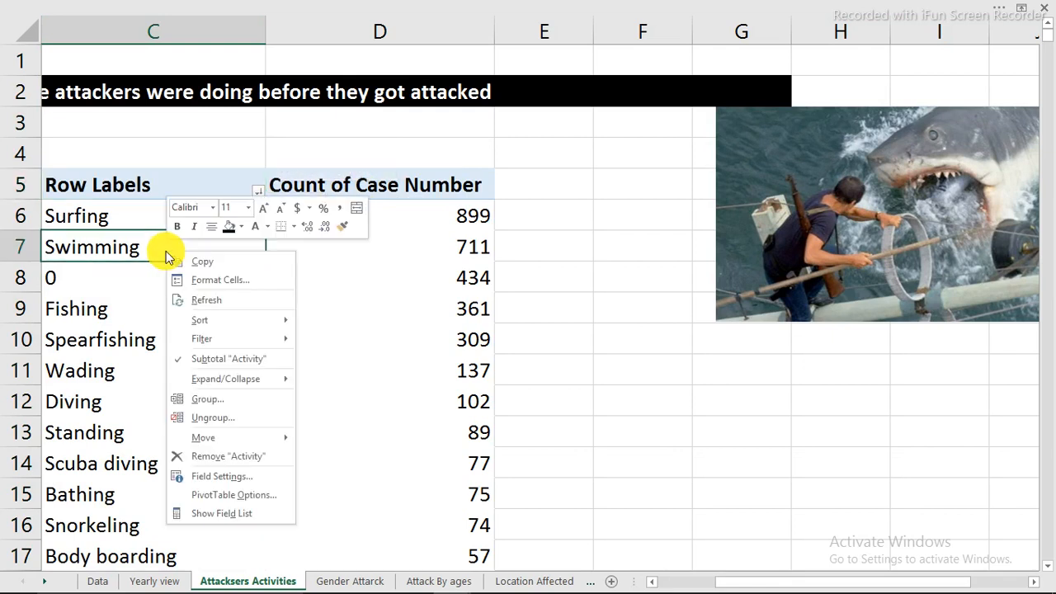
left_click(219, 495)
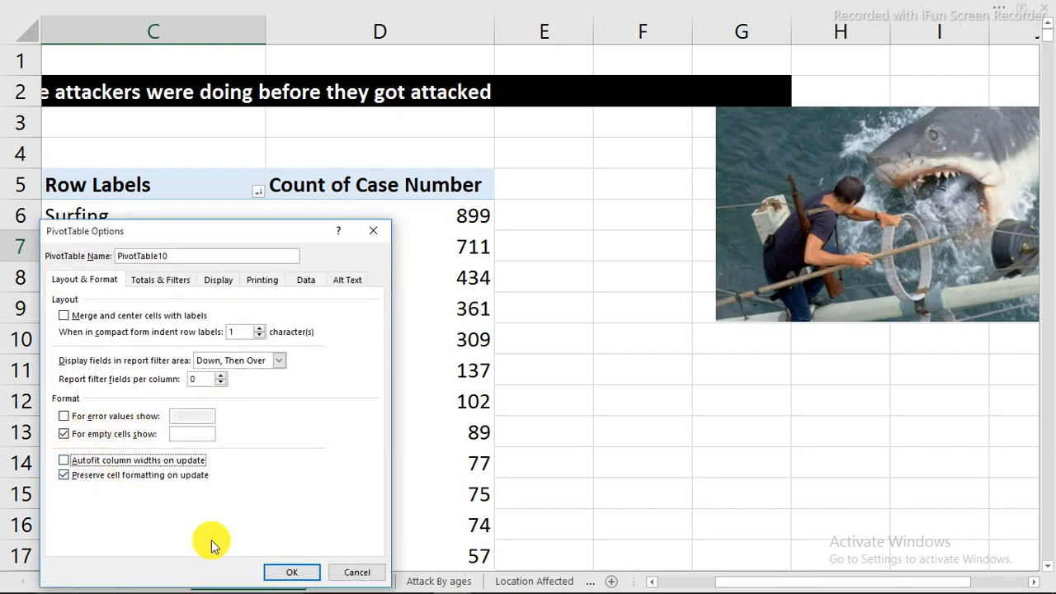
left_click(280, 575)
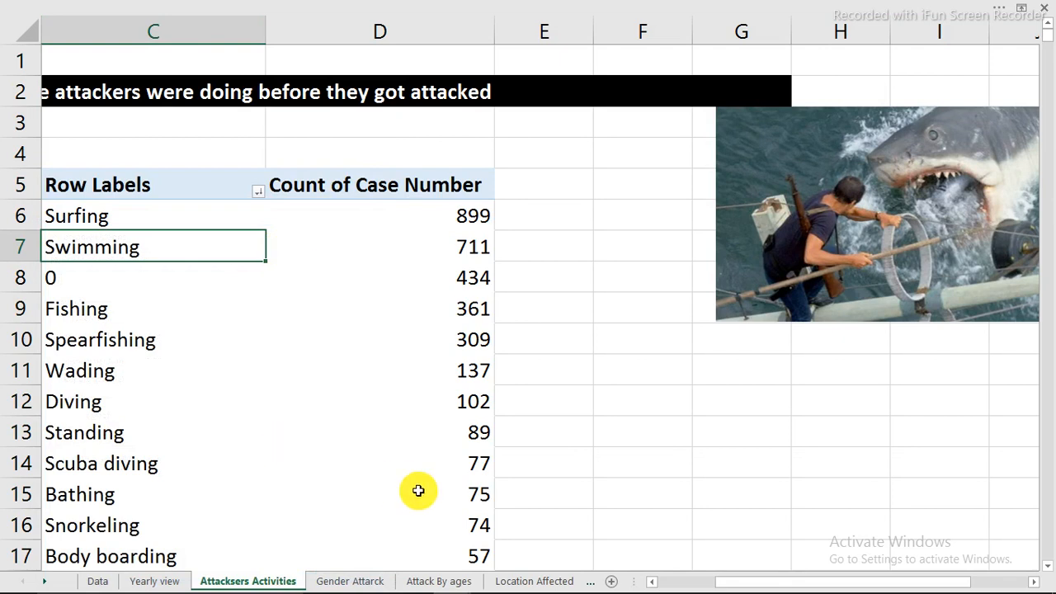
Examine the highest-ranked activities on the Attacksers Activities sheet and compare them with the activity pictures on Sheet9
left_click_drag(716, 586, 677, 581)
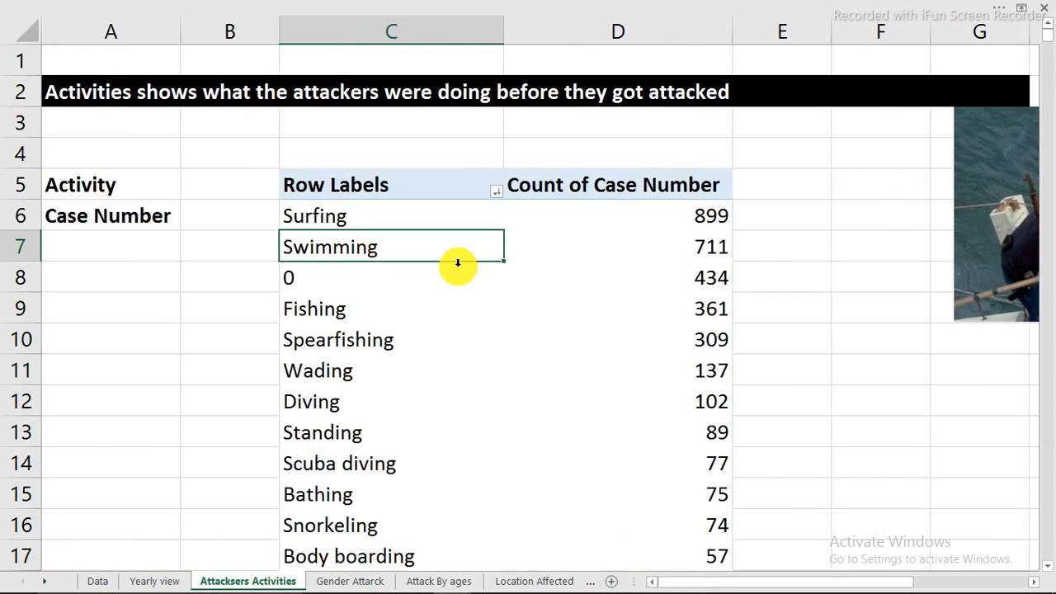
left_click(375, 220)
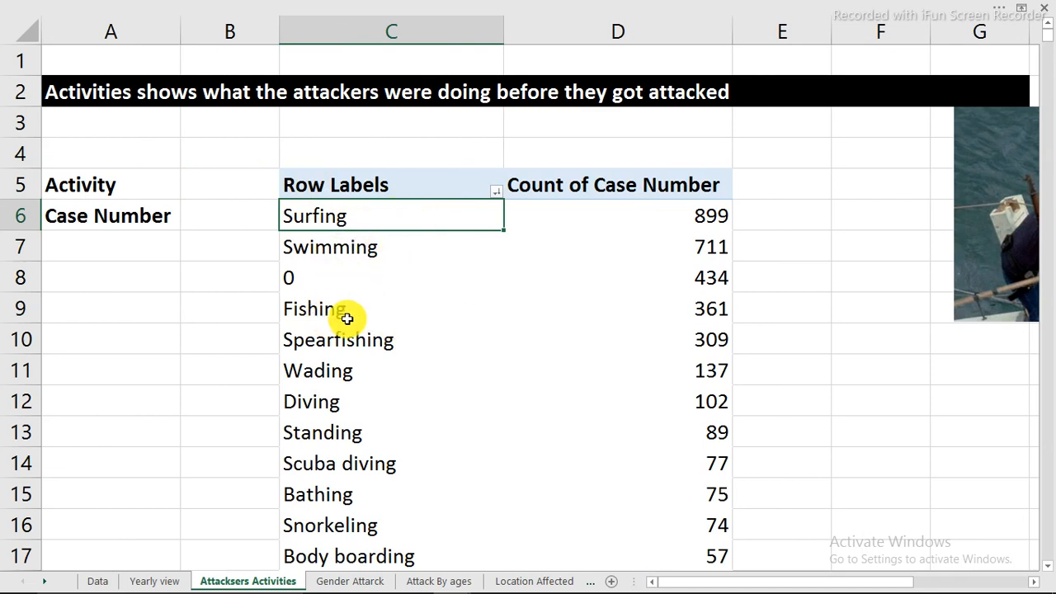
mouse_move(846, 584)
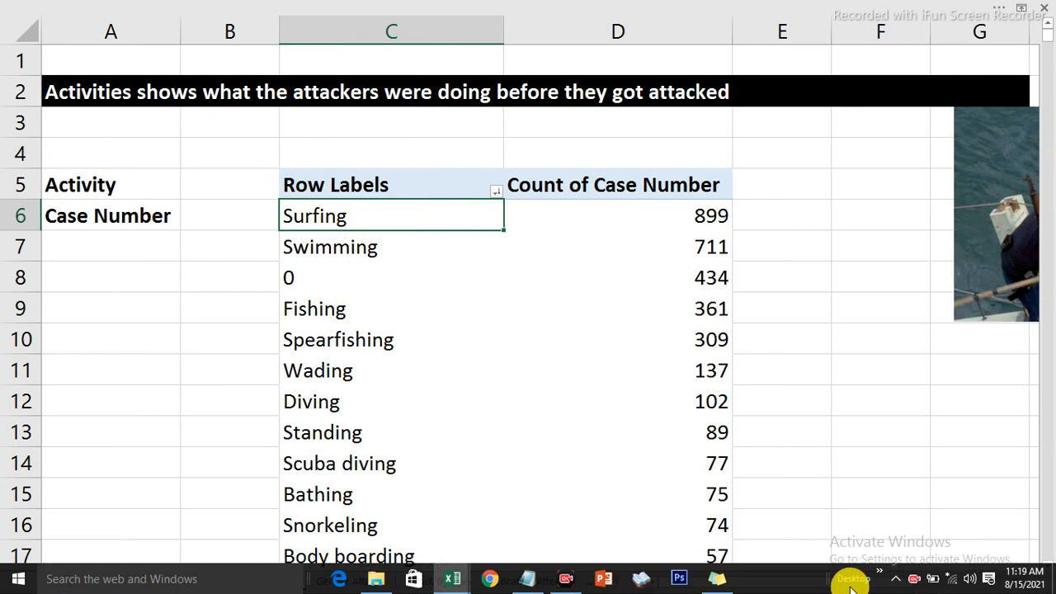
left_click(907, 580)
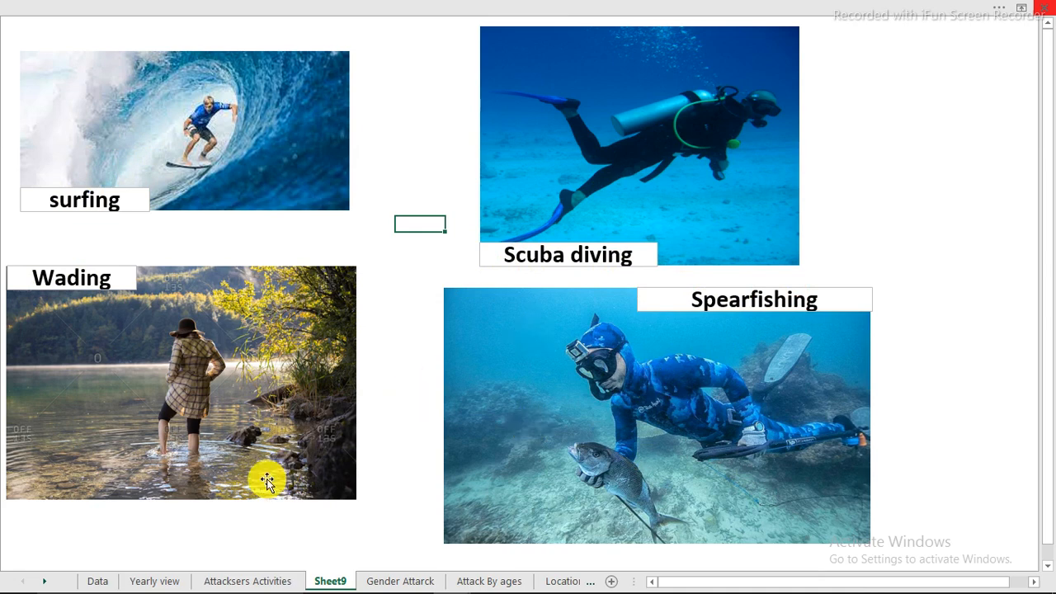
left_click(258, 582)
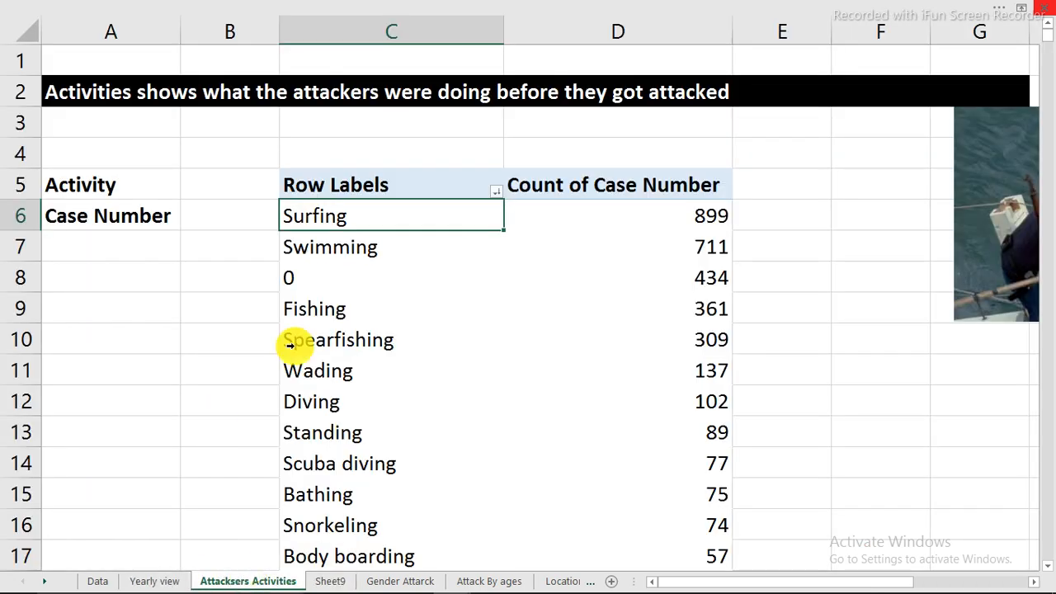
left_click(354, 254)
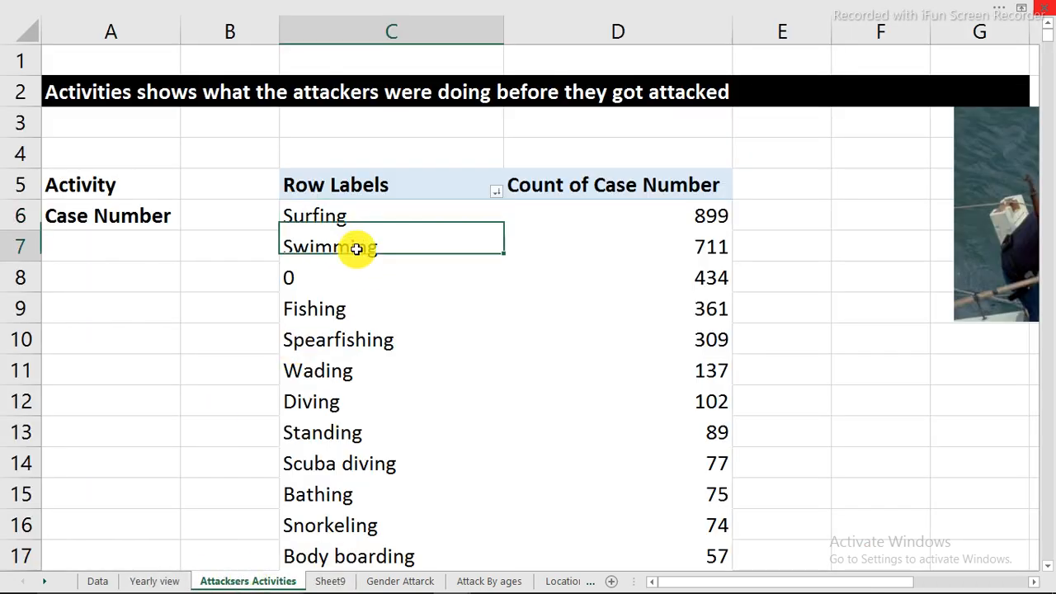
left_click(306, 281)
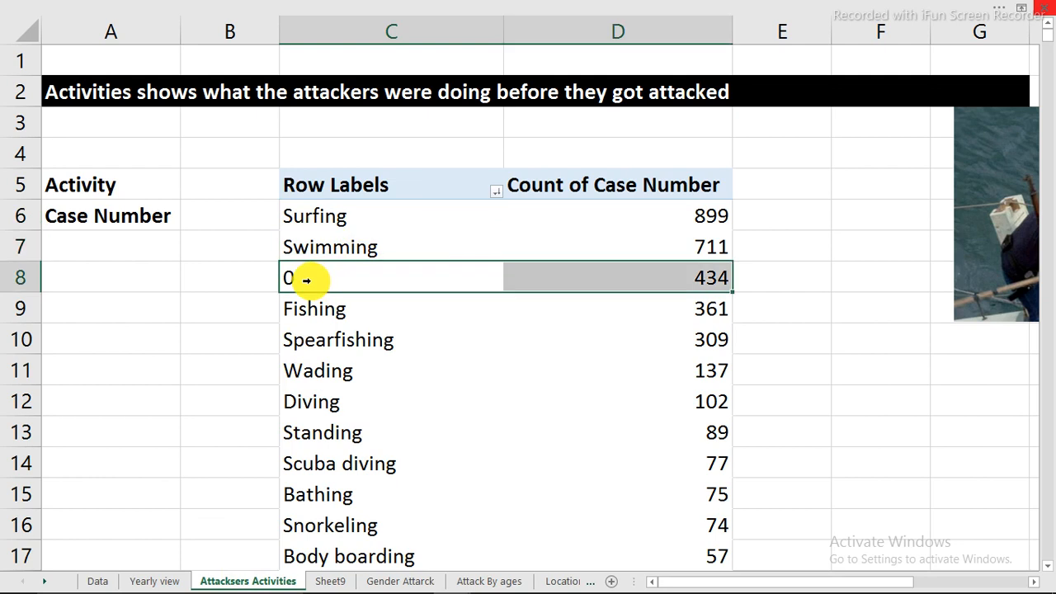
left_click(352, 279)
left_click(330, 317)
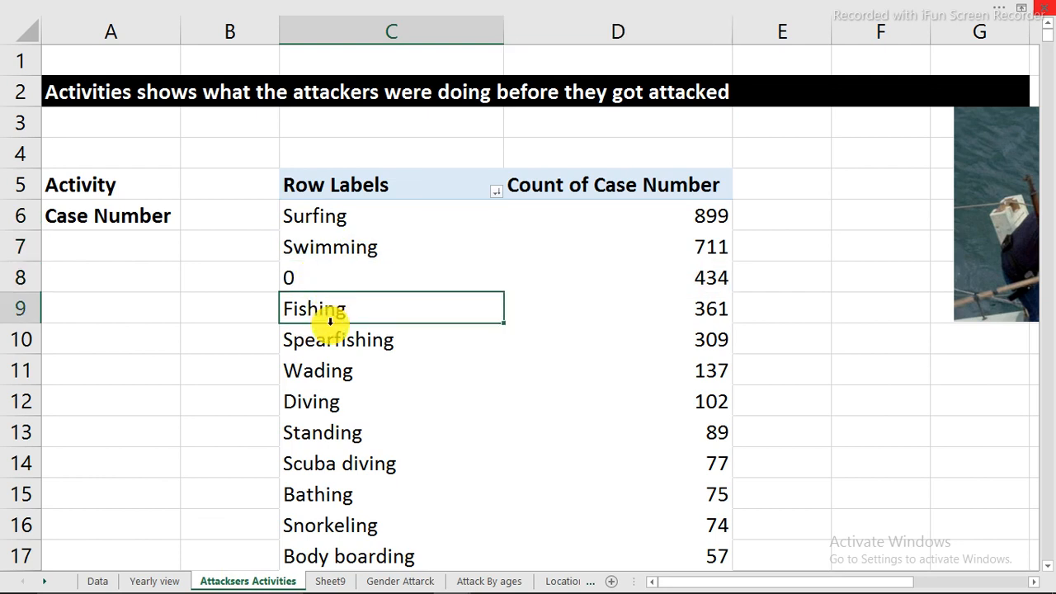
left_click(332, 343)
left_click(345, 370)
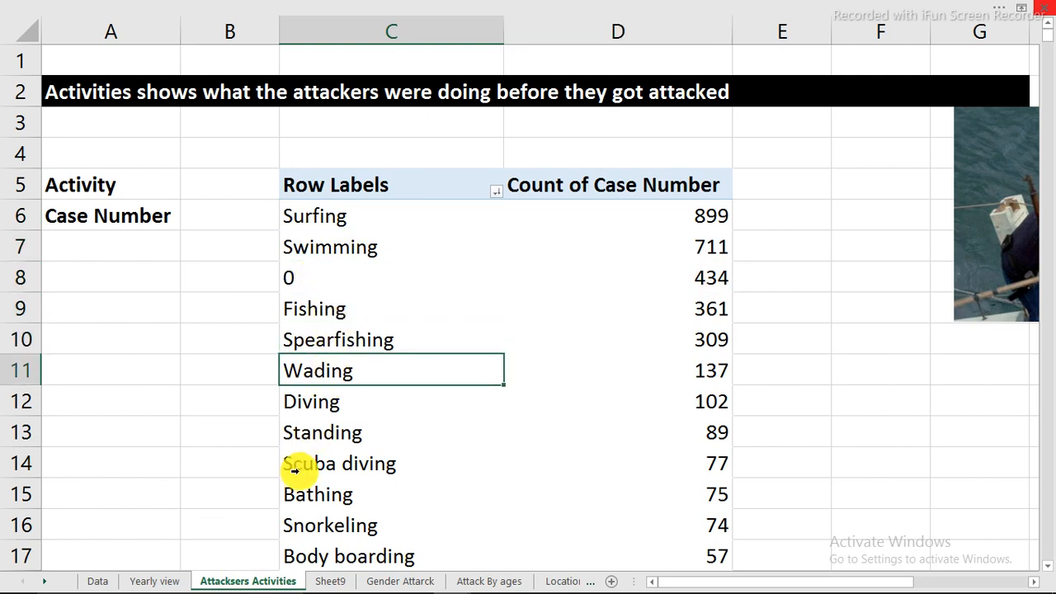
left_click(320, 582)
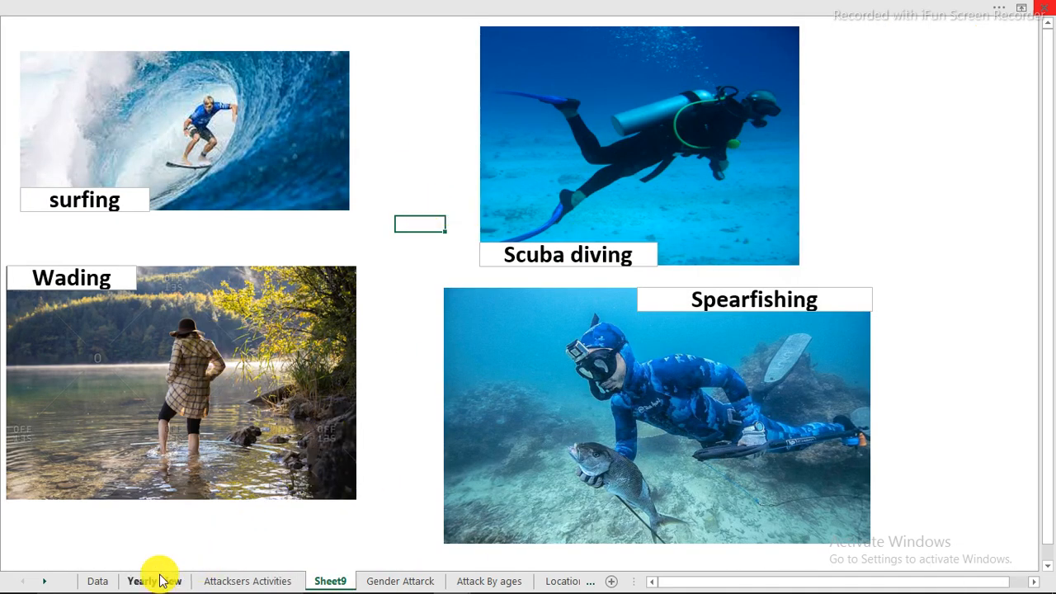
left_click(204, 582)
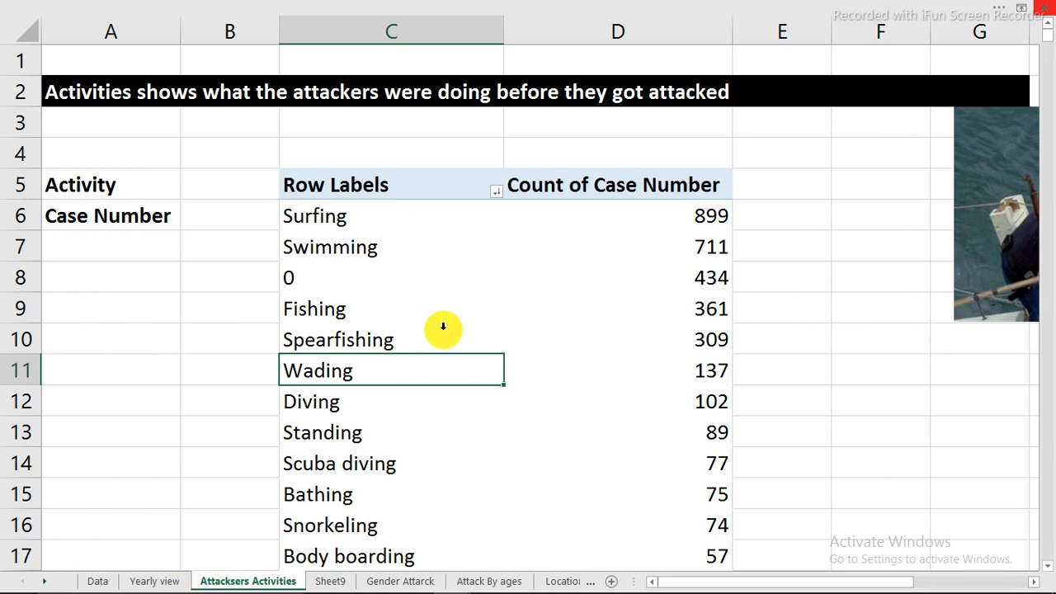
Filter the PivotTable to keep only the twelve highest-ranked activity rows, from Surfing through Body boarding
scroll(441, 330, "down", 2)
scroll(441, 330, "up", 1)
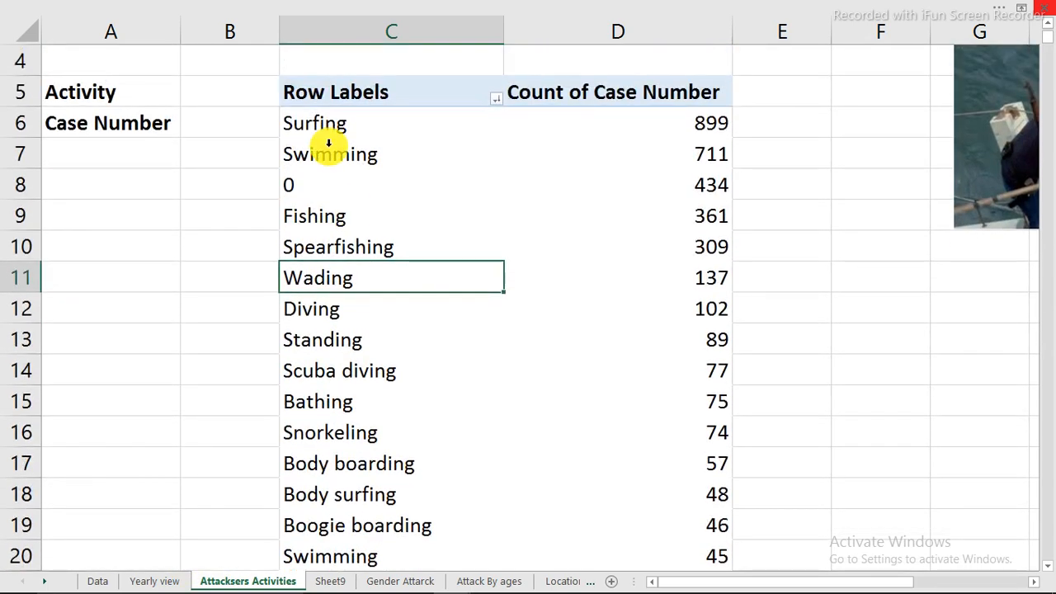
left_click_drag(326, 123, 336, 459)
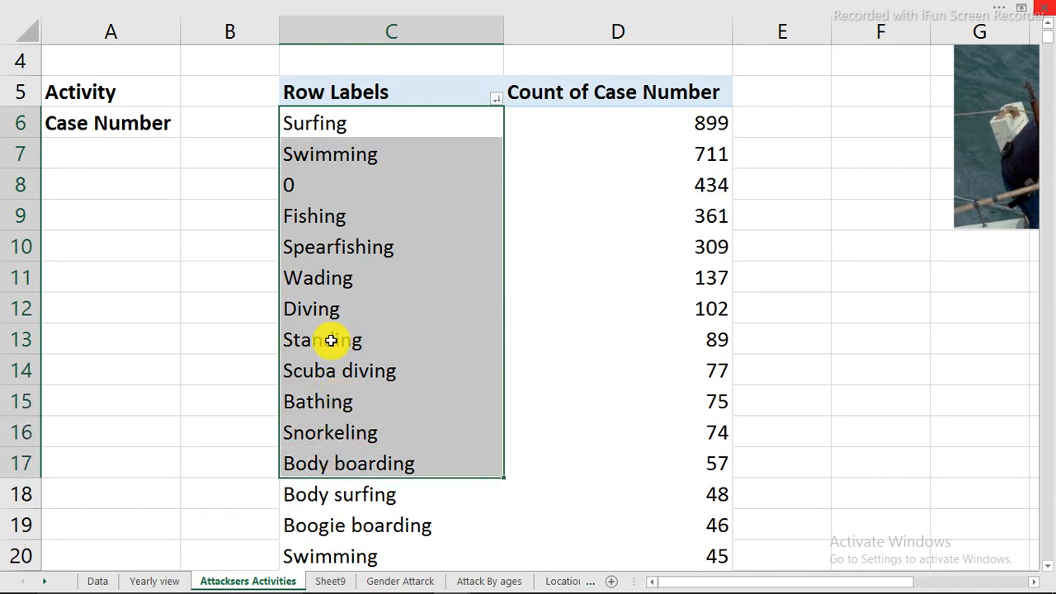
right_click(342, 279)
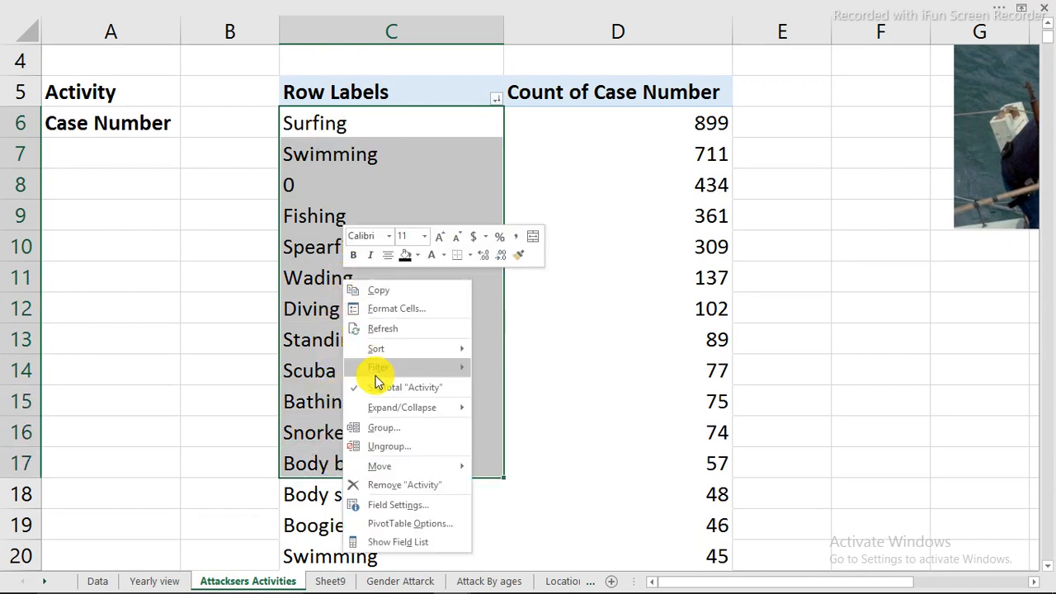
mouse_move(377, 369)
left_click(502, 396)
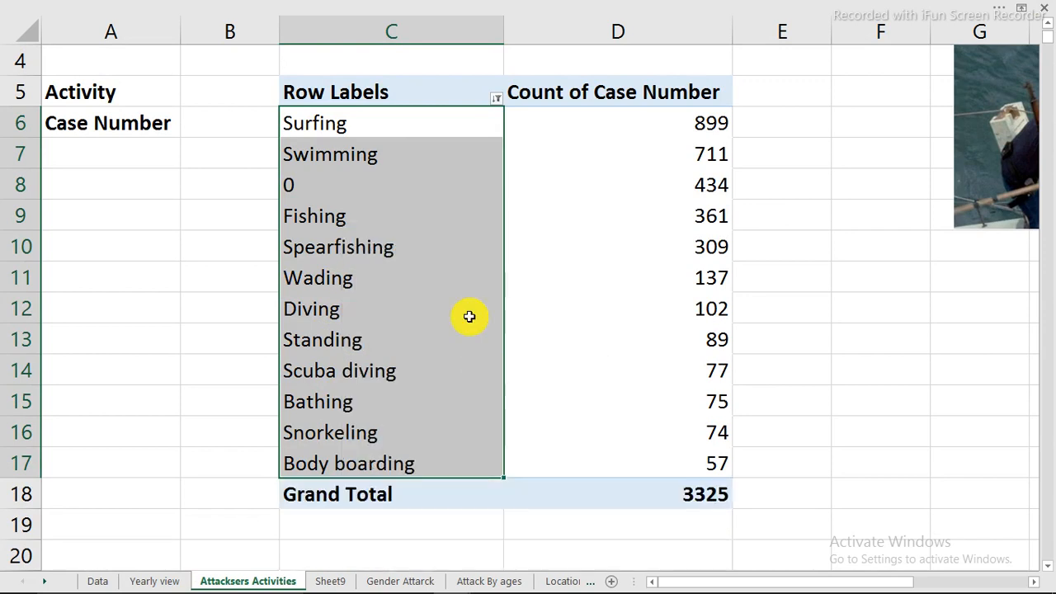
Exclude the 0 item from the PivotTable's activity row labels filter
left_click(660, 272)
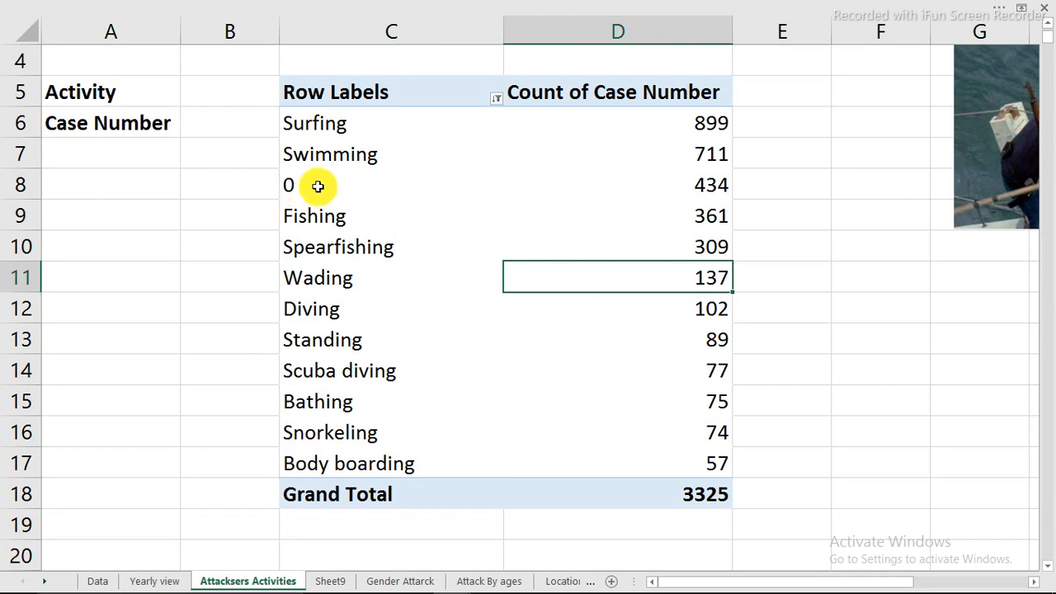
left_click(496, 99)
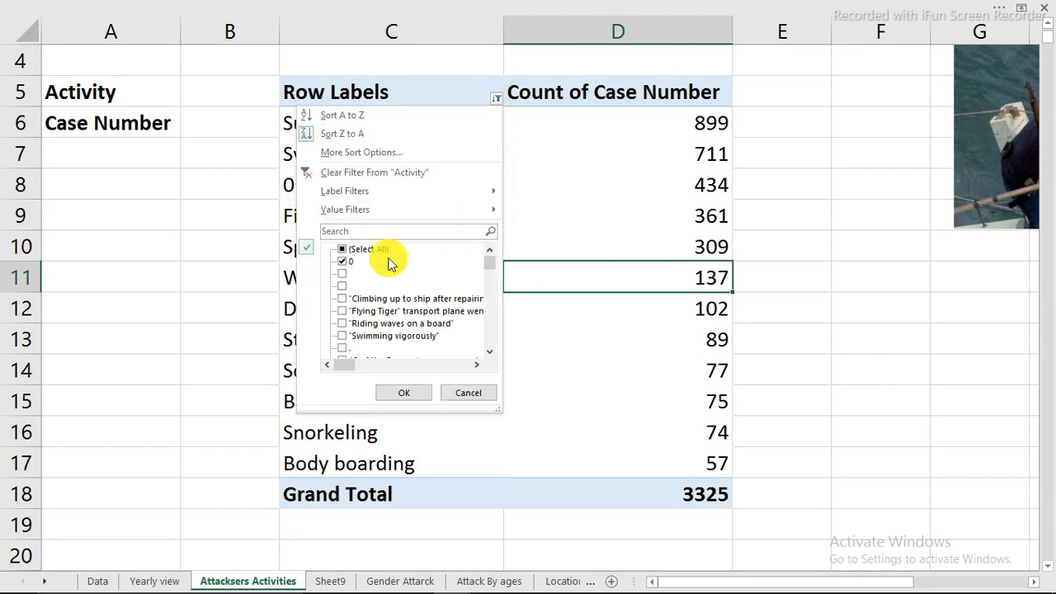
left_click(343, 262)
left_click(396, 394)
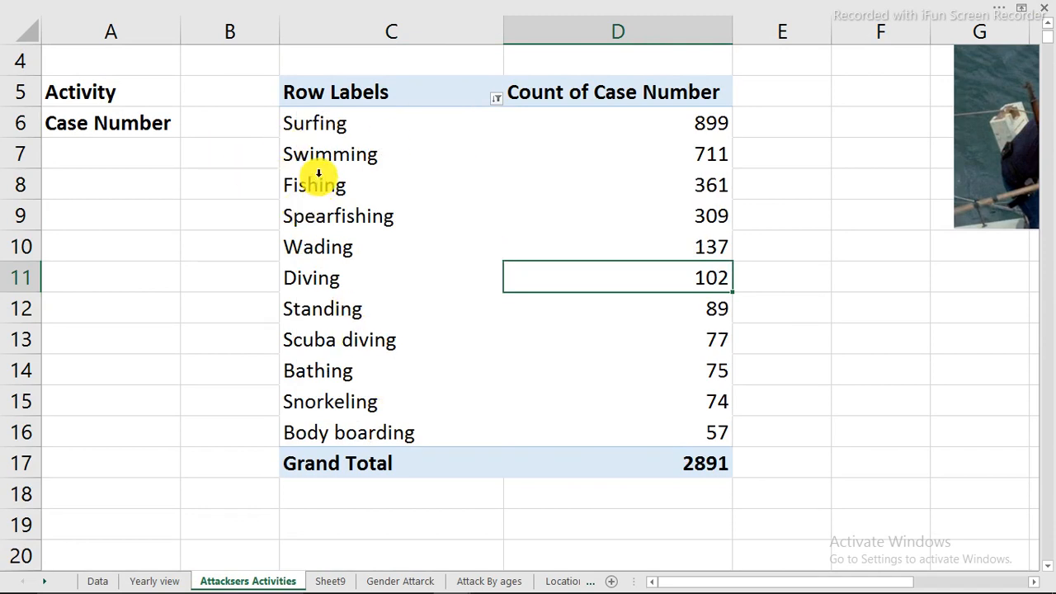
View the surfing, scuba diving, wading and spearfishing pictures on Sheet9
left_click(330, 581)
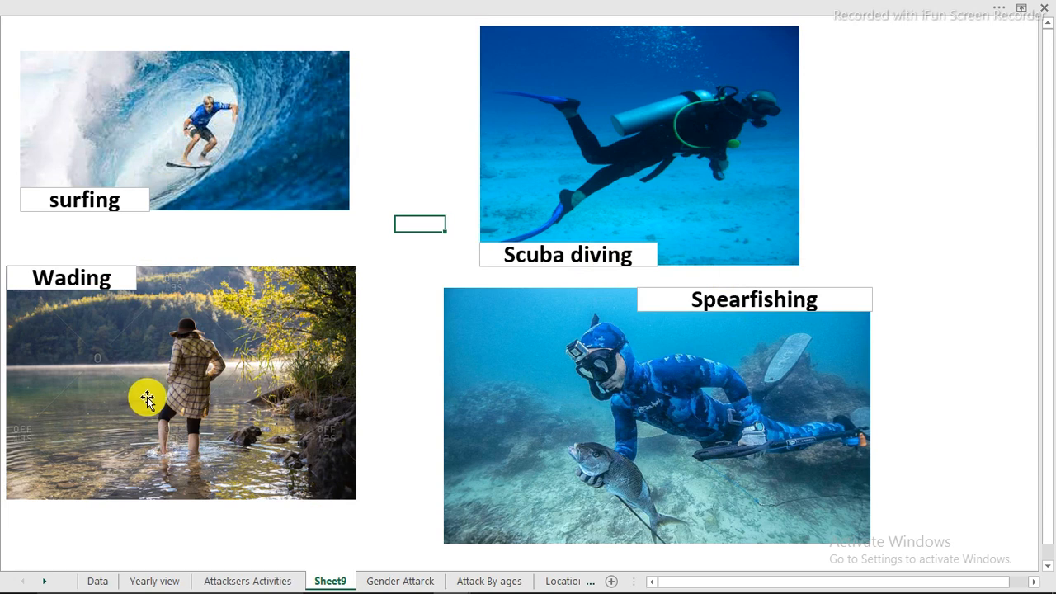
Switch the PivotTable on the Attacksers Activities sheet to the tabular form report layout
left_click(236, 582)
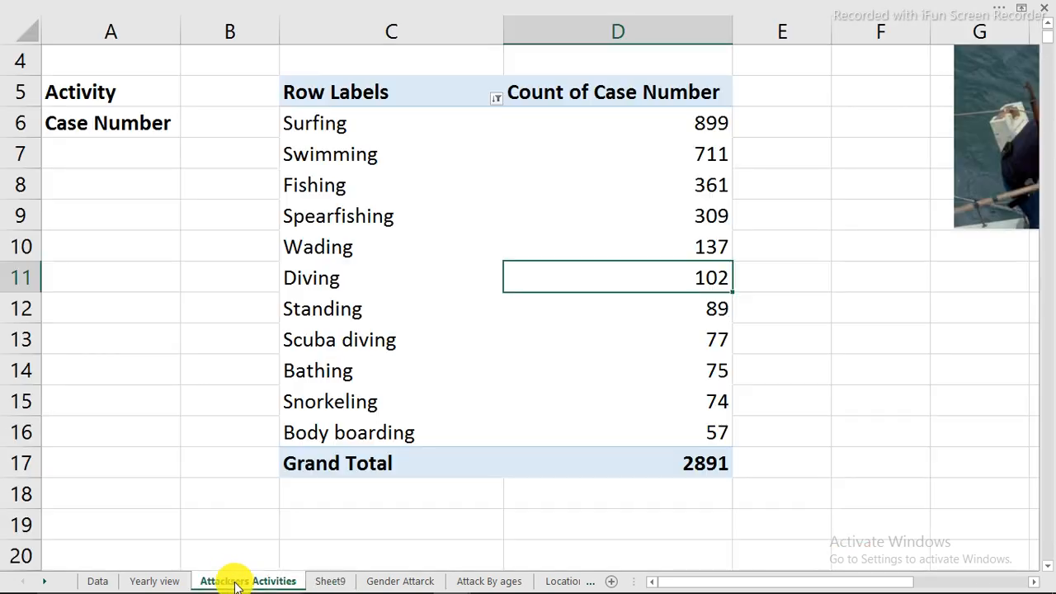
left_click(388, 582)
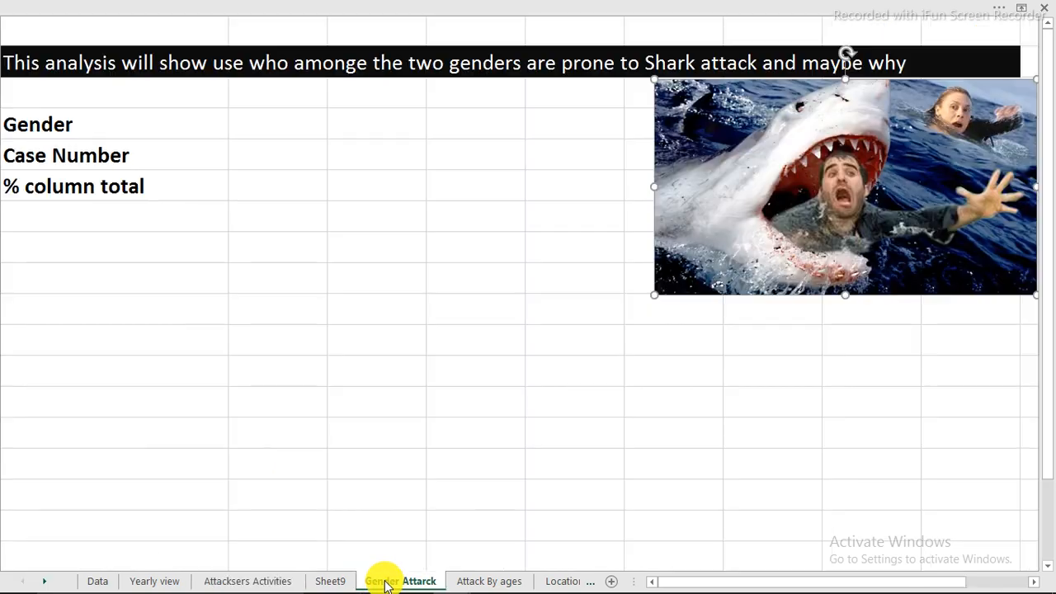
left_click(257, 580)
left_click_drag(341, 88, 639, 462)
left_click(441, 138)
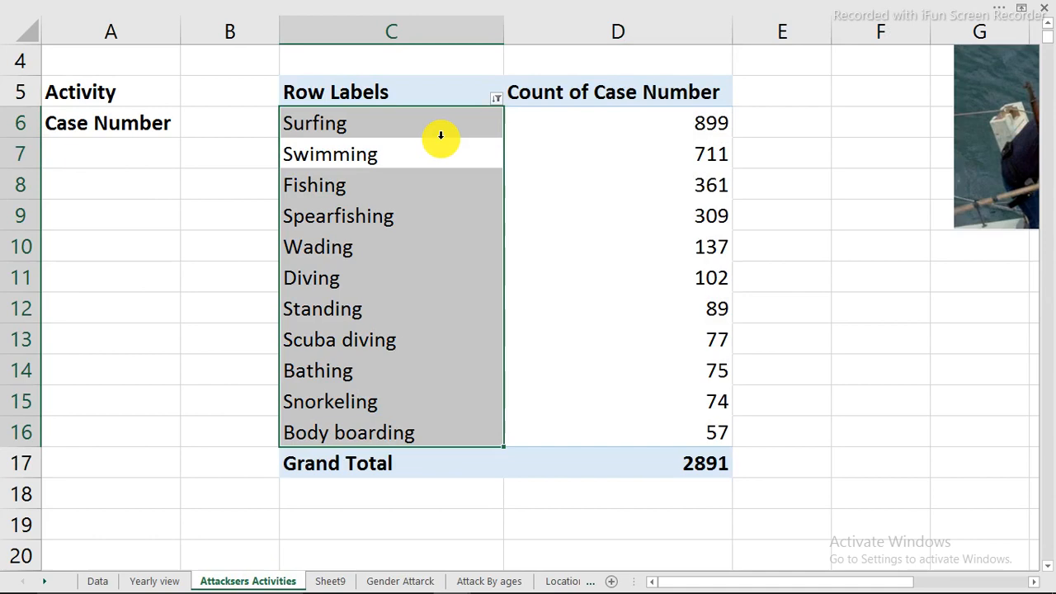
left_click(636, 8)
left_click(656, 10)
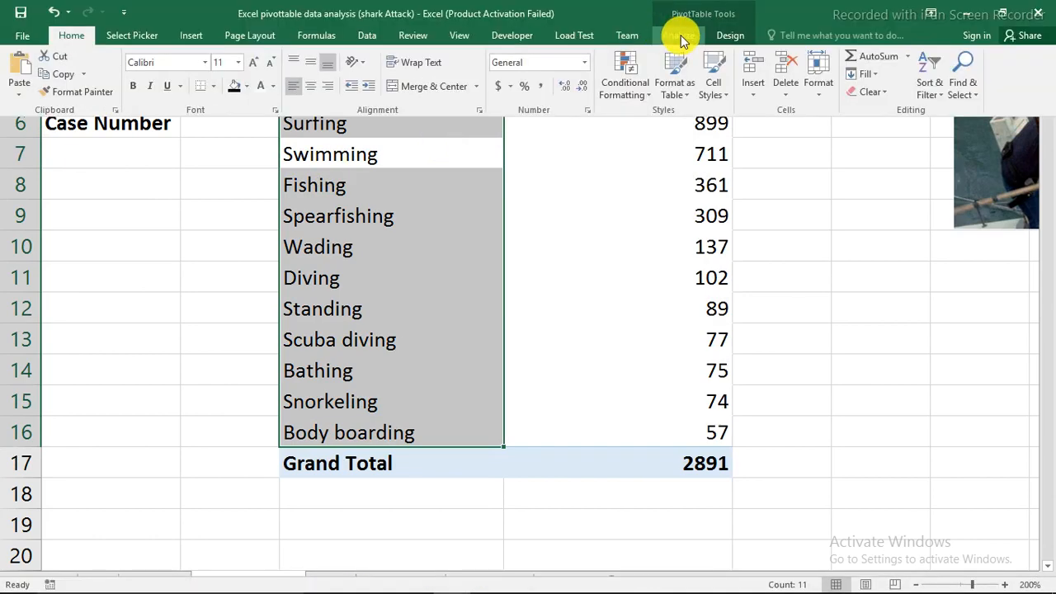
left_click(680, 35)
left_click(716, 34)
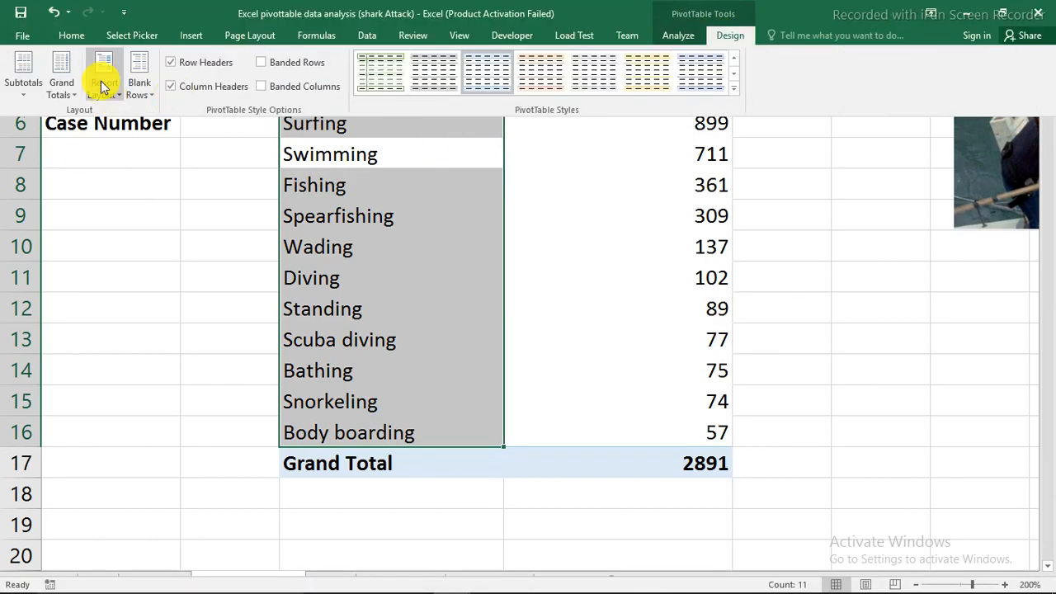
left_click(108, 91)
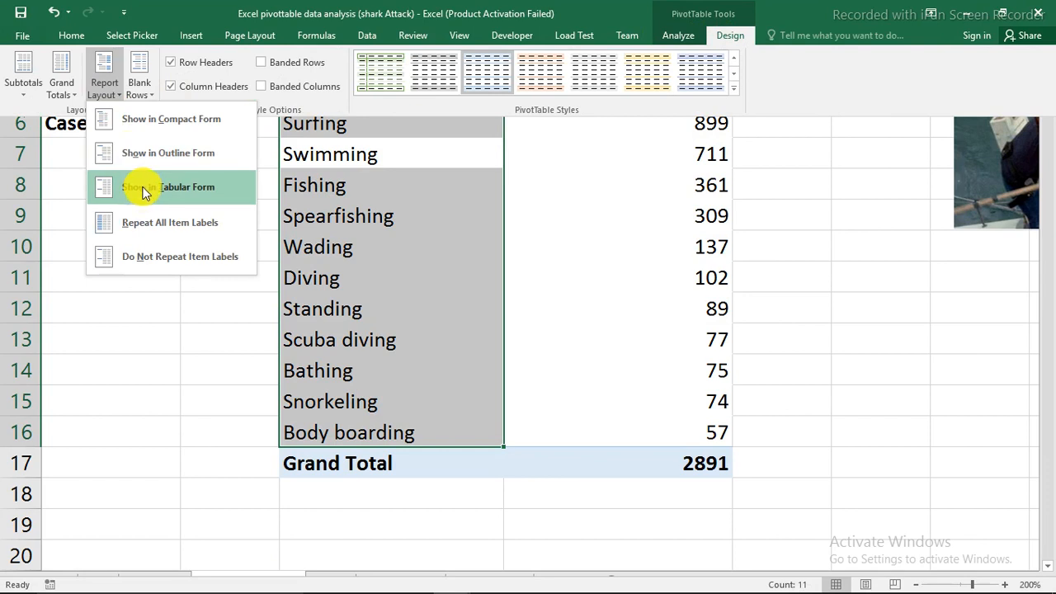
left_click(143, 189)
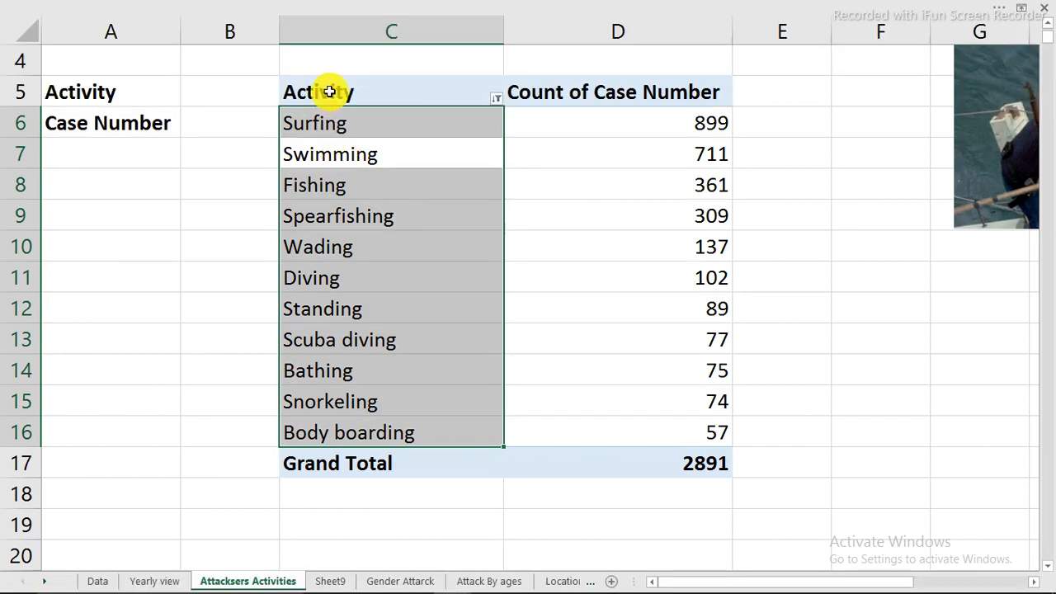
Copy the whole activity PivotTable and paste it at cell B5 of the Gender Attarck sheet
left_click_drag(329, 92, 602, 462)
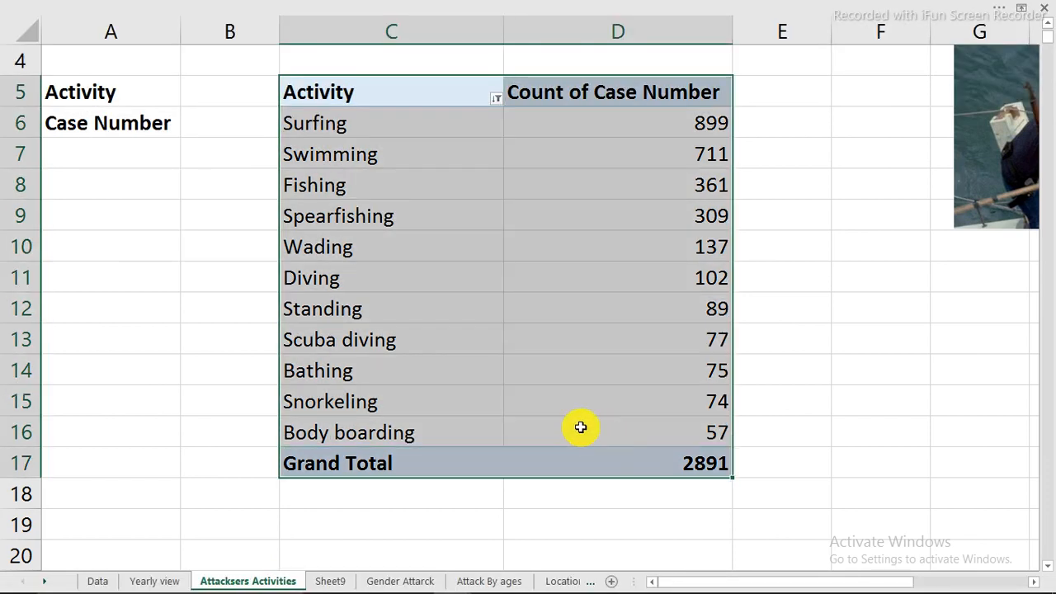
right_click(357, 222)
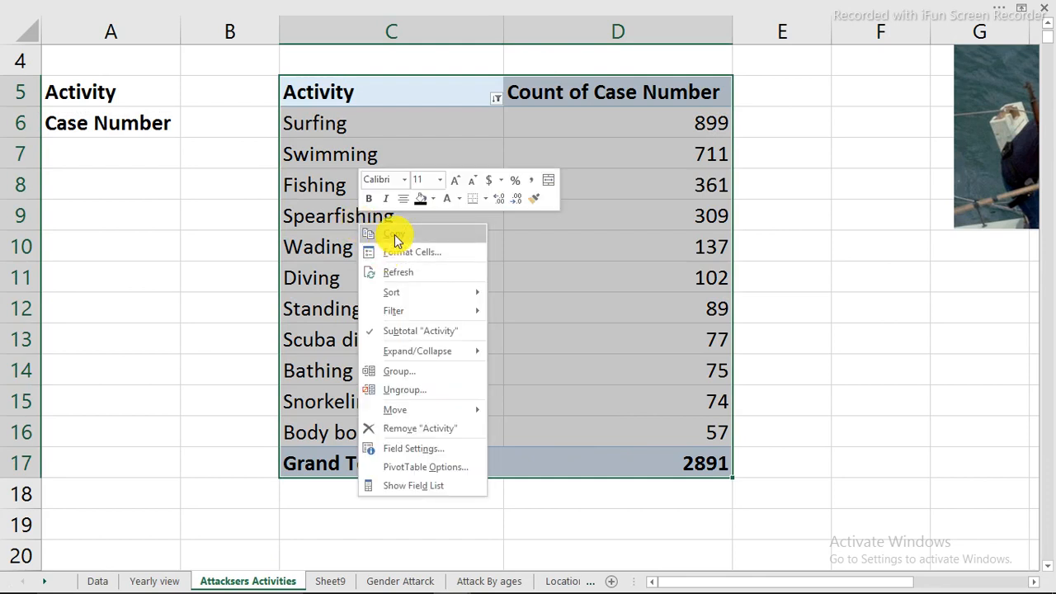
left_click(395, 237)
left_click(380, 581)
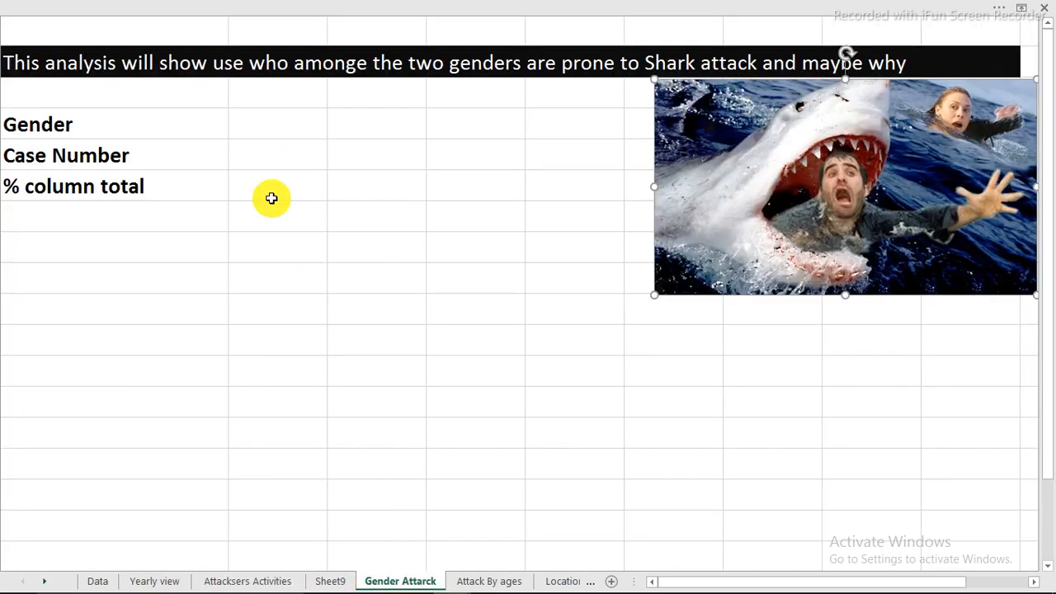
left_click(261, 155)
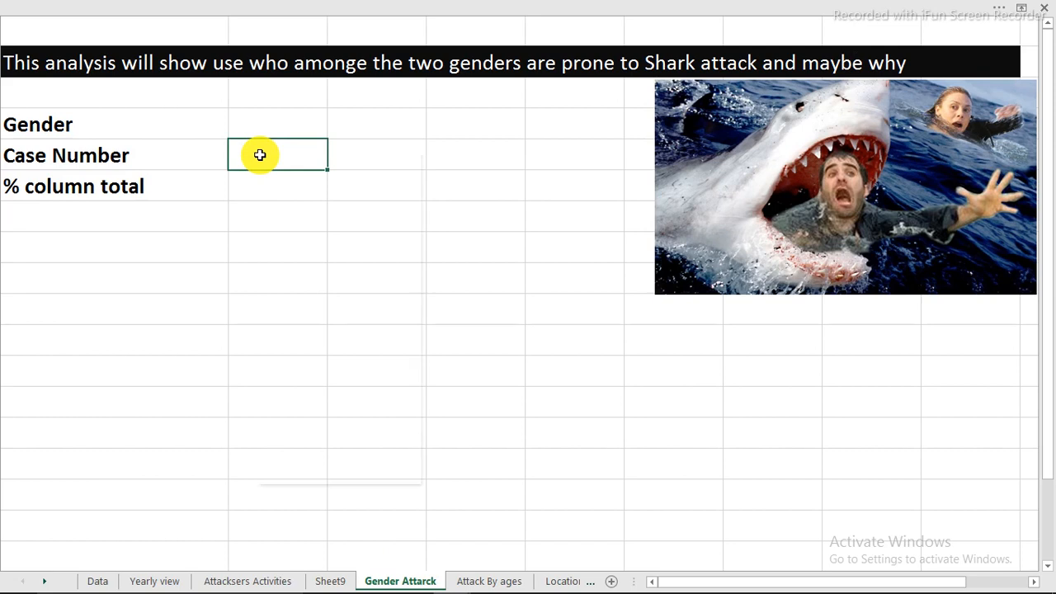
left_click(302, 225)
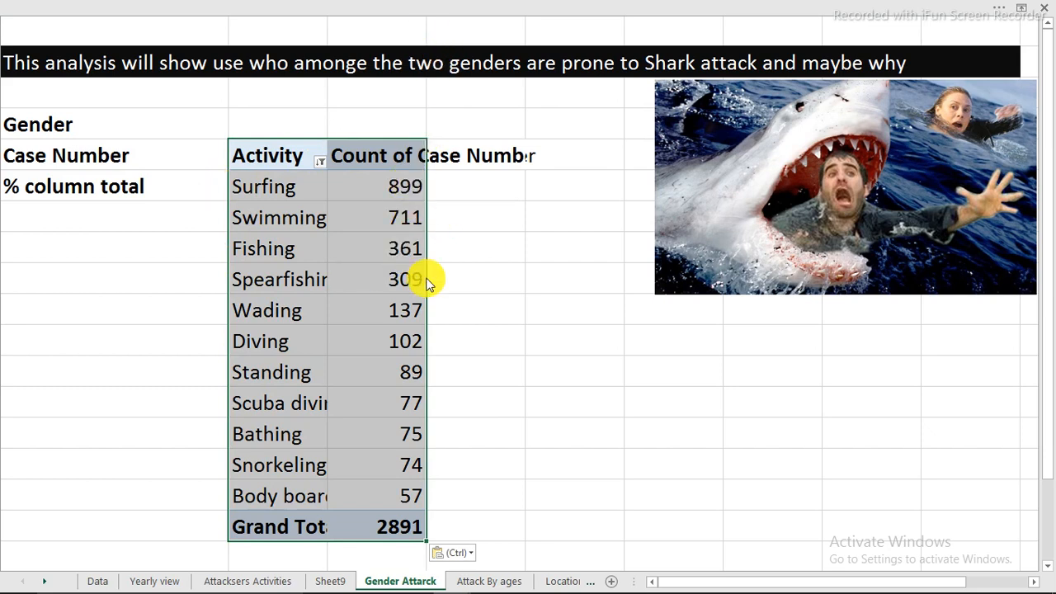
Show the field list for the pasted PivotTable on the Gender Attarck sheet
left_click(399, 217)
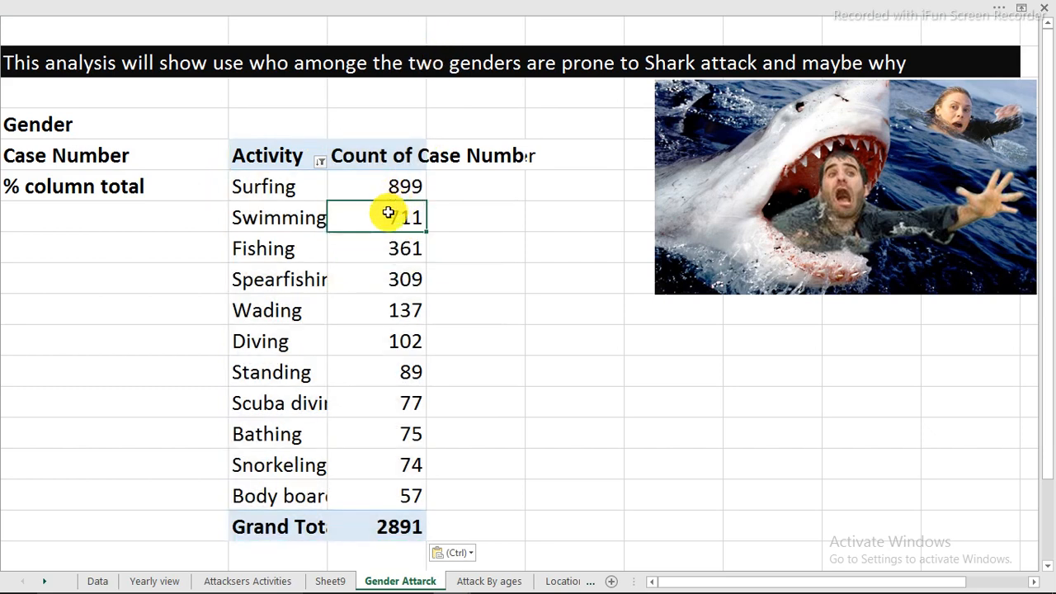
right_click(388, 213)
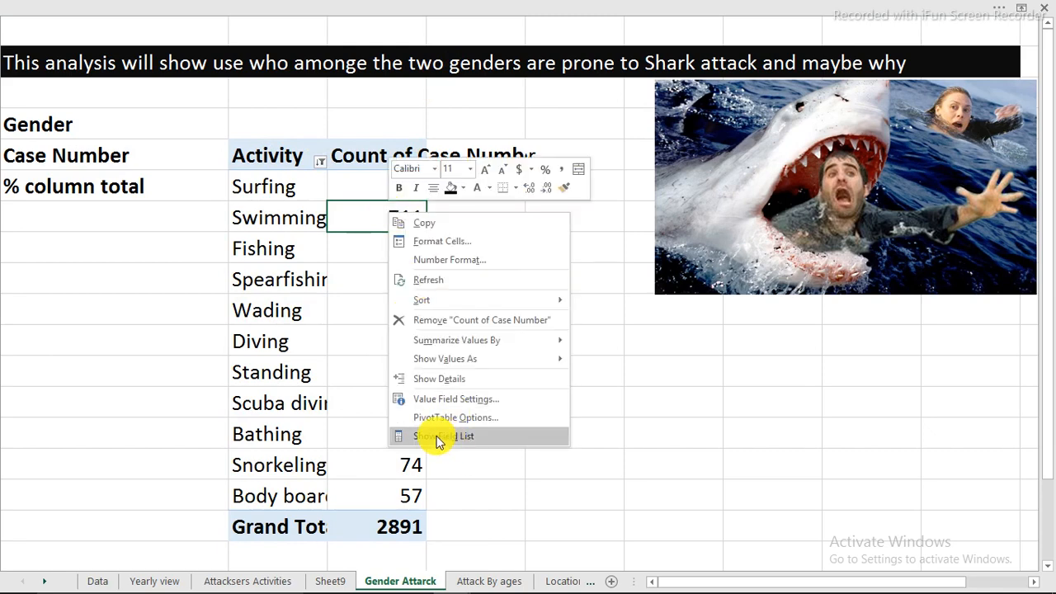
left_click(452, 438)
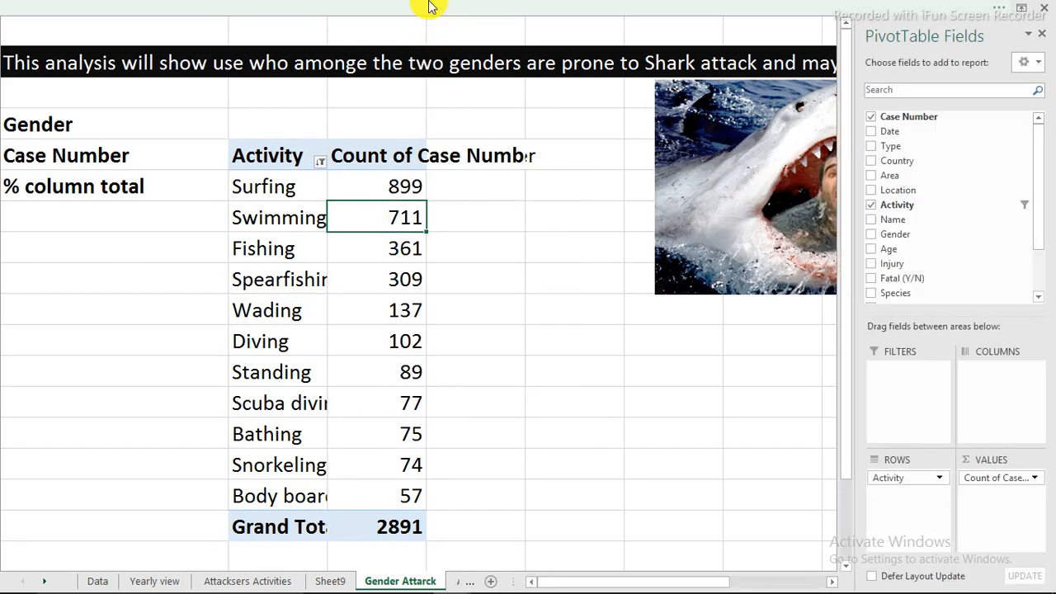
Turn on the sheet's row and column headings and autofit column C to its contents
left_click(426, 10)
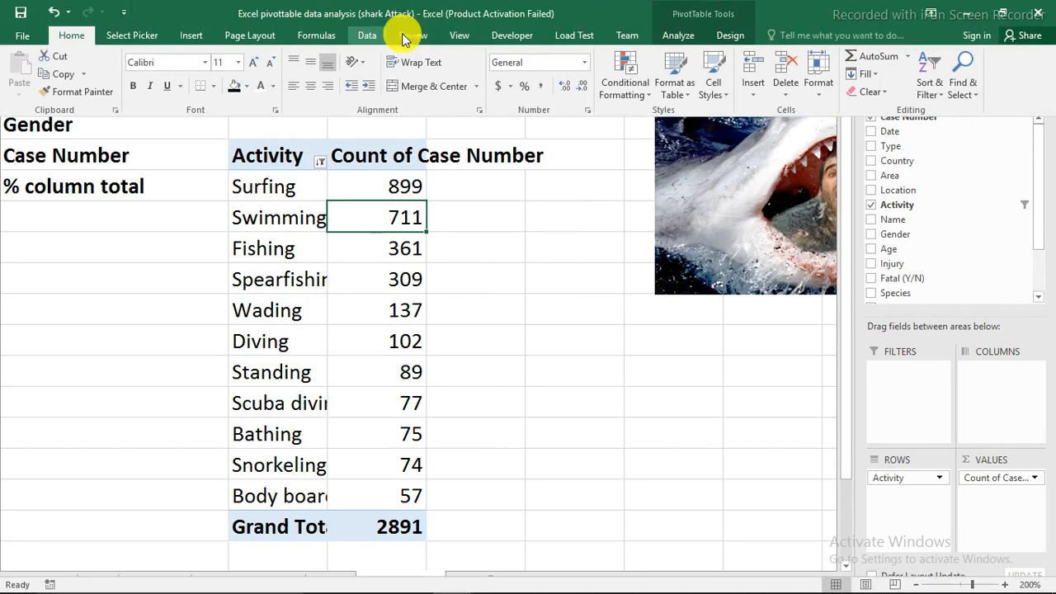
left_click(460, 35)
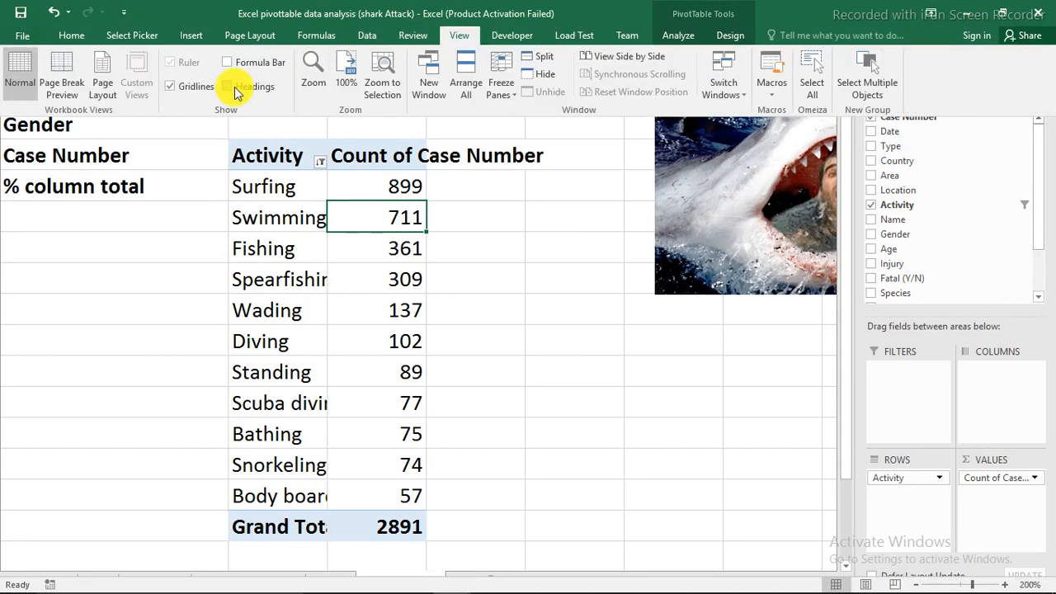
left_click(234, 86)
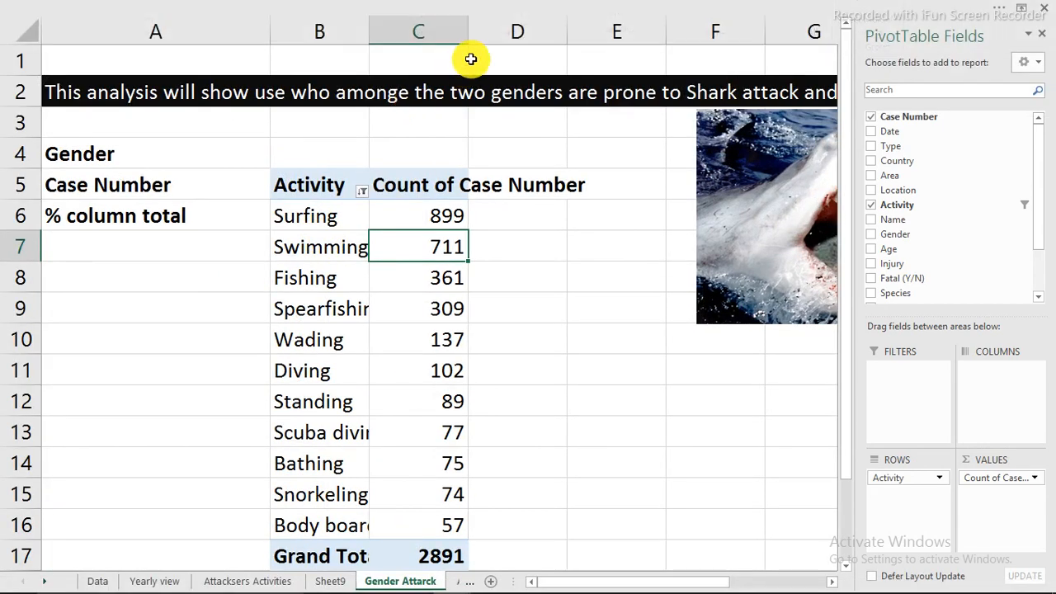
double_click(468, 40)
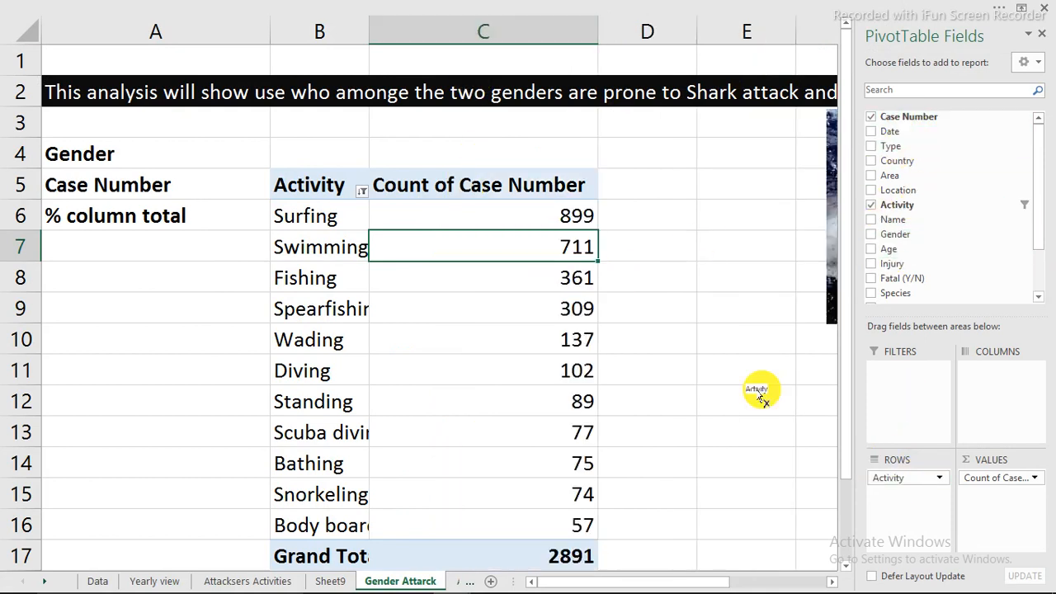
Replace Activity with Gender as the PivotTable's row field and add Case Number as a second value field
left_click_drag(903, 236, 897, 487)
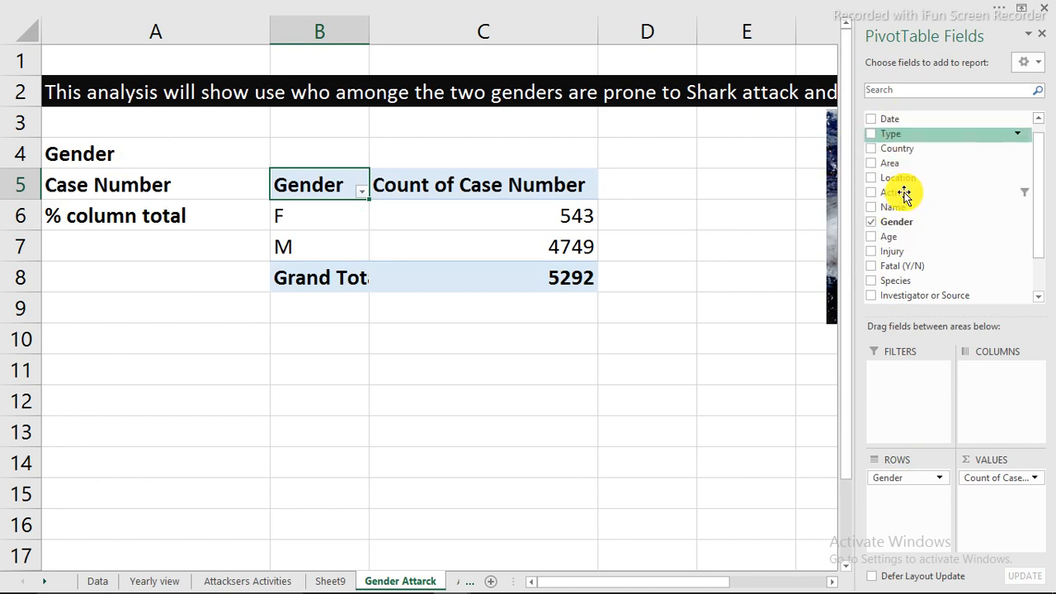
scroll(908, 194, "up", 1)
left_click_drag(890, 132, 984, 511)
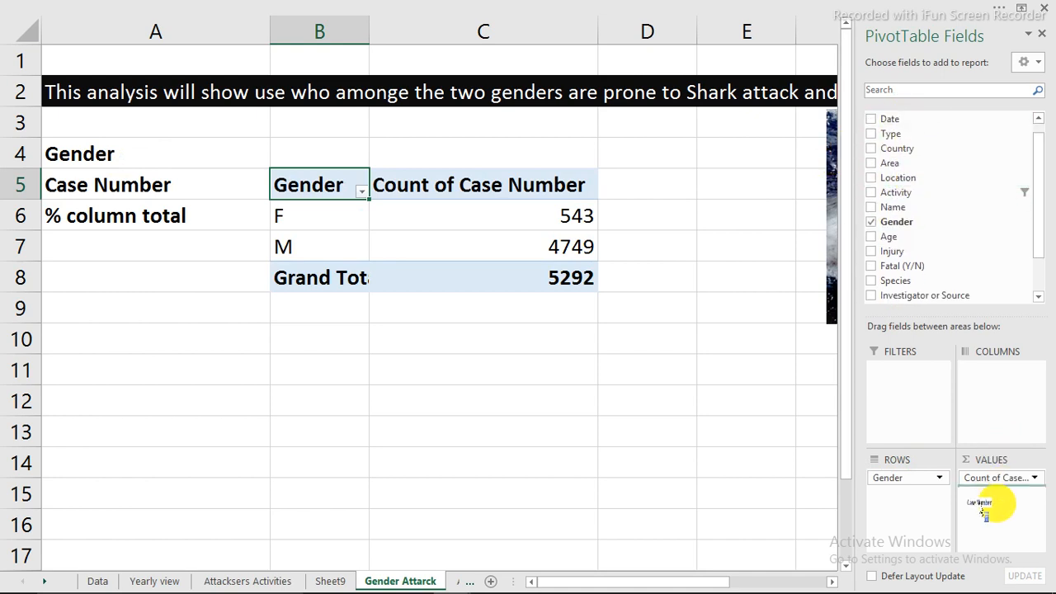
Close the PivotTable field list and autofit column D to its contents
left_click(1043, 38)
double_click(696, 26)
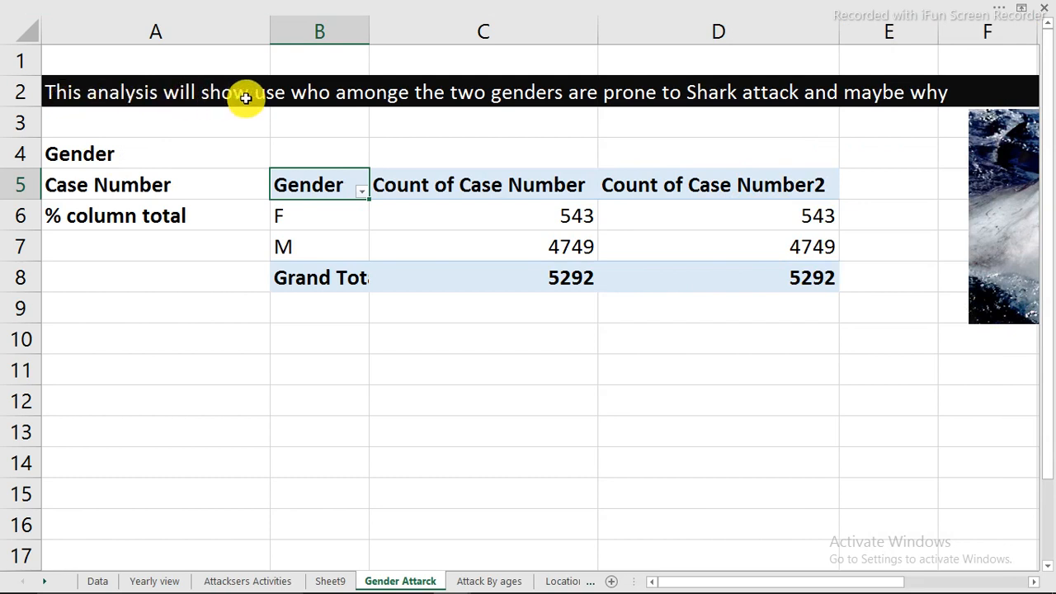
Correct "use" to "us" in the analysis description in cell A2
left_click(64, 96)
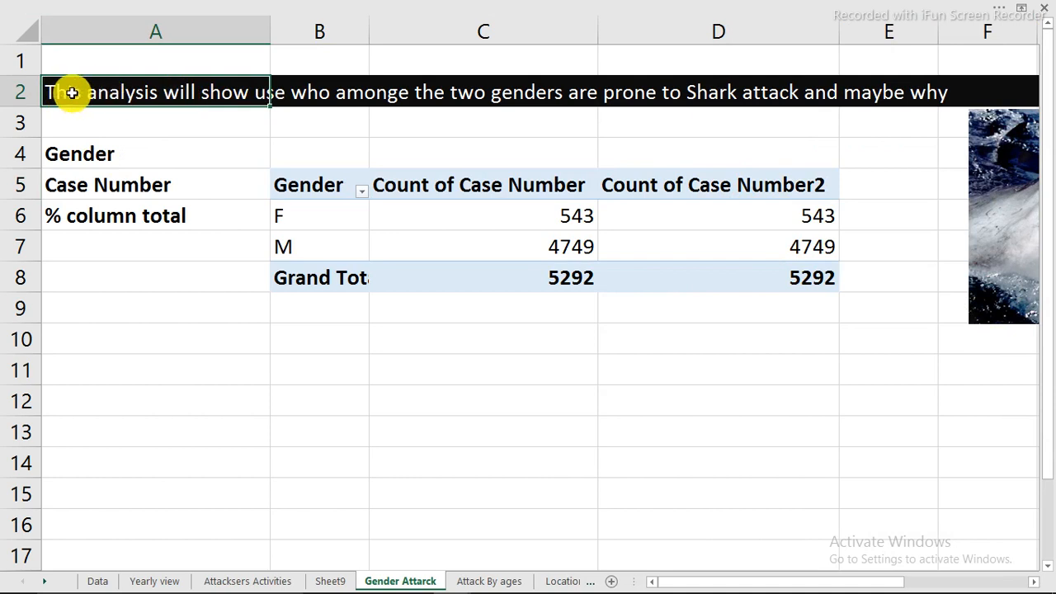
double_click(72, 91)
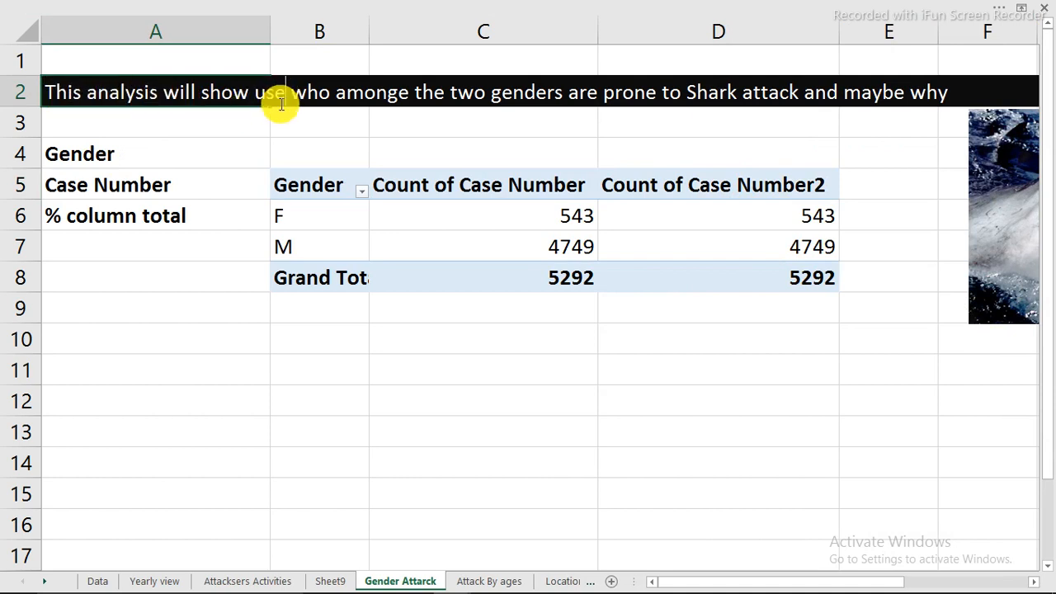
key("BackSpace")
key("Return")
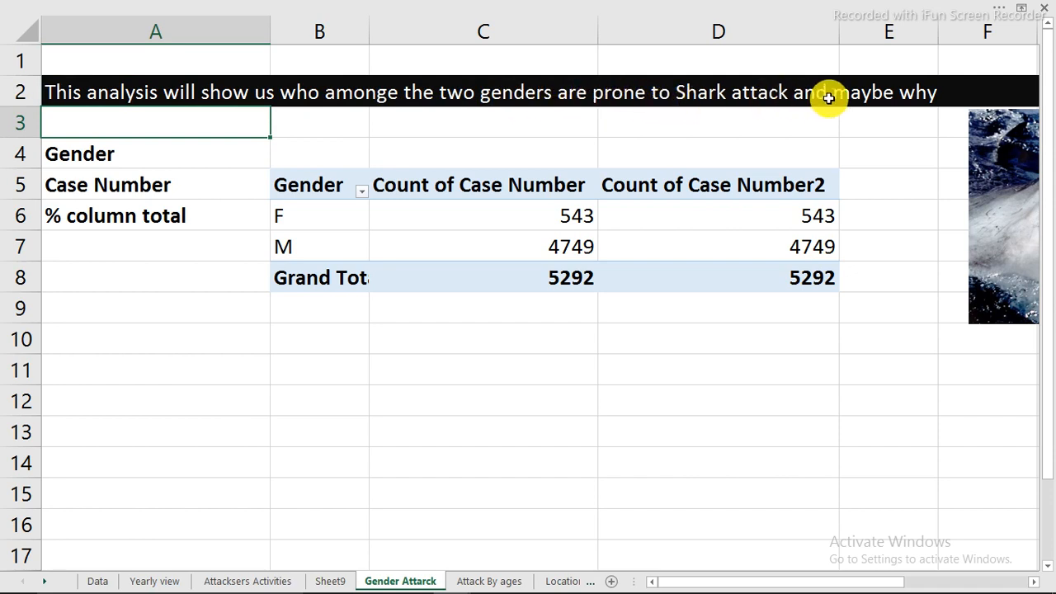
Display the second Case Number count in column D as % of Column Total
left_click(795, 220)
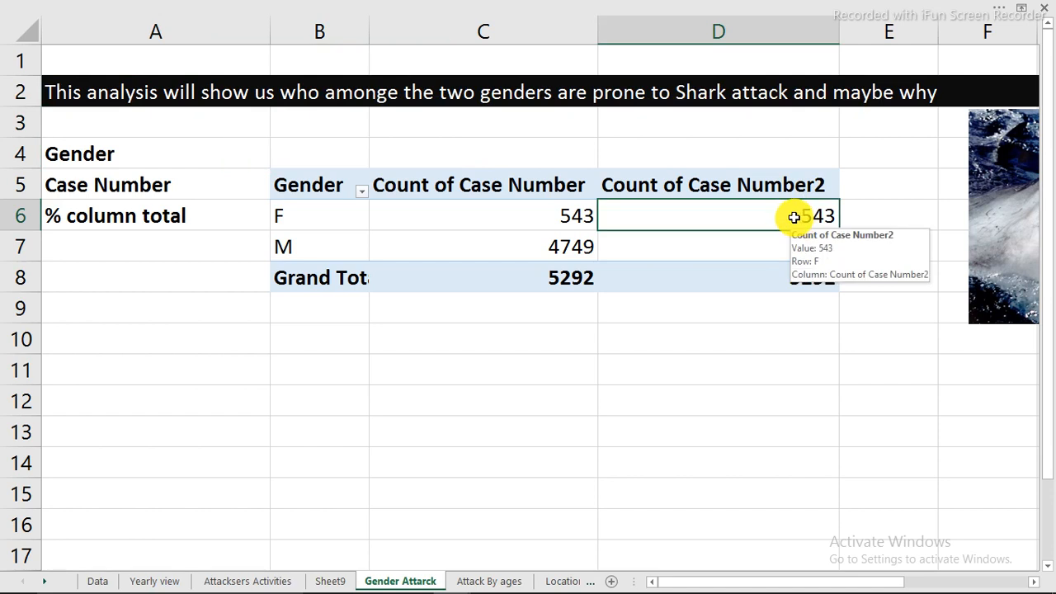
right_click(761, 221)
mouse_move(766, 368)
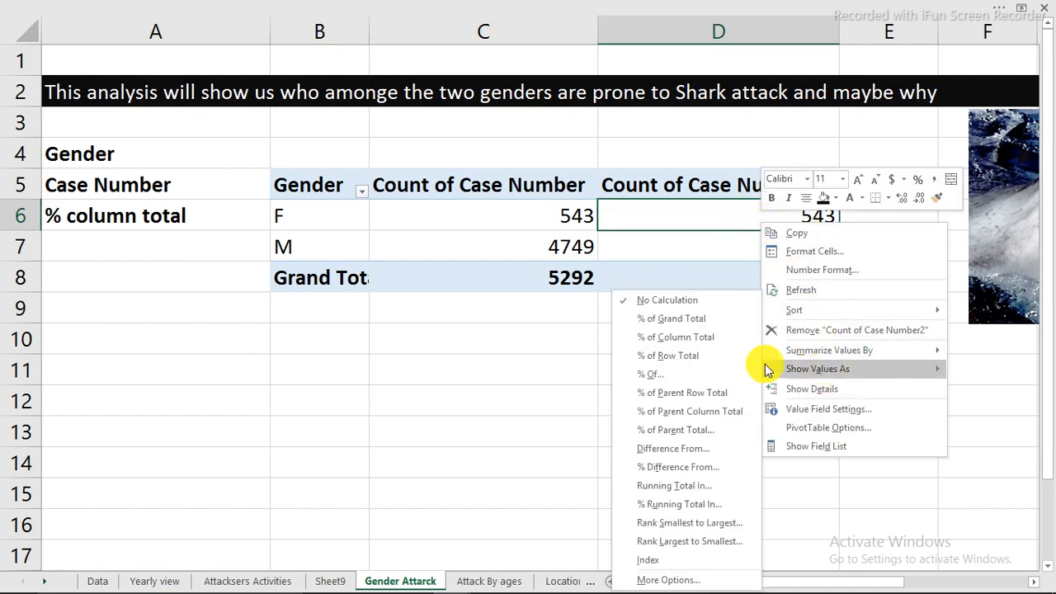
left_click(682, 345)
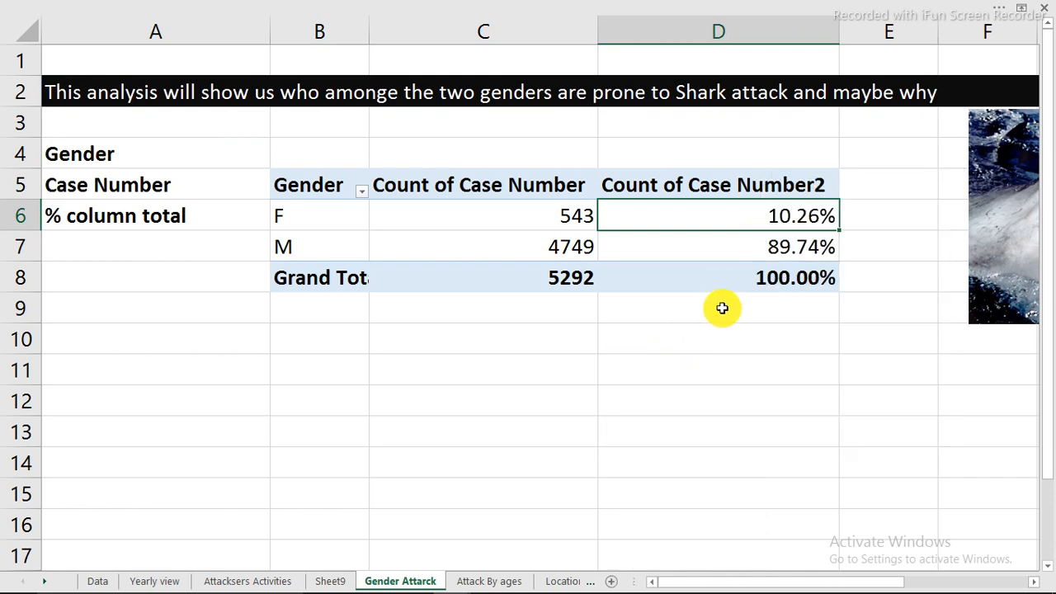
left_click(592, 376)
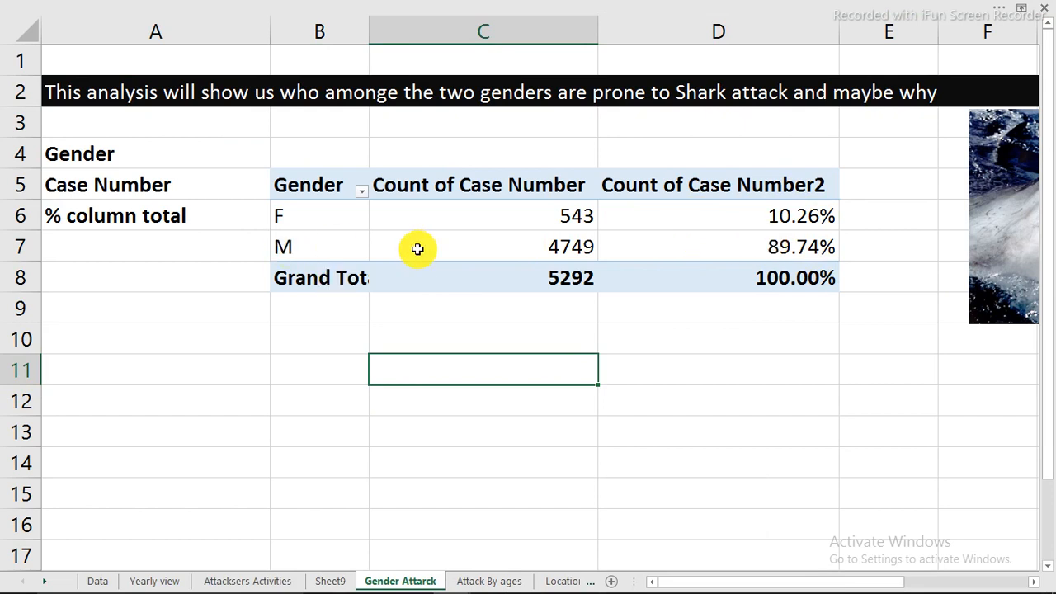
Compare the case counts and column percentages of the F and M rows, and return to the Data sheet
mouse_move(774, 248)
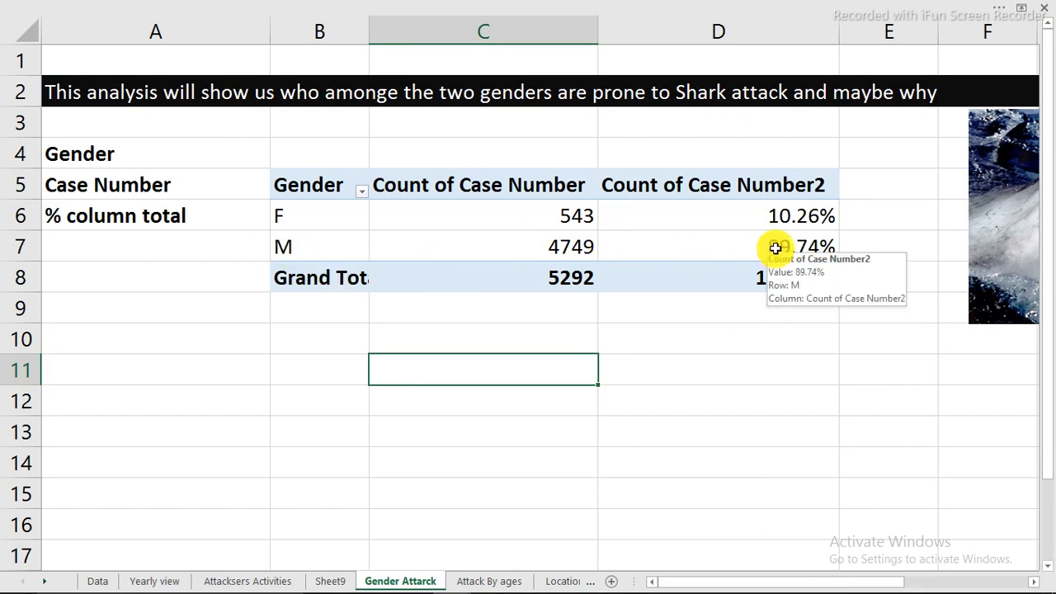
mouse_move(441, 217)
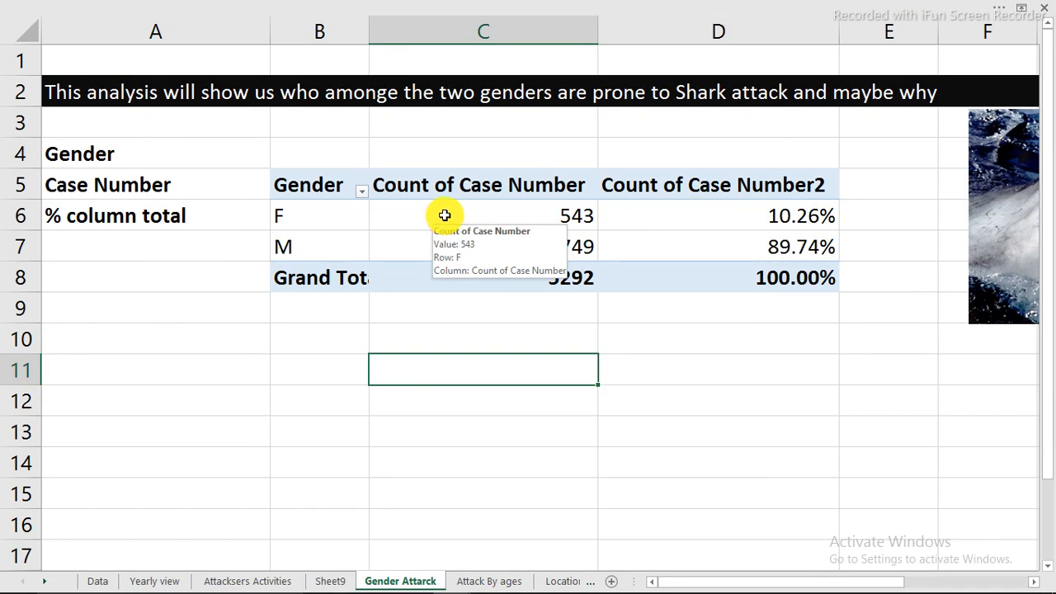
left_click(728, 248)
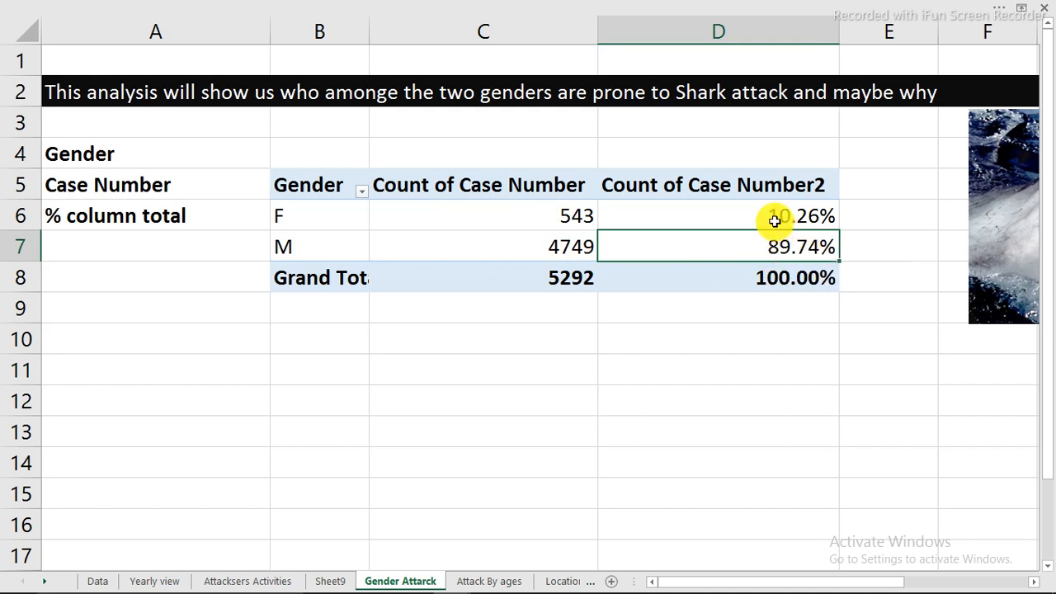
mouse_move(788, 221)
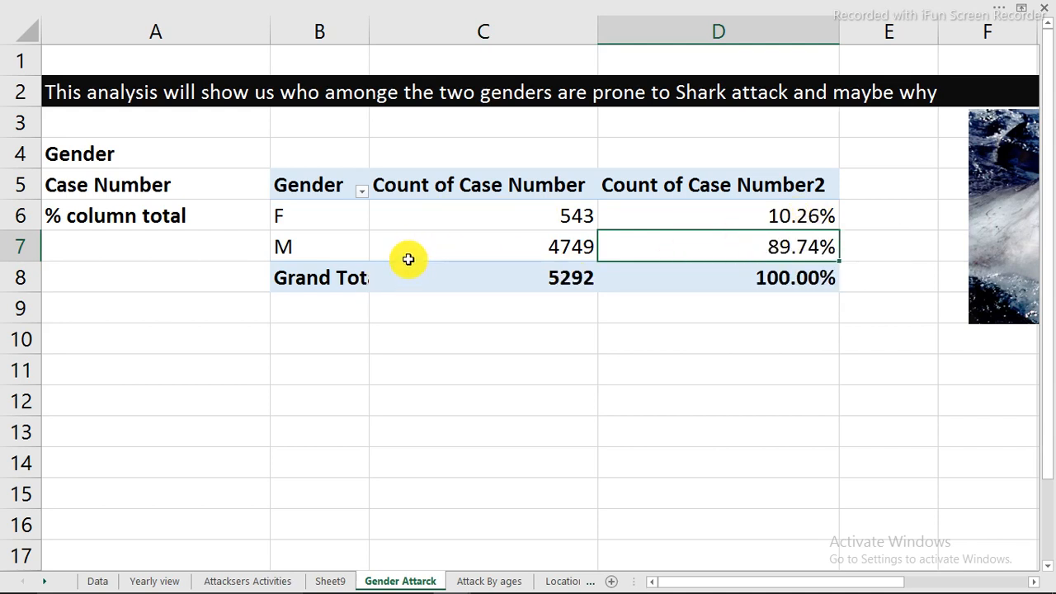
mouse_move(406, 259)
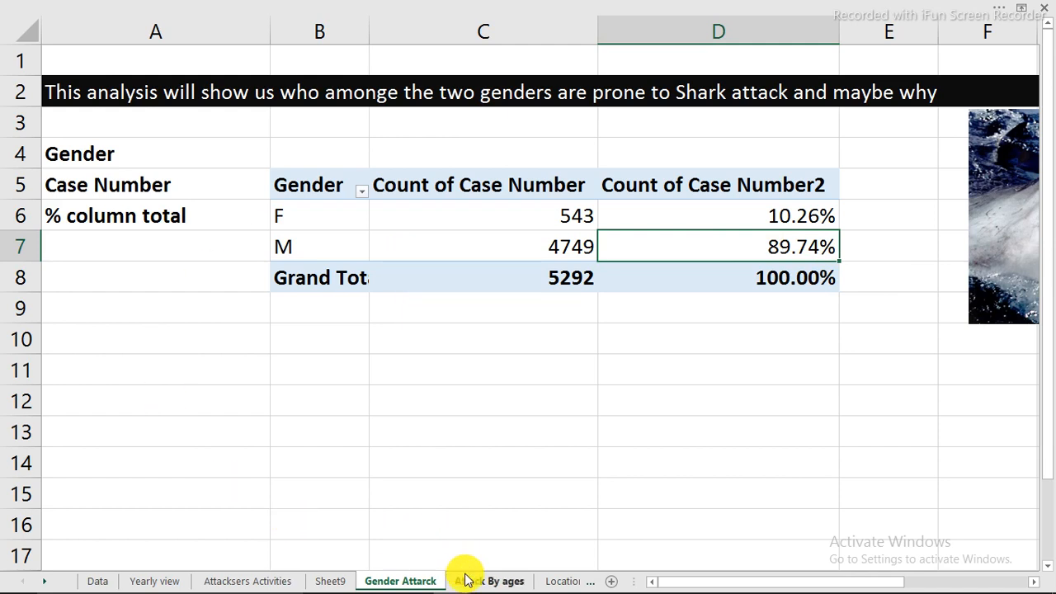
left_click(96, 581)
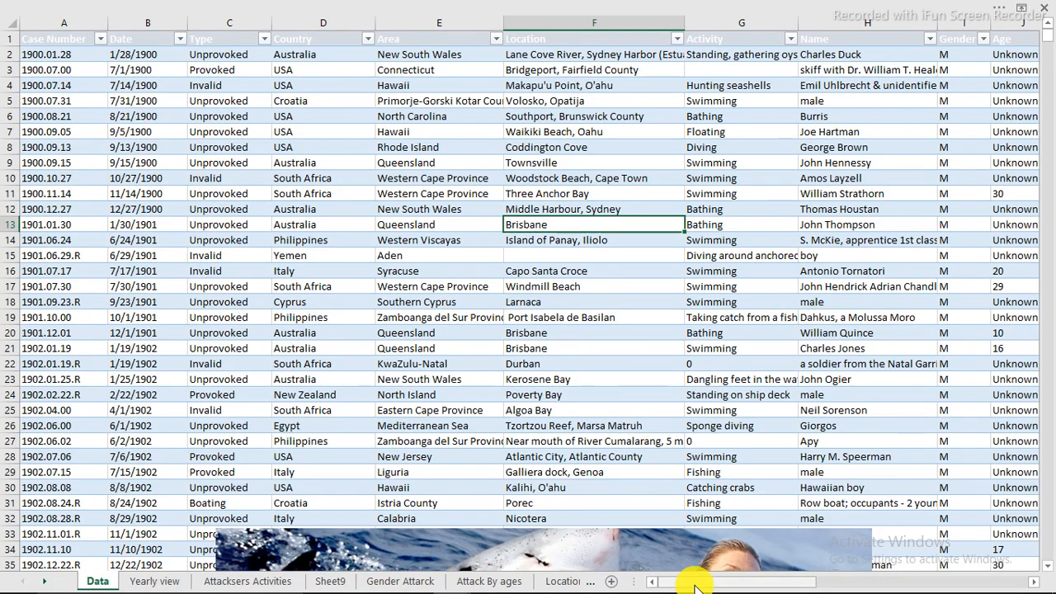
Copy the gender PivotTable from the Gender Attarck sheet to cell C6 of the Attack By ages sheet, and move the shark picture clear of it
left_click_drag(696, 586, 623, 586)
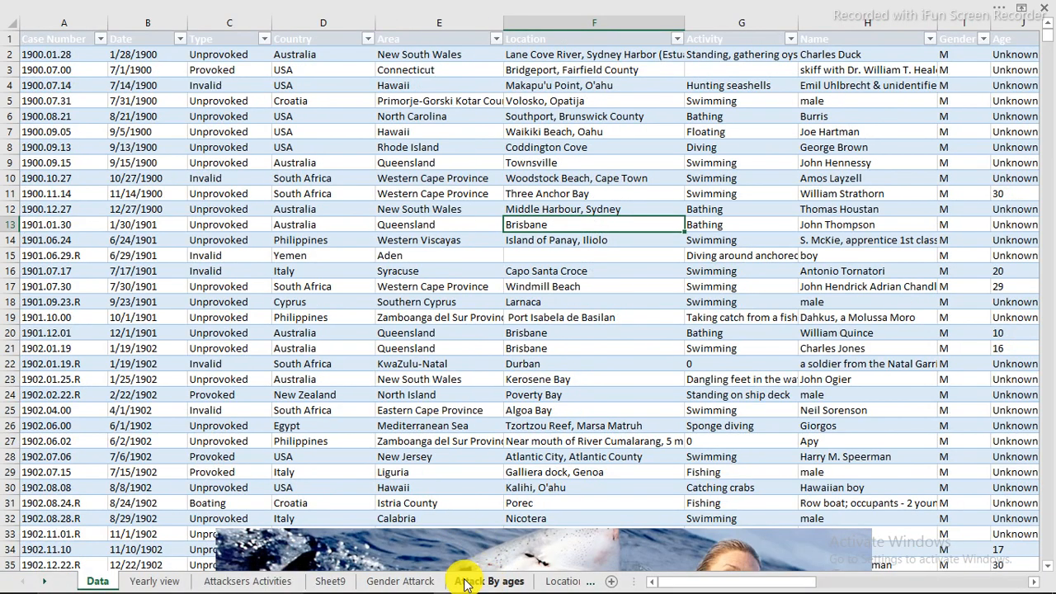
left_click(383, 582)
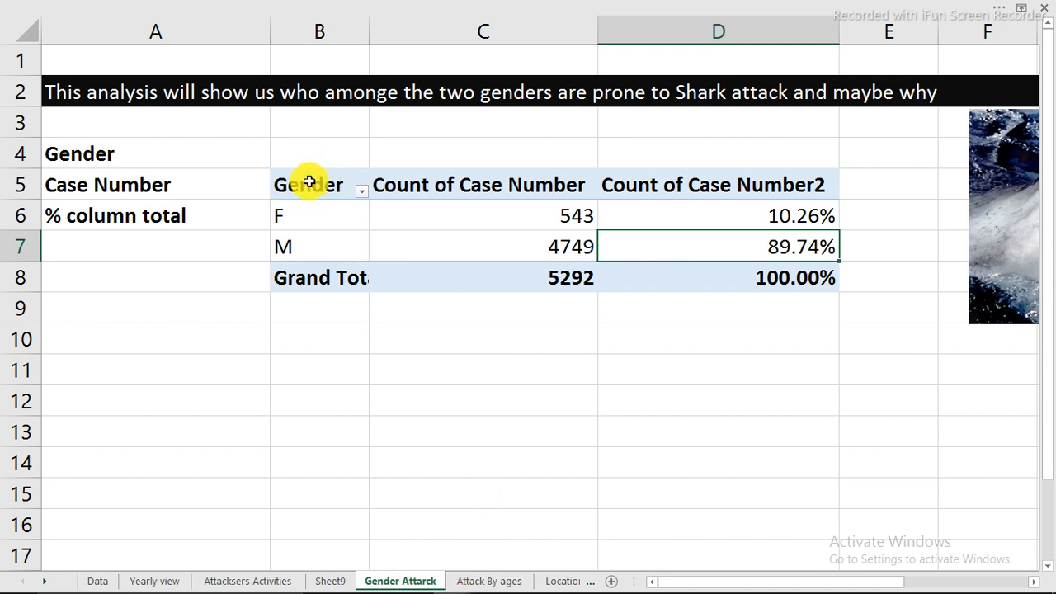
mouse_move(309, 181)
left_mouse_down()
mouse_move(666, 207)
mouse_move(733, 262)
left_mouse_up()
right_click(741, 254)
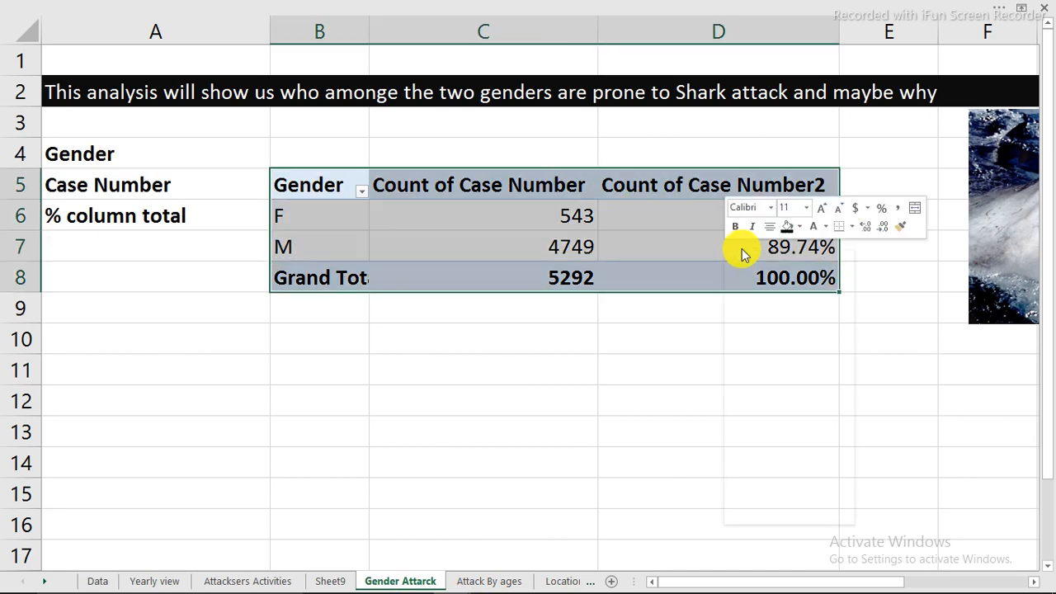
left_click(774, 264)
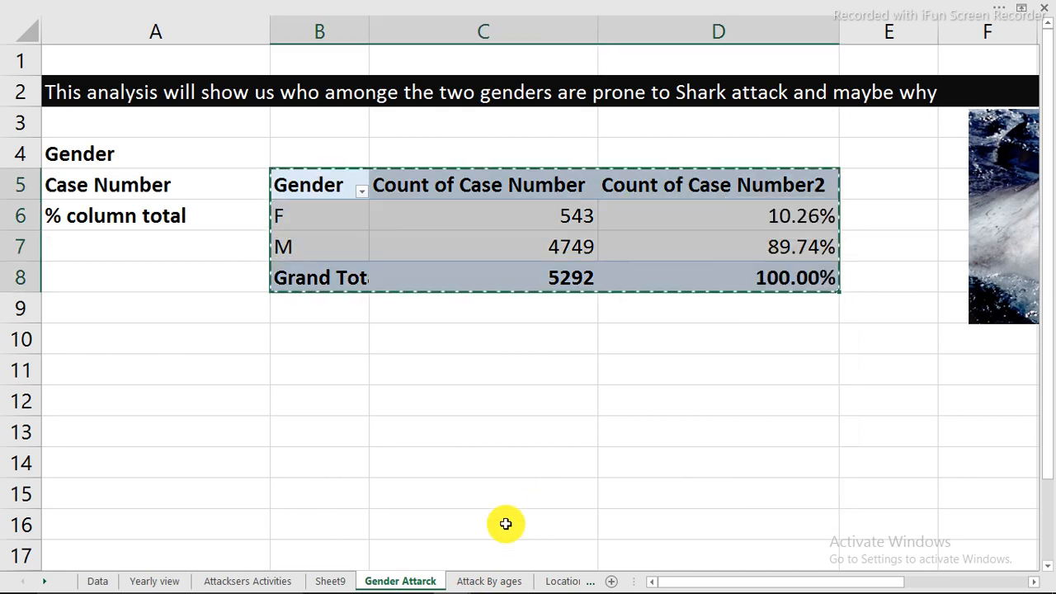
left_click(472, 580)
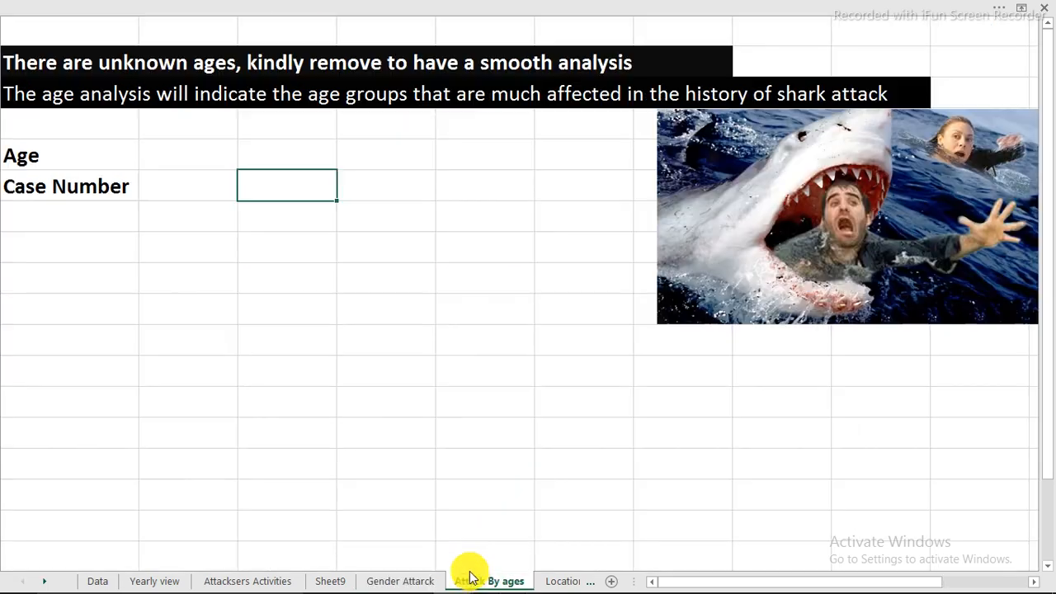
right_click(248, 185)
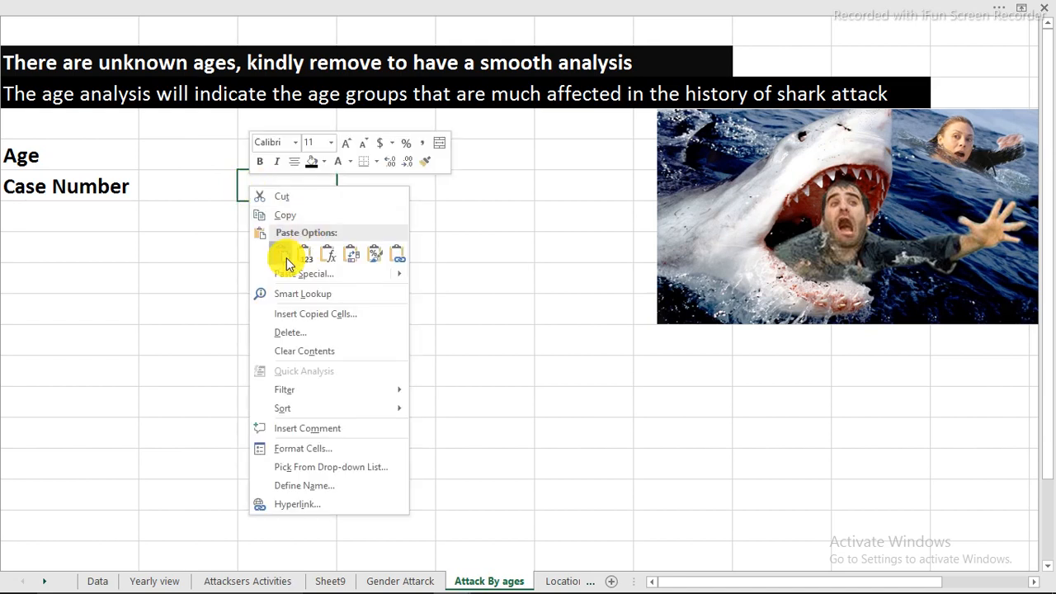
left_click(286, 258)
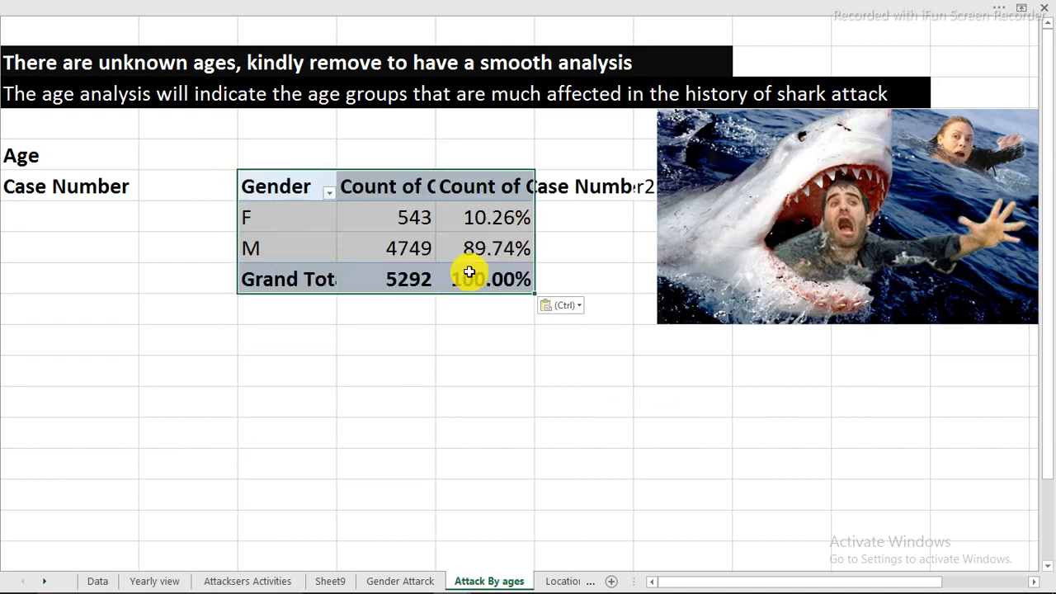
left_click_drag(768, 163, 969, 389)
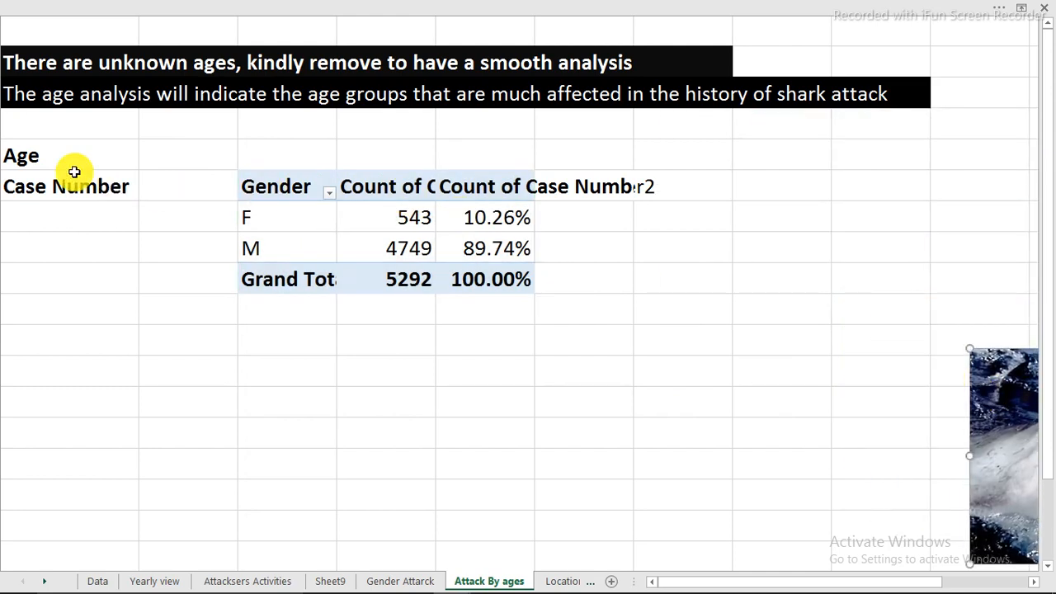
Replace Gender with Age in the pasted PivotTable's rows and remove the second Case Number count from its values
left_click(386, 229)
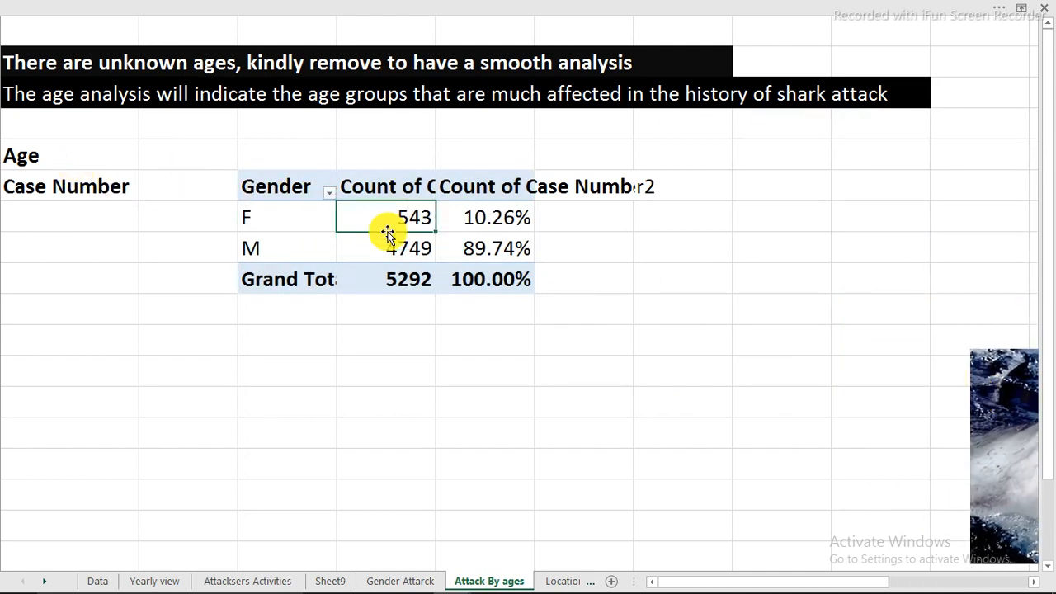
right_click(386, 222)
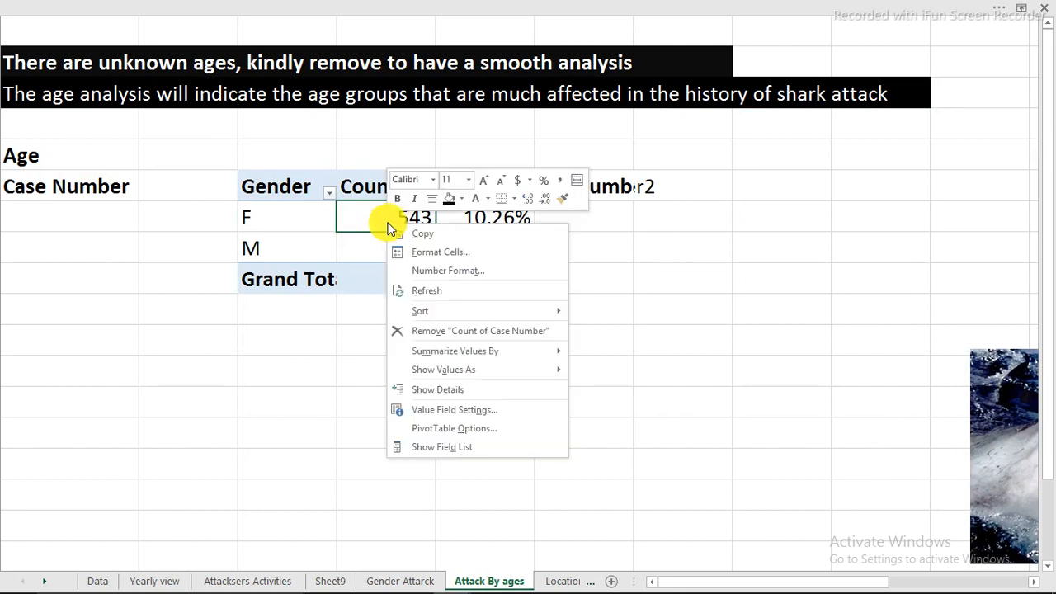
left_click(465, 448)
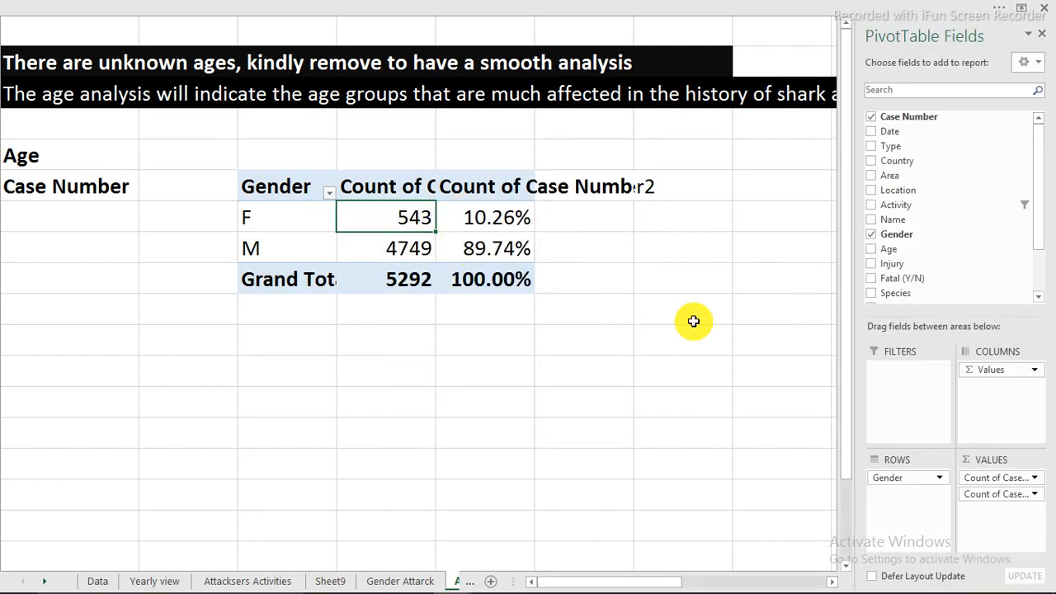
left_click_drag(895, 480, 675, 397)
left_click_drag(891, 249, 880, 479)
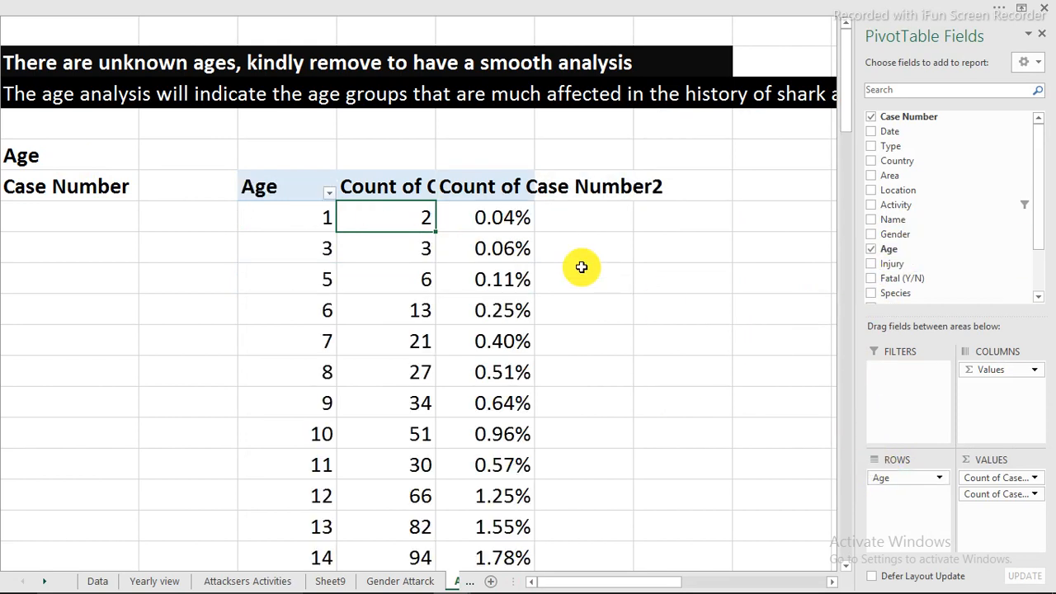
left_click(512, 224)
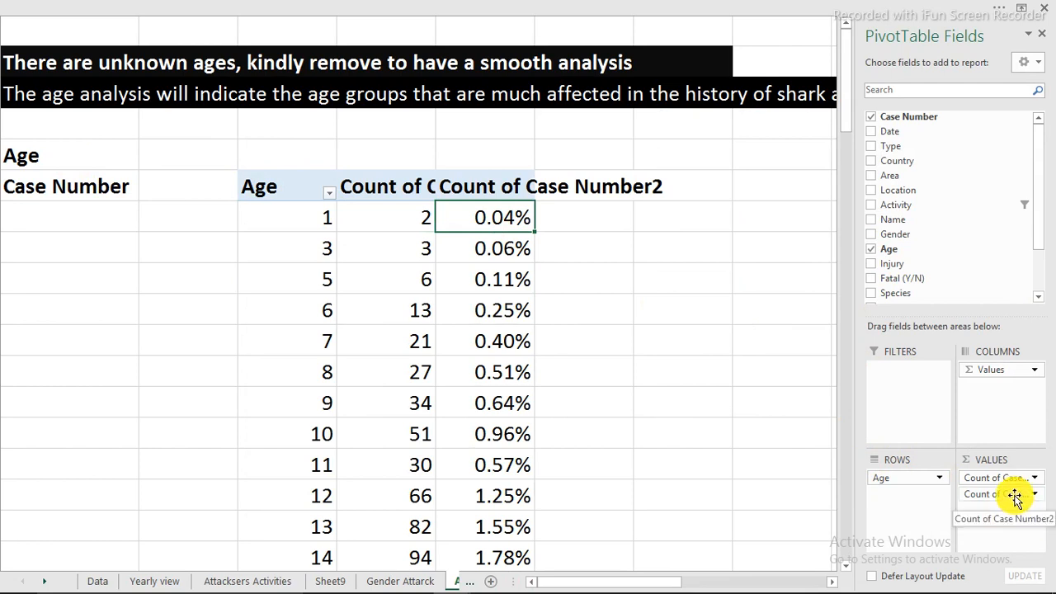
left_click_drag(1015, 499, 742, 382)
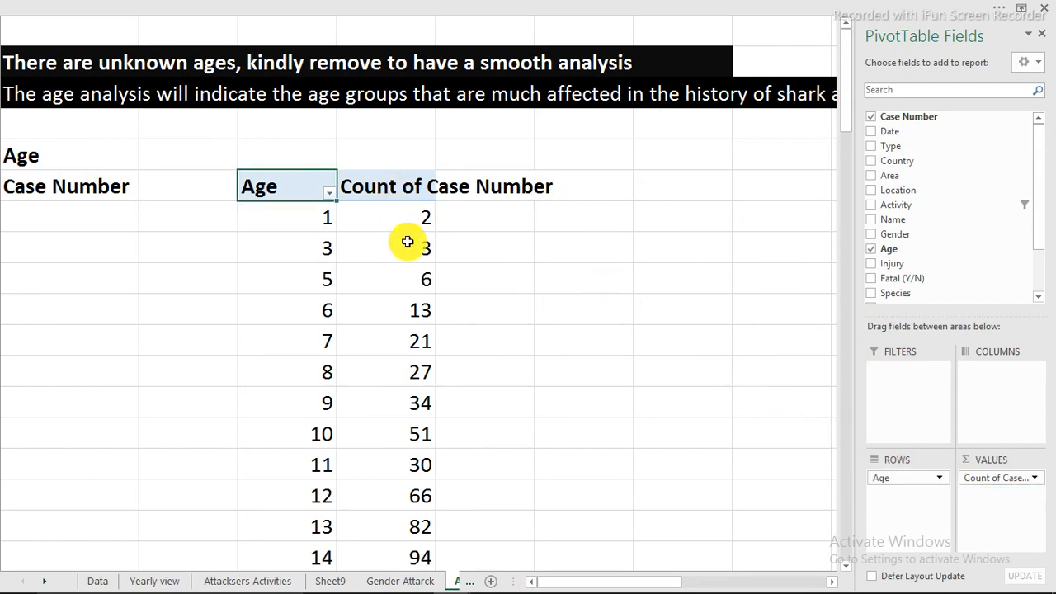
Show the row and column headings and autofit column D to its contents, closing the PivotTable field list
left_click(424, 18)
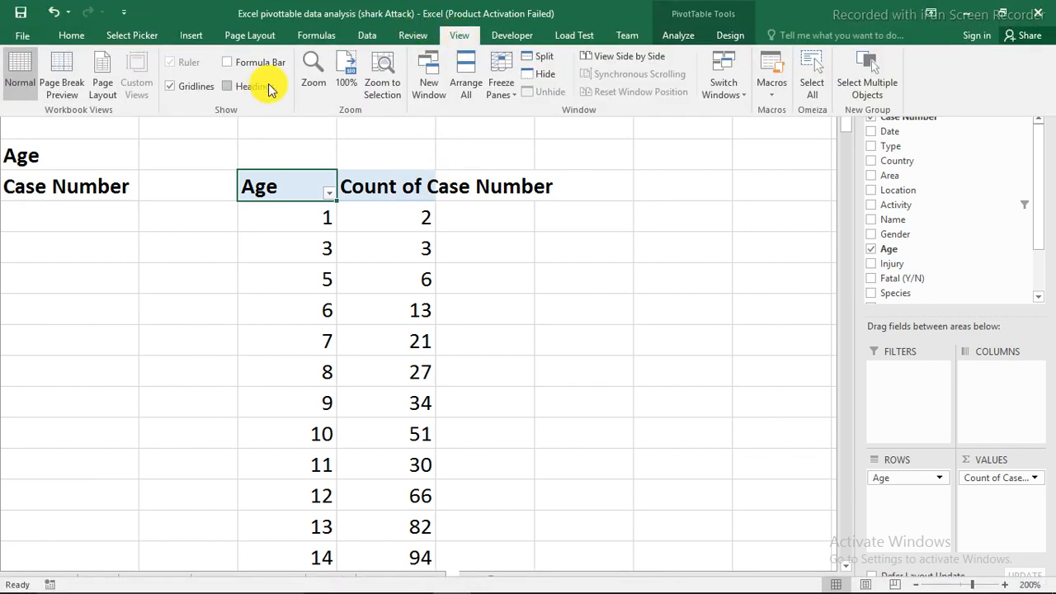
left_click(228, 85)
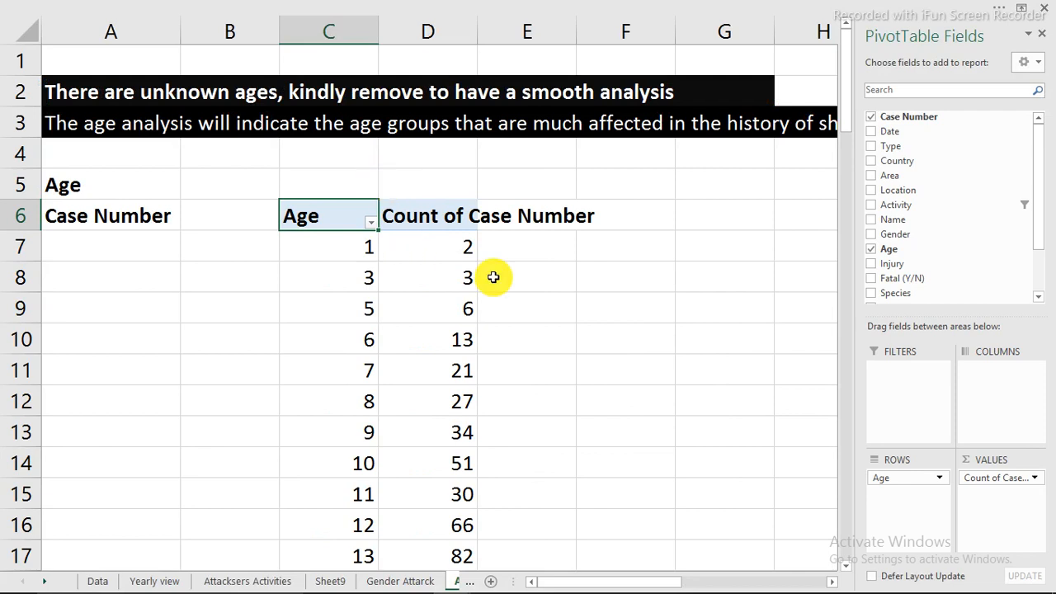
double_click(477, 37)
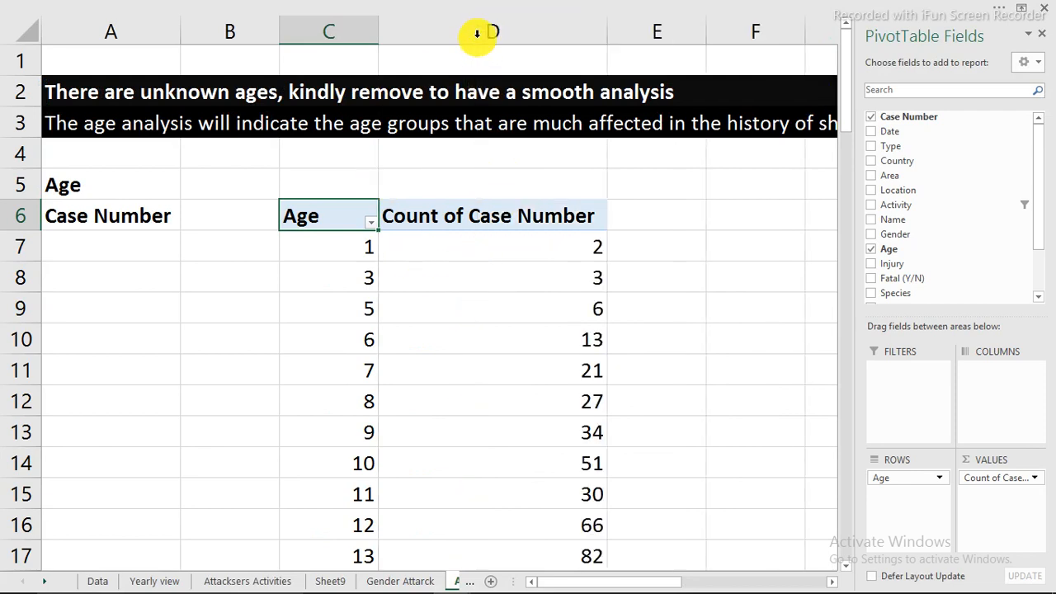
left_click(1044, 39)
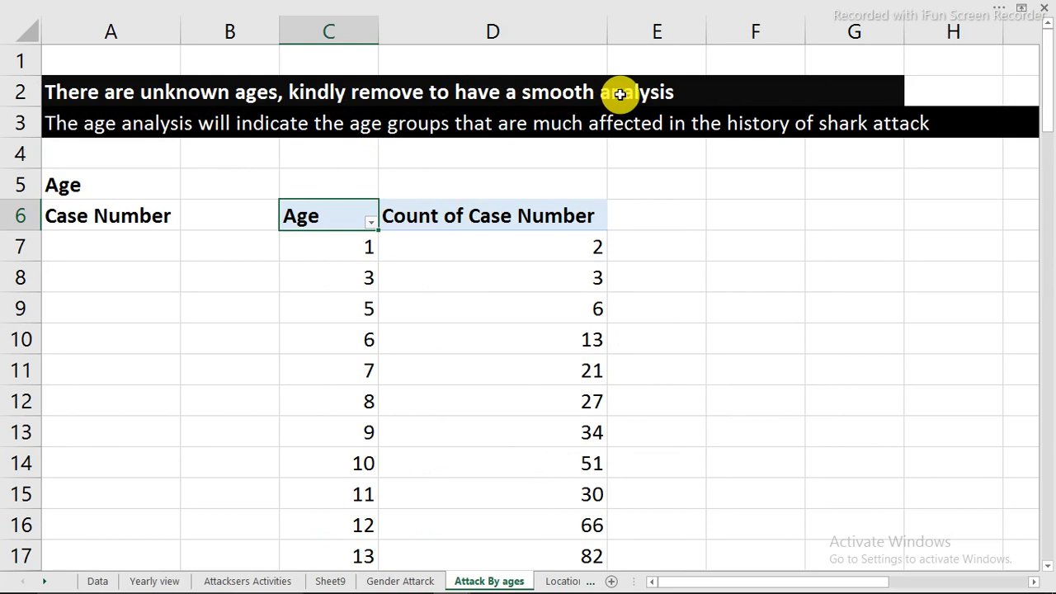
Filter the PivotTable's Age field to exclude Unknown
left_click(371, 223)
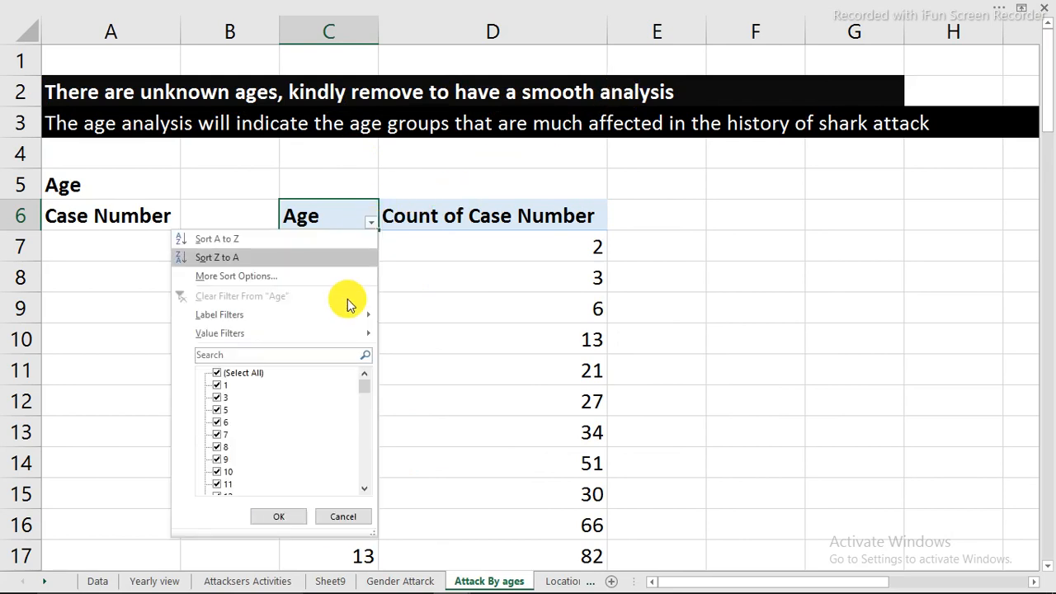
left_click_drag(363, 395, 366, 483)
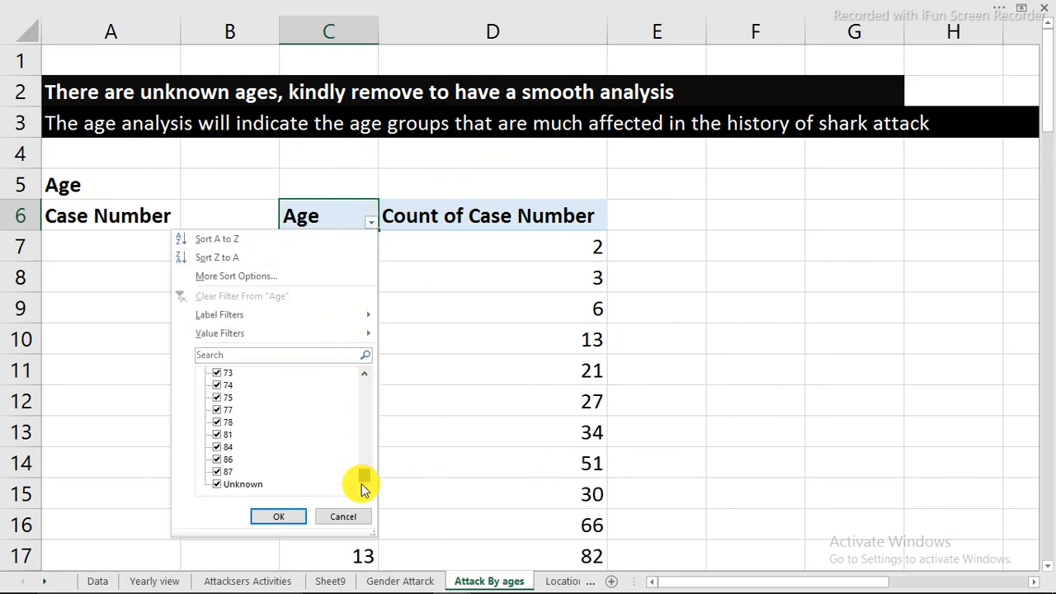
left_click(218, 484)
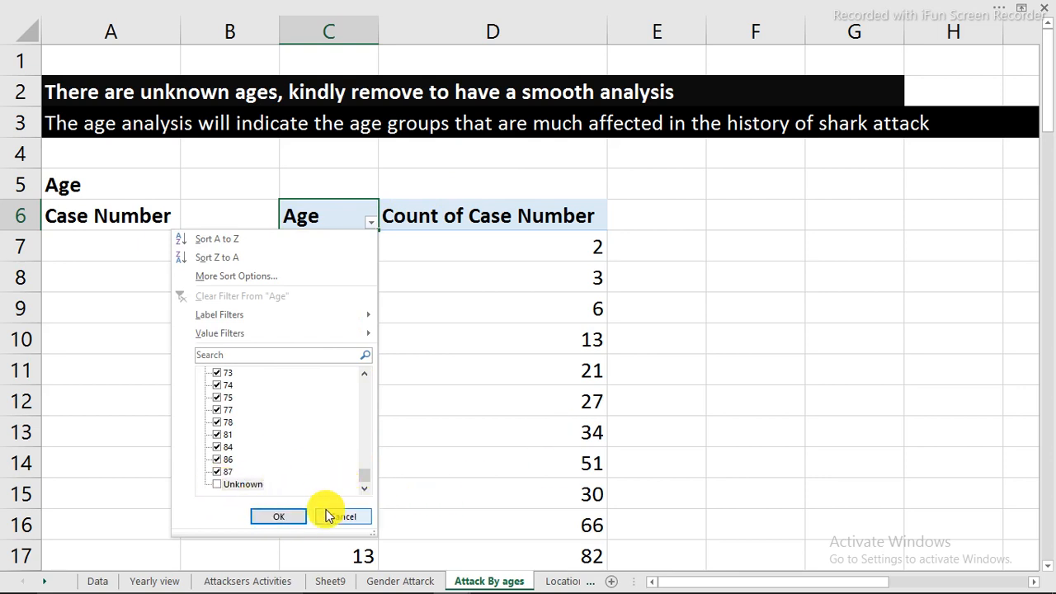
left_click(297, 518)
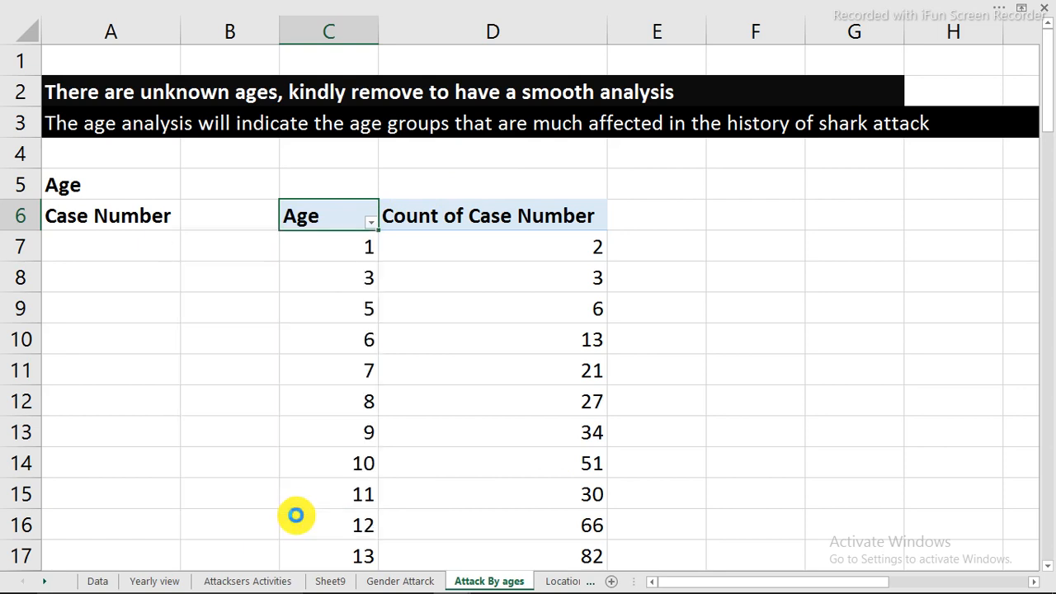
Insert a Clustered Column PivotChart of the case counts by age and widen it to span columns A to H
left_click(453, 314)
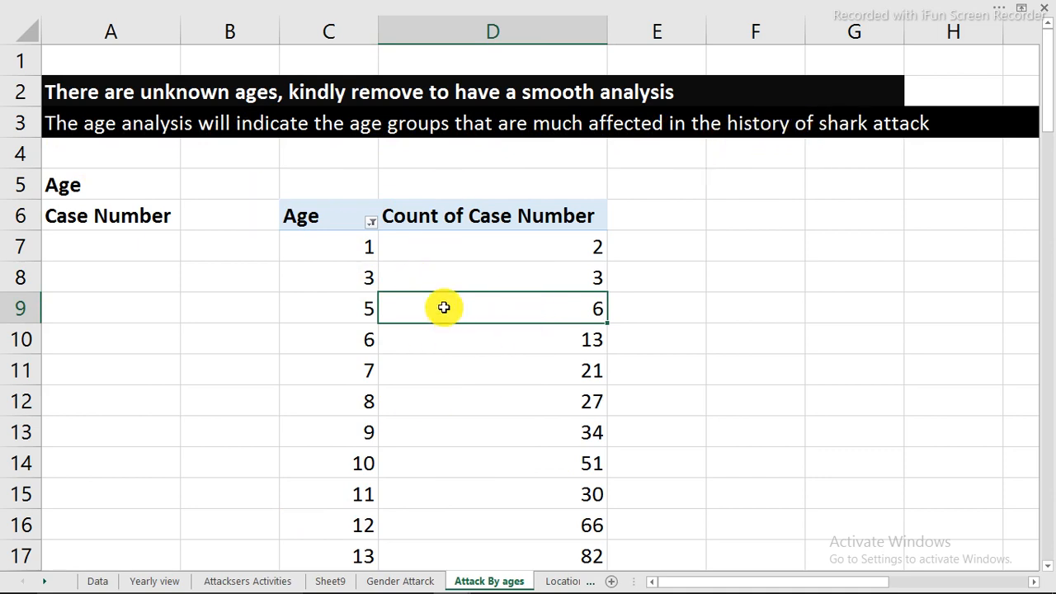
left_click(490, 12)
left_click(680, 35)
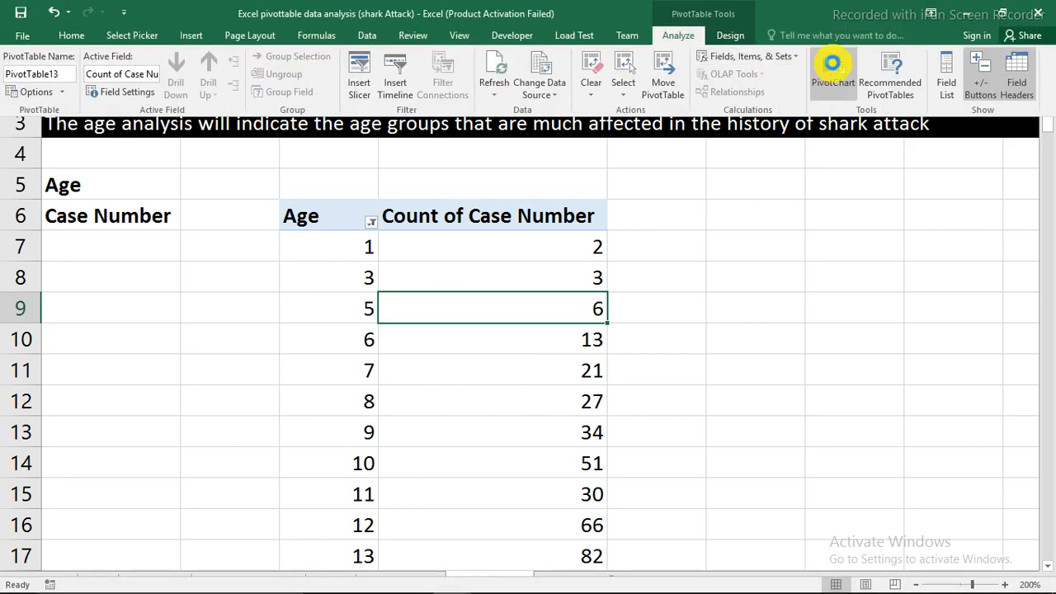
left_click(832, 63)
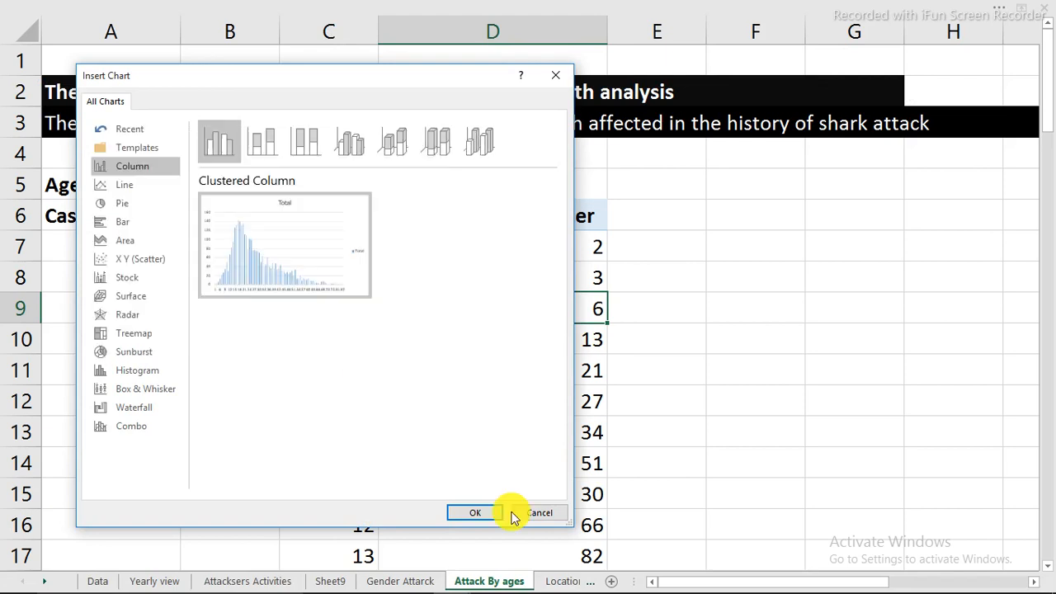
left_click(477, 513)
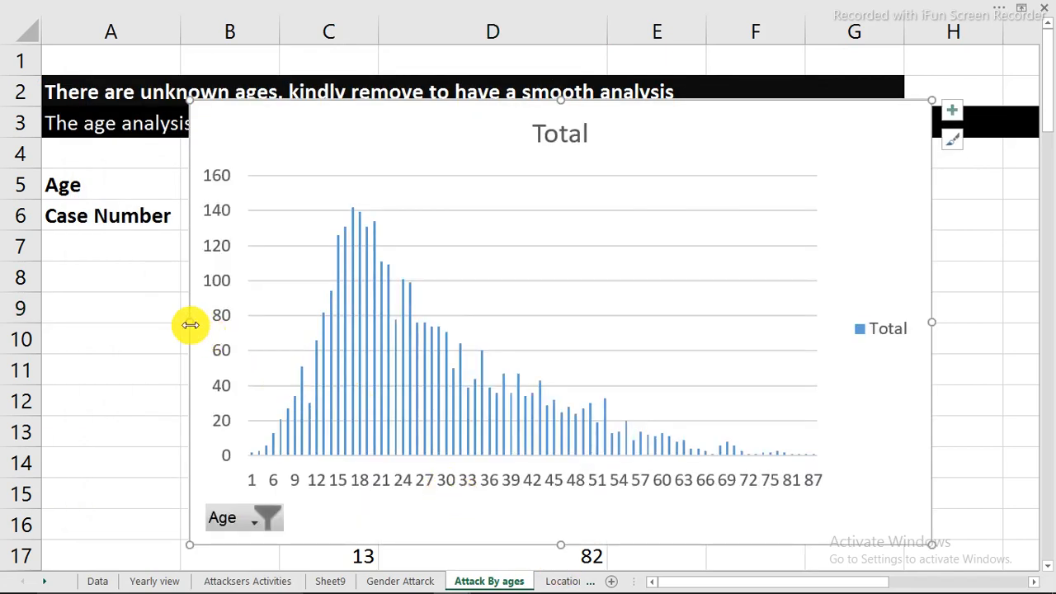
left_click_drag(191, 325, 68, 330)
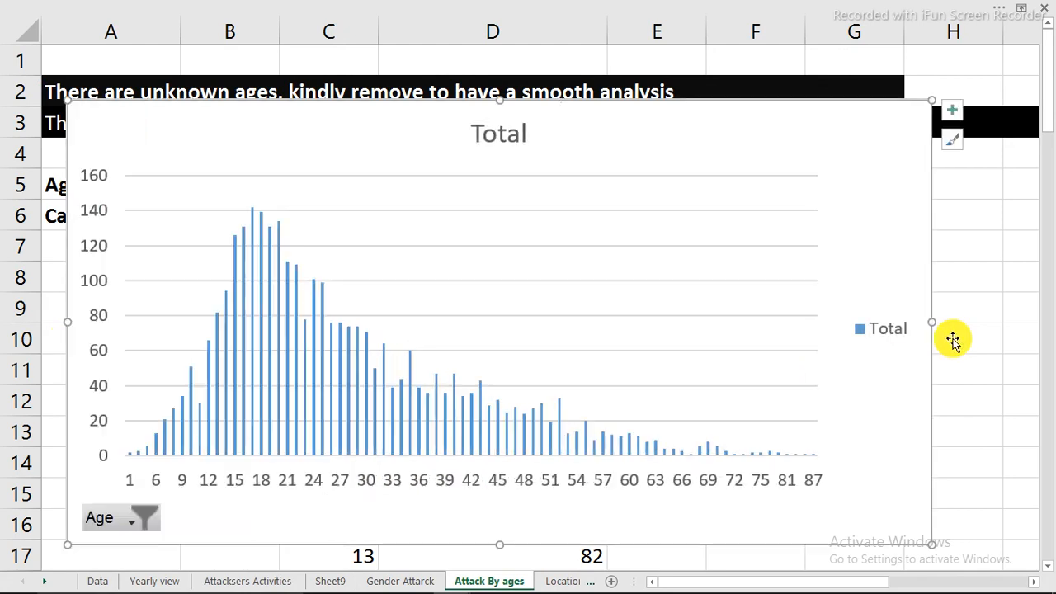
mouse_move(928, 325)
left_mouse_down()
mouse_move(1007, 323)
mouse_move(915, 331)
left_mouse_up()
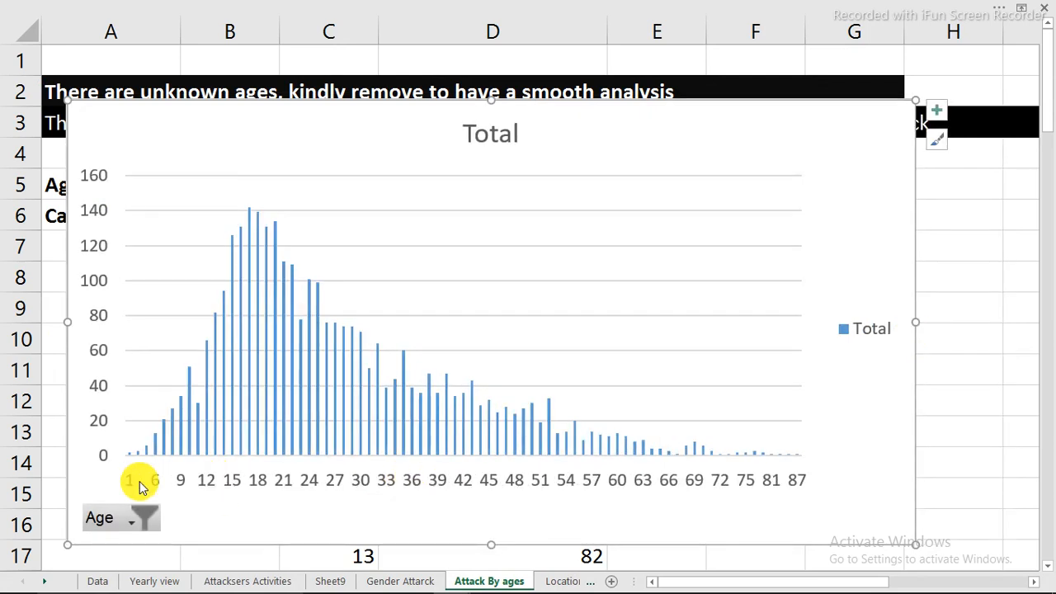
Hide all field buttons on the age chart and delete its Total title and legend
right_click(115, 517)
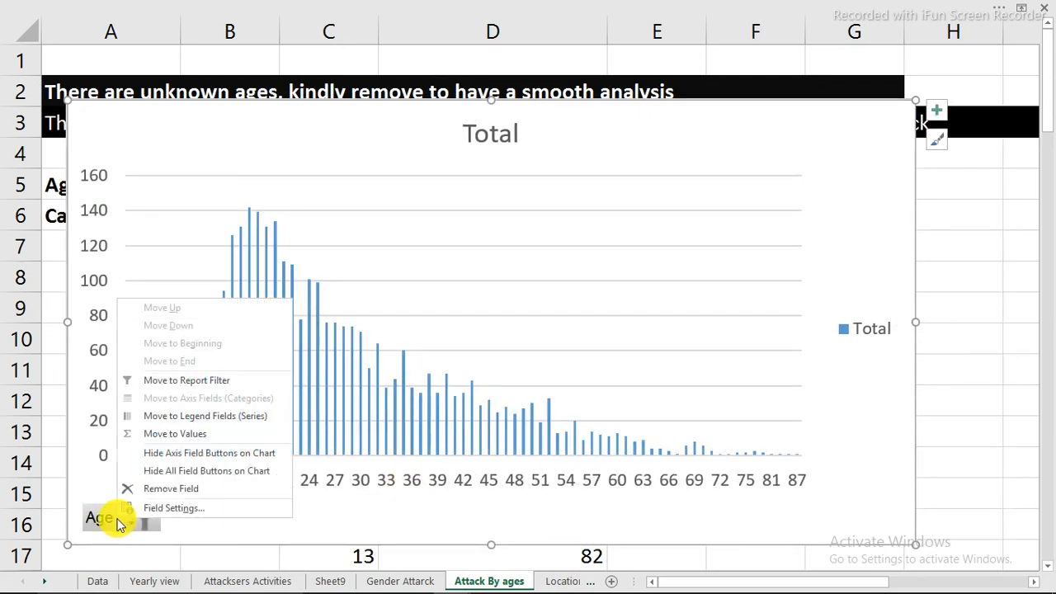
left_click(155, 472)
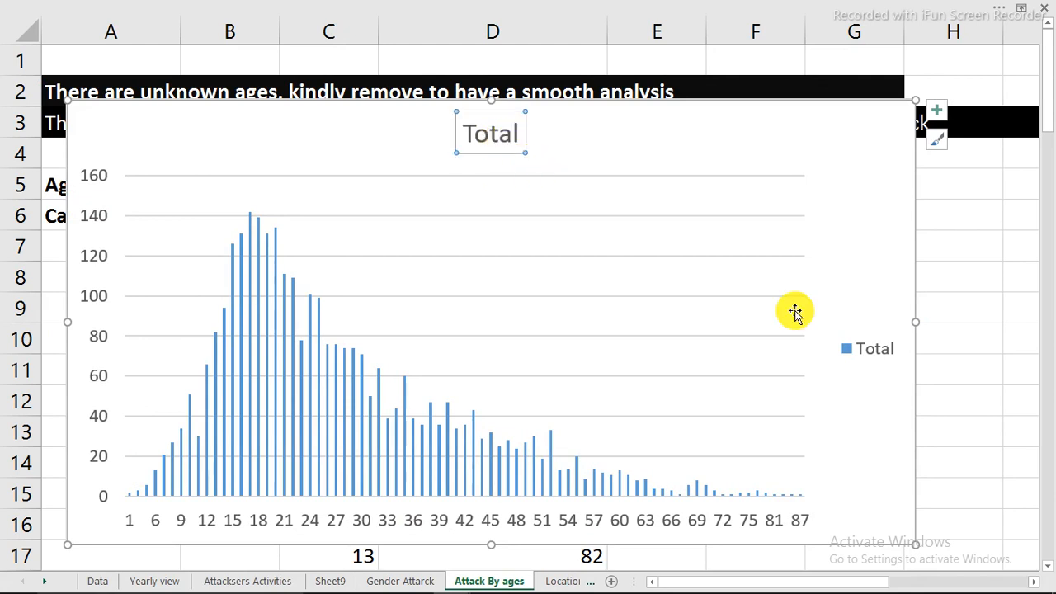
key("Delete")
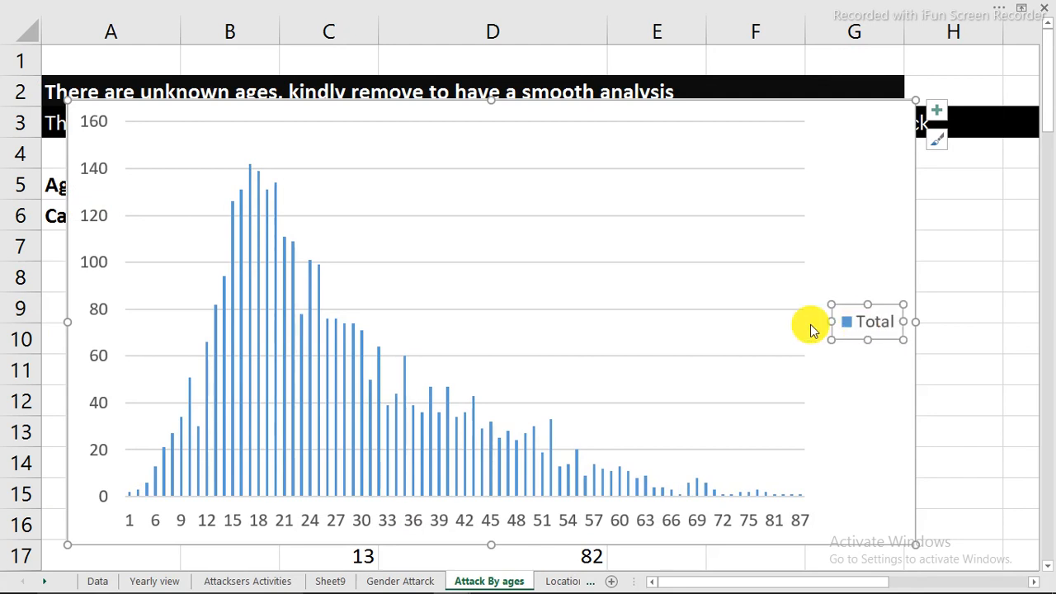
key("Delete")
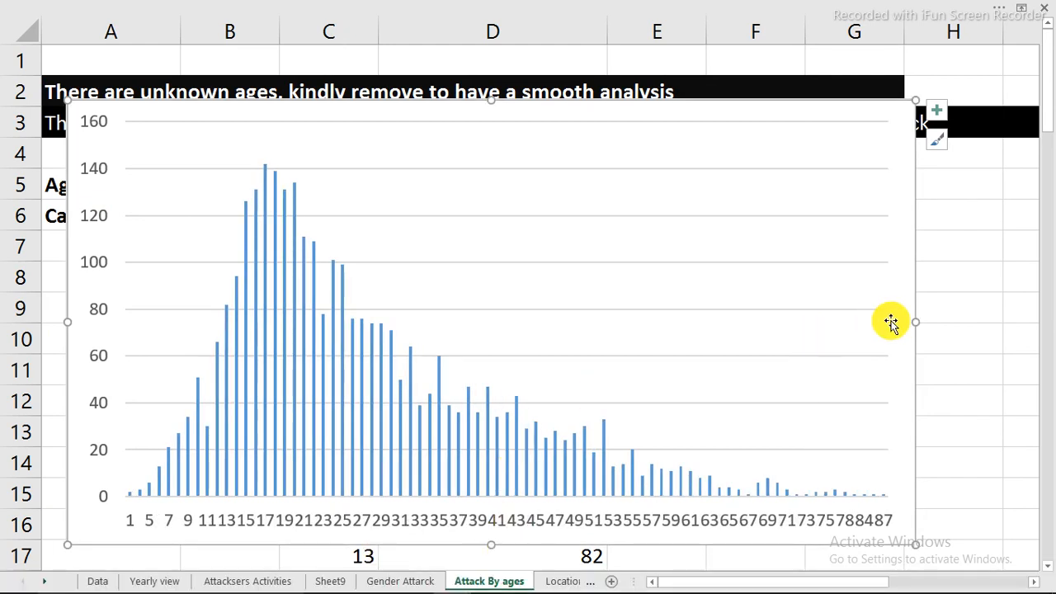
Narrow the age chart to end in column G and move it up to span about rows 1 to 15
left_click_drag(914, 322, 839, 318)
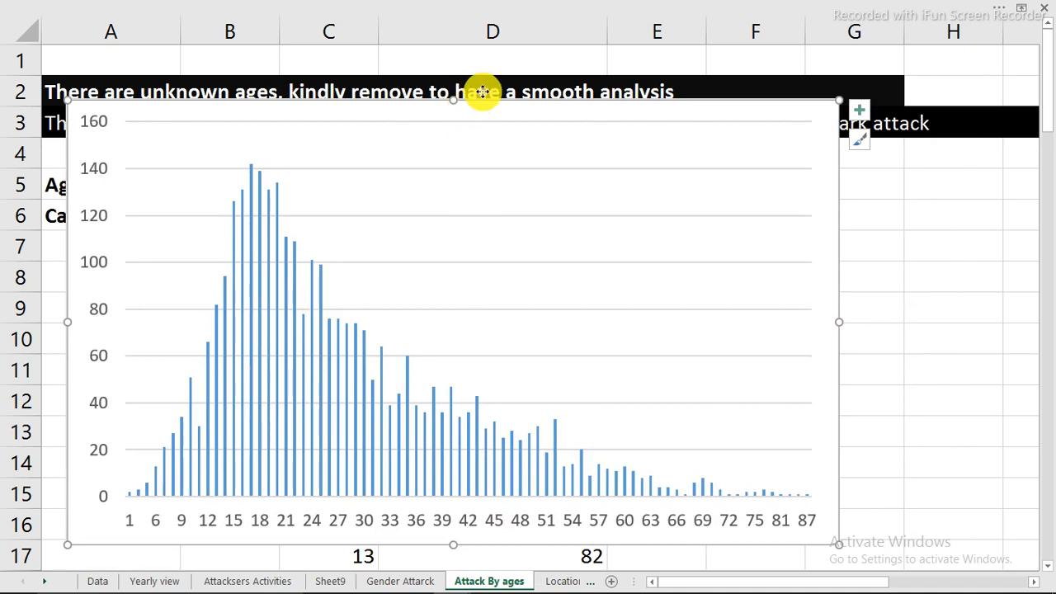
left_click_drag(475, 92, 490, 57)
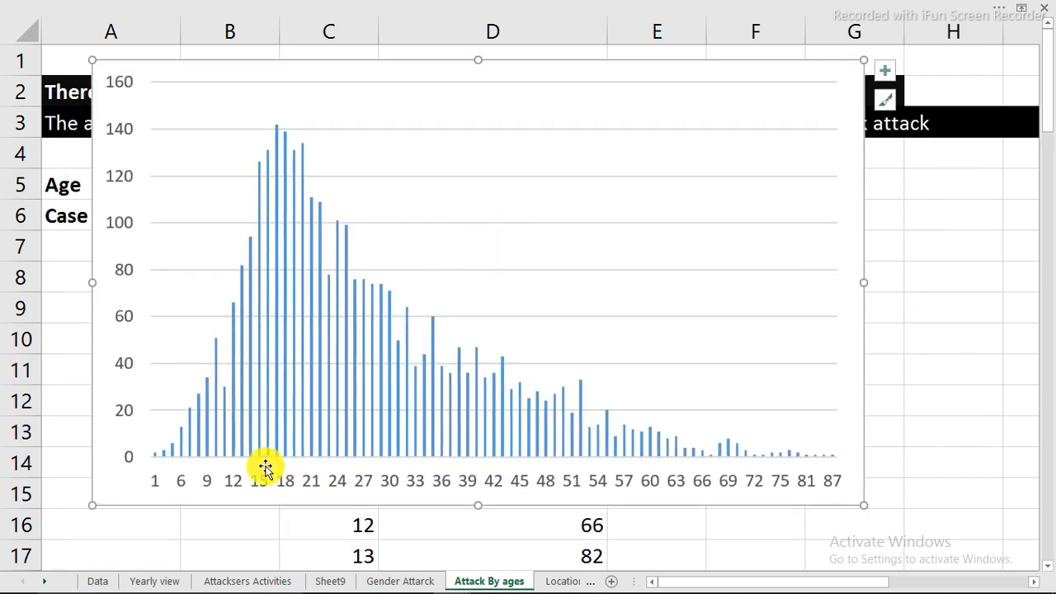
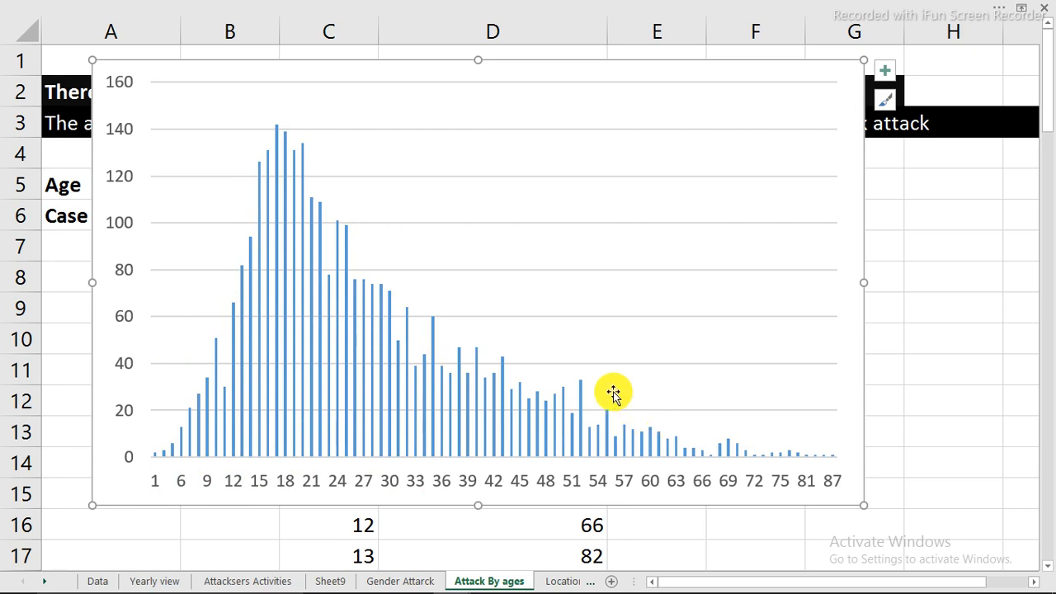
left_click(882, 72)
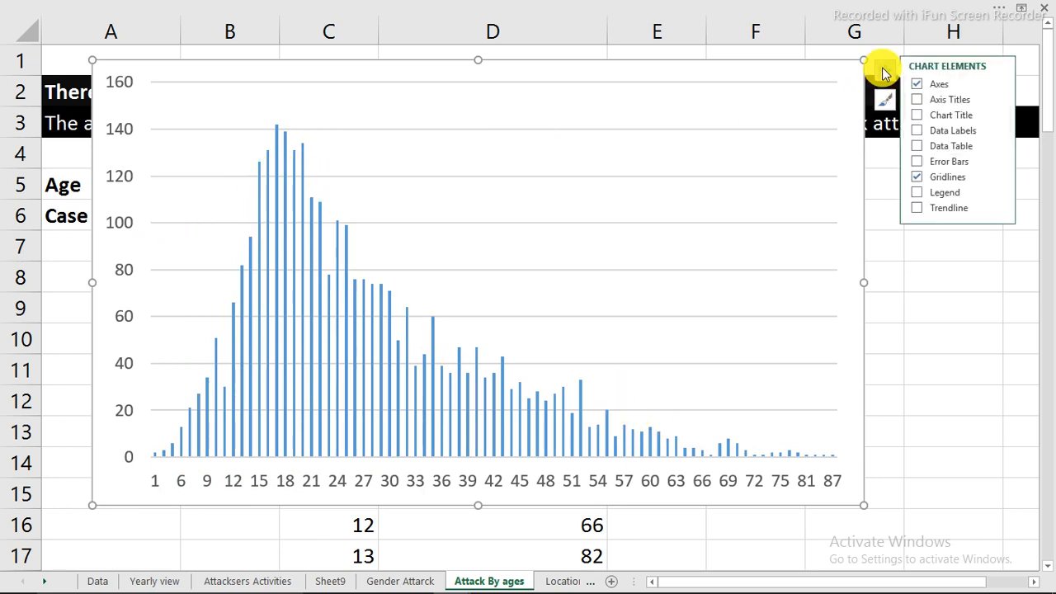
left_click(930, 151)
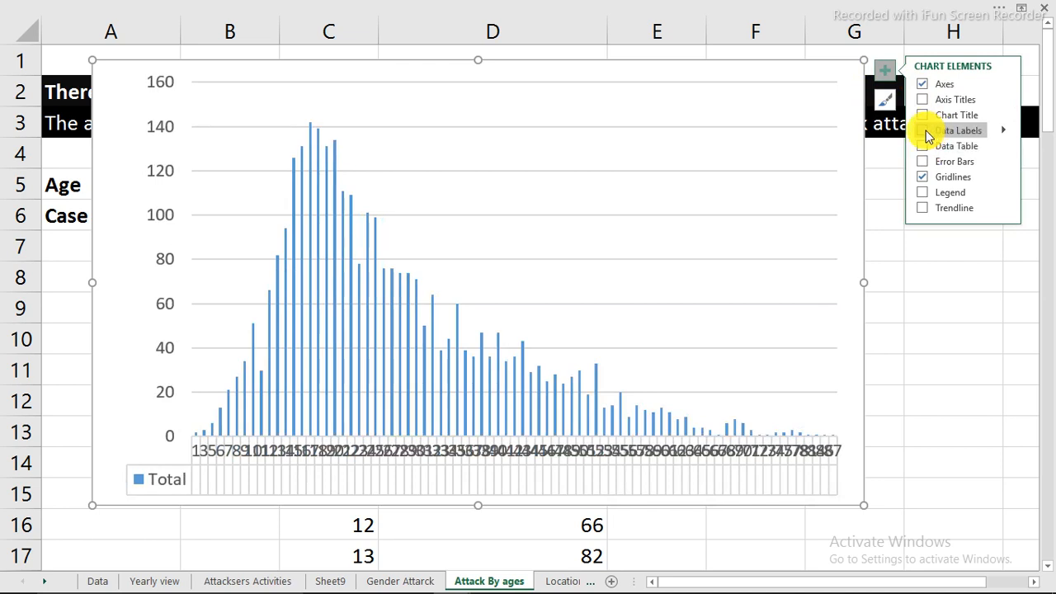
left_click(924, 132)
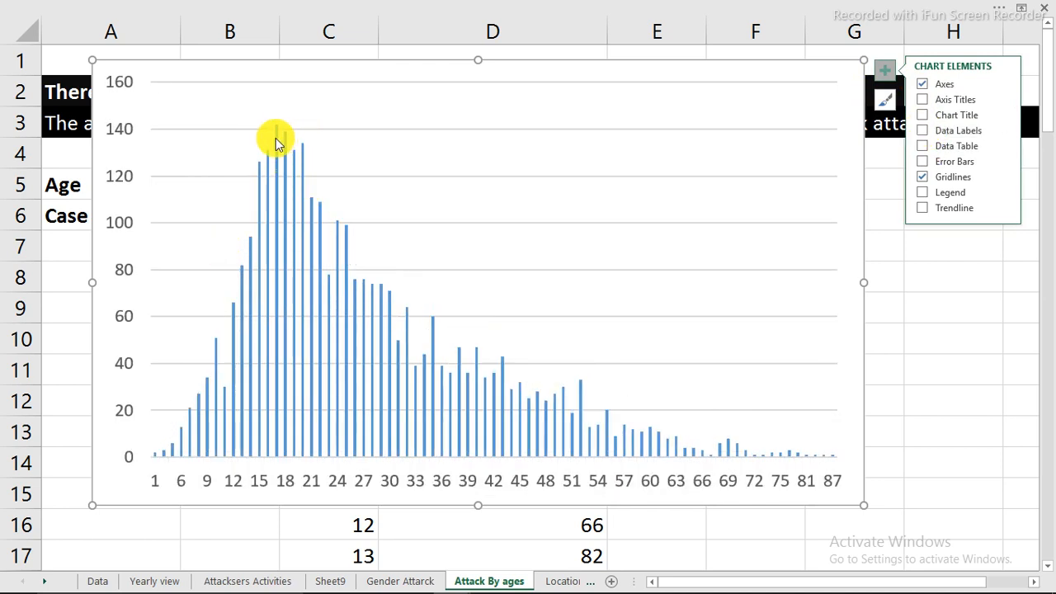
Move the age chart down by about one row, so it ends around row 16
mouse_move(277, 143)
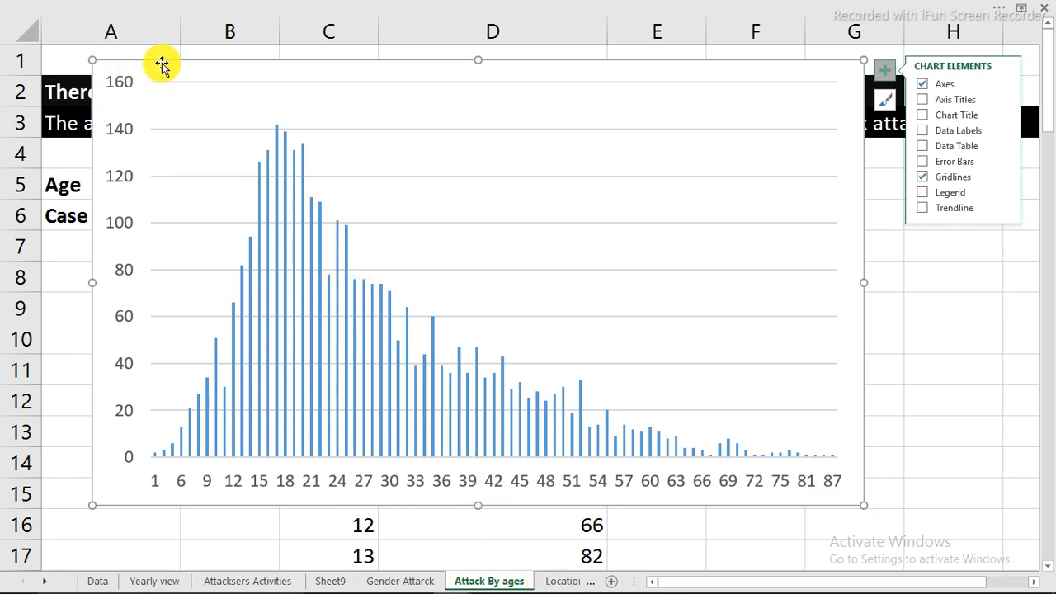
left_click_drag(163, 62, 176, 95)
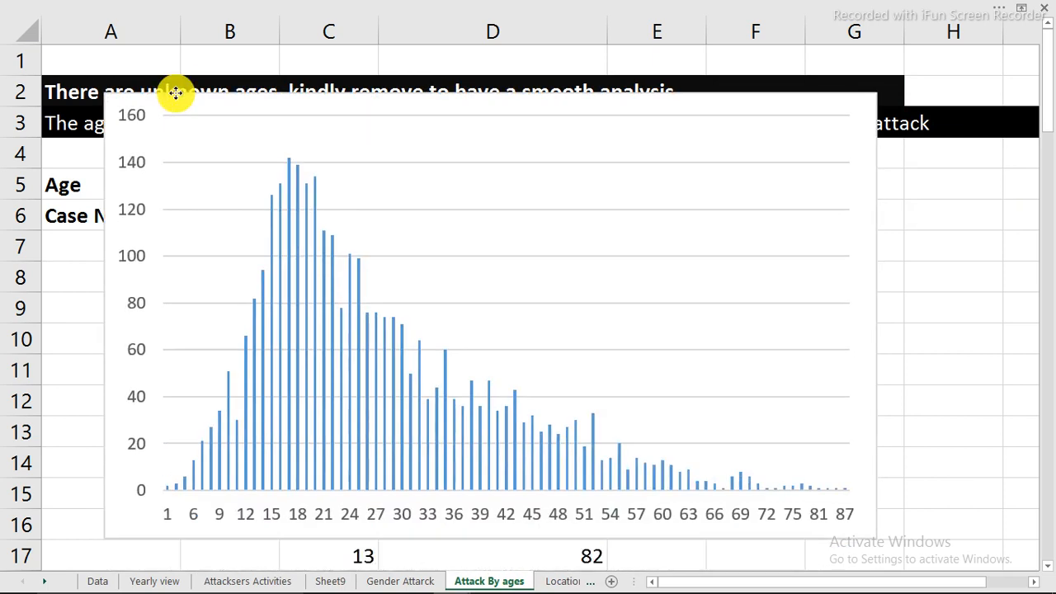
Copy the gender PivotTable from the Gender Attarck sheet and paste it beside the Location label on the Location Affected sheet
left_click(378, 581)
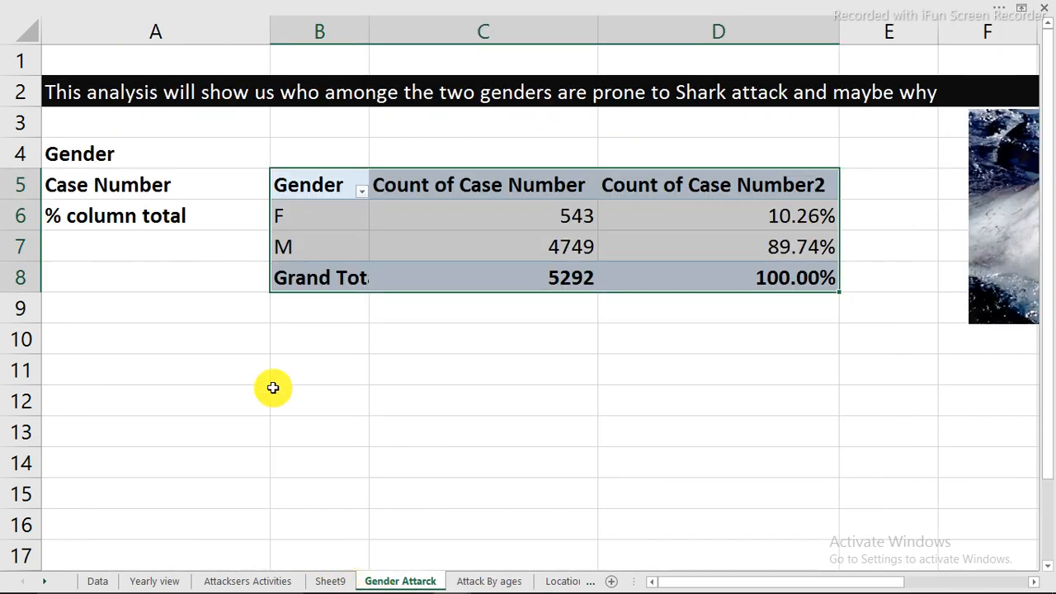
right_click(295, 216)
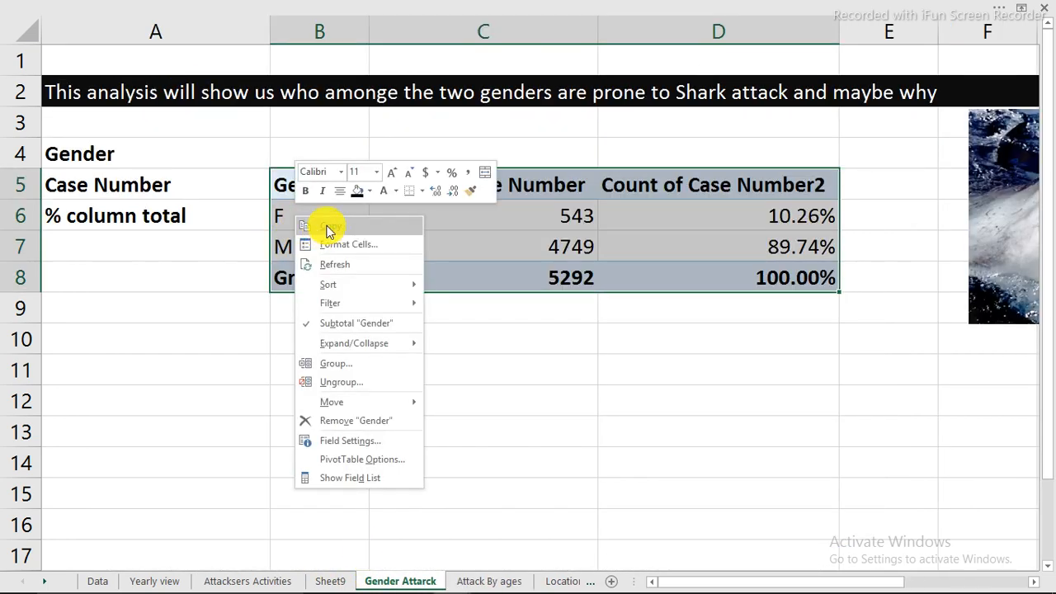
left_click(327, 229)
left_click(561, 581)
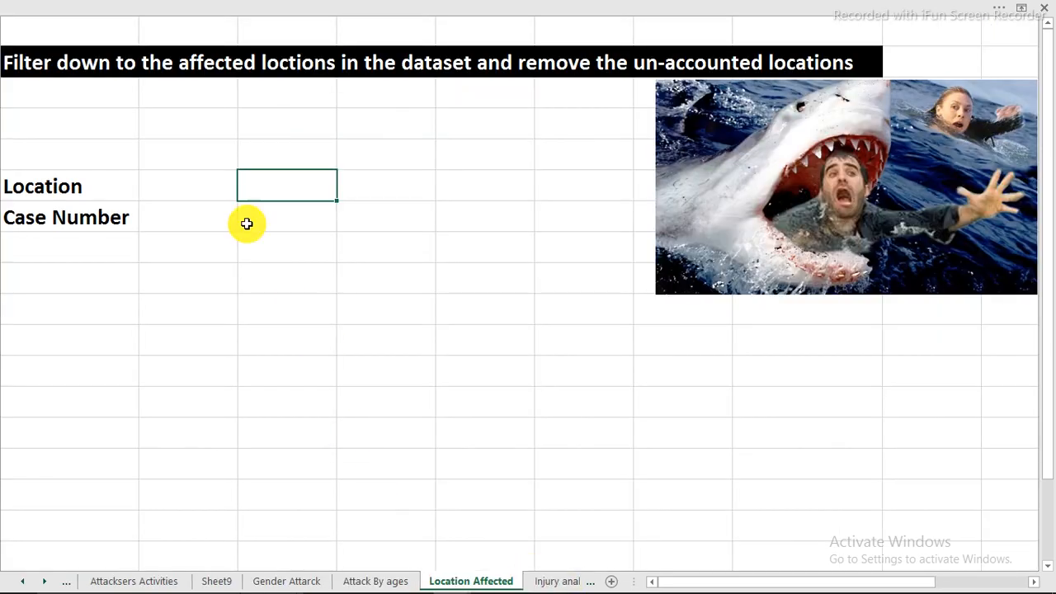
right_click(254, 184)
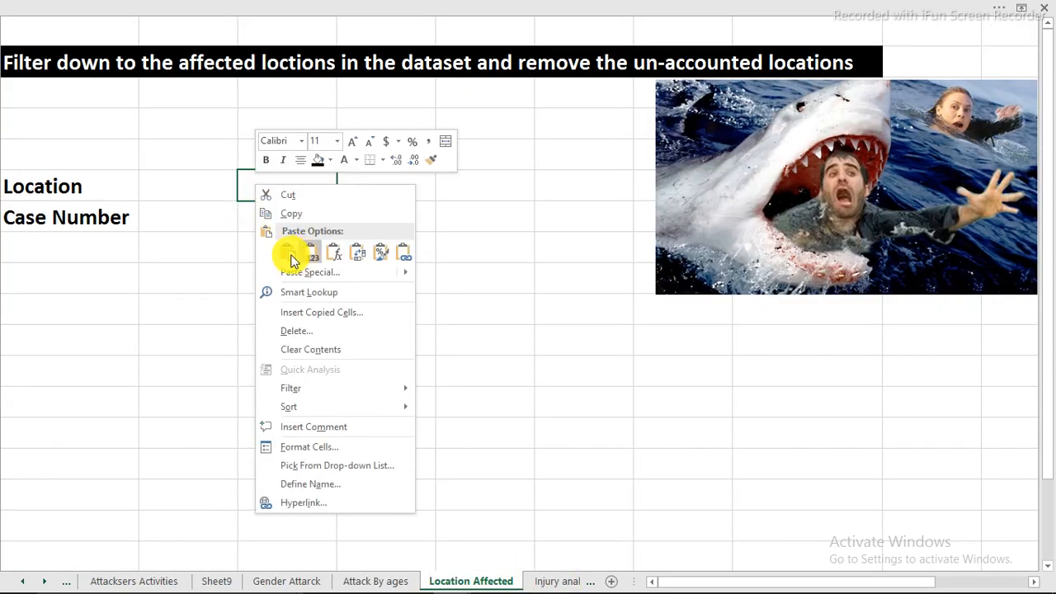
left_click(290, 257)
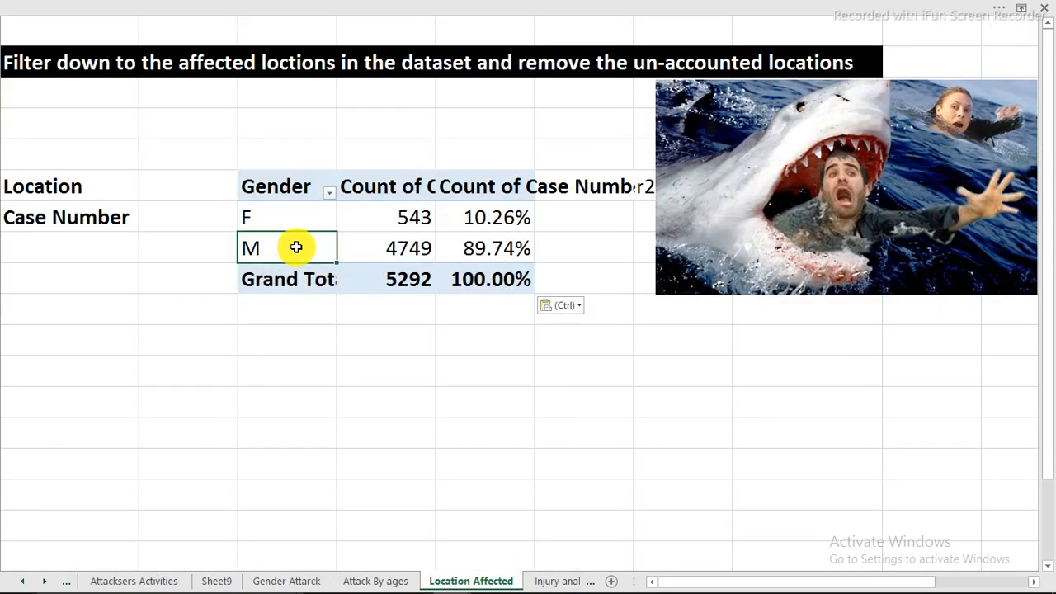
Replace Gender with Location as the row field of the pasted PivotTable
right_click(296, 247)
left_click(346, 507)
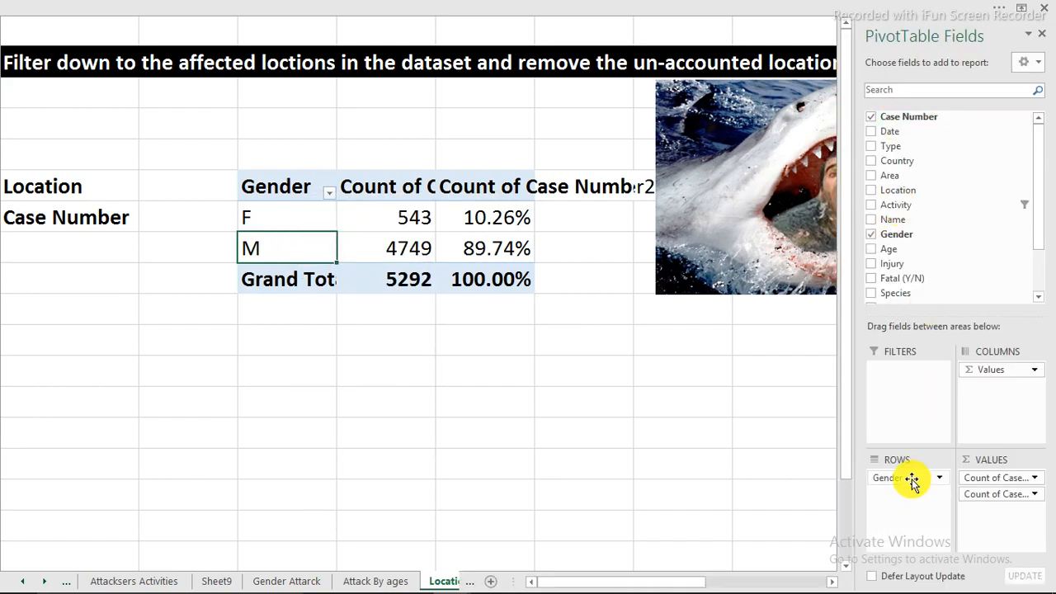
left_click_drag(912, 480, 747, 322)
left_click_drag(899, 190, 896, 496)
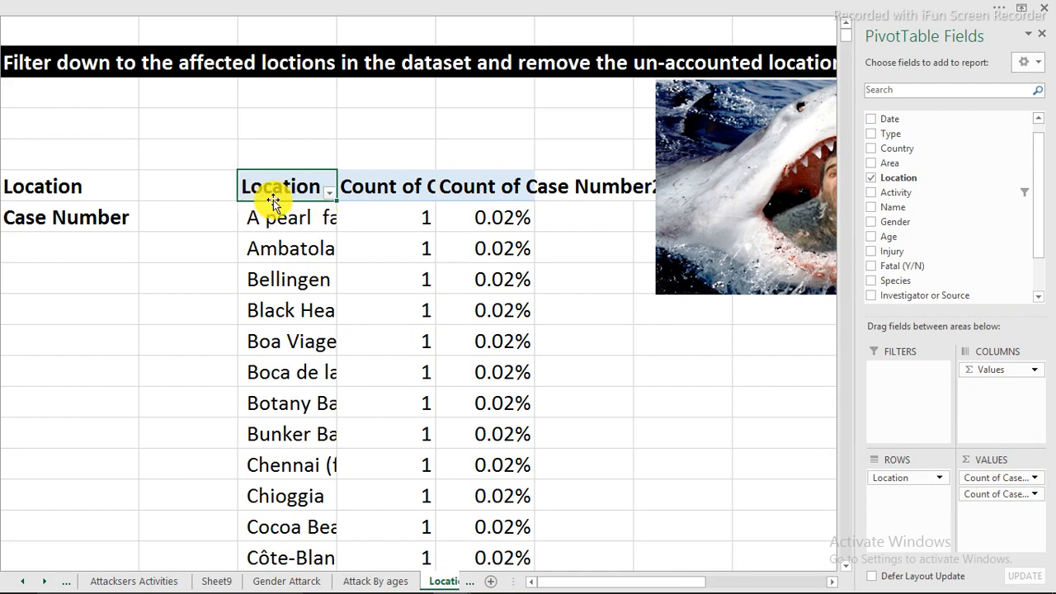
Sort the PivotTable's locations in descending order by Count of Case Number and close the field list
left_click(303, 219)
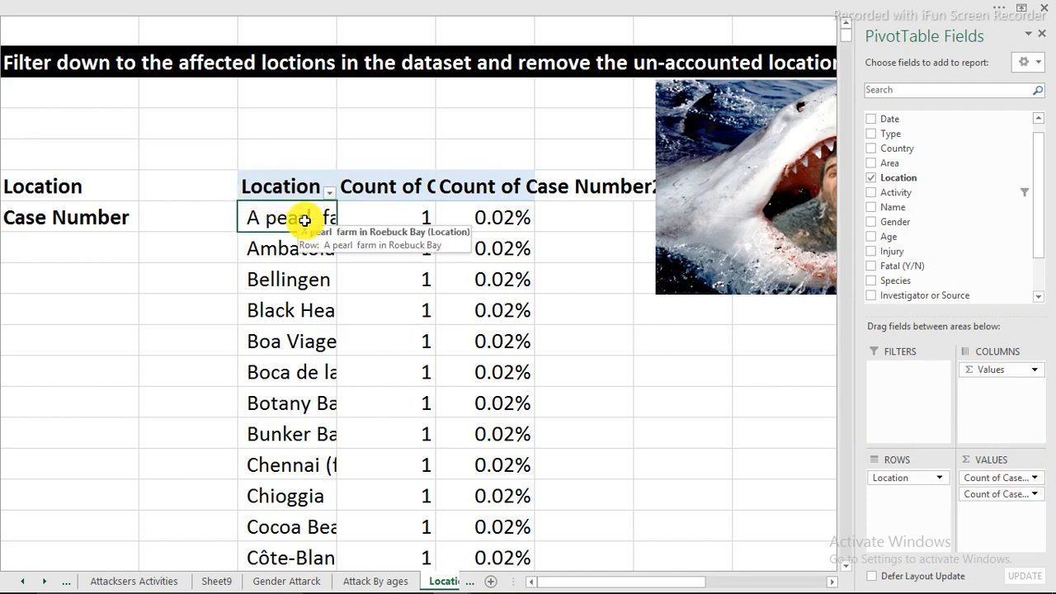
right_click(302, 219)
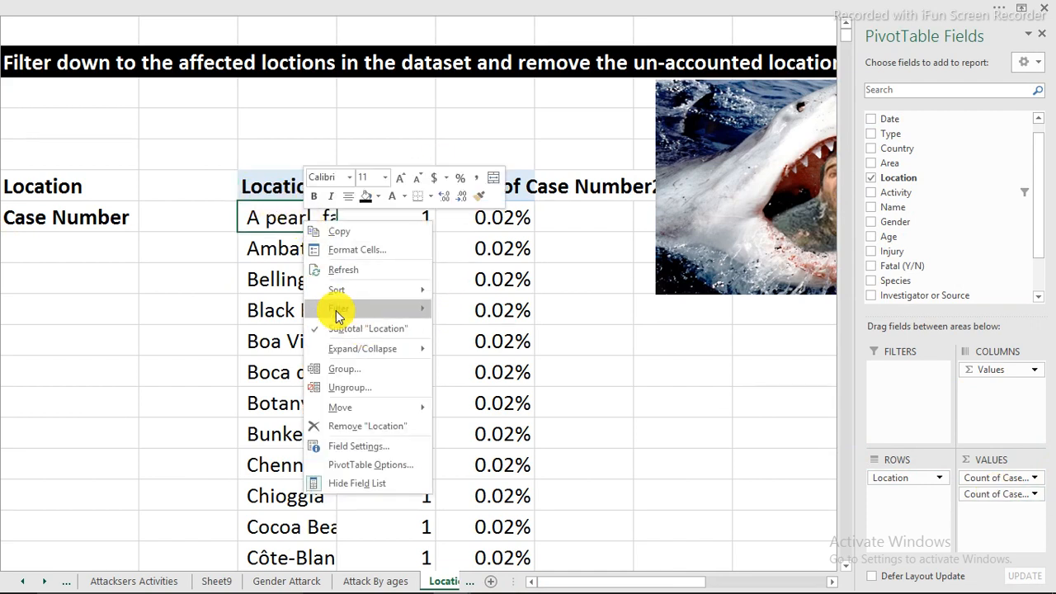
mouse_move(405, 293)
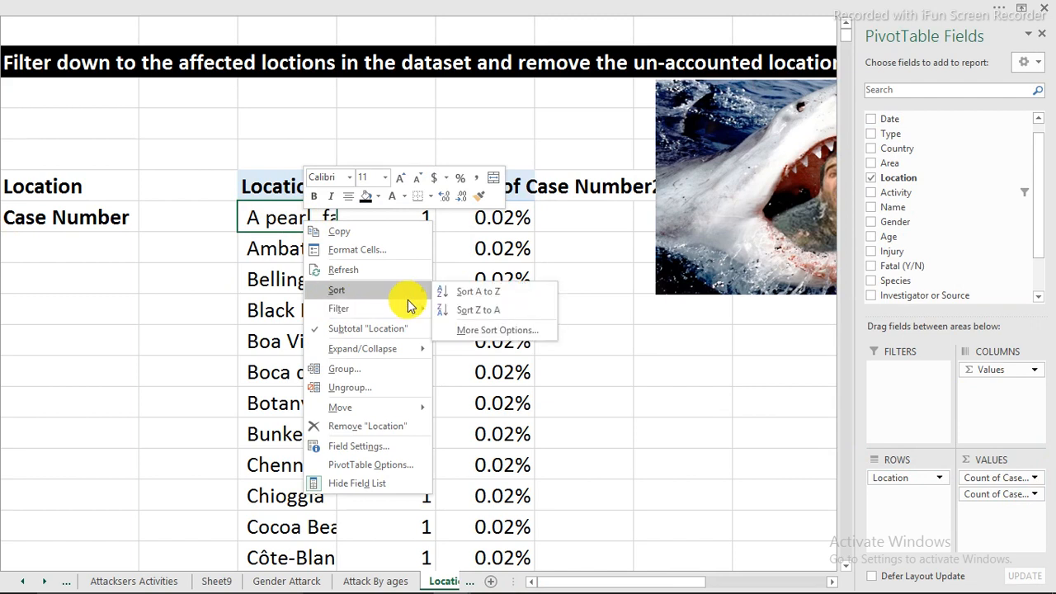
left_click(469, 332)
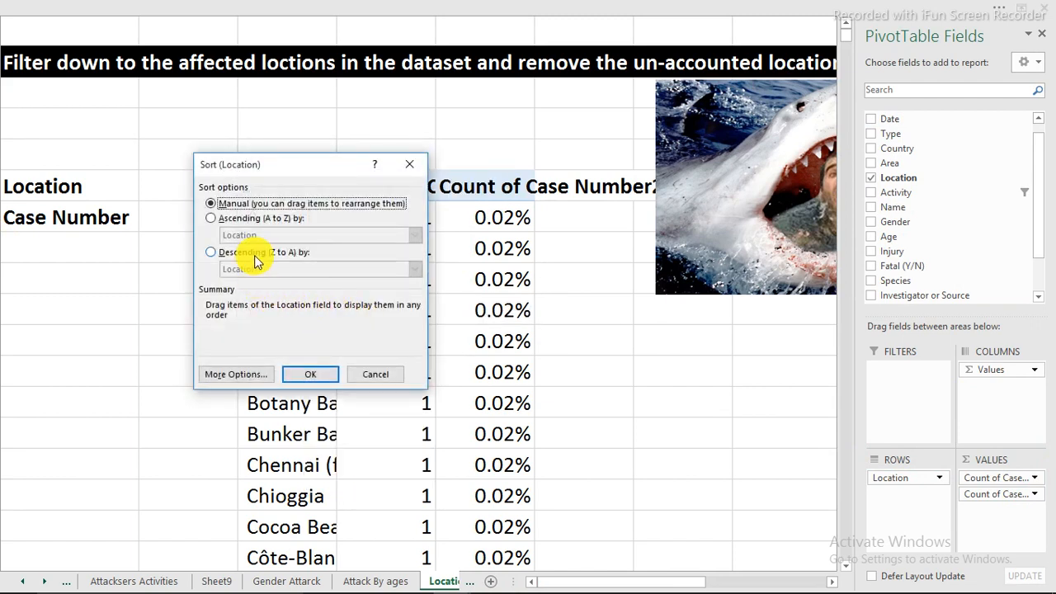
left_click(224, 254)
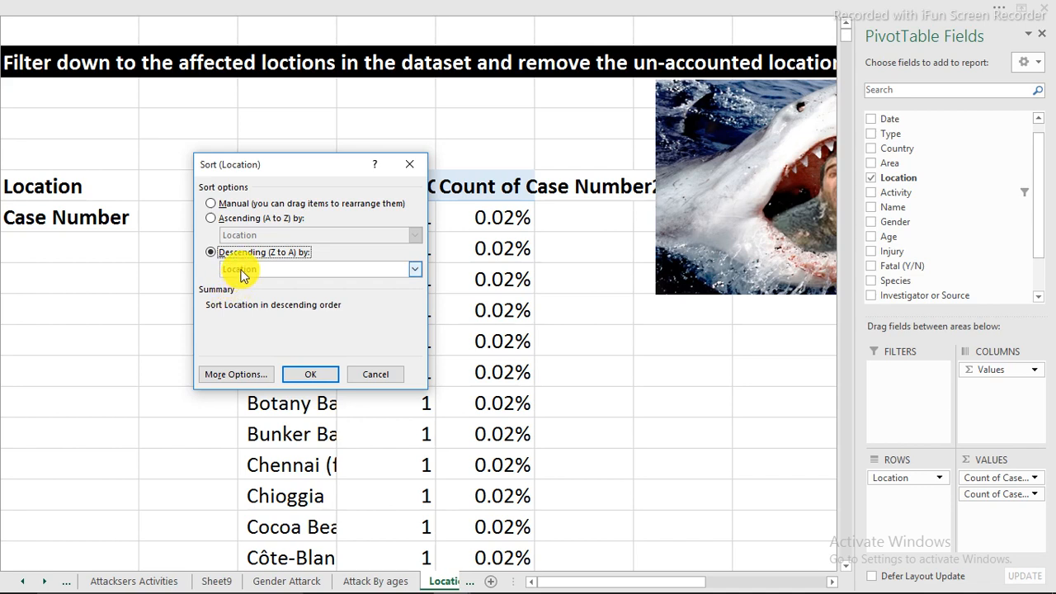
left_click(241, 272)
left_click(264, 299)
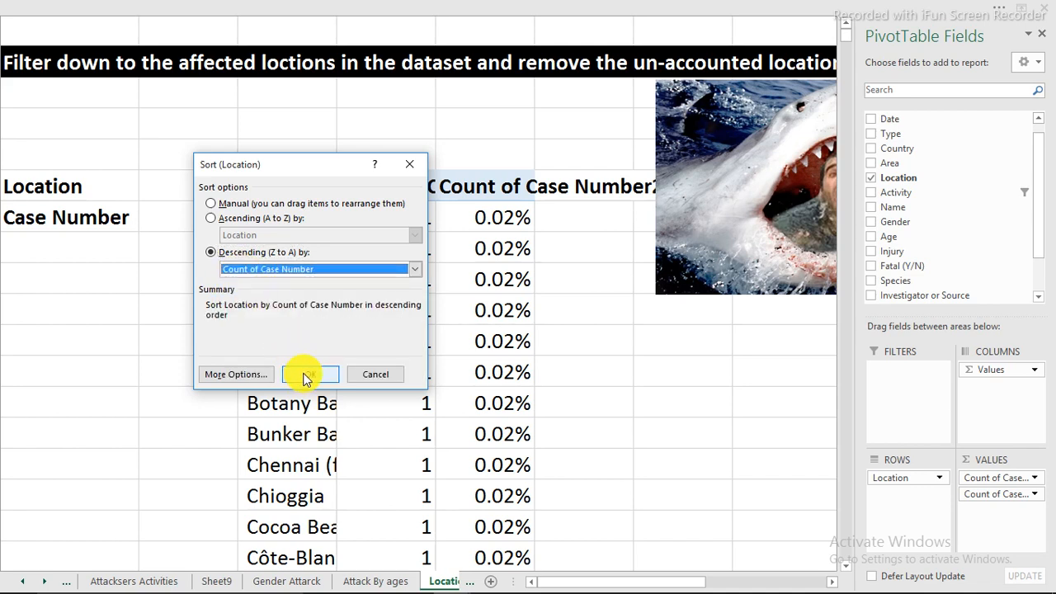
left_click(306, 375)
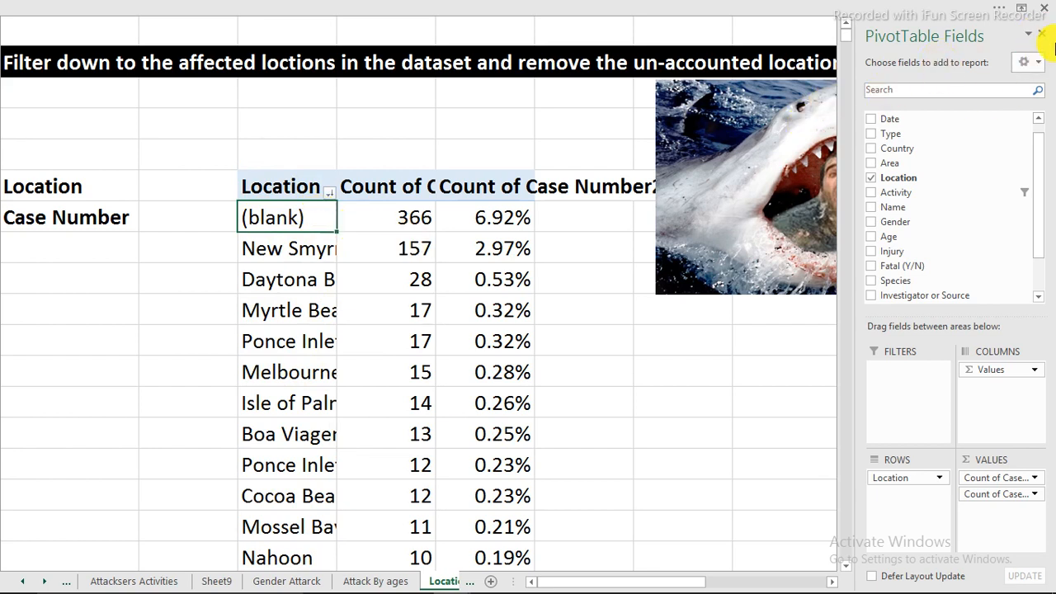
left_click(1045, 36)
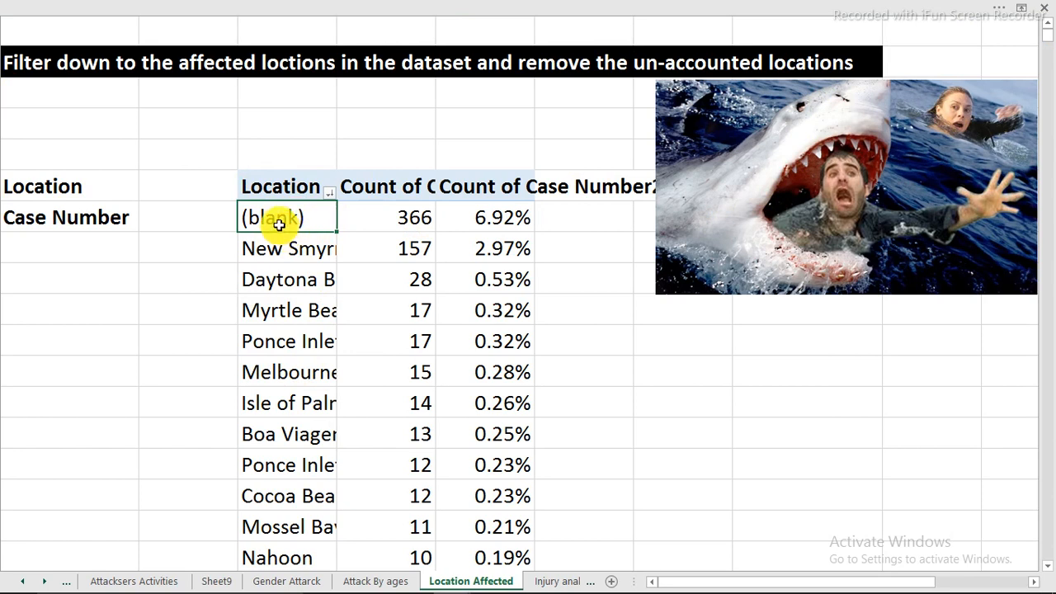
Filter the PivotTable's Location field to exclude (blank)
left_click_drag(279, 224, 517, 214)
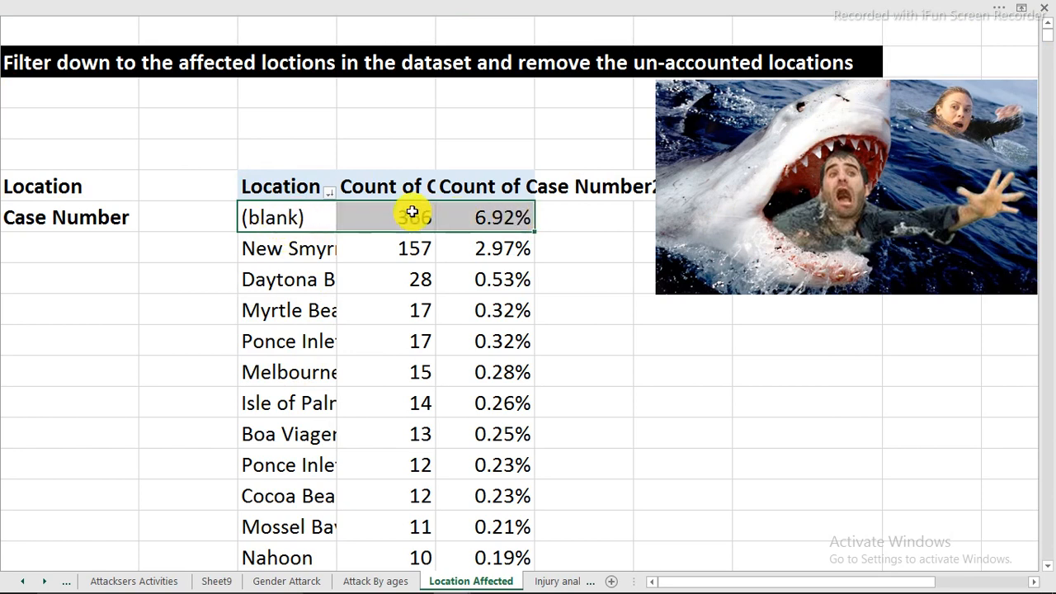
left_click(330, 192)
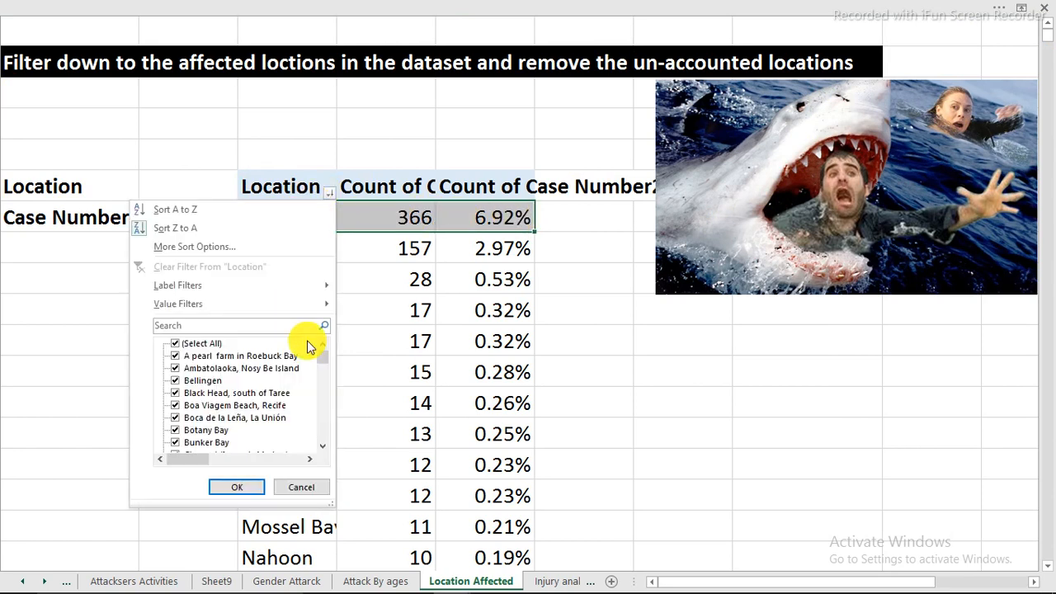
left_click_drag(324, 363, 322, 462)
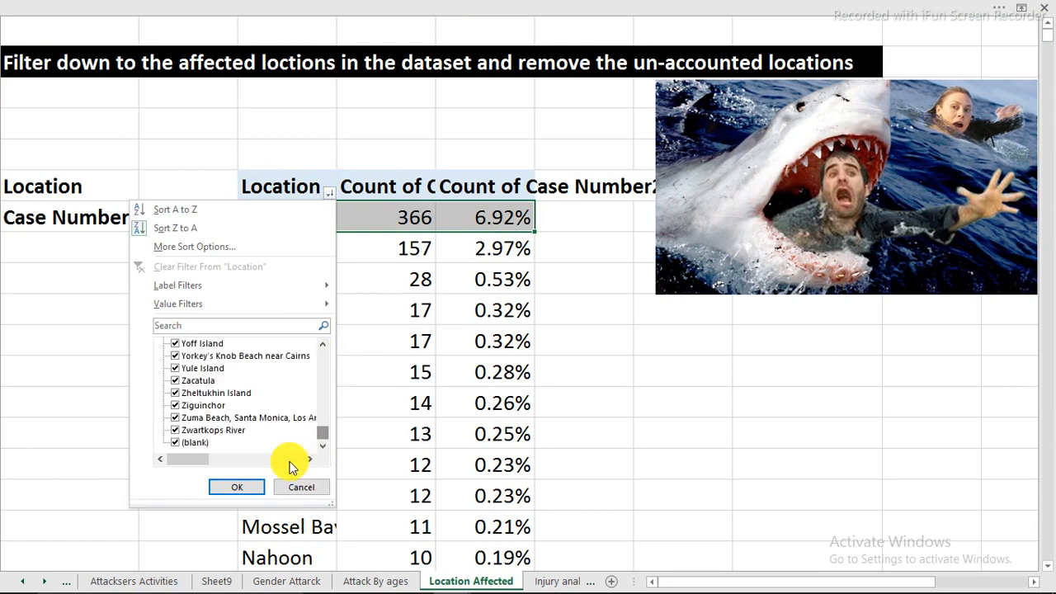
left_click(246, 488)
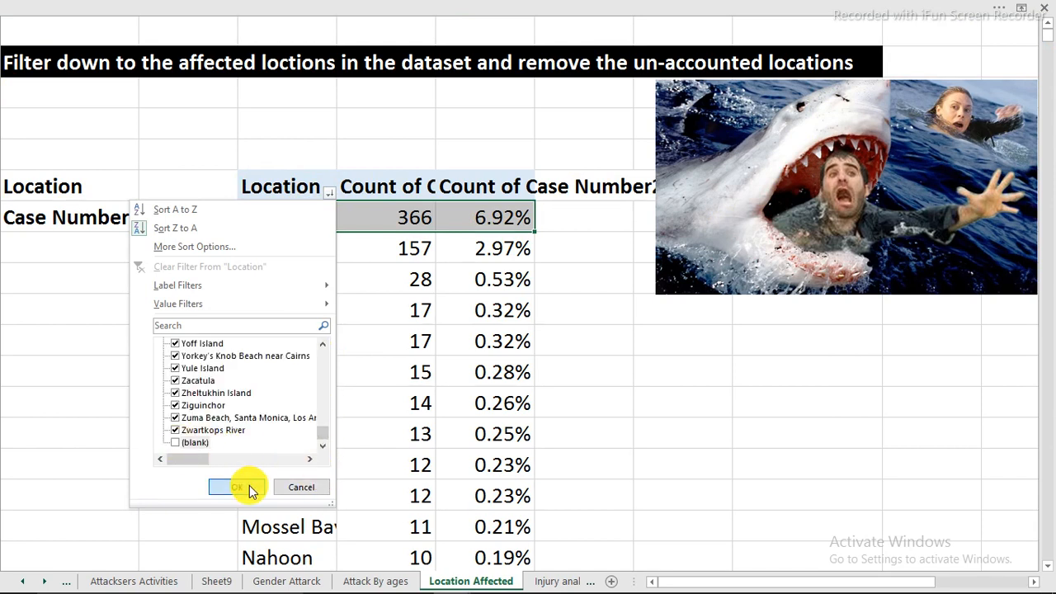
Filter the PivotTable to keep only the first eleven locations, from the New Smyrna row down to the first Palm Beach row
scroll(273, 400, "down", 2)
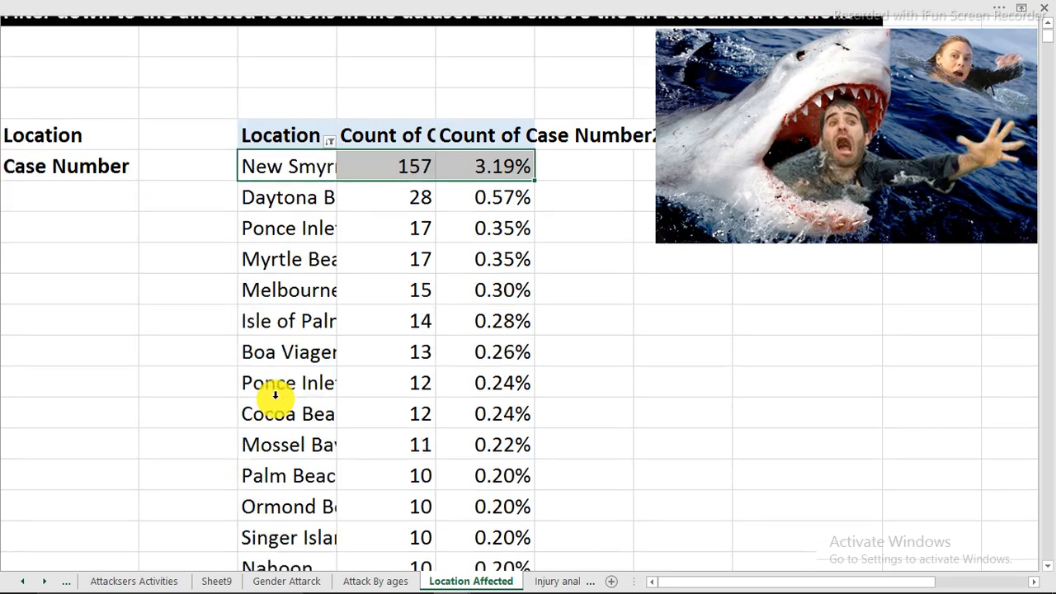
scroll(289, 404, "up", 1)
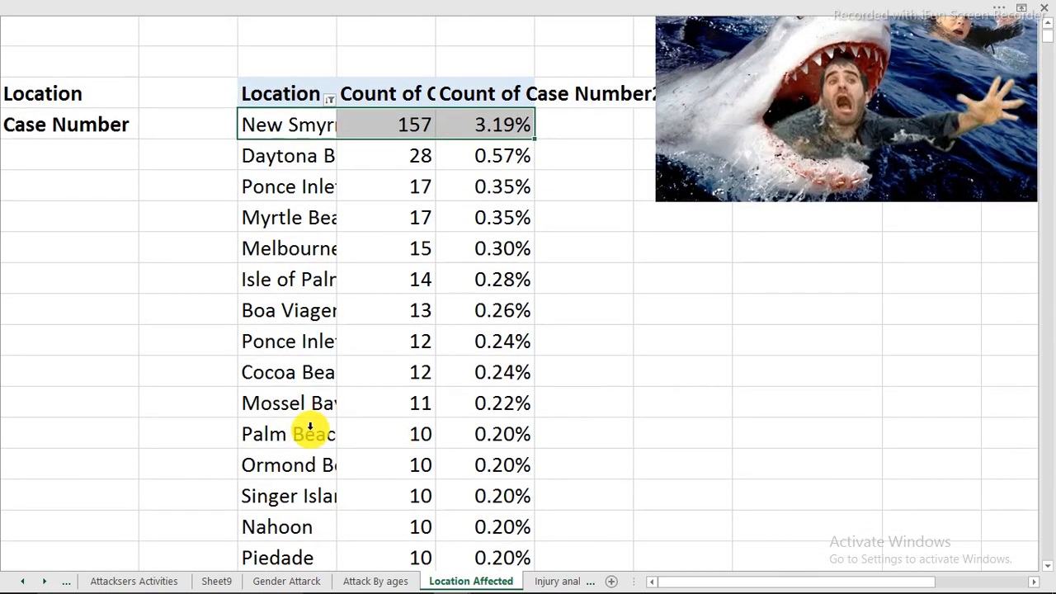
left_click_drag(305, 438, 286, 120)
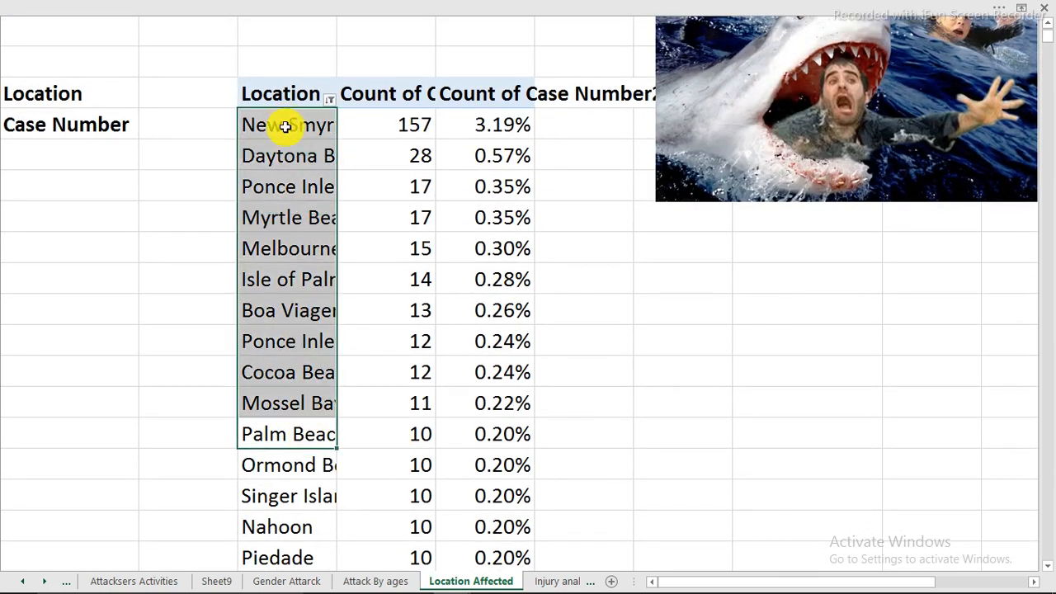
right_click(284, 128)
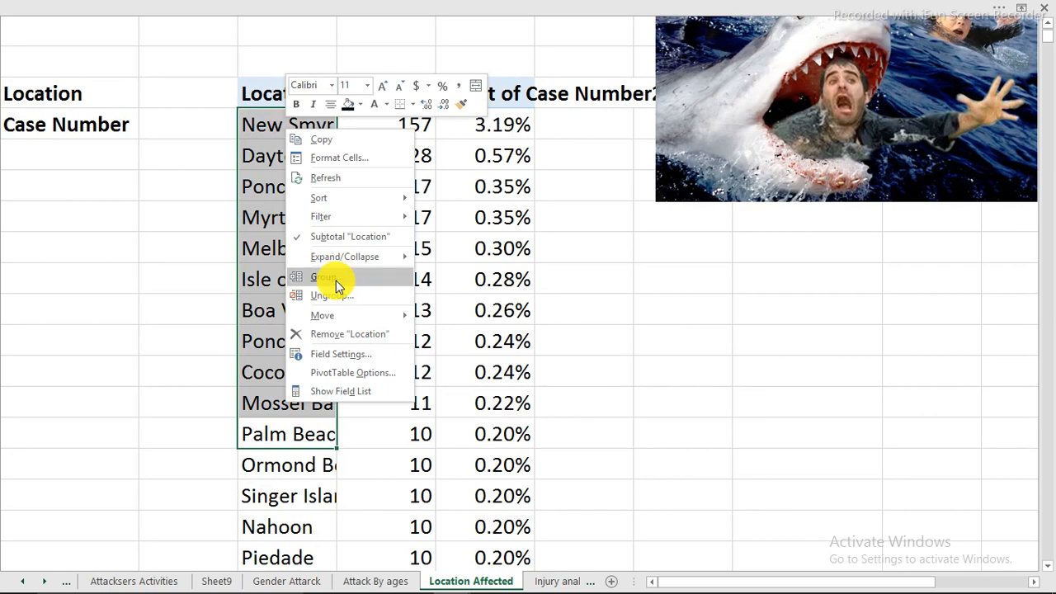
left_click(527, 222)
scroll(418, 340, "down", 17)
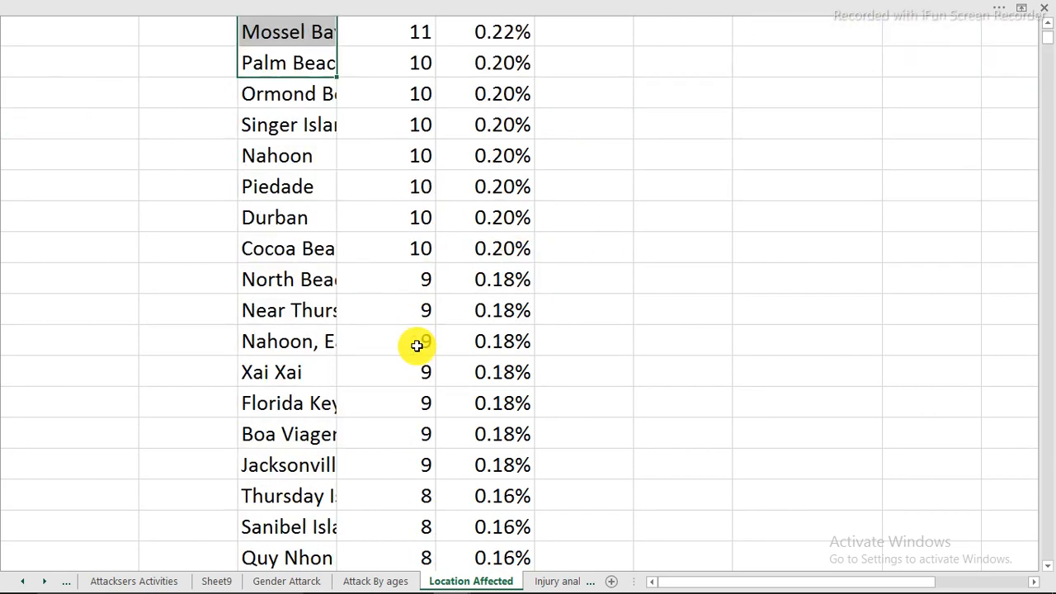
scroll(417, 346, "down", 9)
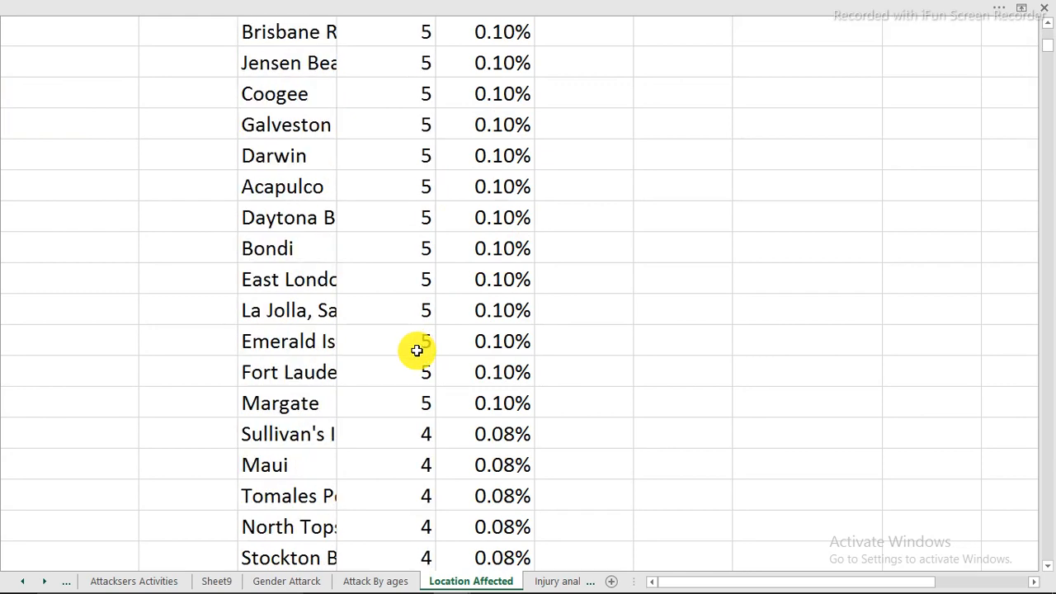
scroll(415, 349, "up", 20)
scroll(437, 337, "up", 5)
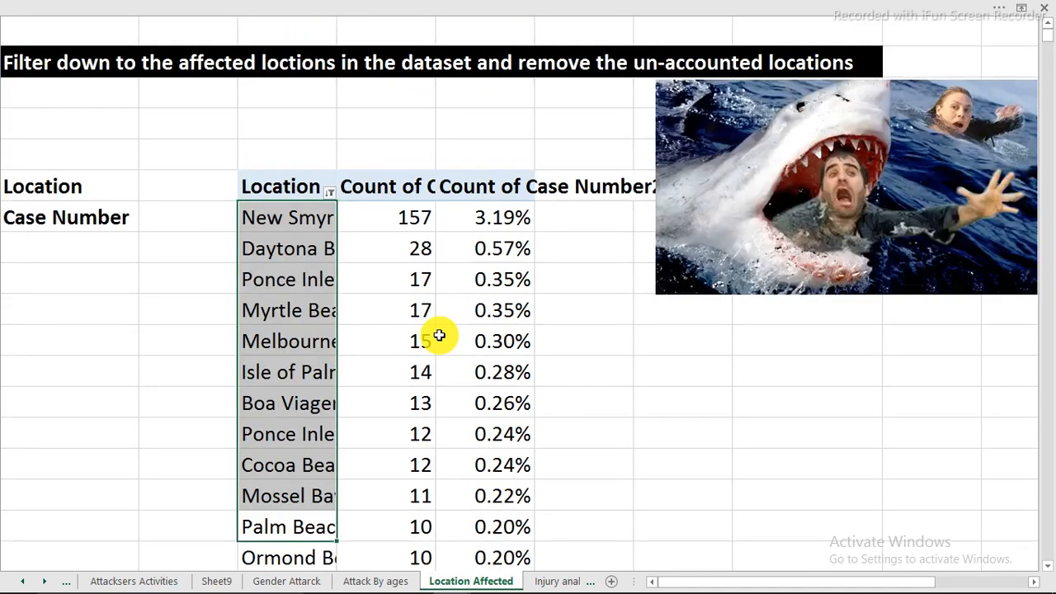
scroll(438, 337, "down", 1)
right_click(287, 221)
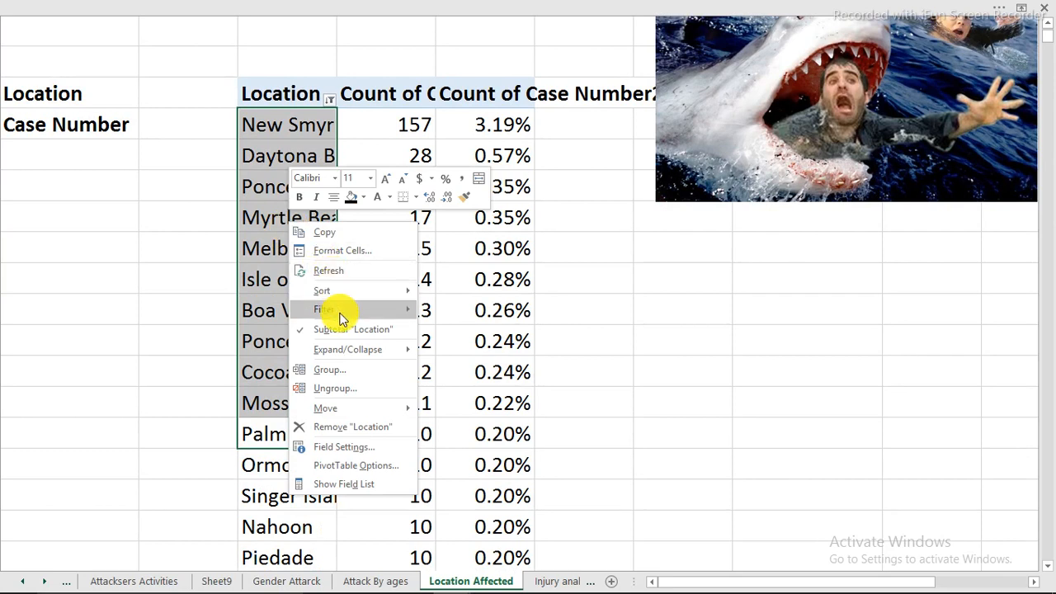
mouse_move(407, 309)
left_click(474, 331)
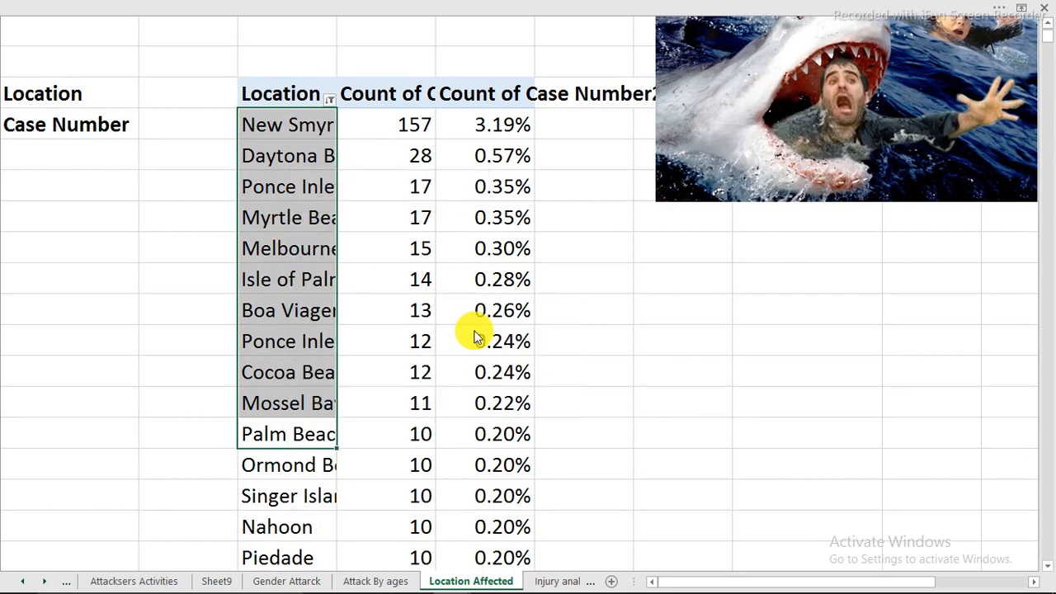
left_click(404, 179)
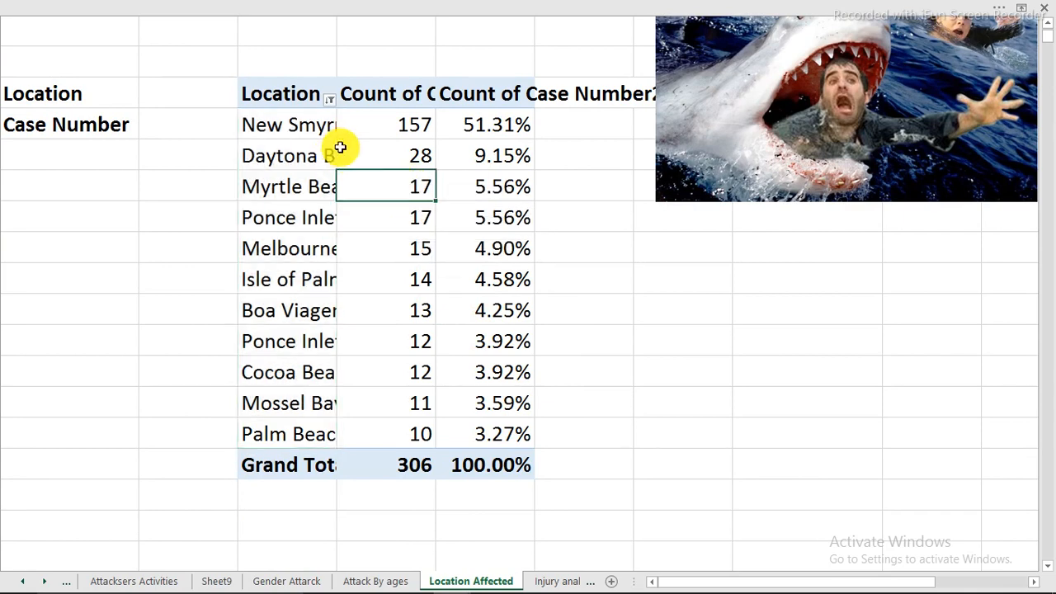
scroll(345, 90, "up", 1)
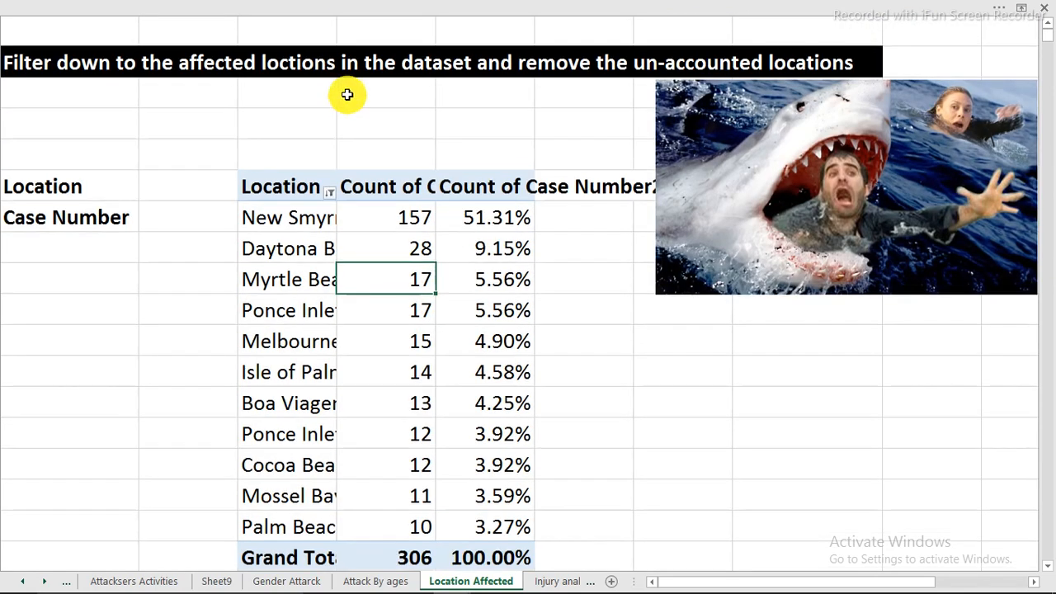
Show the sheet's row and column headings and widen column C to fit the full location names
left_click(367, 9)
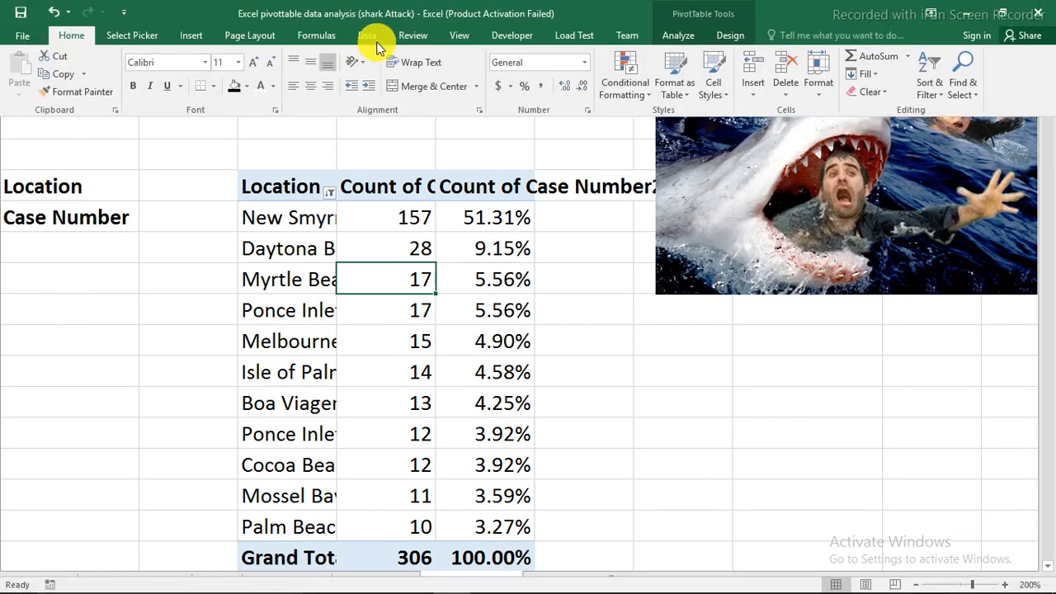
left_click(455, 35)
left_click(228, 86)
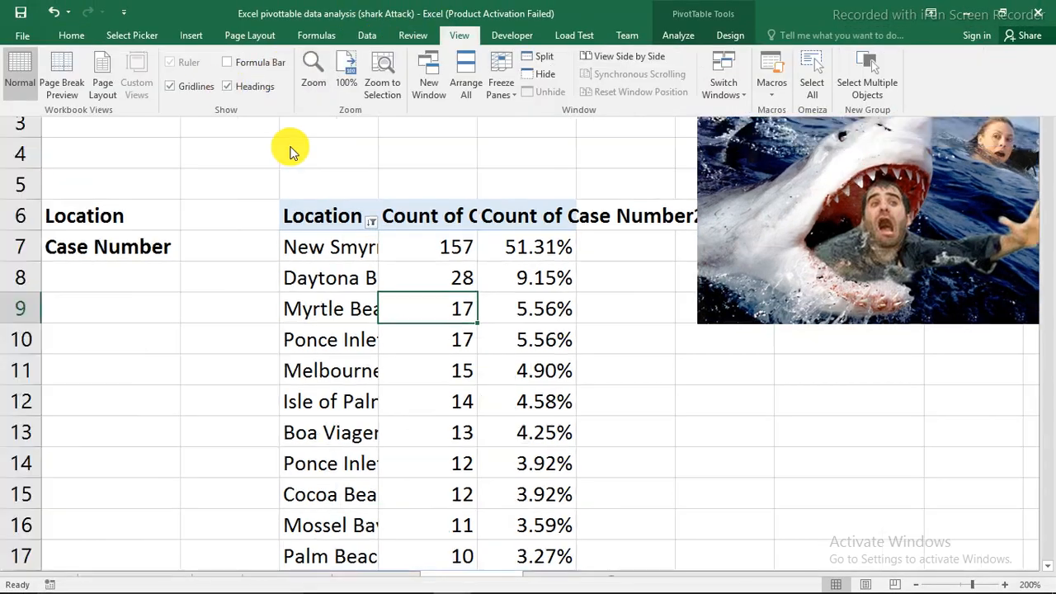
left_click(294, 151)
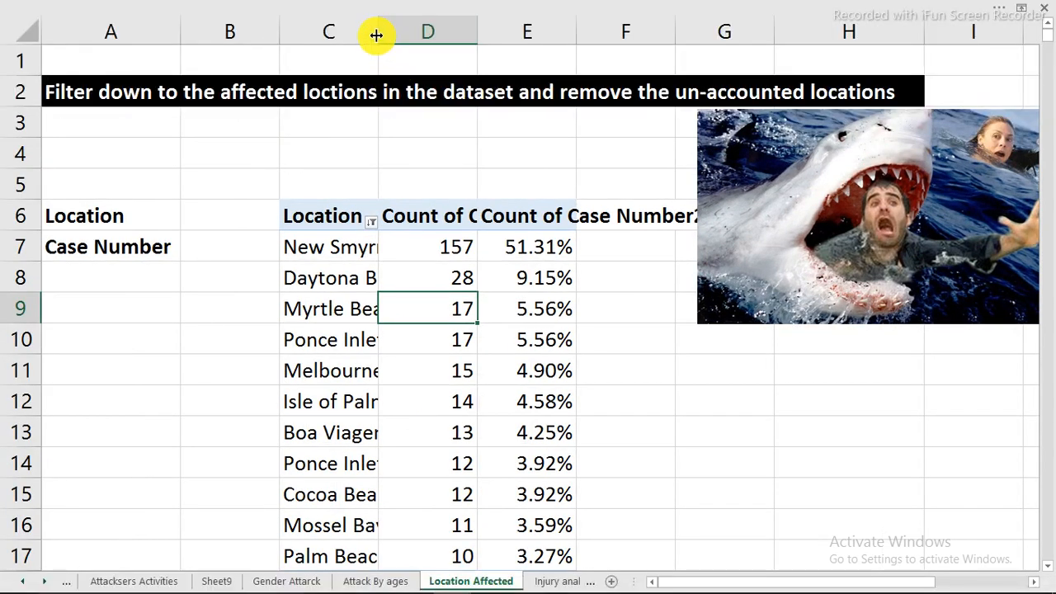
double_click(375, 33)
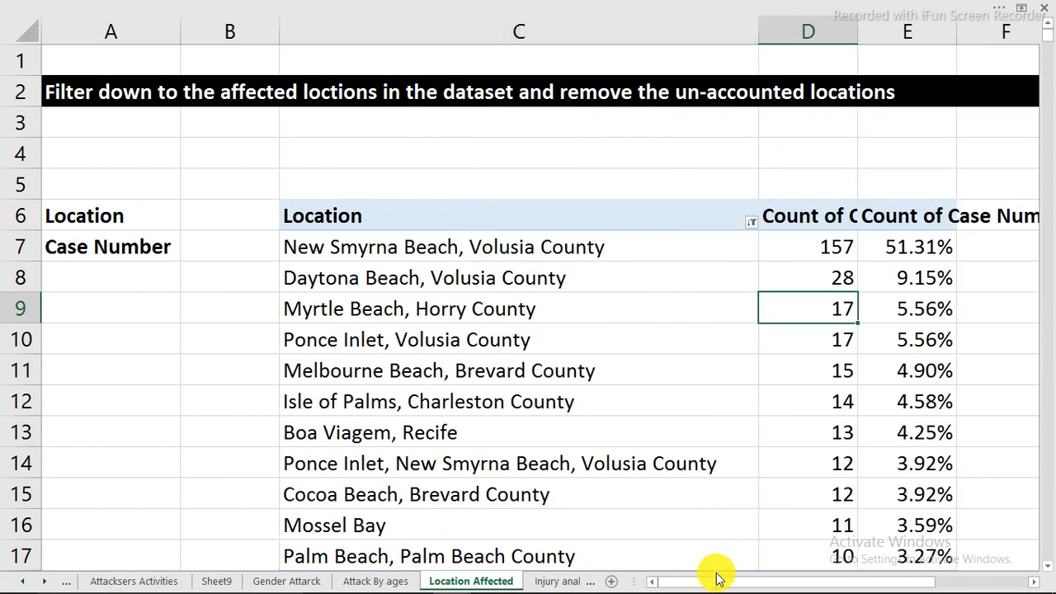
left_click_drag(717, 582, 767, 580)
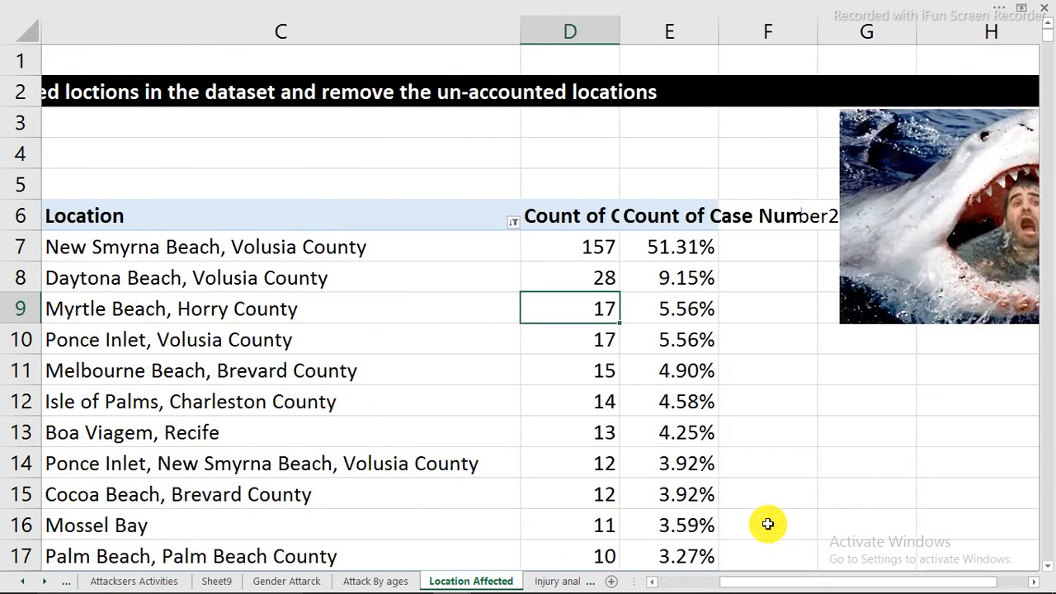
left_click(89, 245)
left_click(552, 245)
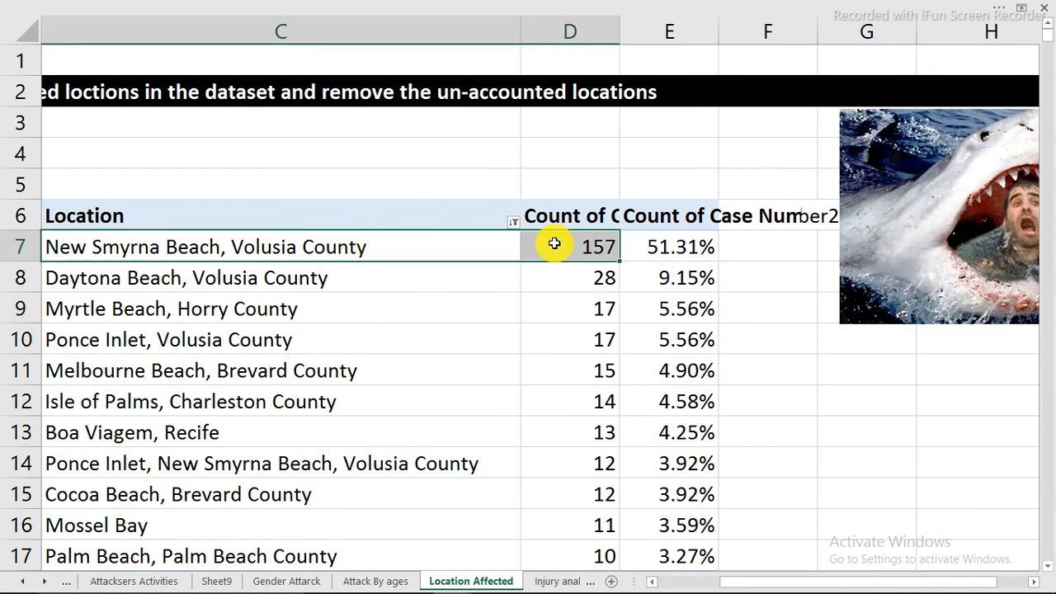
scroll(310, 344, "down", 2)
scroll(308, 343, "up", 2)
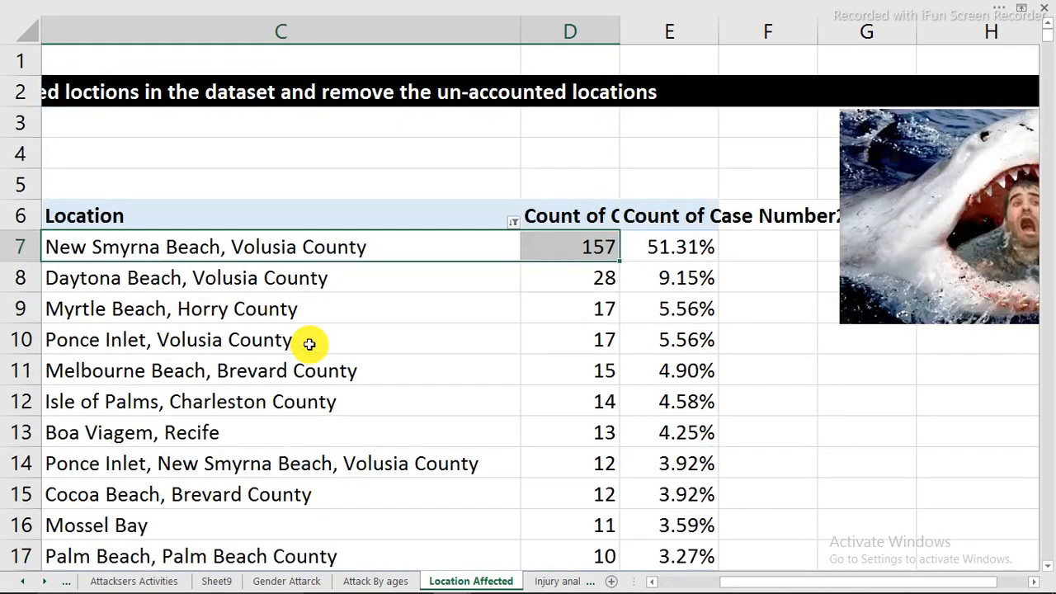
left_click(179, 324)
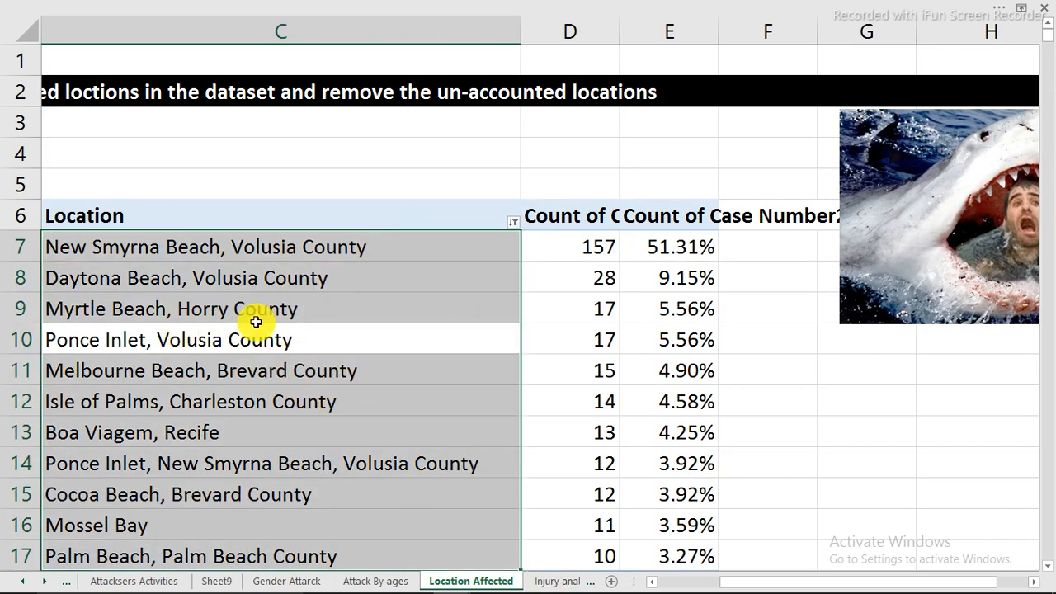
Copy the whole location PivotTable, including its Grand Total row, and paste it in column C beside the Injury label on the Injury analysis sheet
left_click_drag(84, 214, 695, 533)
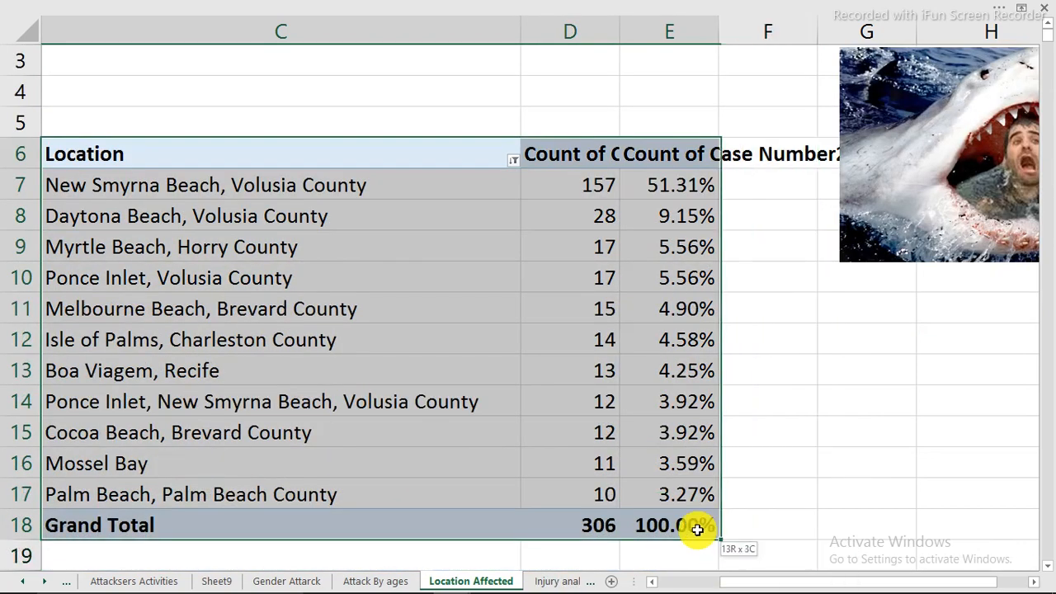
right_click(690, 460)
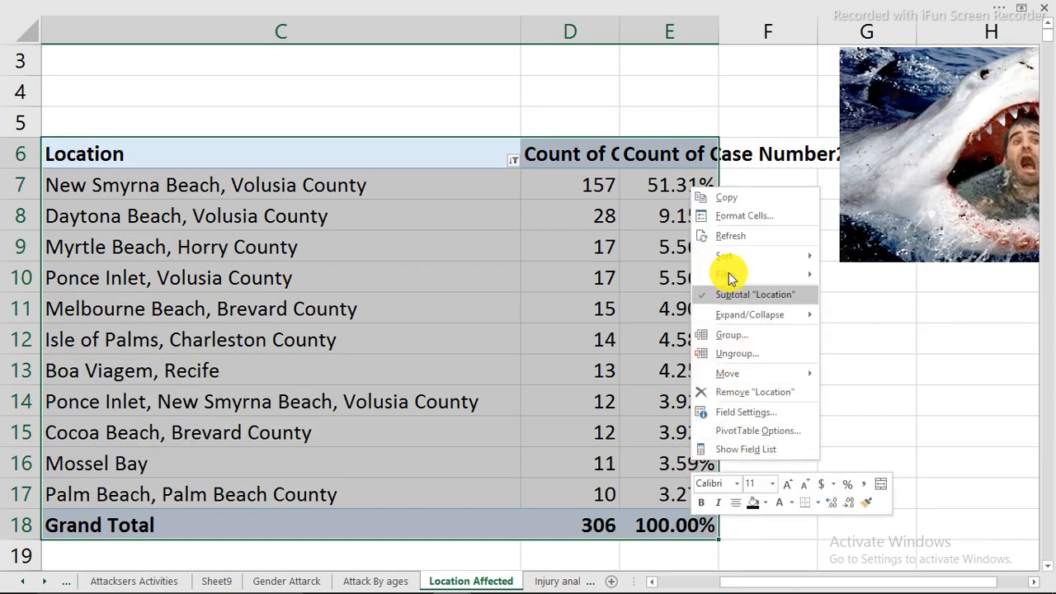
left_click(734, 199)
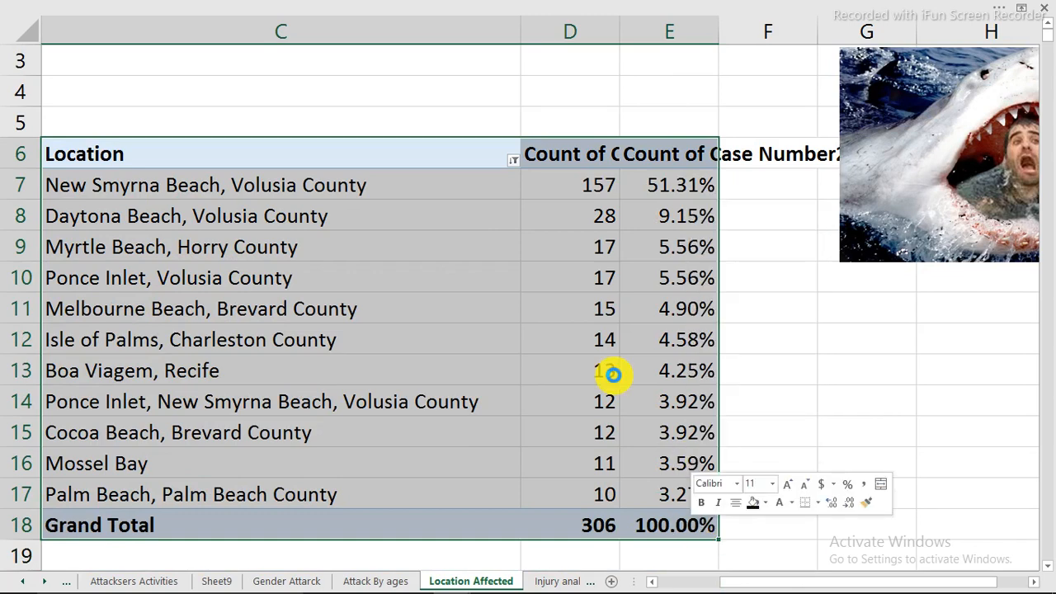
left_click(554, 581)
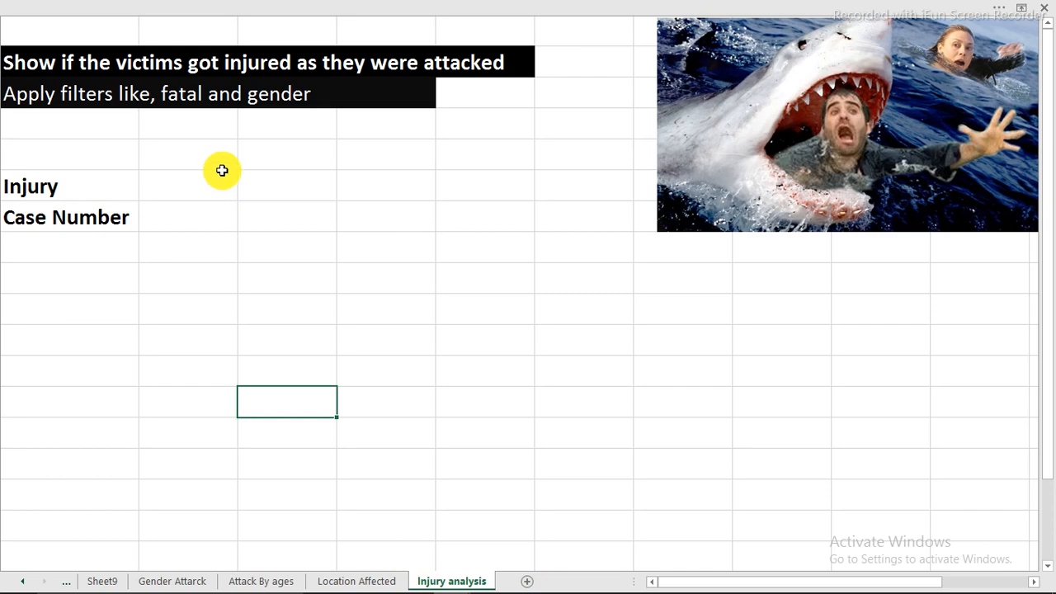
left_click(254, 174)
right_click(255, 176)
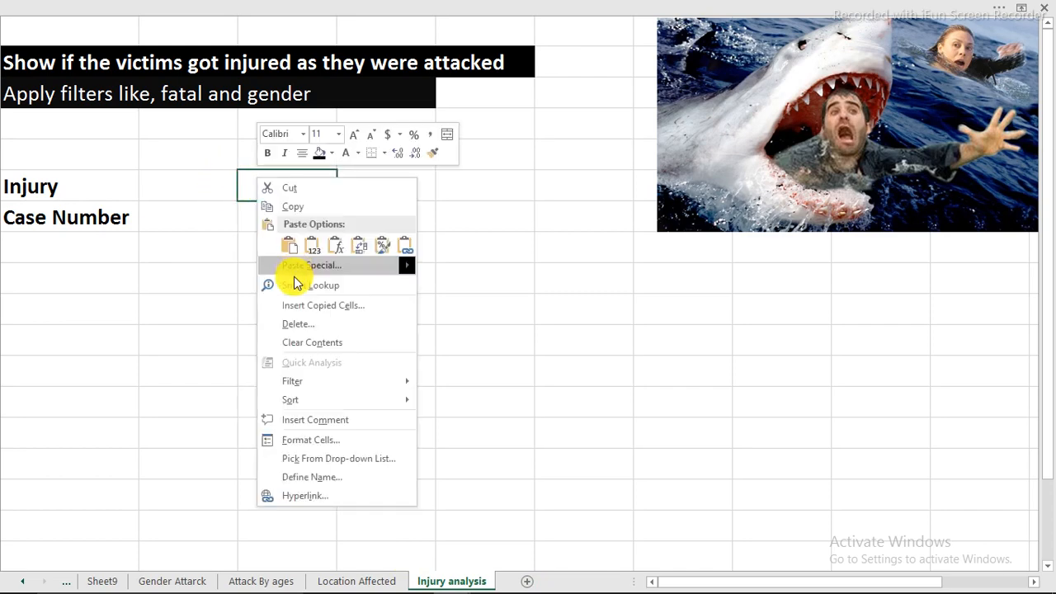
left_click(287, 246)
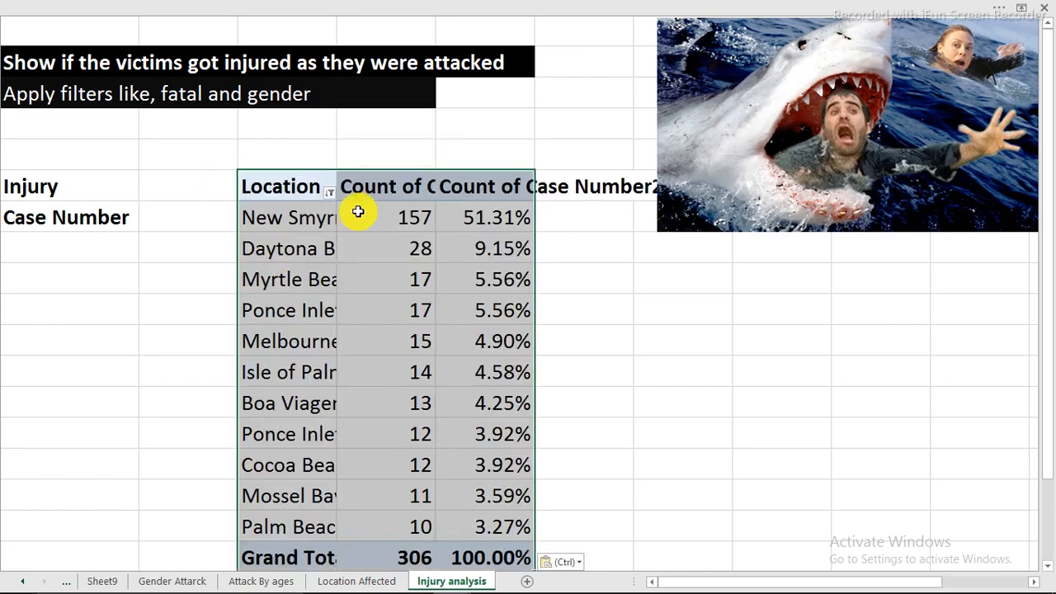
Replace Location with Injury as the row field of the pasted PivotTable
left_click(357, 217)
right_click(357, 217)
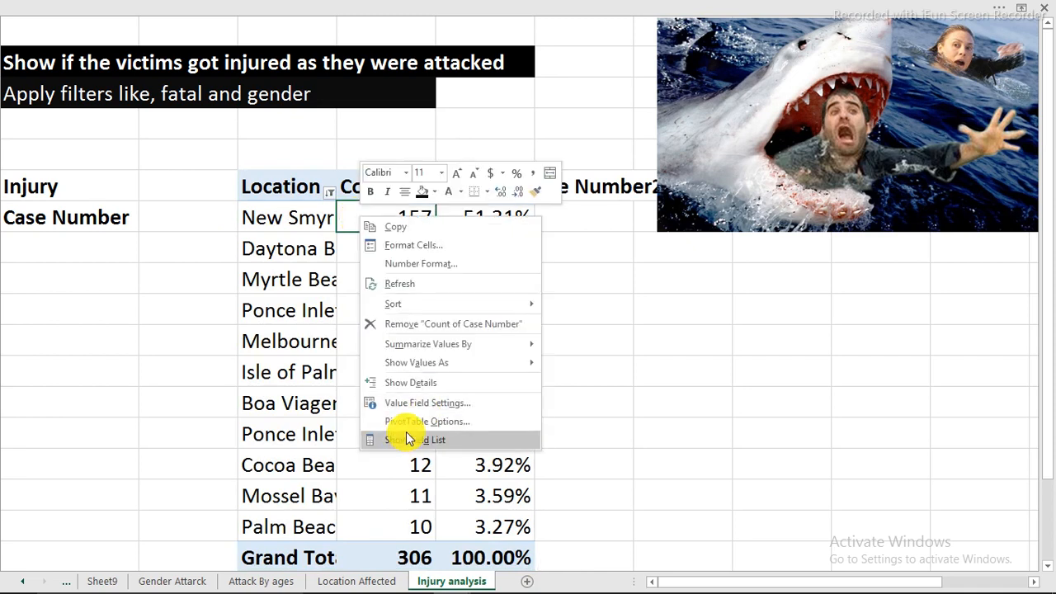
left_click(406, 442)
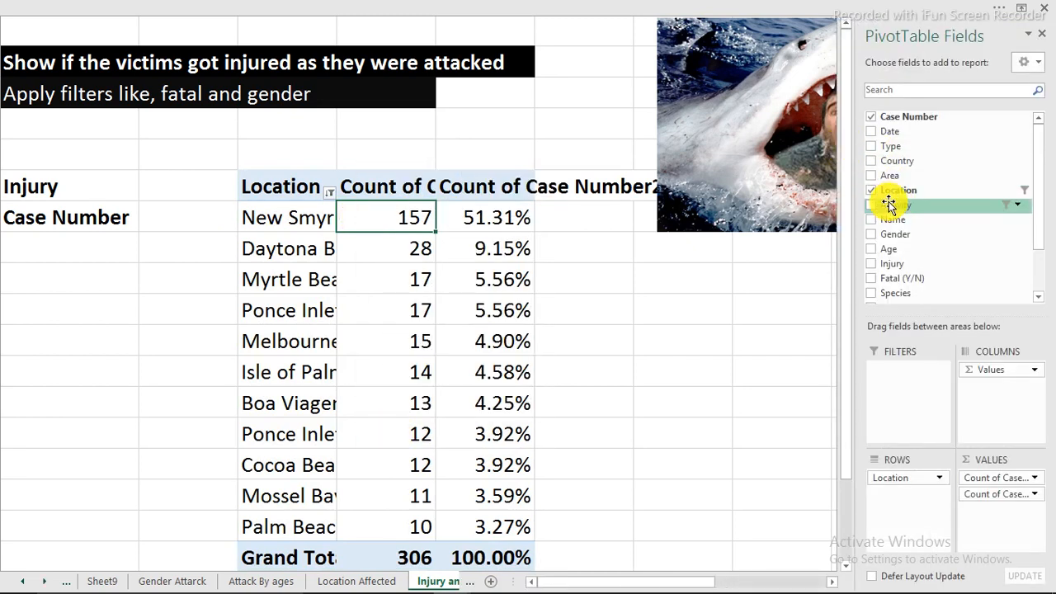
left_click(871, 191)
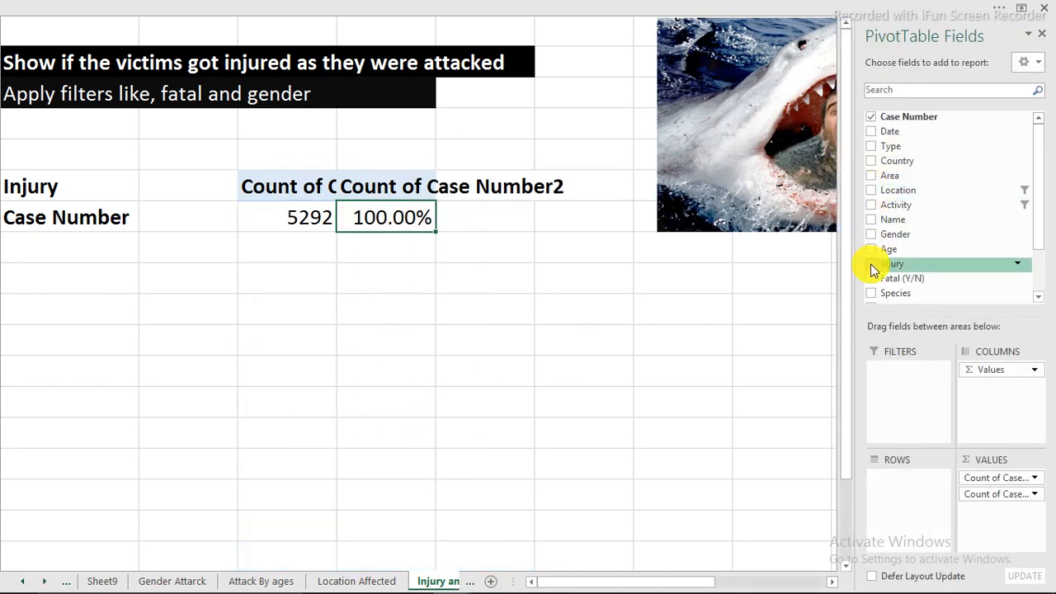
left_click_drag(893, 266, 905, 481)
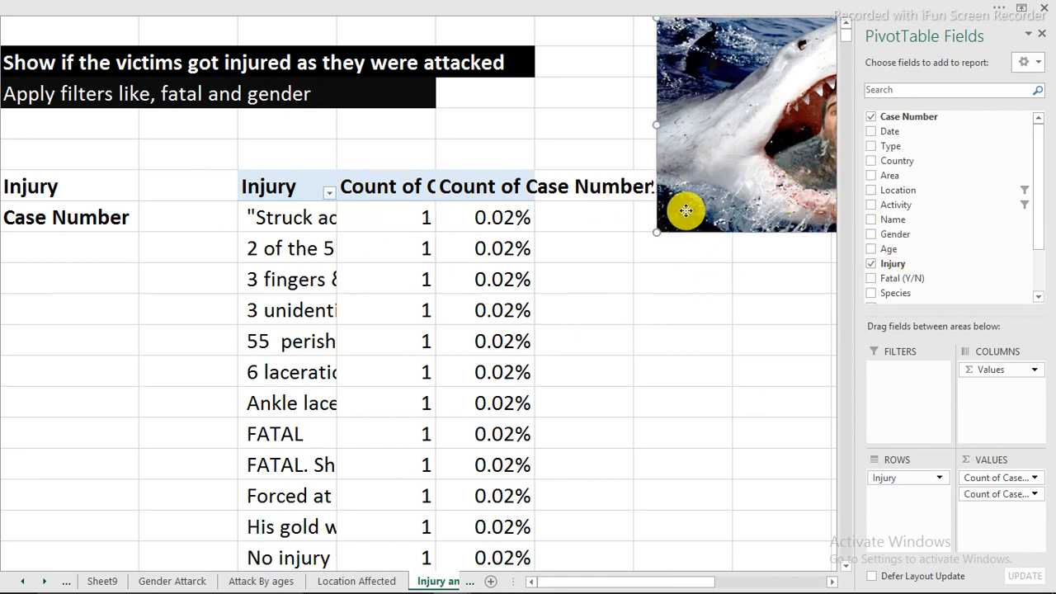
Shift the shark picture farther from the PivotTable and remove the second Count of Case Number value field
left_click_drag(679, 212, 742, 208)
left_click(506, 249)
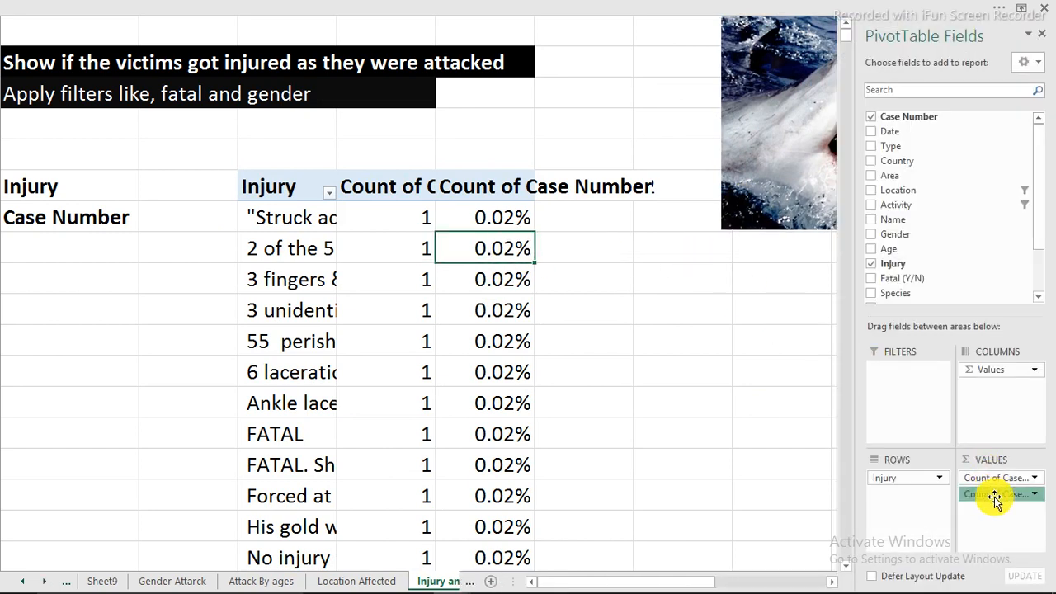
left_click_drag(995, 500, 660, 377)
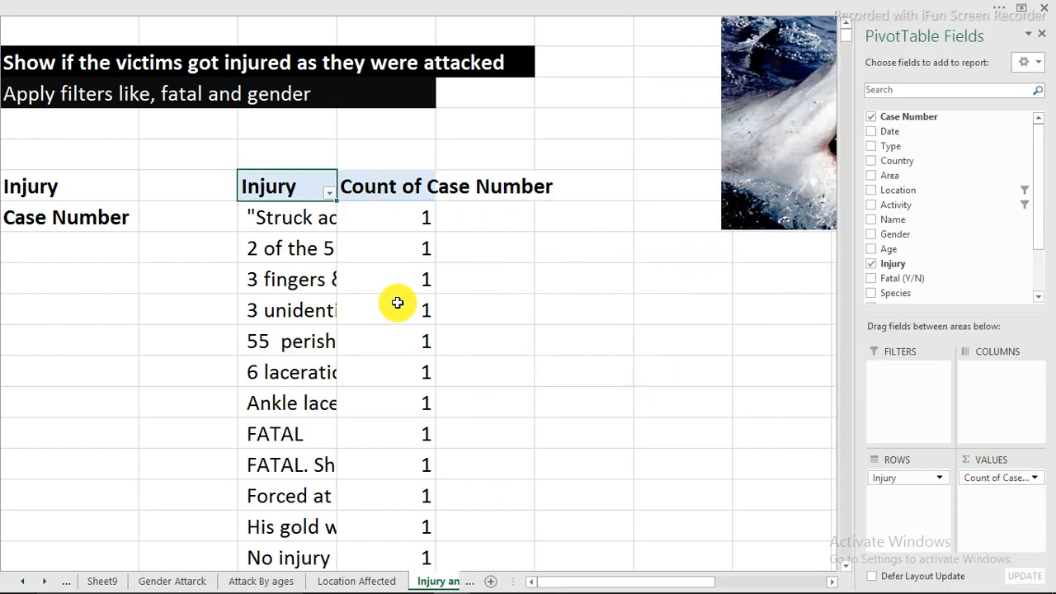
Add a Gender slicer, shrink it, and place it in the empty cells to the right of the PivotTable
mouse_move(375, 258)
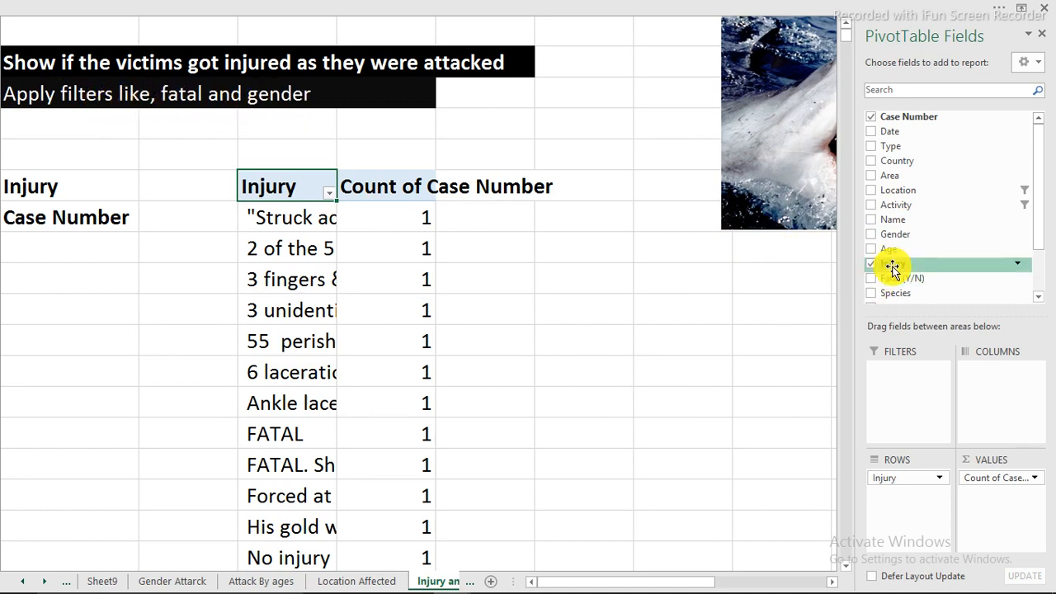
right_click(903, 234)
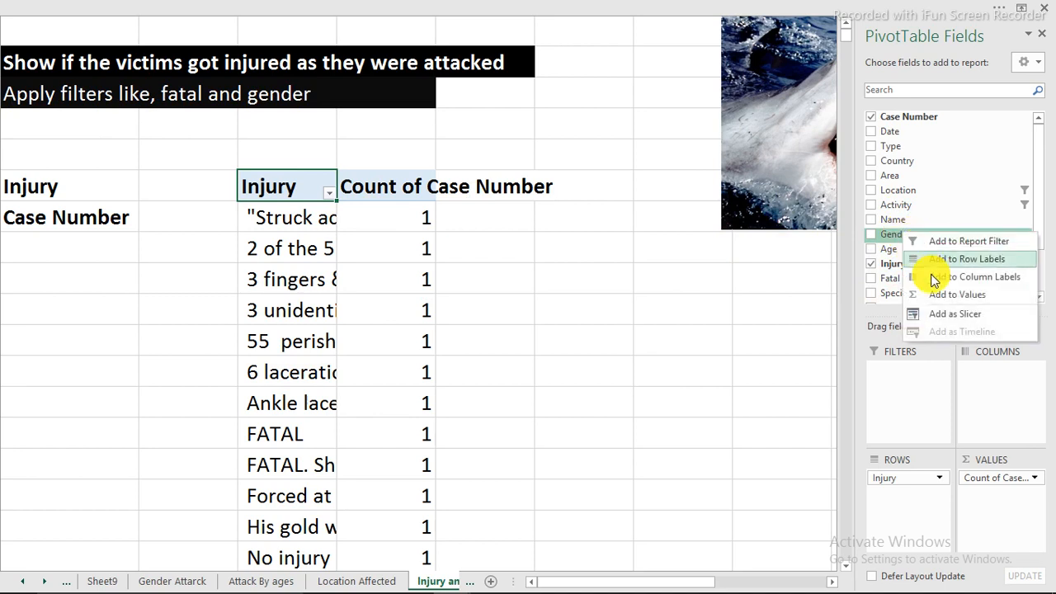
left_click(945, 317)
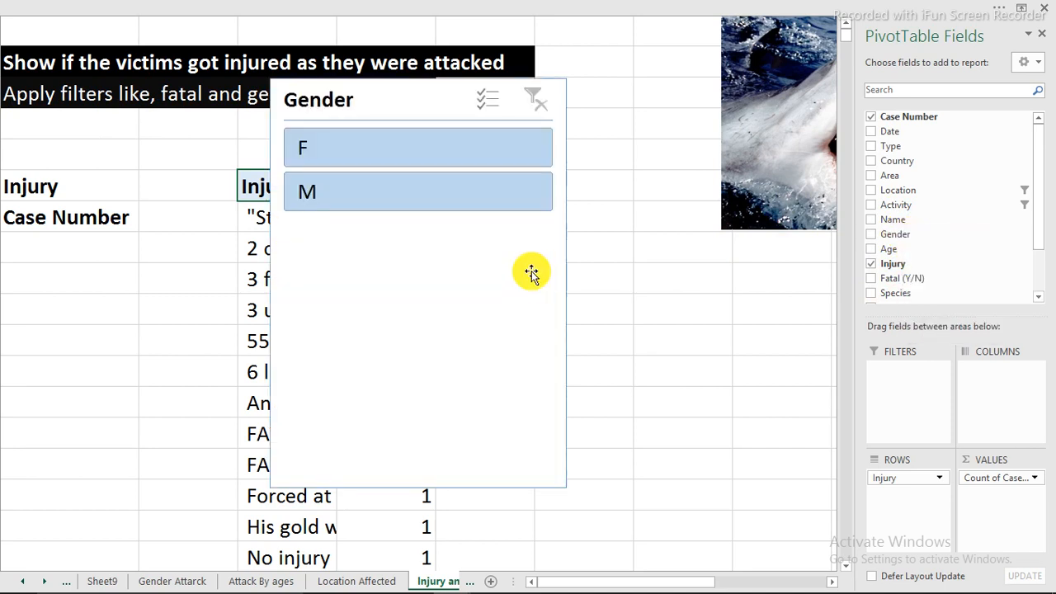
left_click(281, 91)
left_click_drag(270, 80, 440, 294)
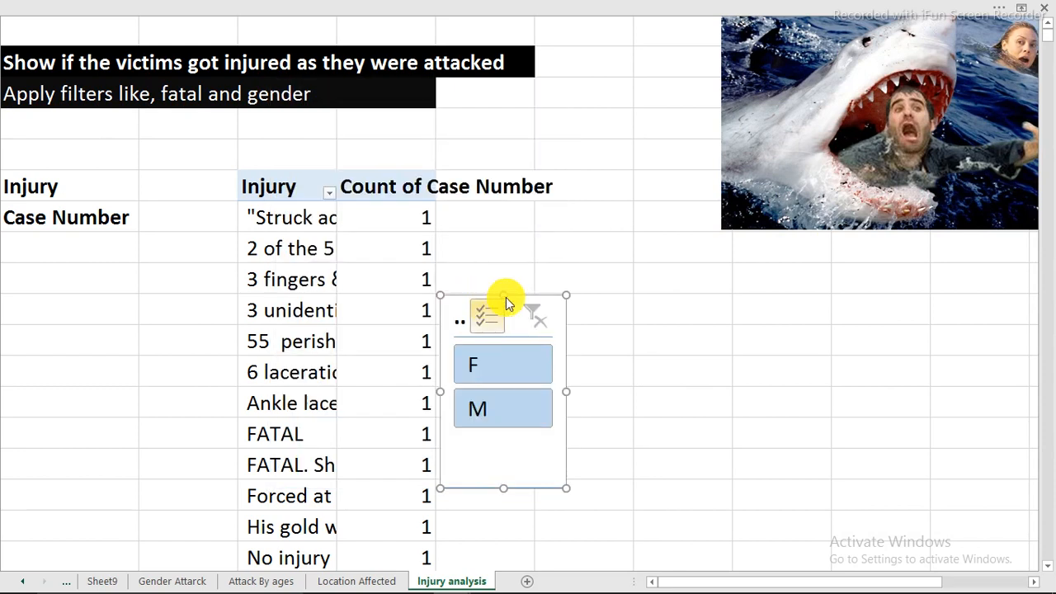
left_click_drag(568, 300, 688, 247)
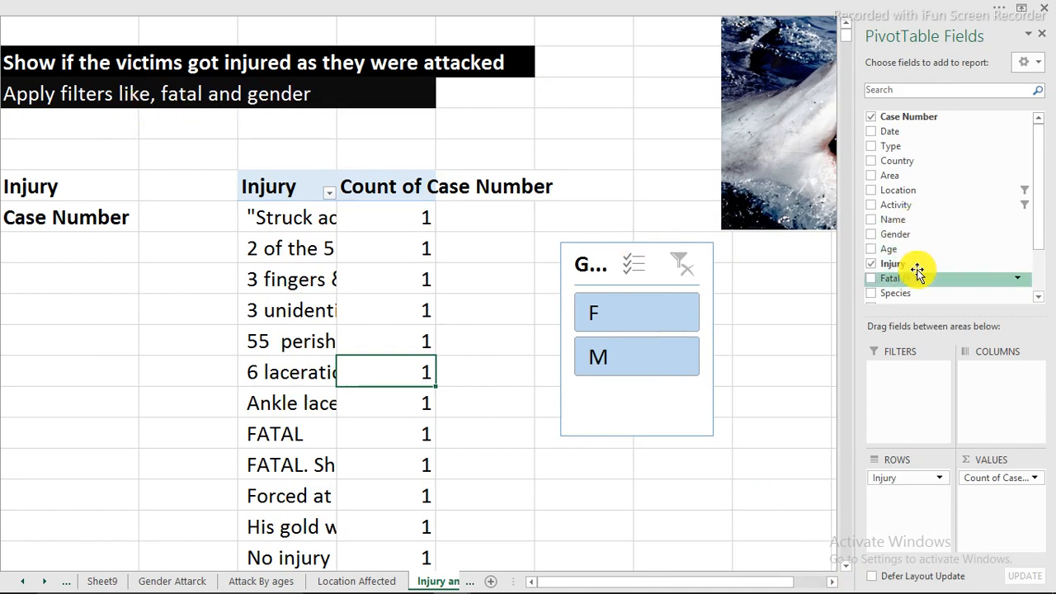
Add a Fatal (Y/N) slicer, shrink it, and place it below the Case Number label, left of the PivotTable
scroll(894, 234, "down", 1)
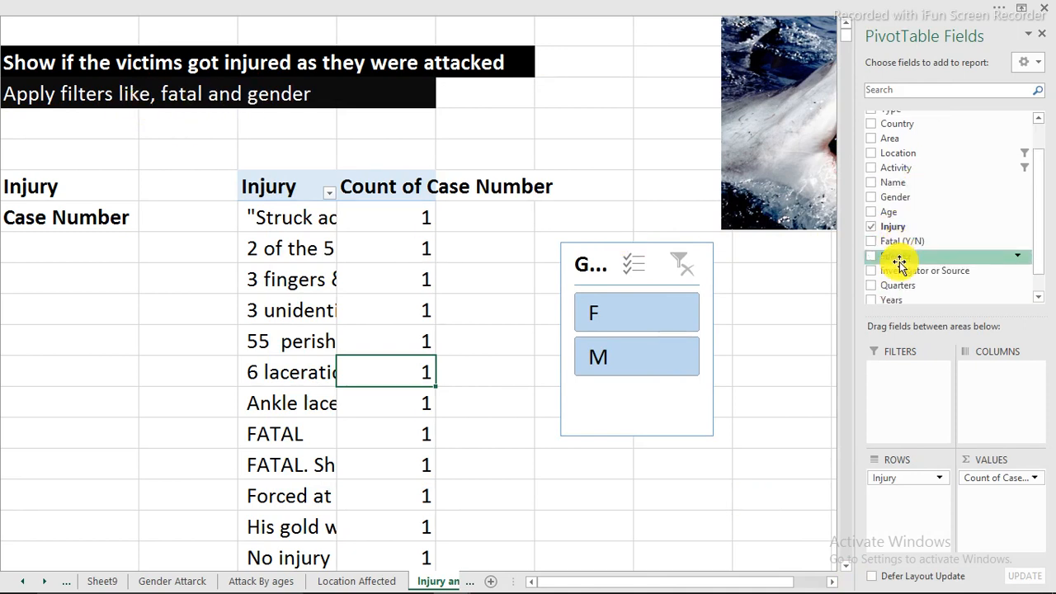
right_click(894, 243)
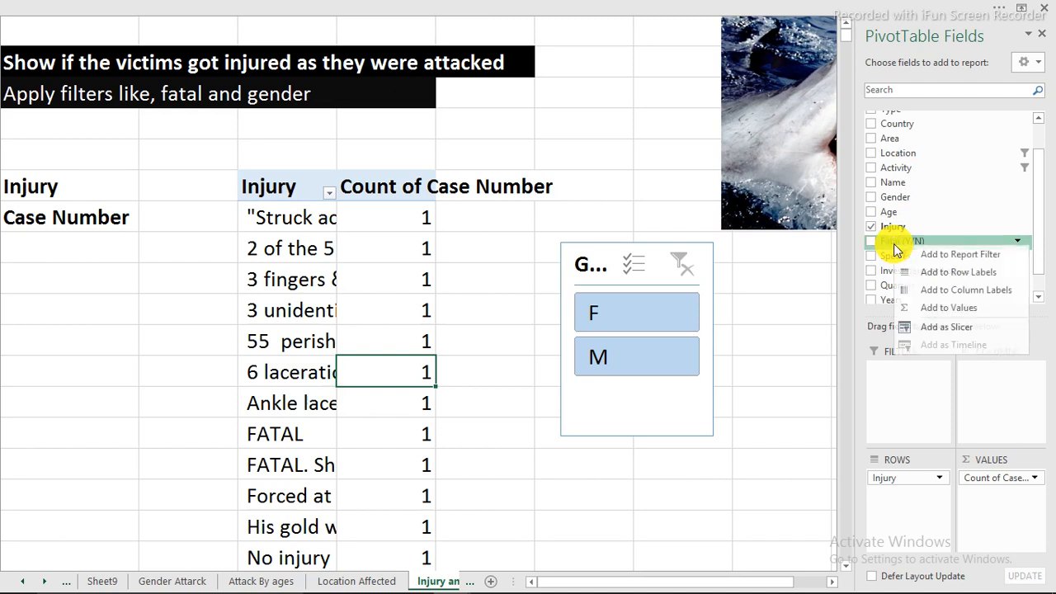
left_click(938, 327)
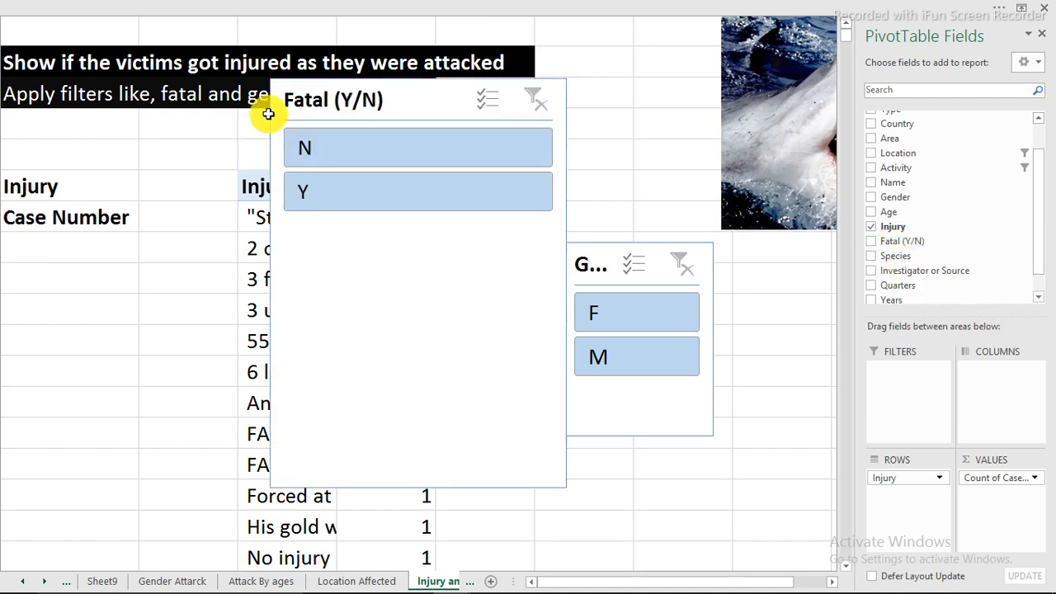
left_click_drag(269, 80, 14, 283)
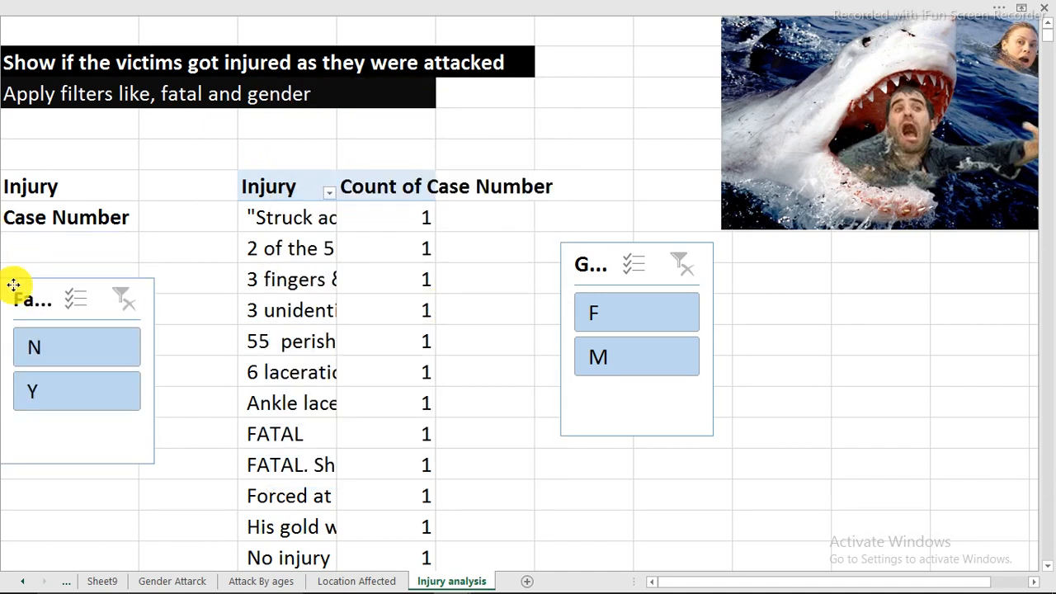
Sort the PivotTable's Injury items in descending order by Count of Case Number
left_click(283, 220)
right_click(281, 219)
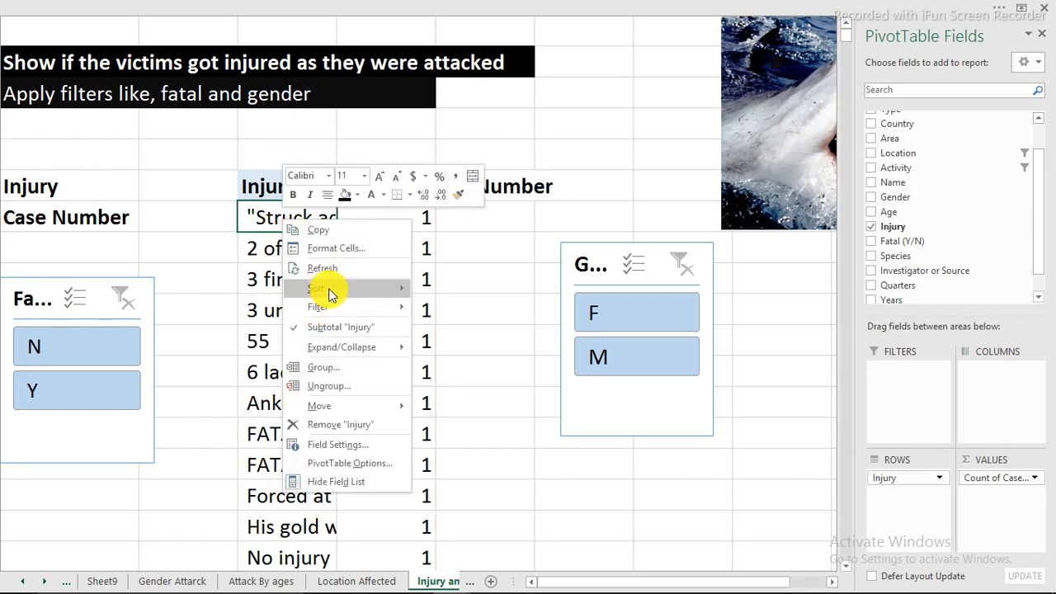
mouse_move(330, 288)
left_click(444, 330)
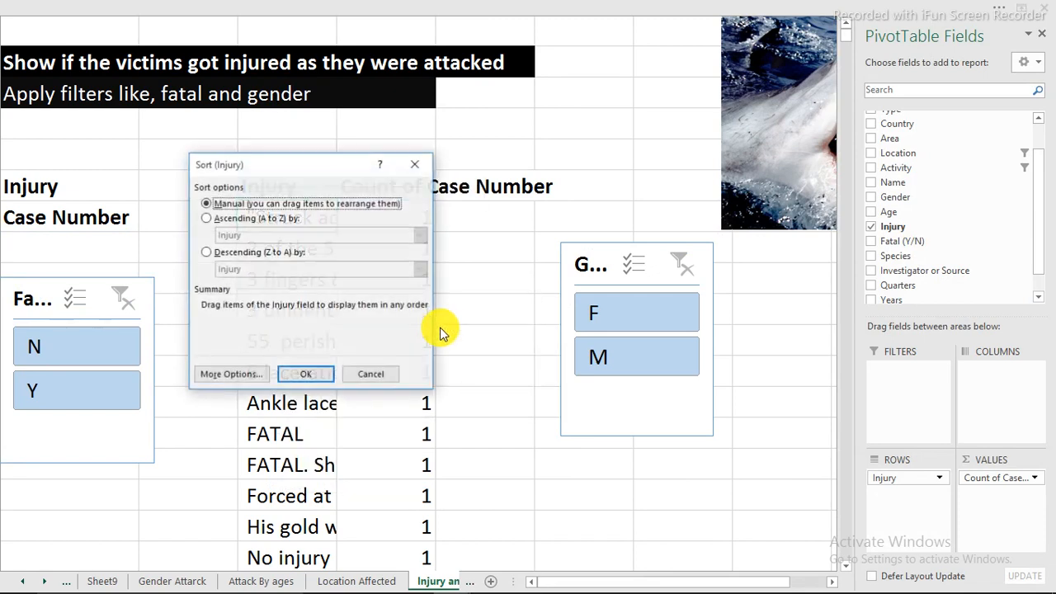
left_click(225, 254)
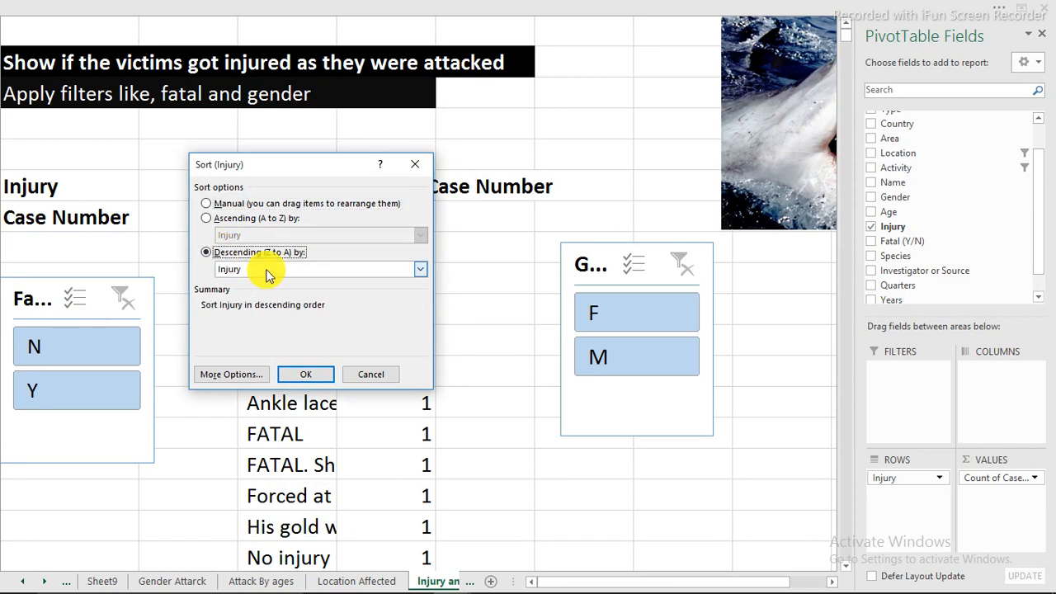
left_click(266, 272)
left_click(256, 294)
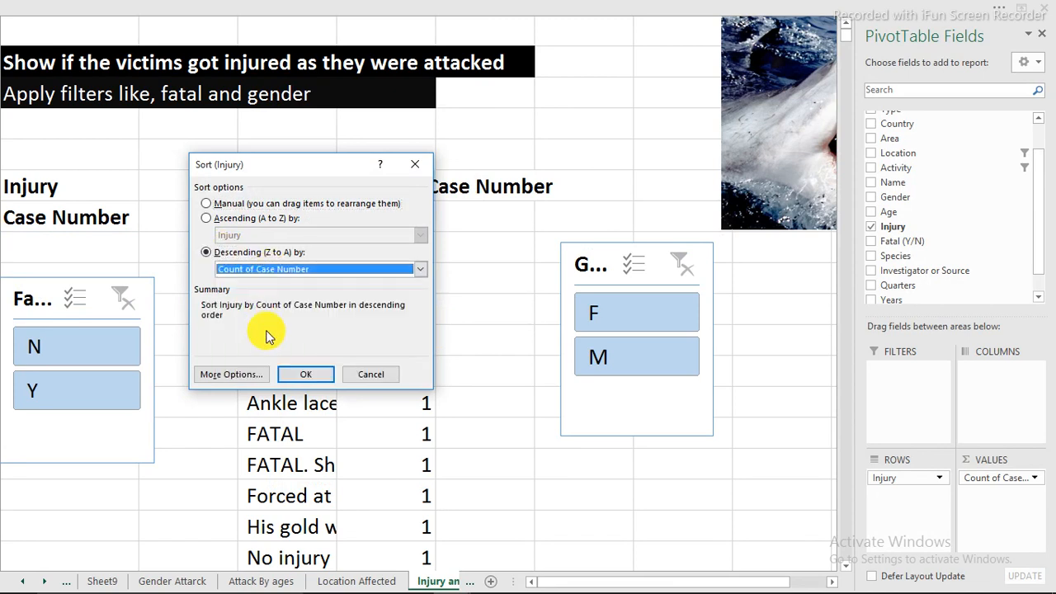
left_click(303, 375)
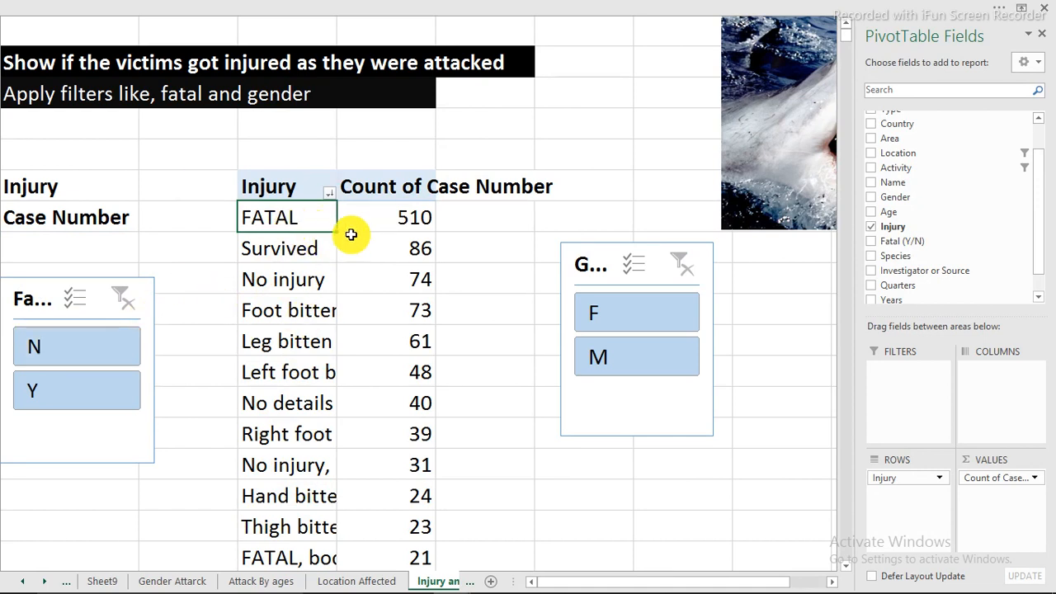
Turn off autofitting of column widths on update in the Injury PivotTable's options
right_click(297, 219)
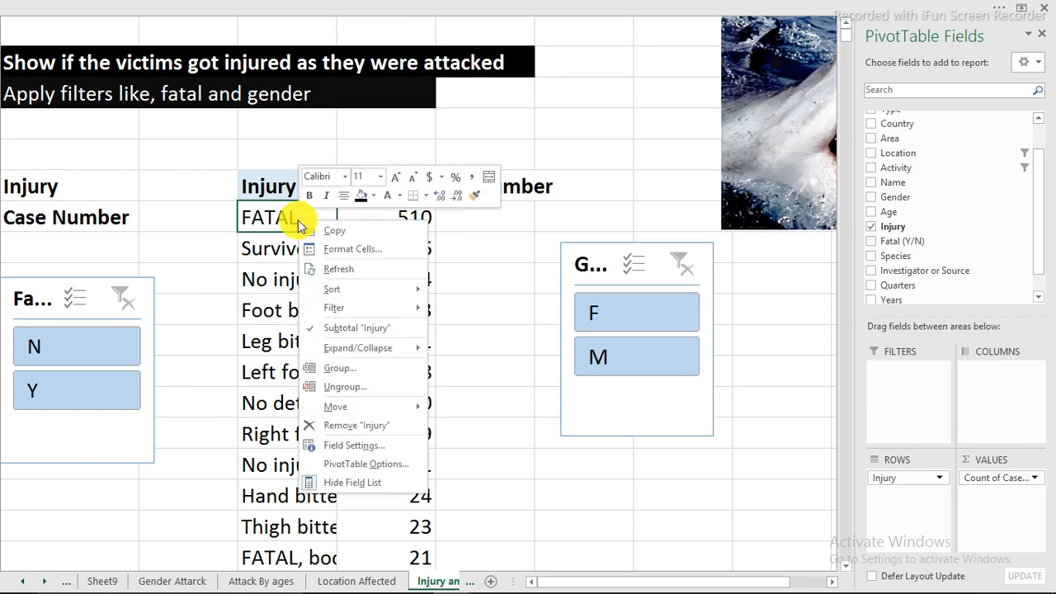
left_click(341, 464)
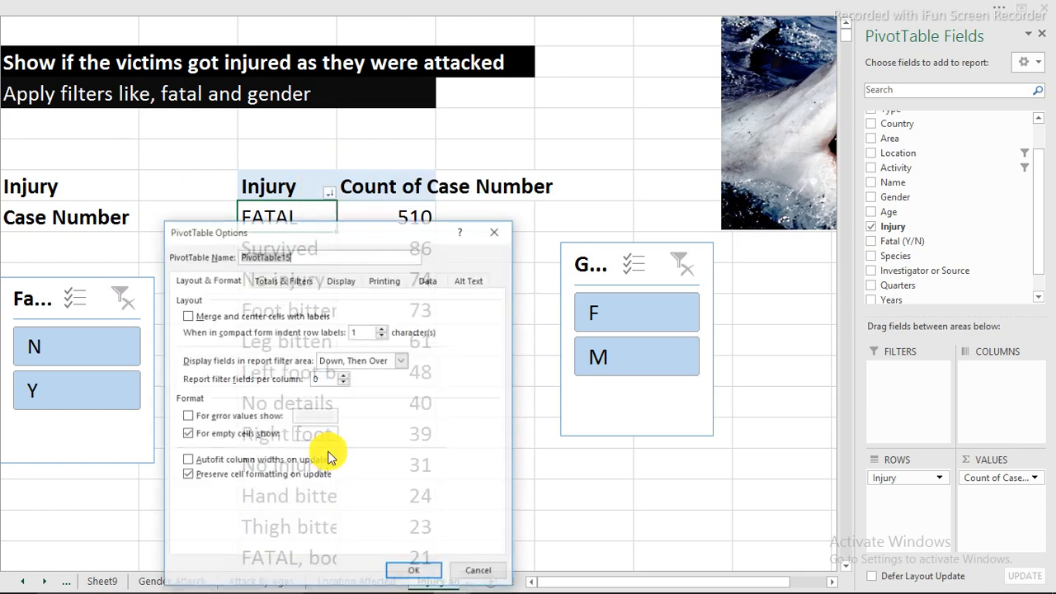
left_click(189, 459)
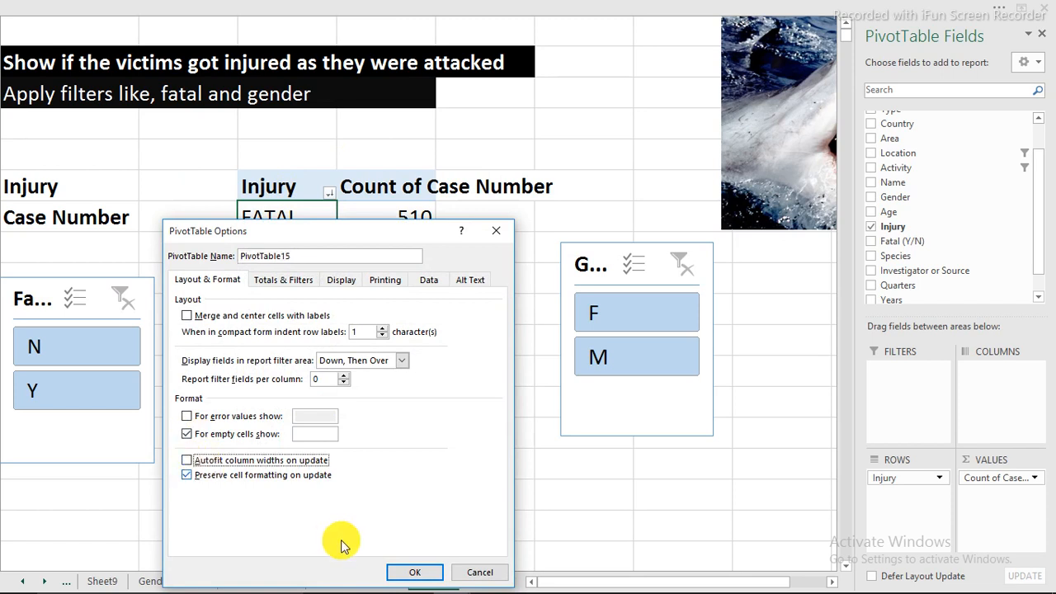
left_click(415, 573)
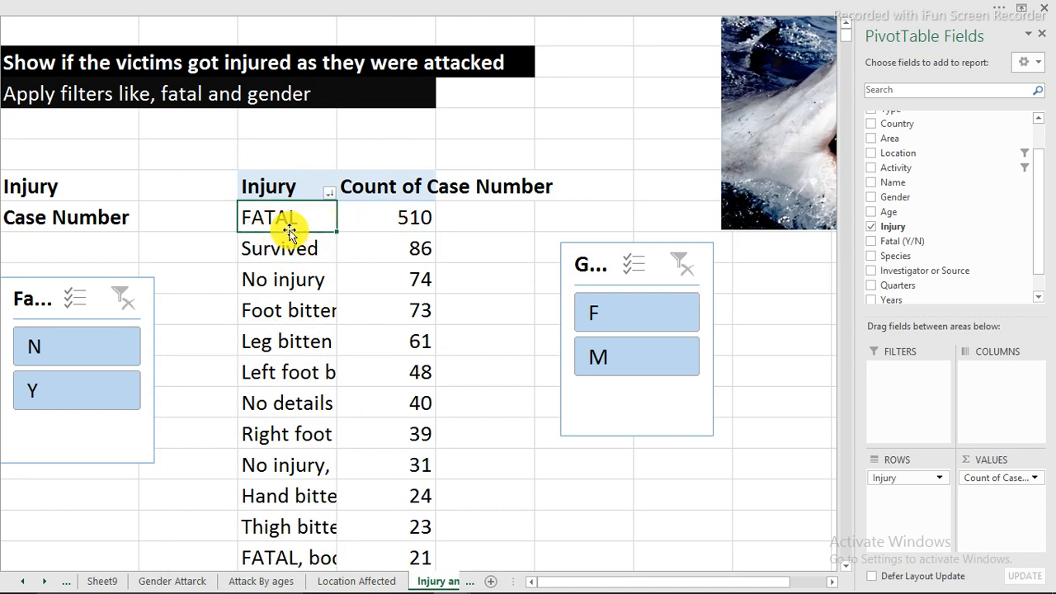
left_click(397, 218)
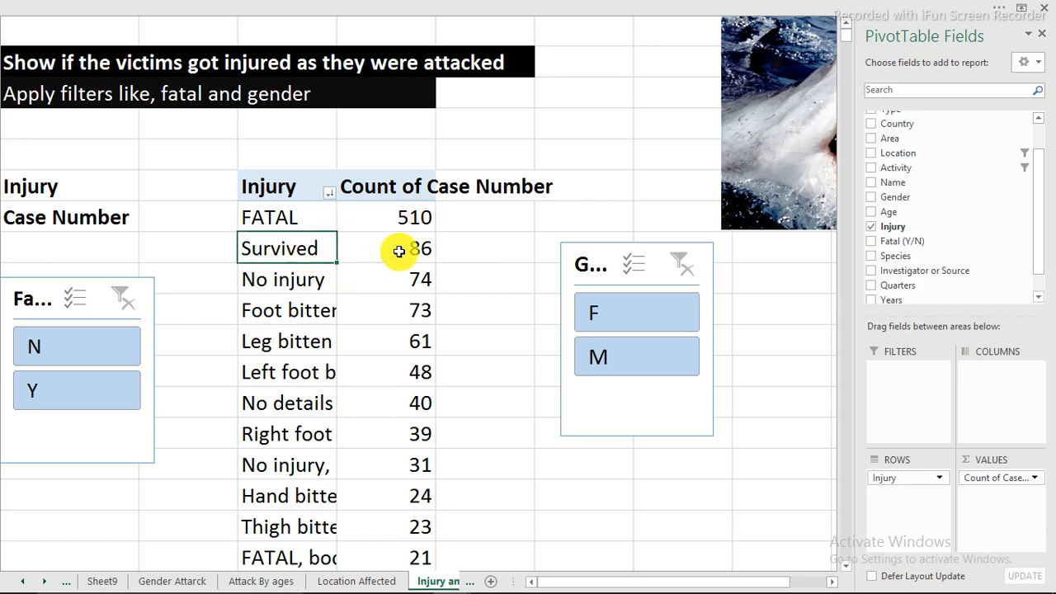
mouse_move(420, 251)
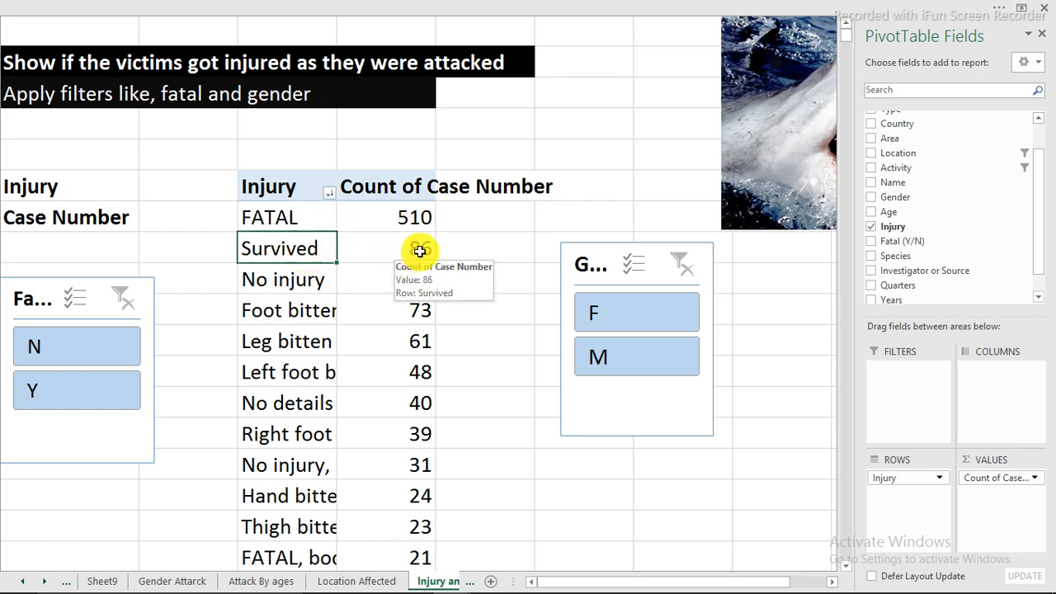
left_click(276, 279)
left_click(398, 279)
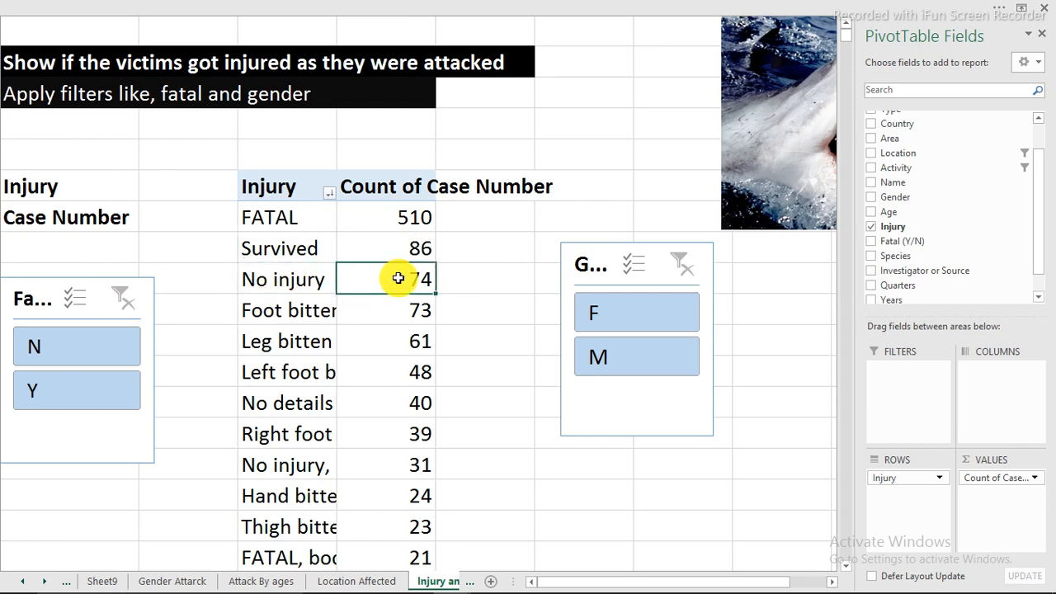
left_click(285, 310)
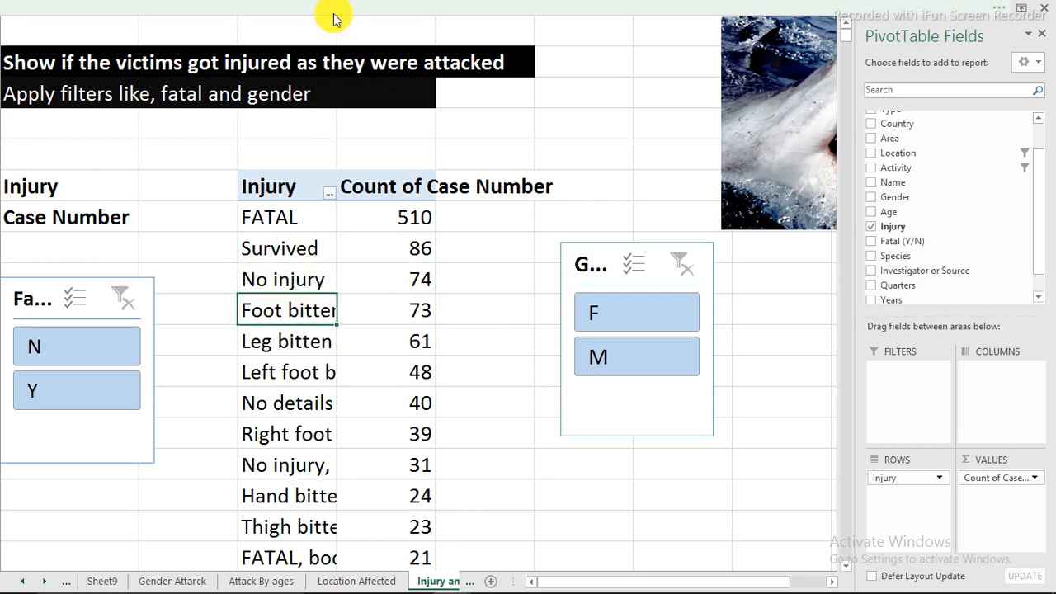
Show the sheet's row and column headings and set the width of column C, holding the Injury items, to 25
left_click(356, 29)
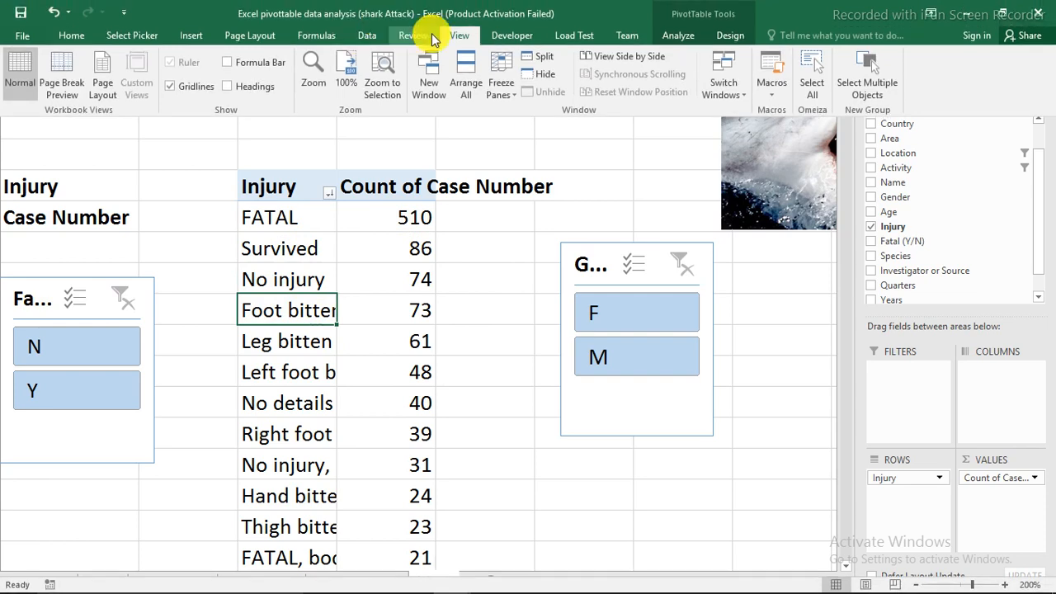
left_click(267, 89)
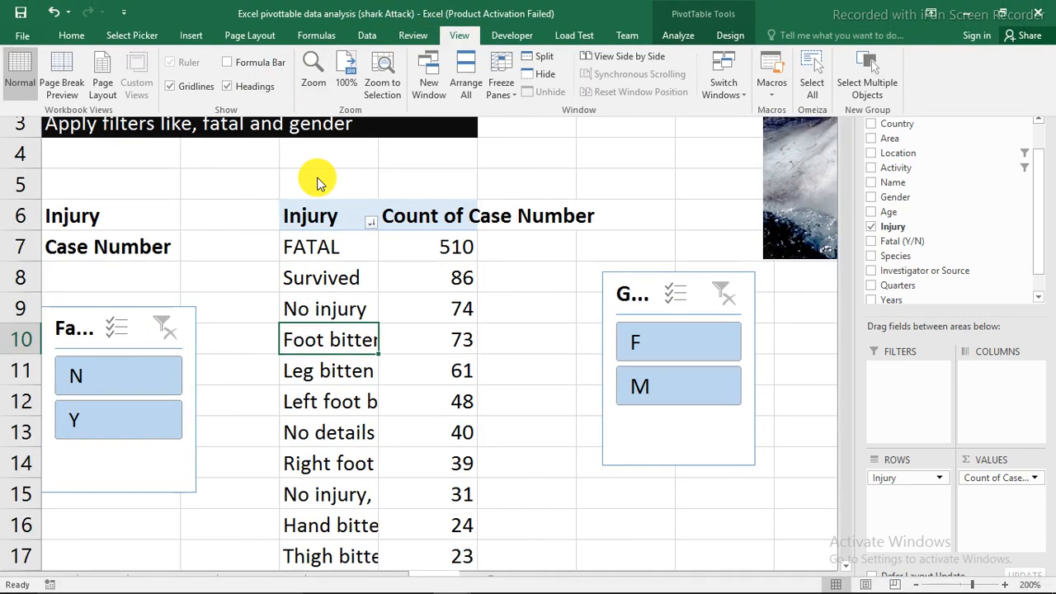
double_click(377, 30)
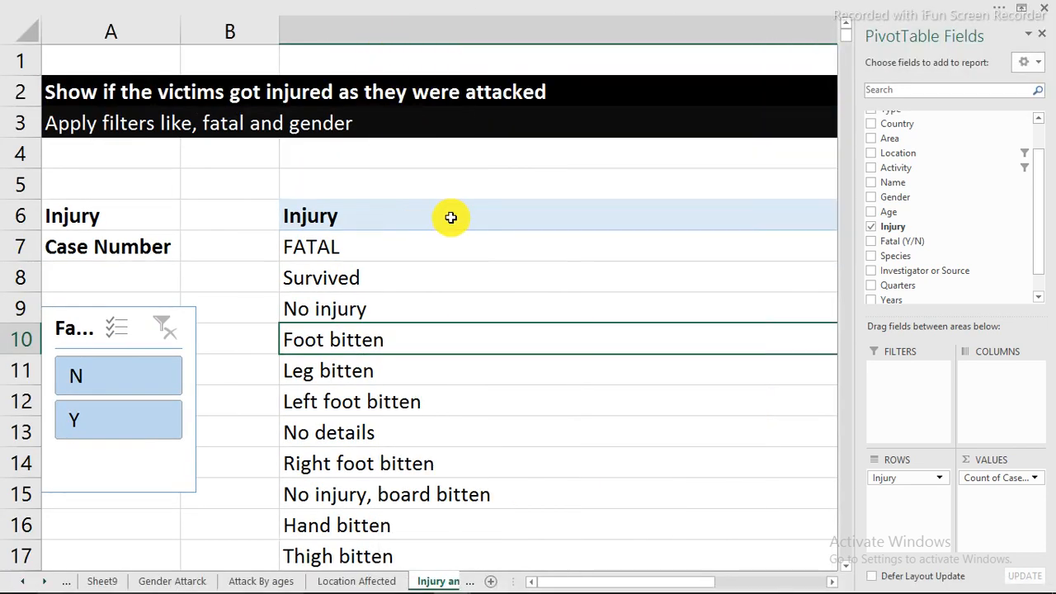
left_click(483, 28)
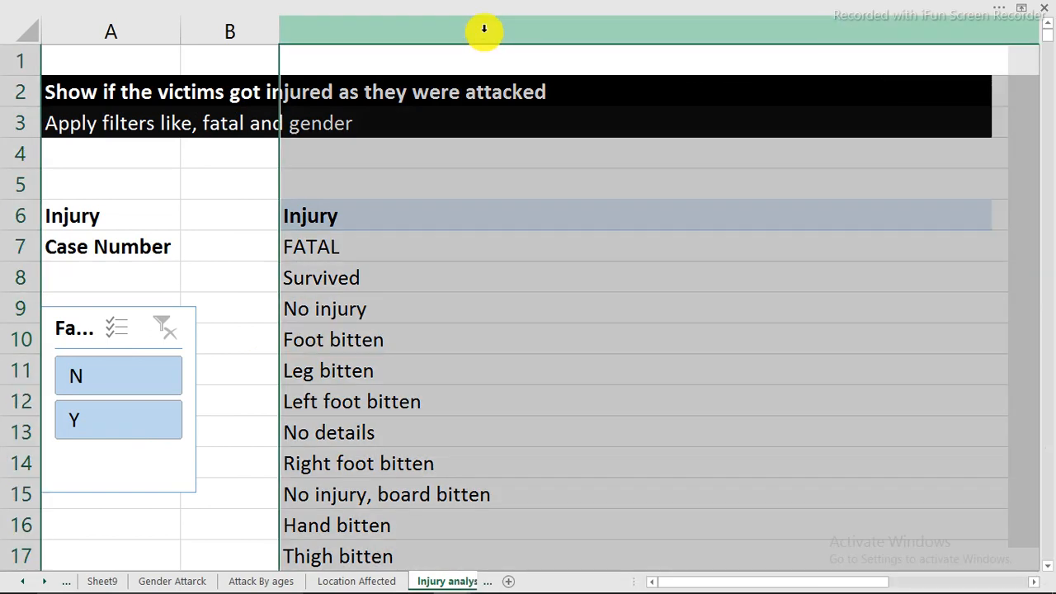
right_click(484, 29)
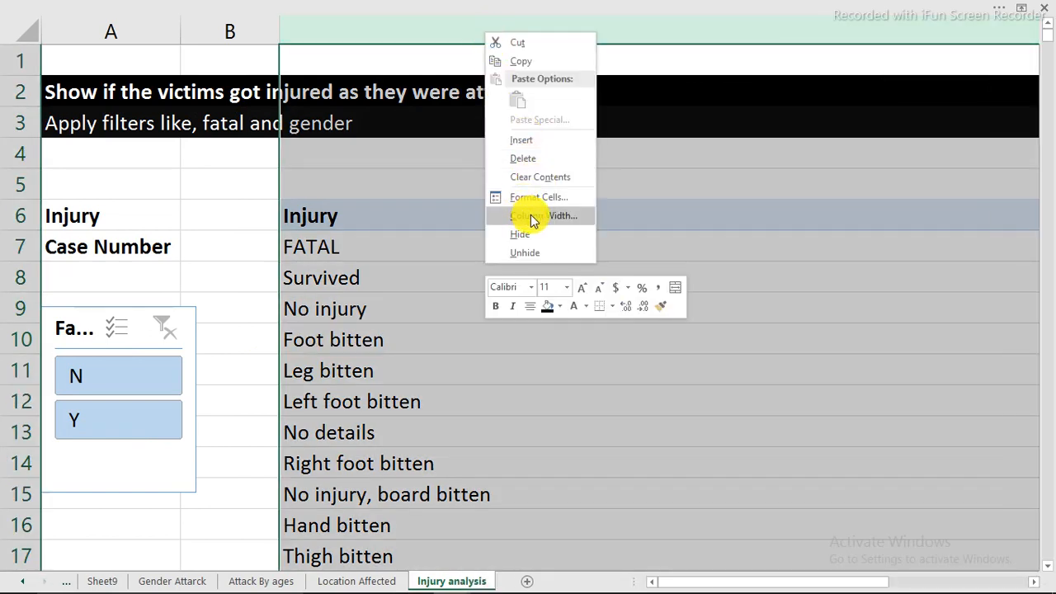
left_click(532, 216)
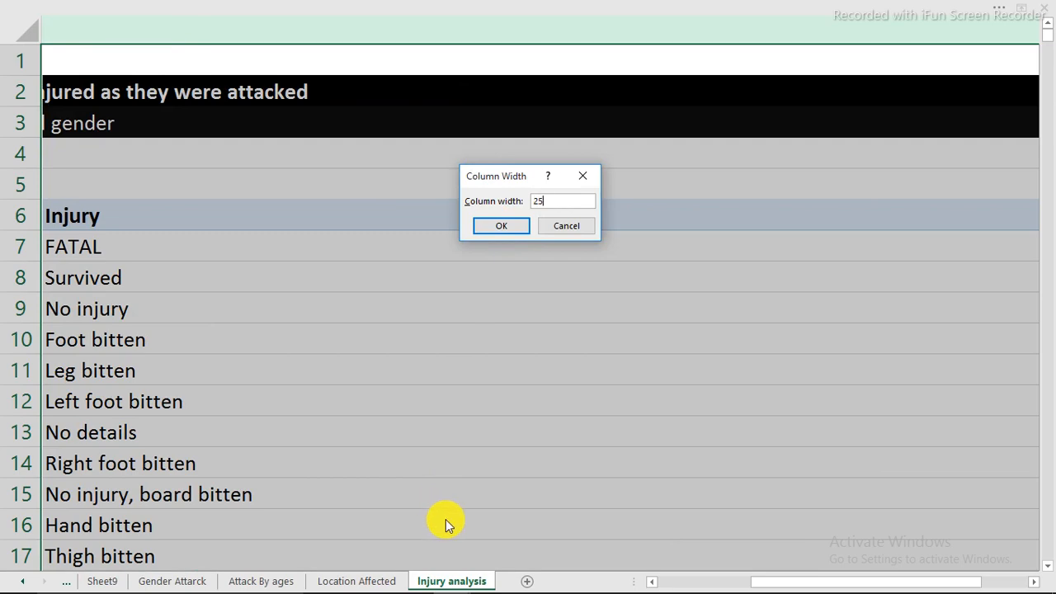
key("Return")
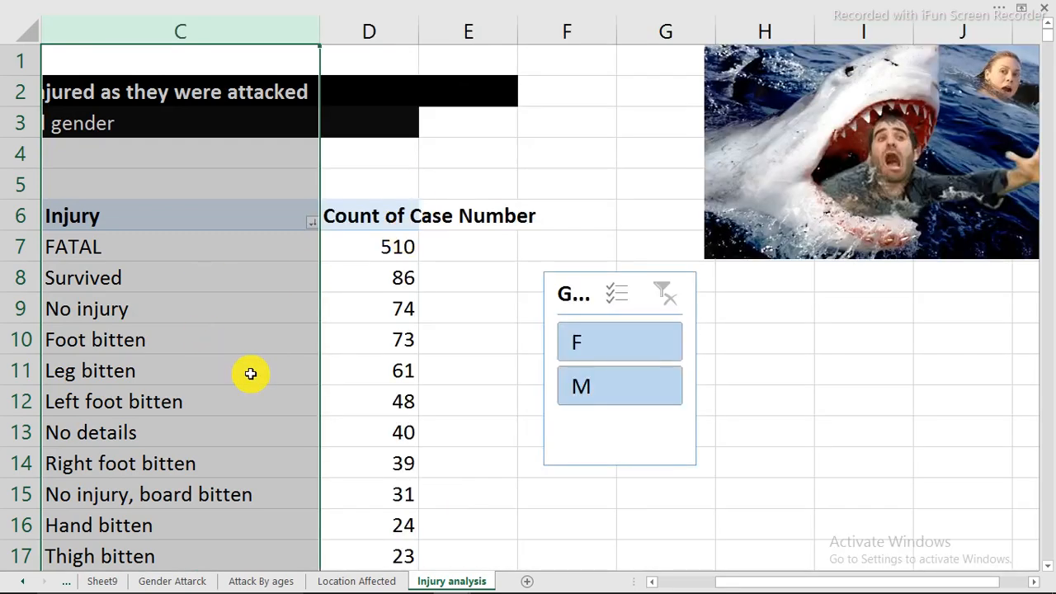
Move the Fatal (Y/N) slicer into the empty cells of columns A and B, around rows 8 to 14, just below the Case Number label
scroll(253, 376, "down", 2)
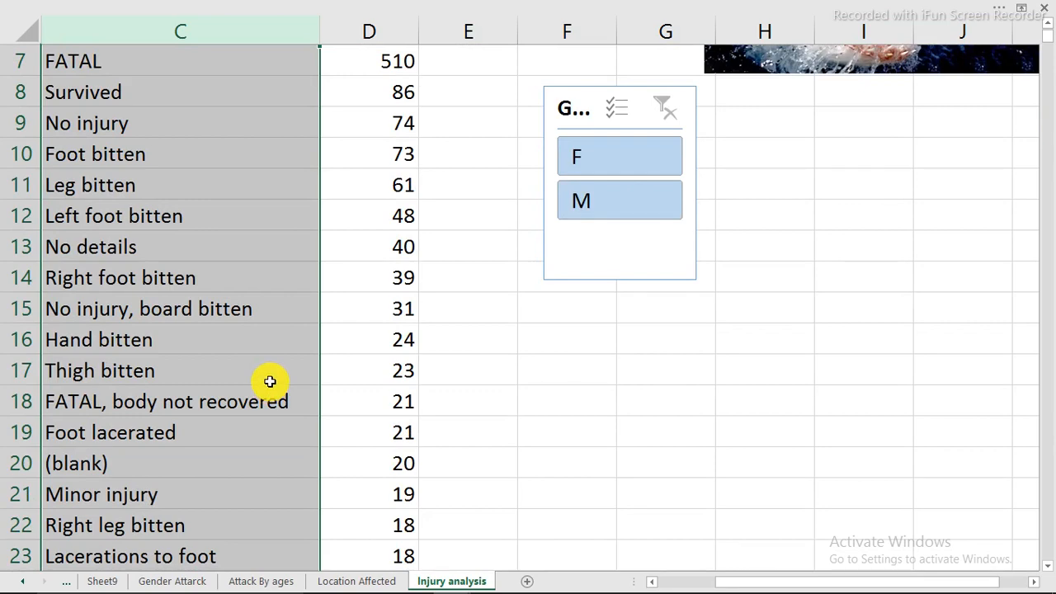
scroll(270, 381, "up", 1)
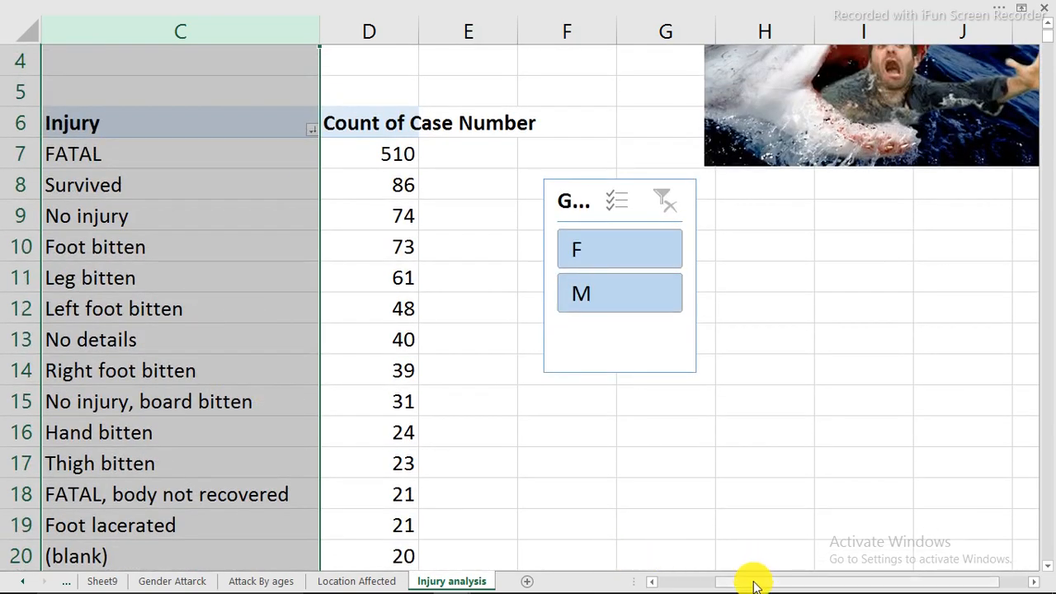
left_click_drag(753, 582, 699, 583)
left_click_drag(89, 222, 131, 202)
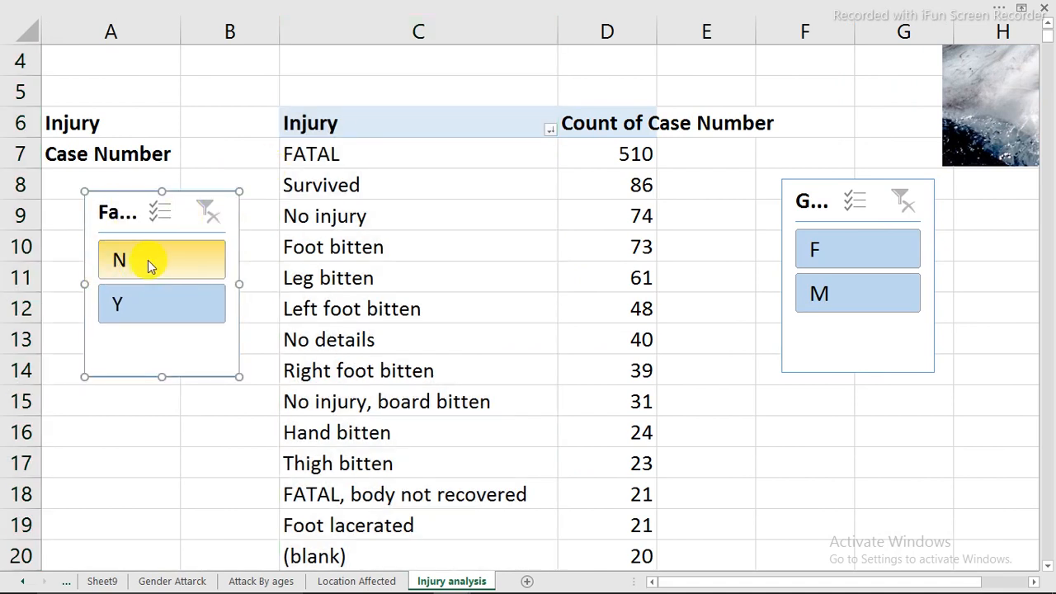
Filter the PivotTable to fatal cases (Y), compare F and M within them, and clear the Gender filter
left_click(141, 305)
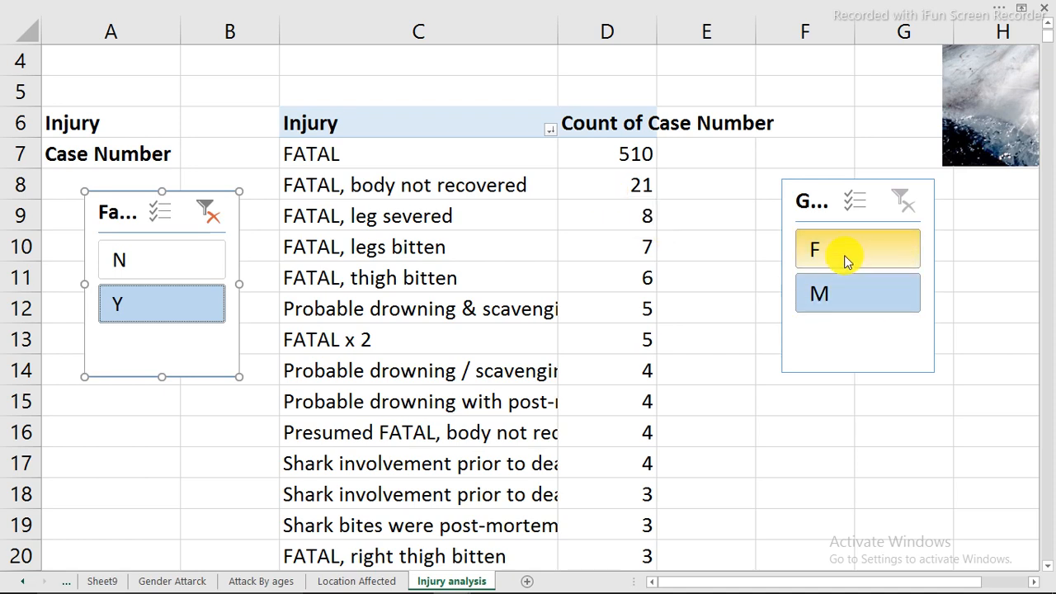
left_click(844, 255)
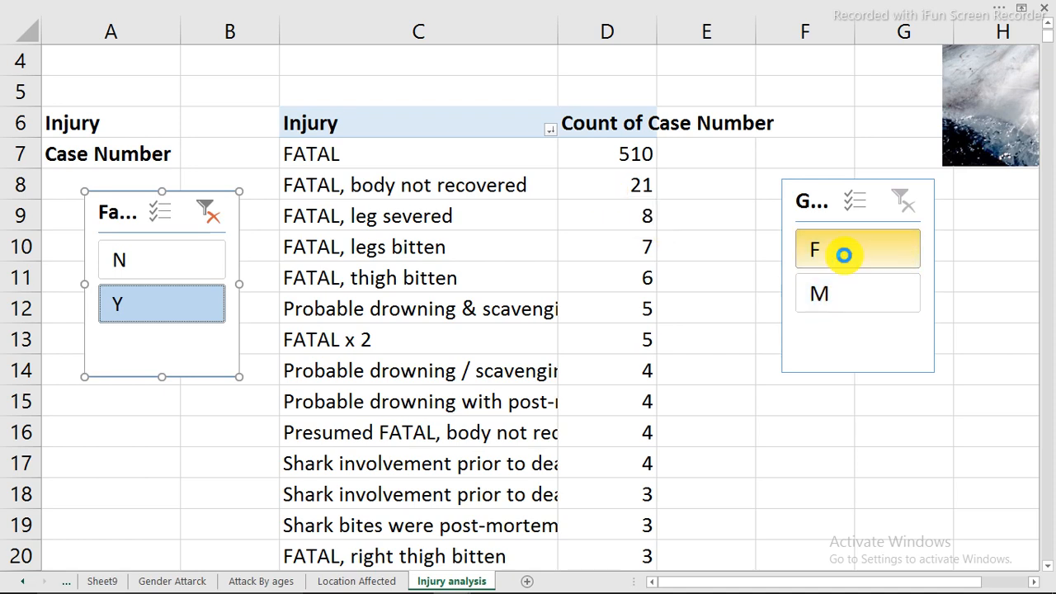
left_click(823, 293)
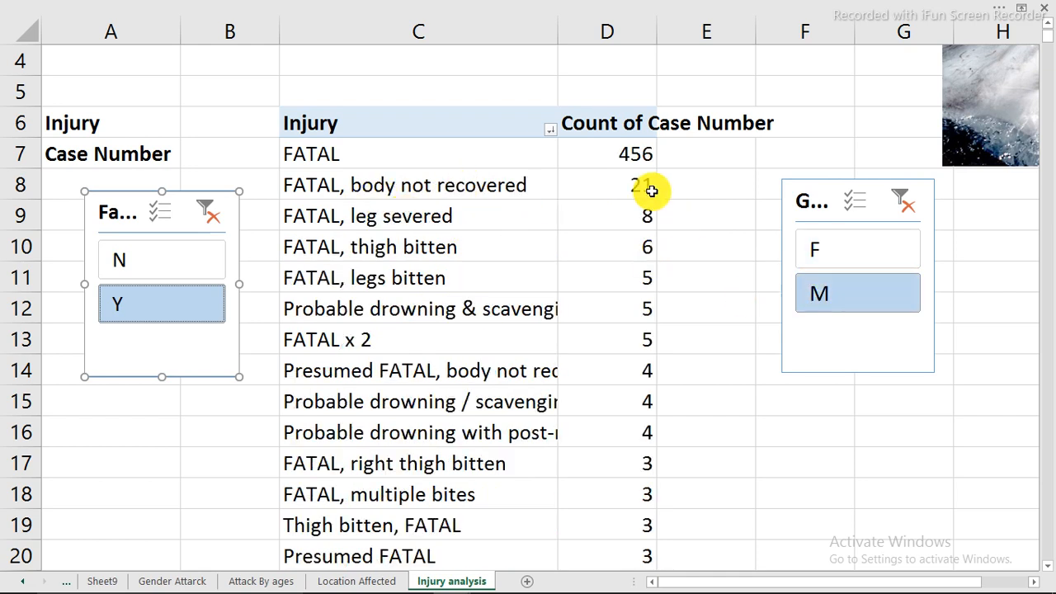
left_click(902, 203)
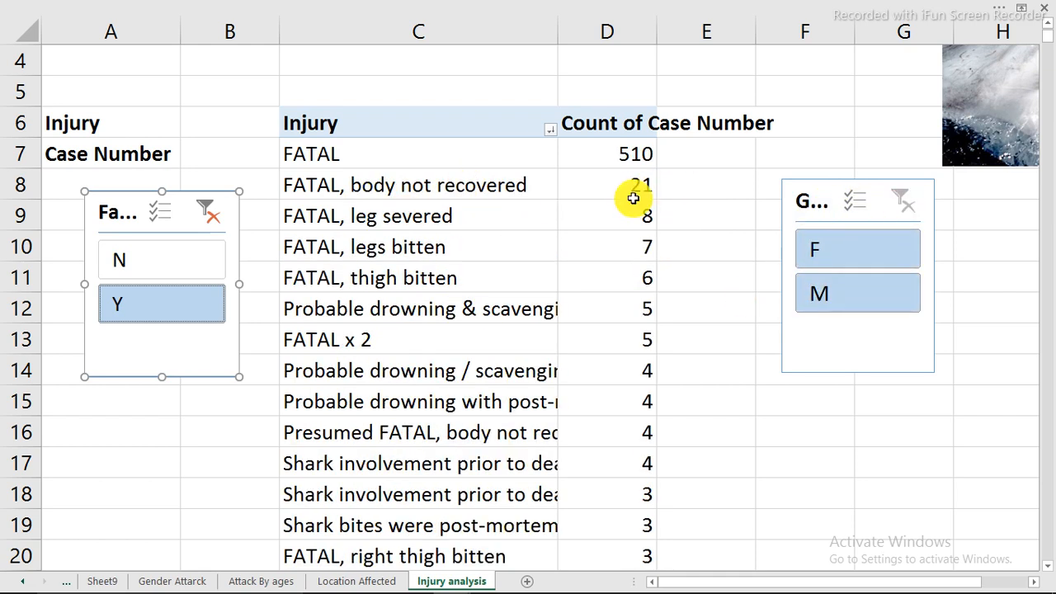
Filter the PivotTable to non-fatal cases (N) and select the No details item with its count
left_click(159, 271)
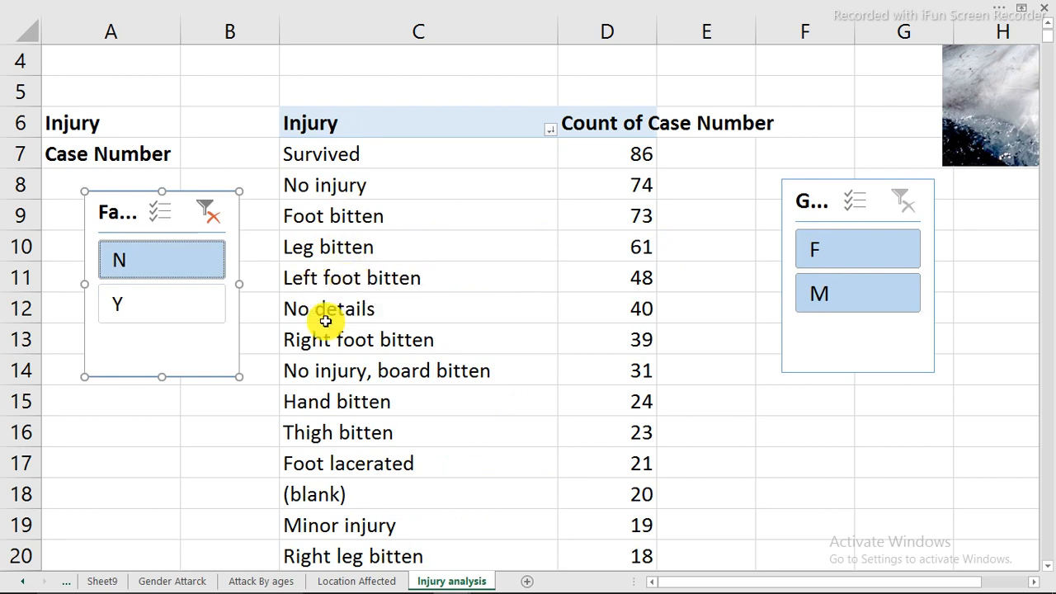
left_click_drag(374, 312, 610, 319)
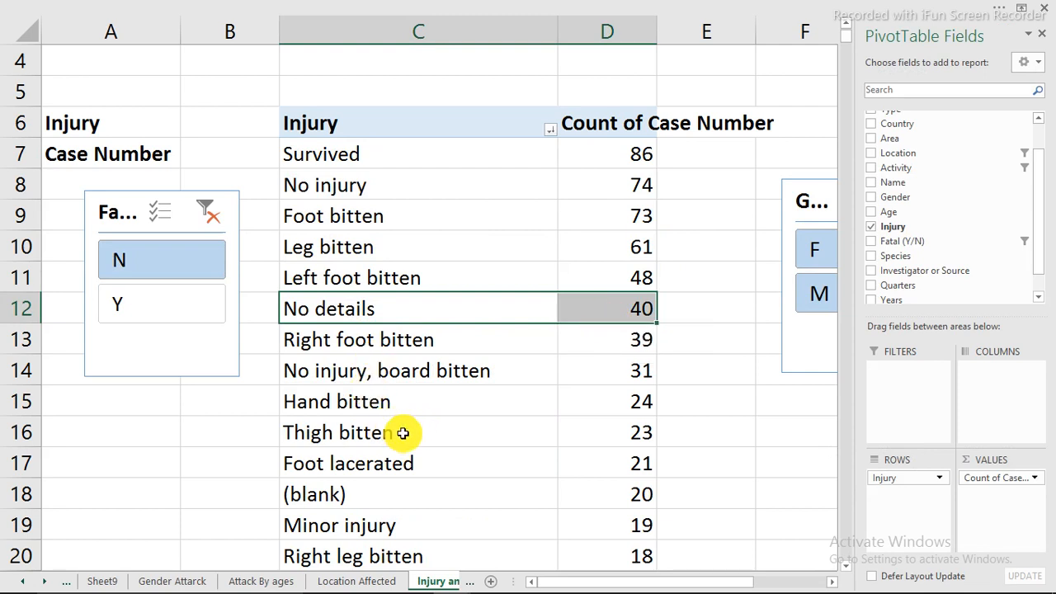
Go to the Data sheet and move the shark picture up over the table to about rows 7 to 30, columns B to H
left_click(48, 582)
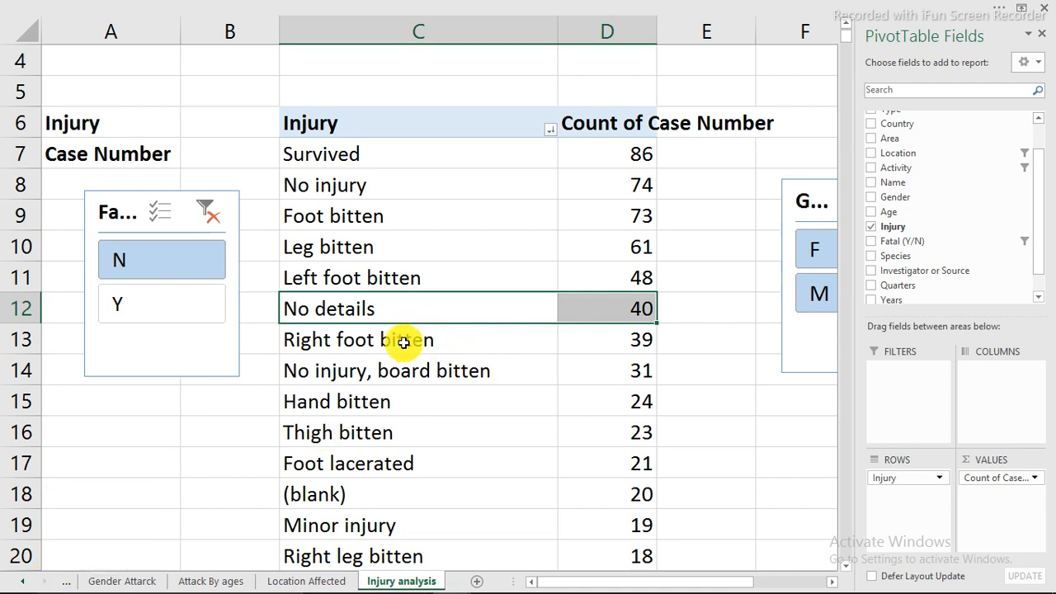
left_click(24, 582)
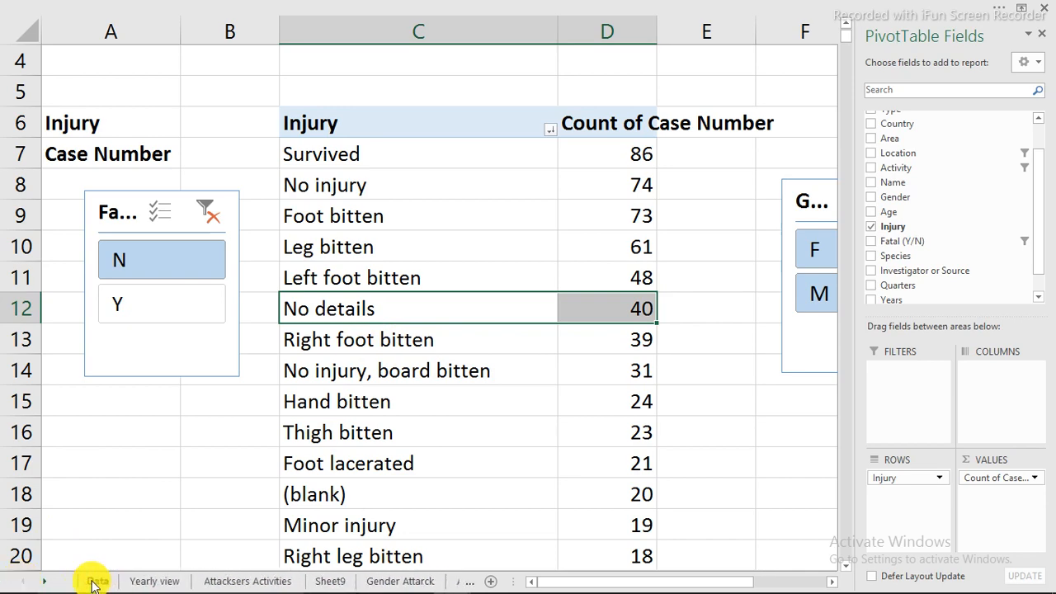
left_click(95, 582)
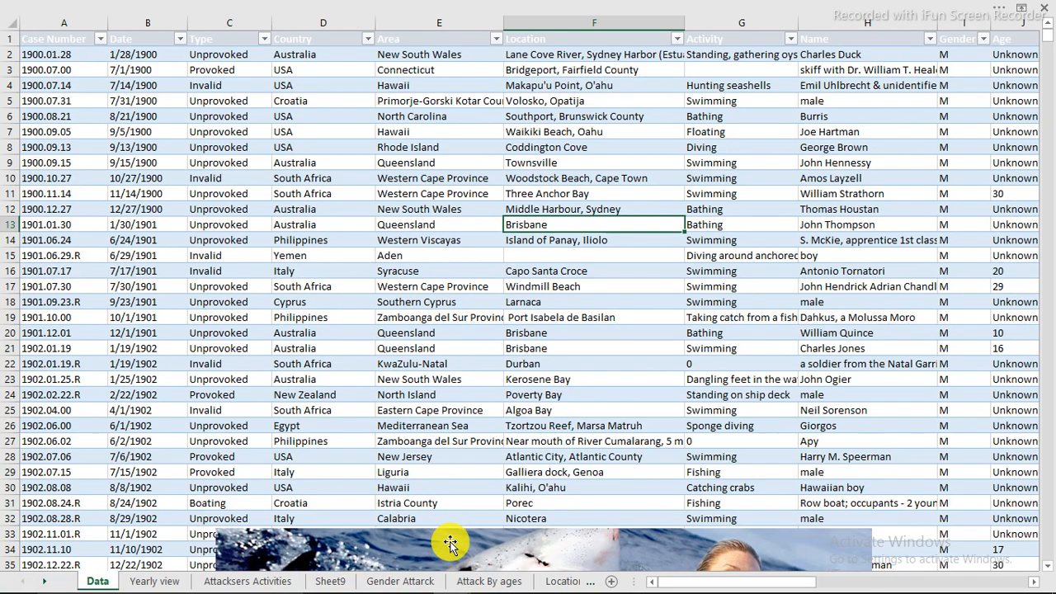
left_click_drag(451, 543, 386, 145)
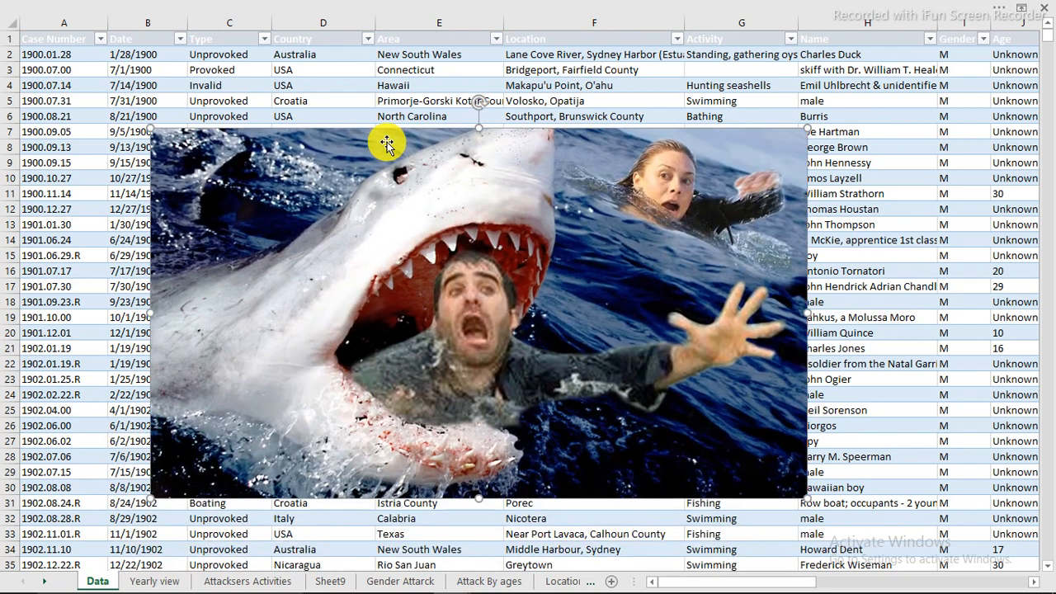
left_click(287, 88)
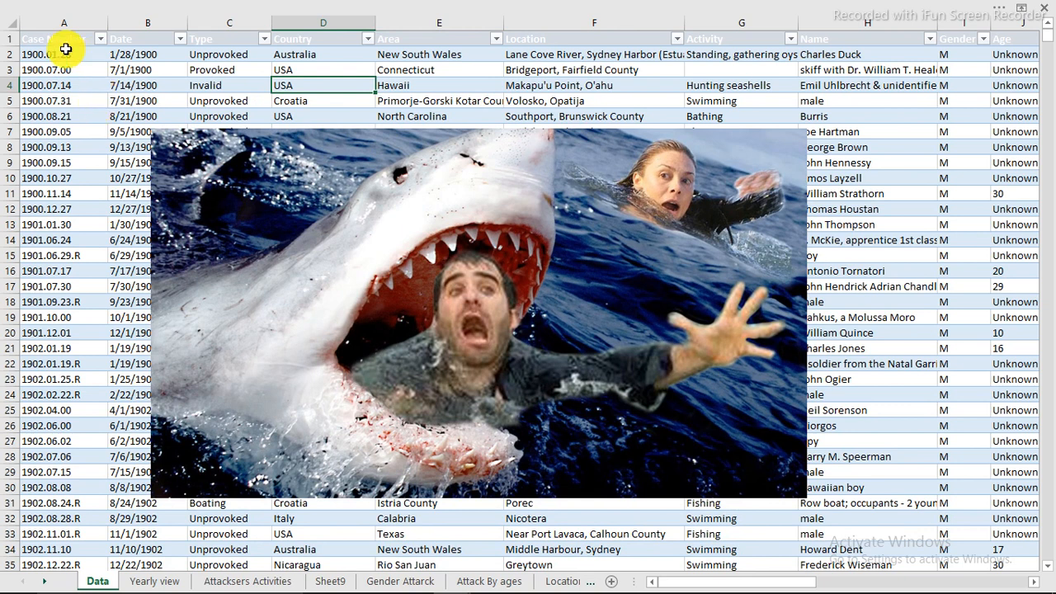
left_click(11, 40)
left_click(231, 86)
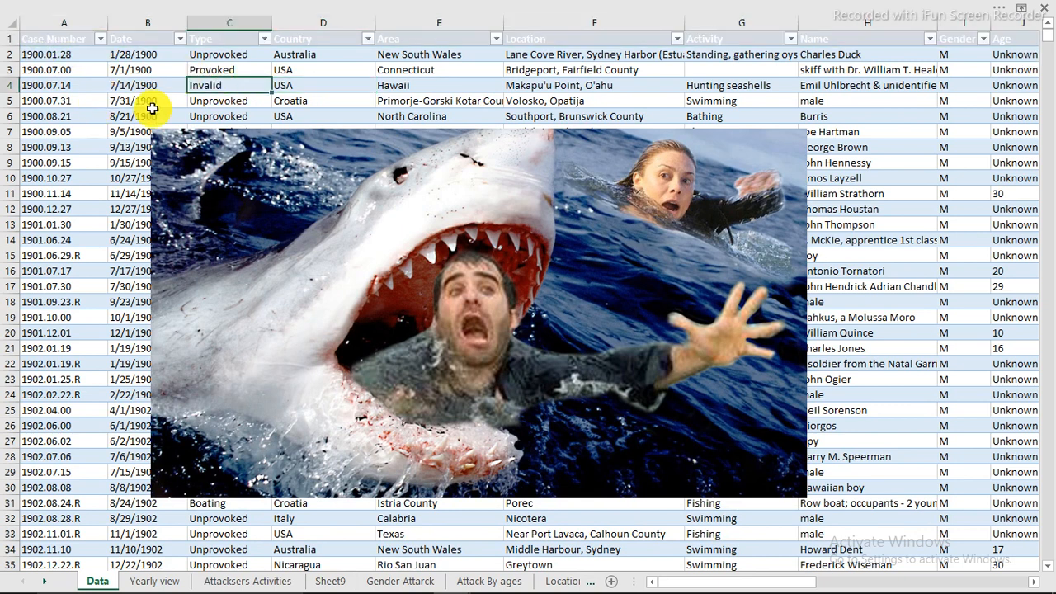
Go to the Yearly view sheet and examine the case counts and column percentages per year
left_click(169, 582)
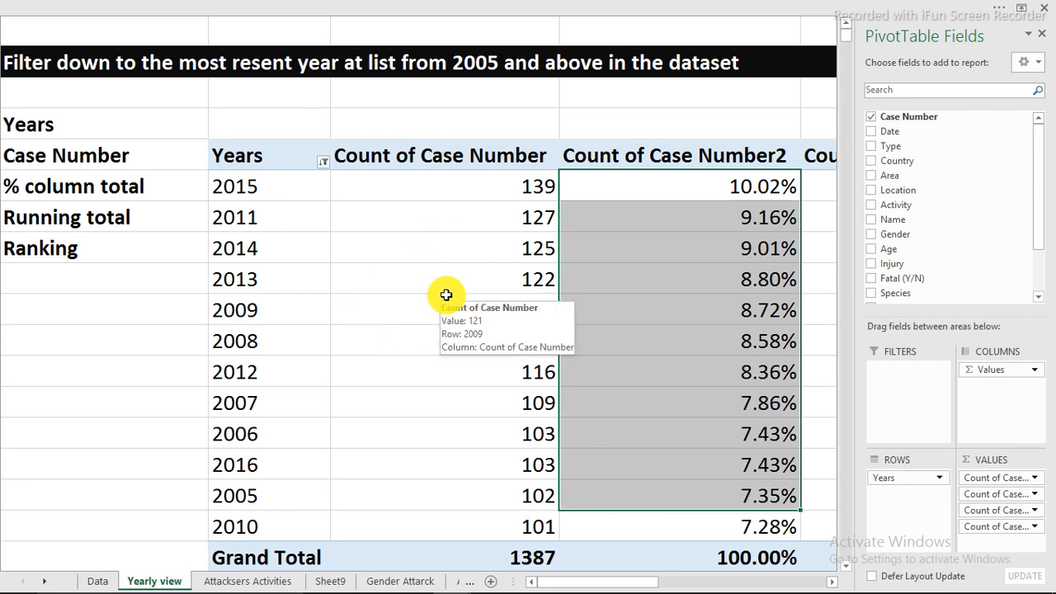
left_click(345, 189)
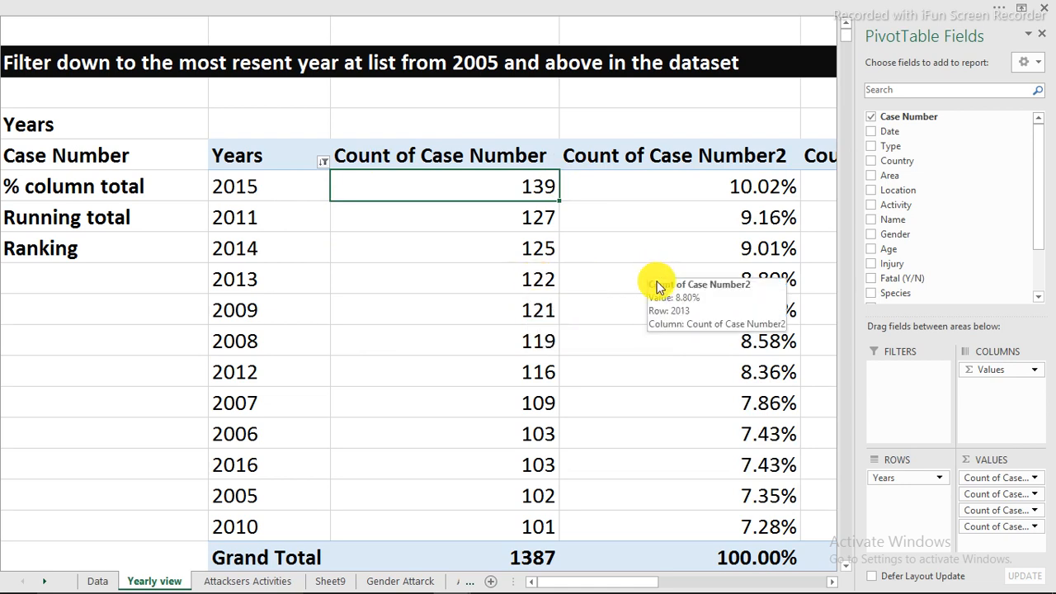
left_click(624, 275)
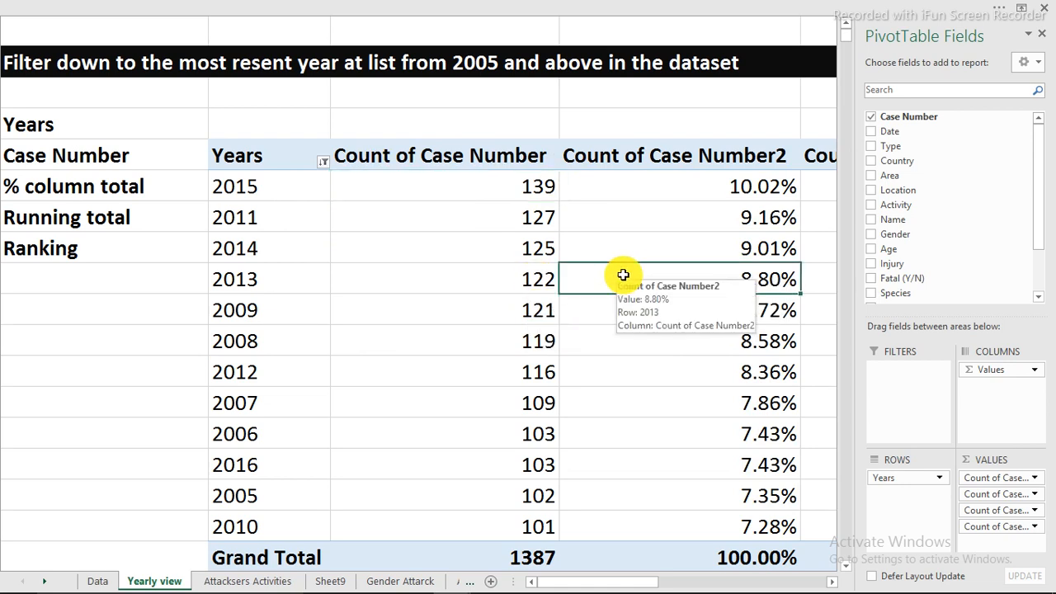
left_click(710, 373)
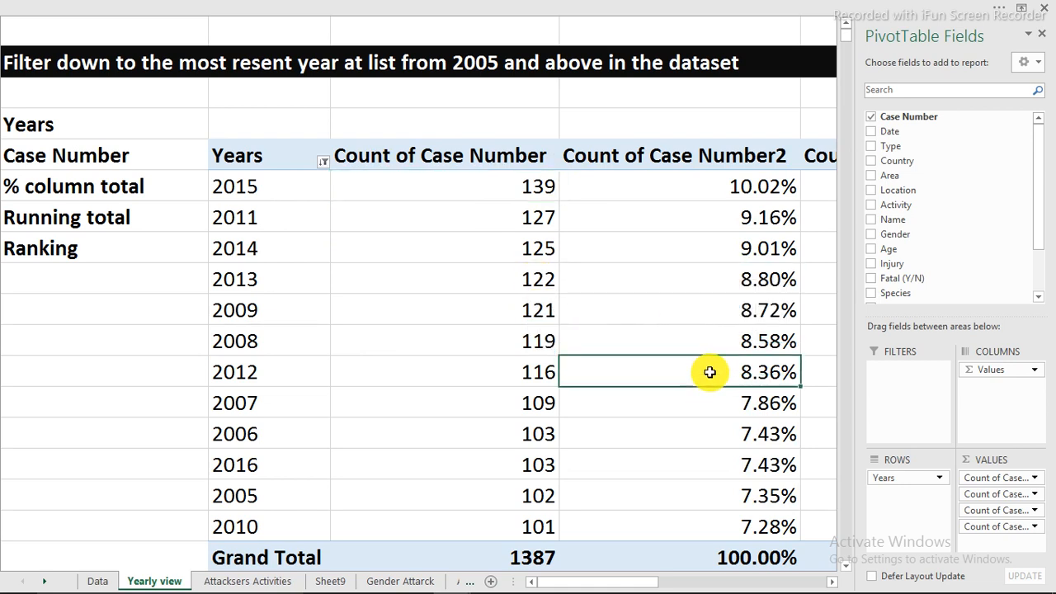
left_click(445, 245)
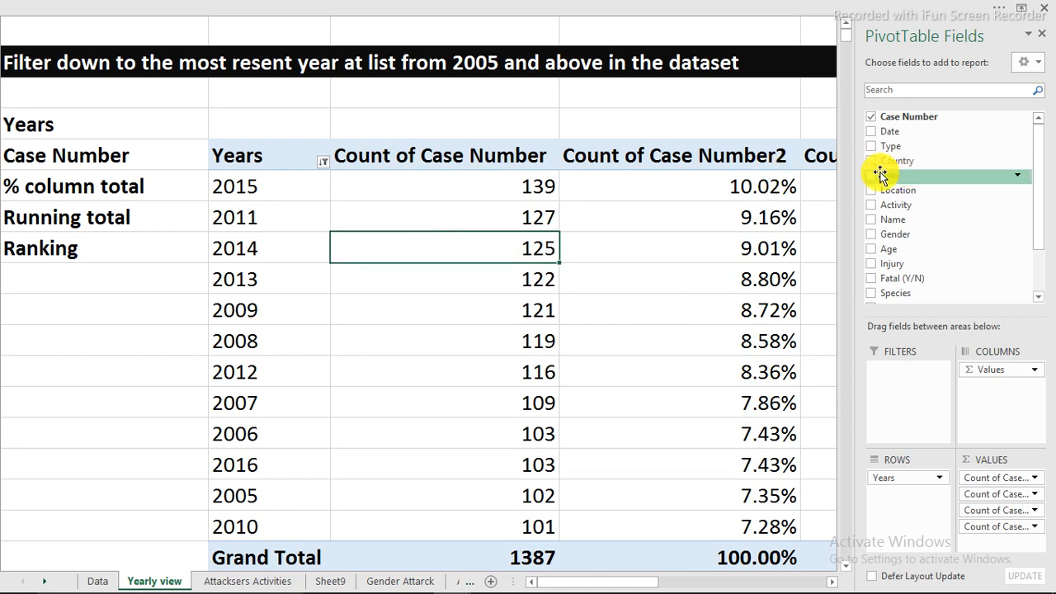
Go to the Data sheet and move the shark picture down so its upper edge sits at about row 30
left_click(91, 578)
left_click_drag(535, 165, 513, 524)
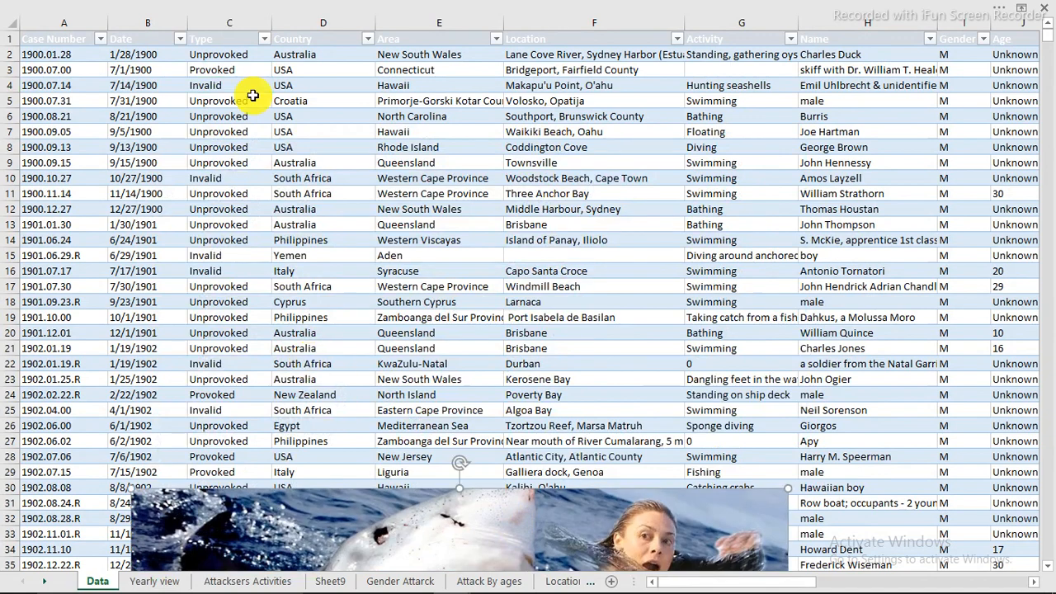
Examine the Country, Area, Location and Type columns of the shark attack table on the Data sheet
left_click(322, 37)
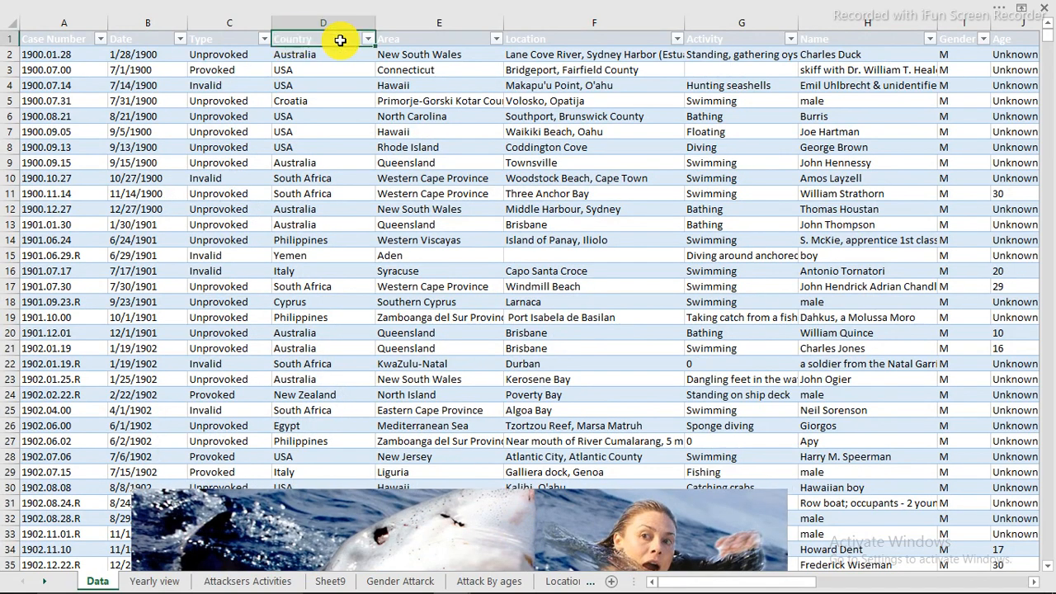
left_click(395, 37)
left_click(429, 22)
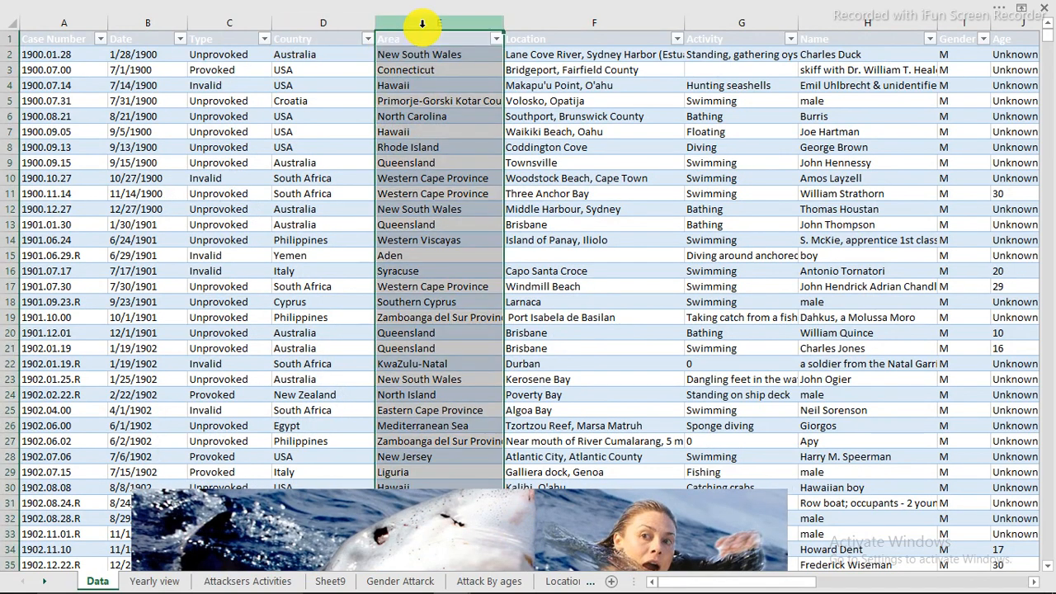
left_click(531, 22)
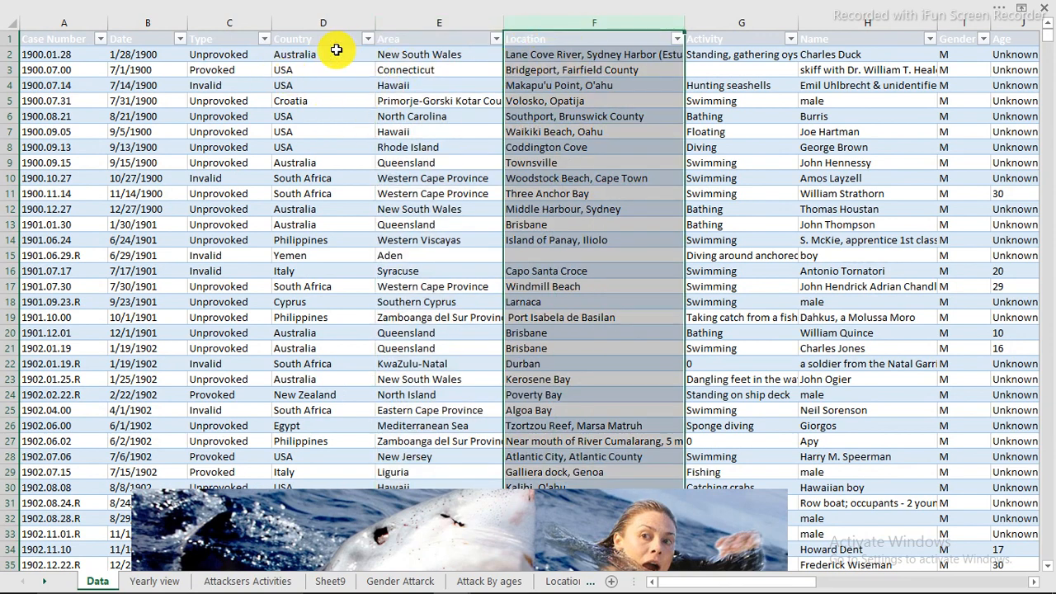
left_click(302, 19)
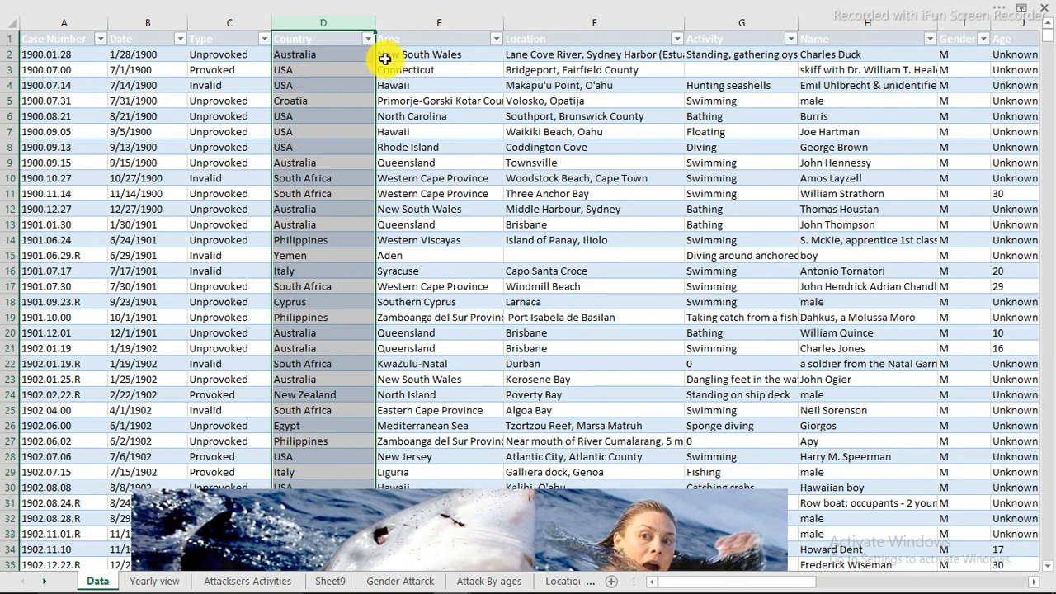
left_click(413, 22)
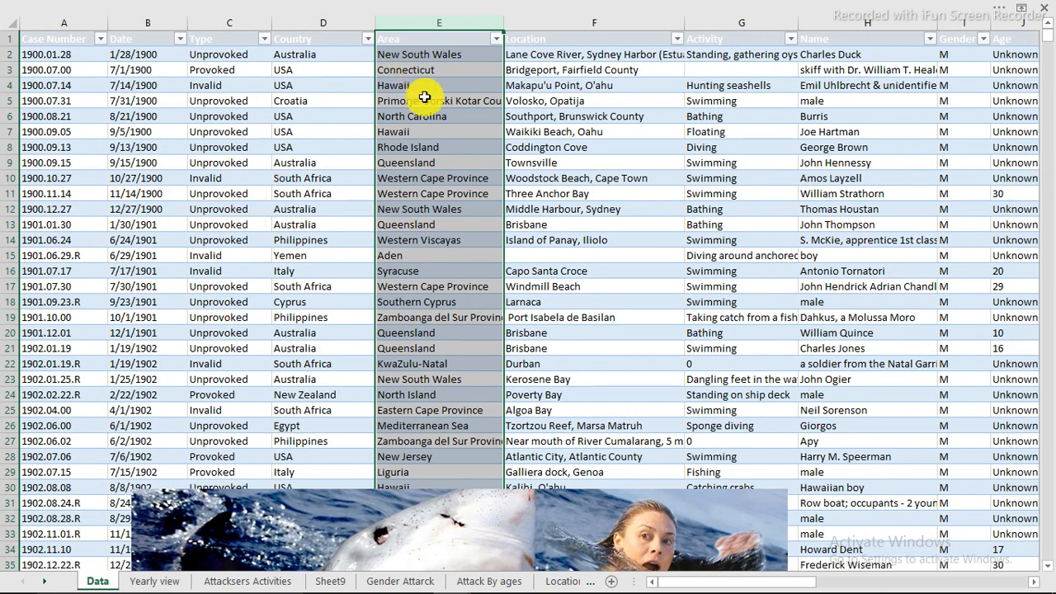
left_click(223, 23)
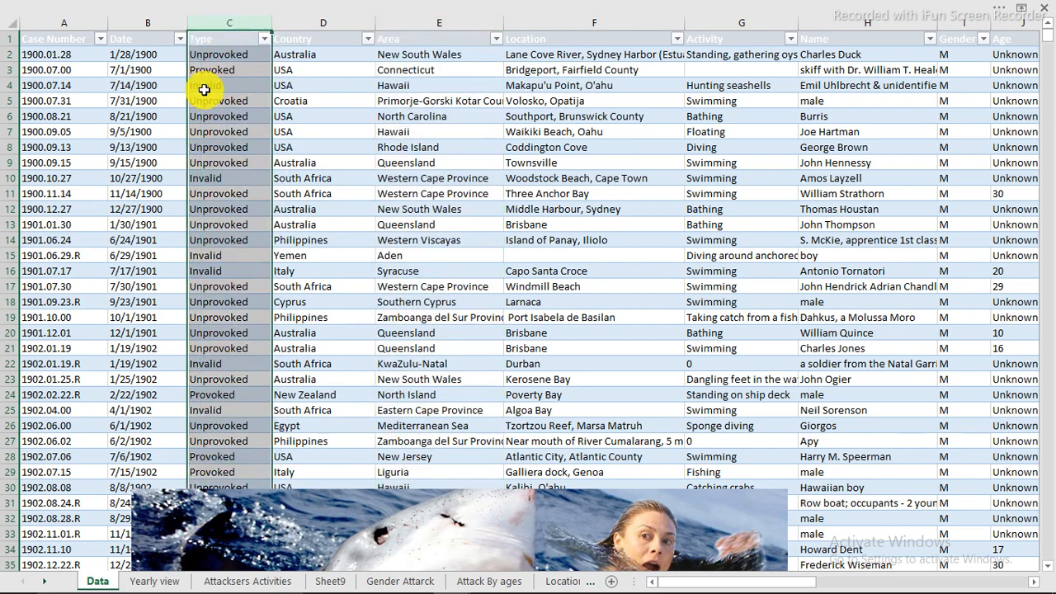
left_click(226, 145)
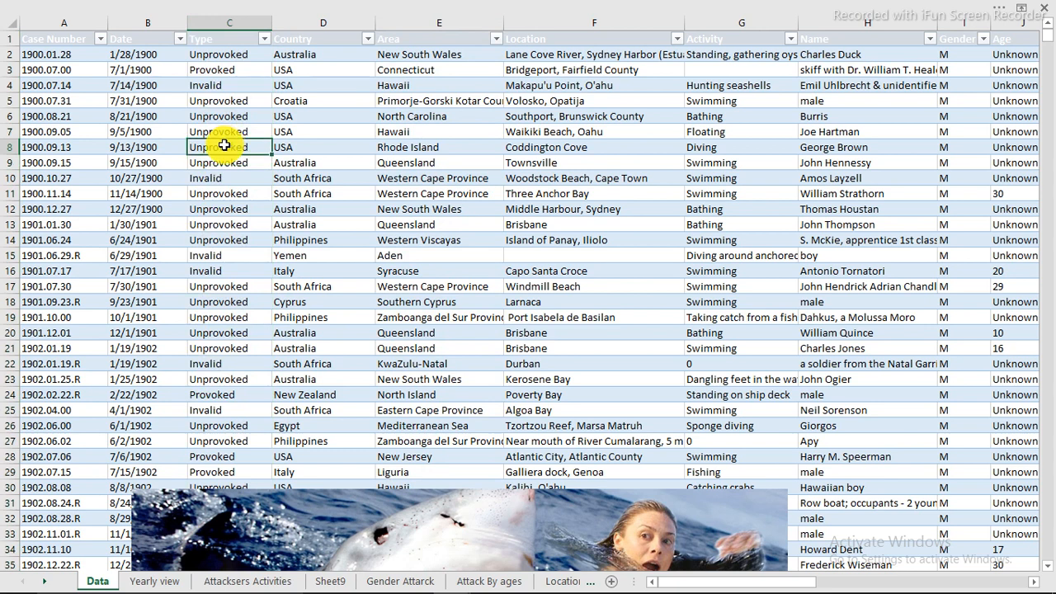
left_click(402, 305)
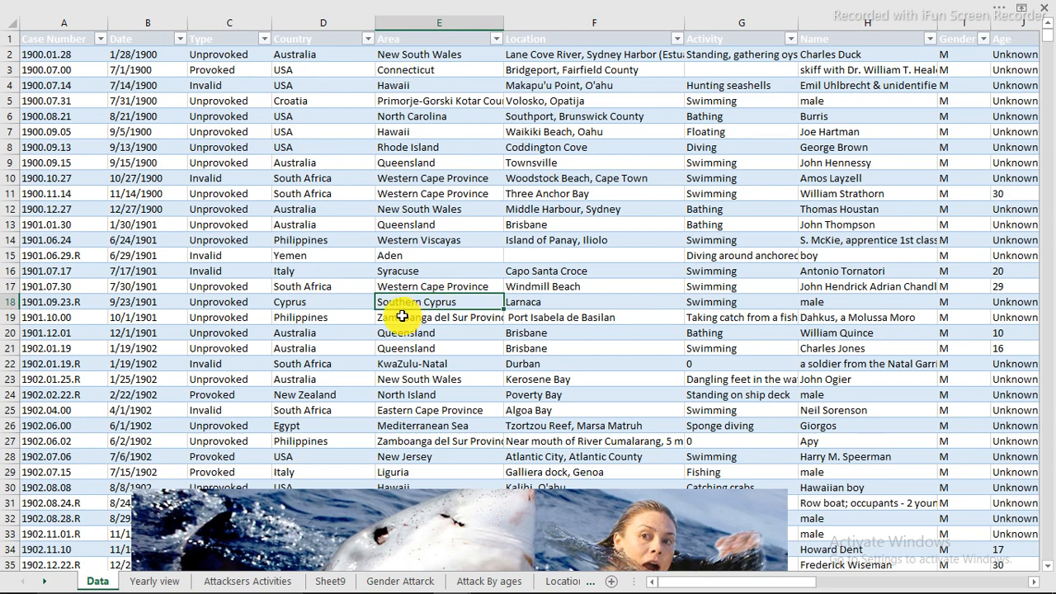
View the Yearly view and Attacksers Activities sheets, and return to the Data sheet
left_click(142, 580)
left_click(216, 581)
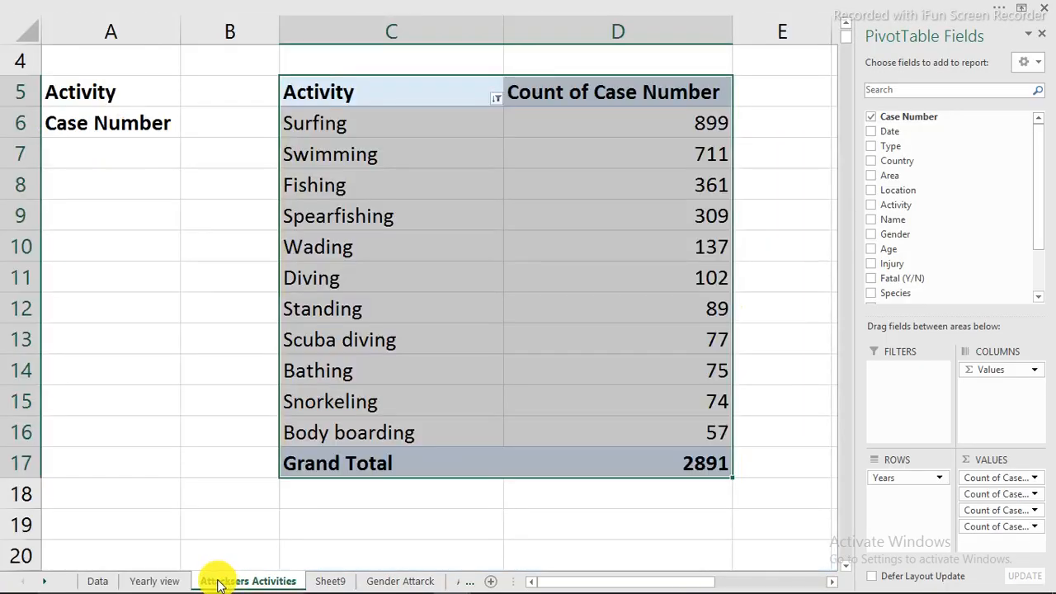
left_click(98, 581)
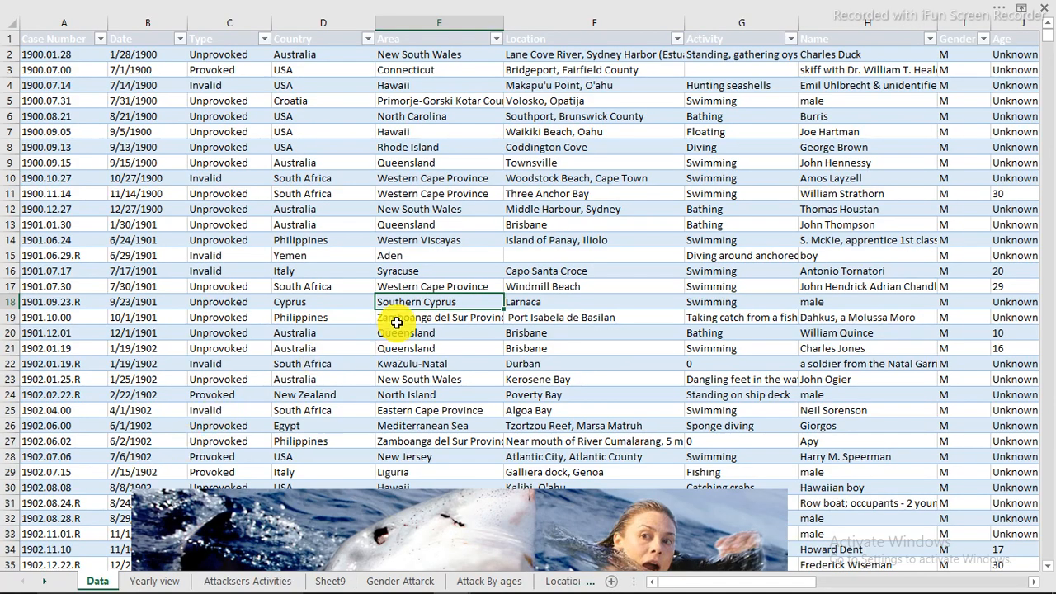